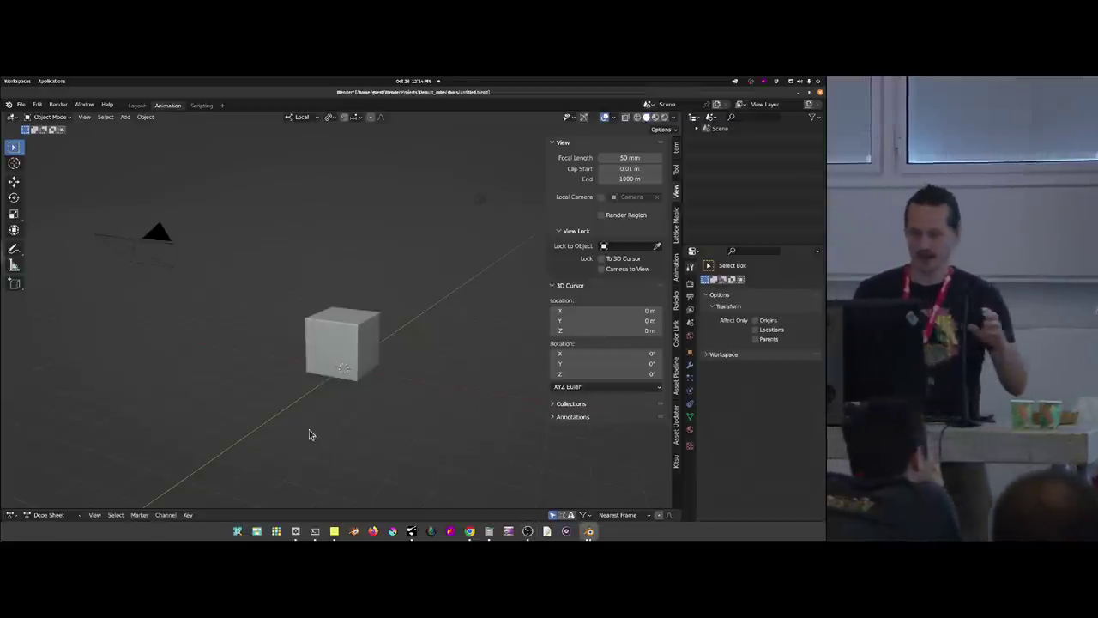
# Step: Orbit the viewport around the cube, deselecting the camera along the way
pyautogui.moveTo(327, 381); pyautogui.dragTo(317, 407, button='middle')
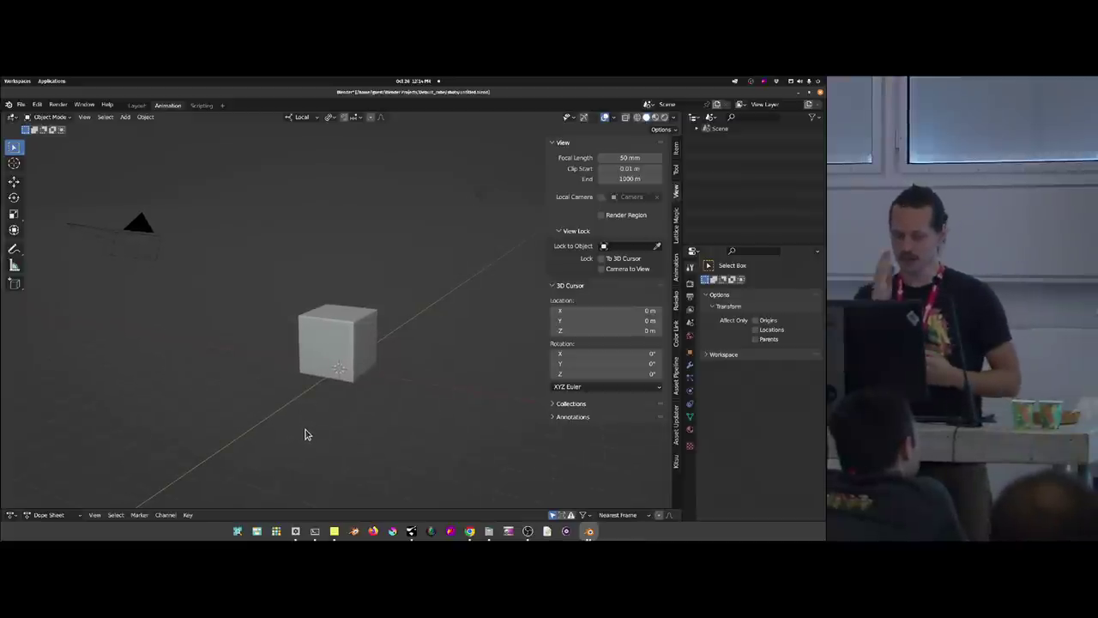
pyautogui.moveTo(385, 350); pyautogui.dragTo(382, 331, button='middle')
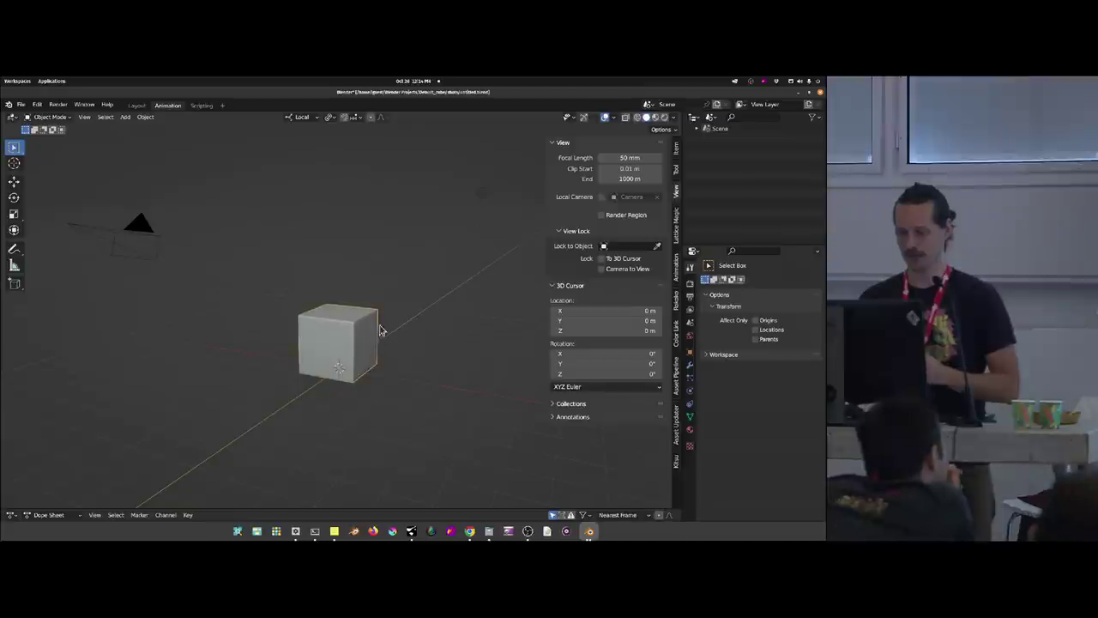
pyautogui.click(255, 342)
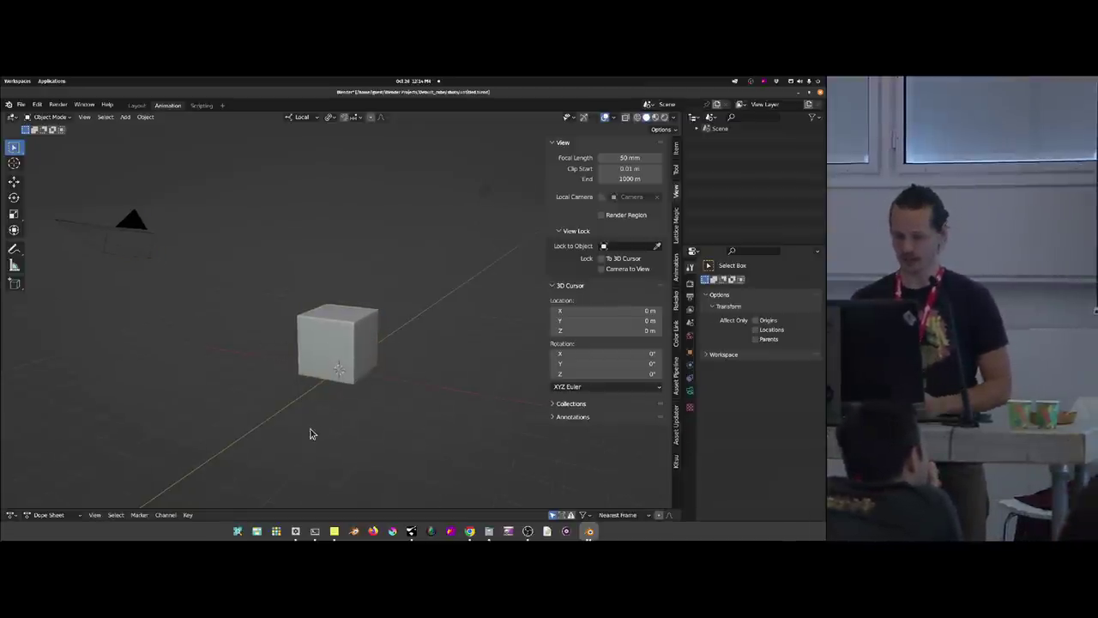
pyautogui.moveTo(338, 369); pyautogui.dragTo(395, 386, button='middle')
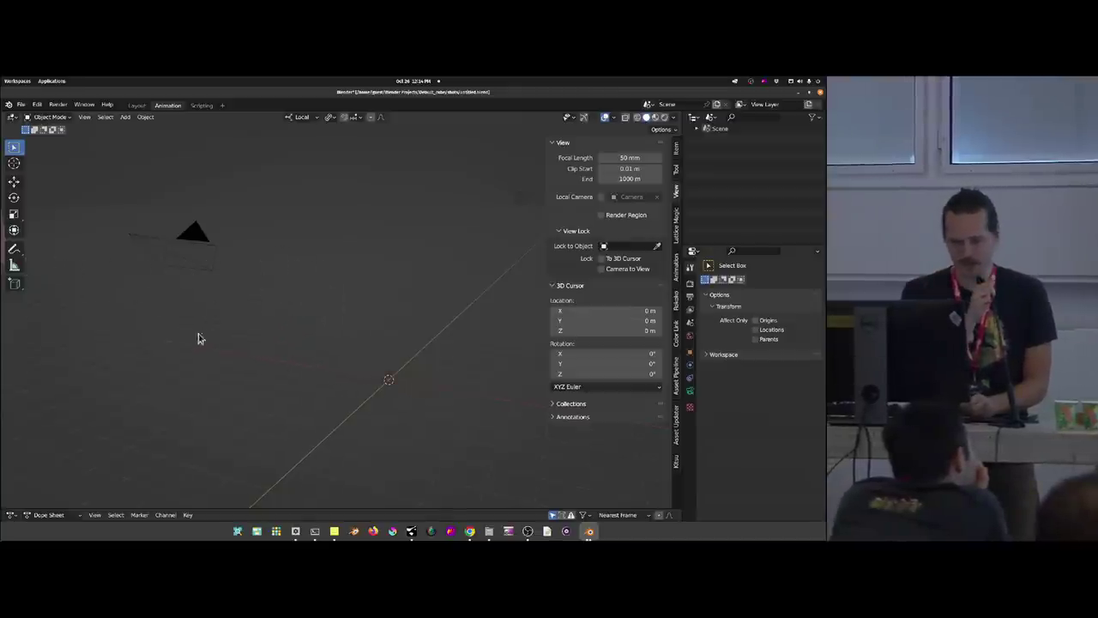
pyautogui.moveTo(198, 338); pyautogui.dragTo(315, 358, button='middle')
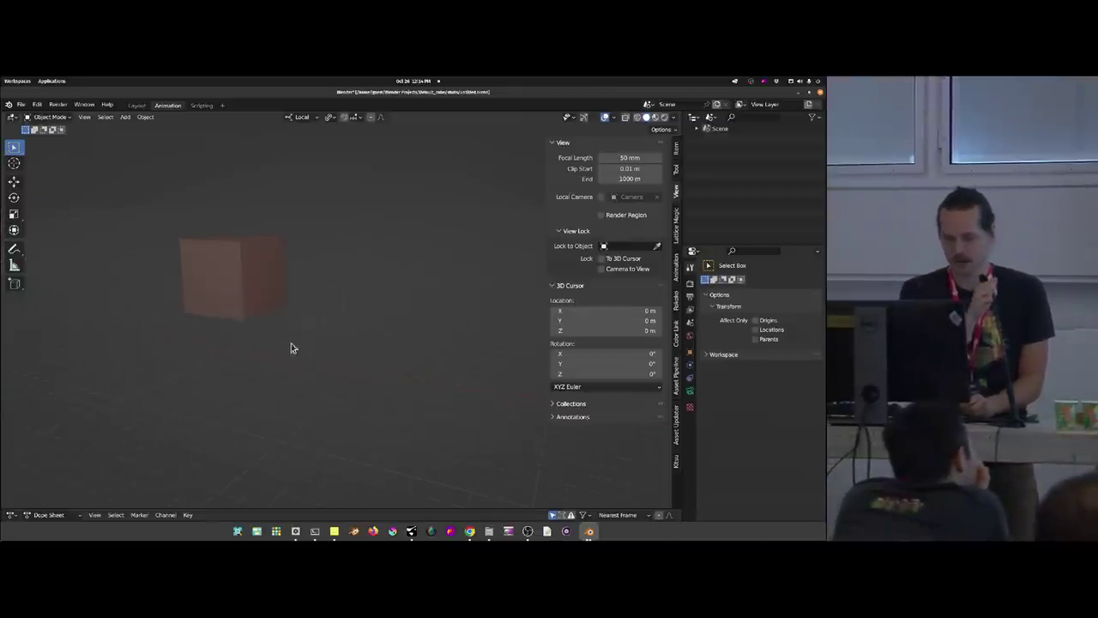
# Step: Select the cube to play its animation, then reset it to its original state
pyautogui.click(227, 299)
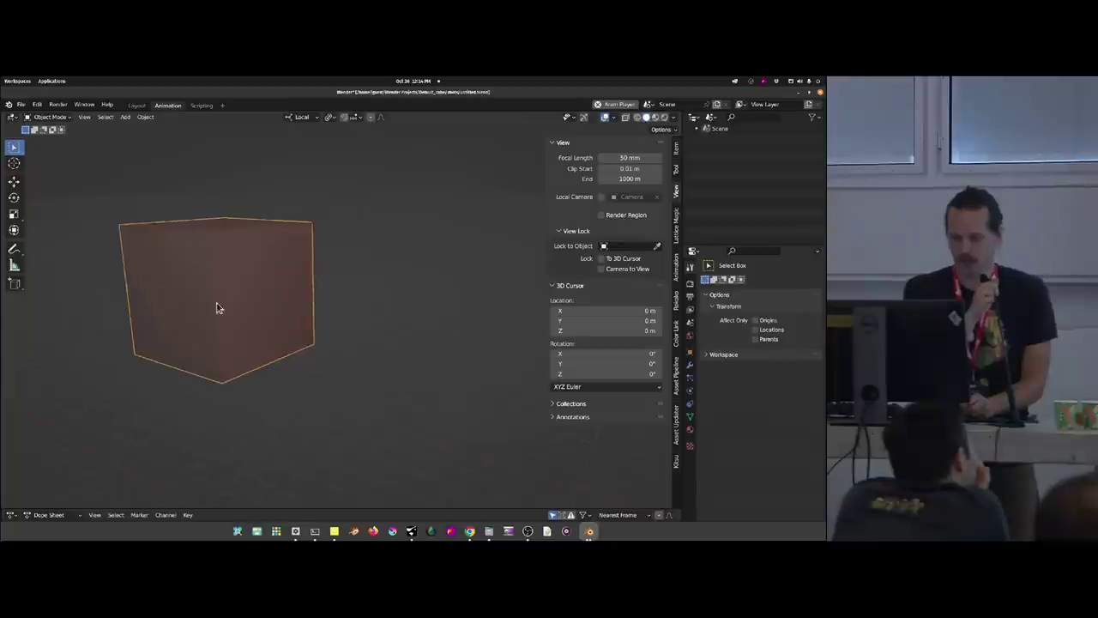
pyautogui.rightClick(288, 351)
pyautogui.click(283, 346)
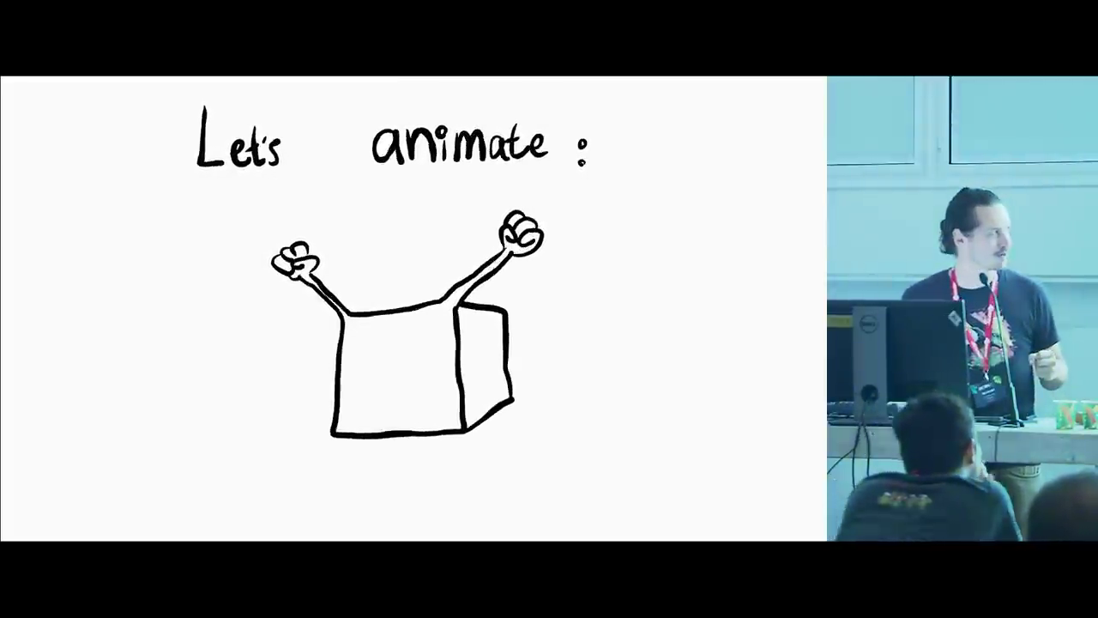
# Step: Advance past the Smallfoot clip to the animation reel title, then exit full screen
pyautogui.press('Right')
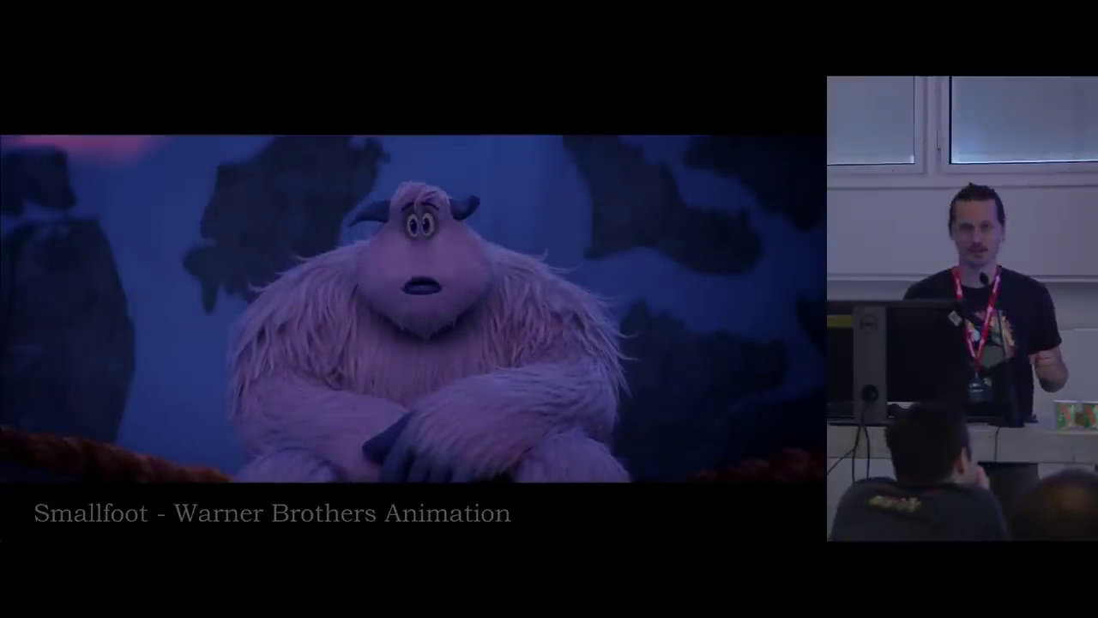
pyautogui.press('Right')
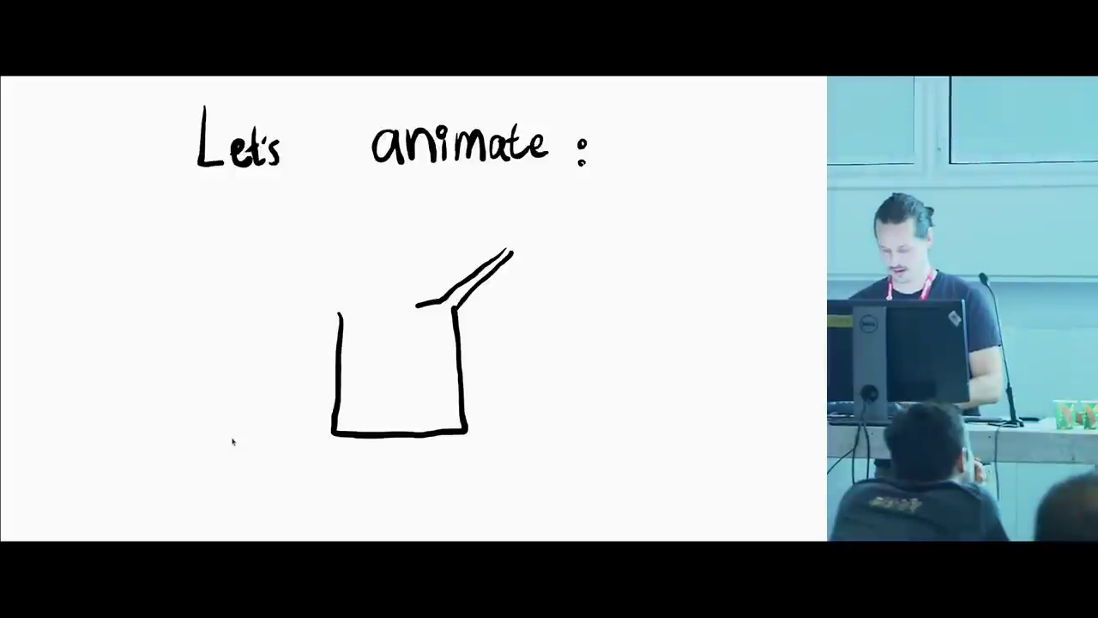
pyautogui.press('F11')
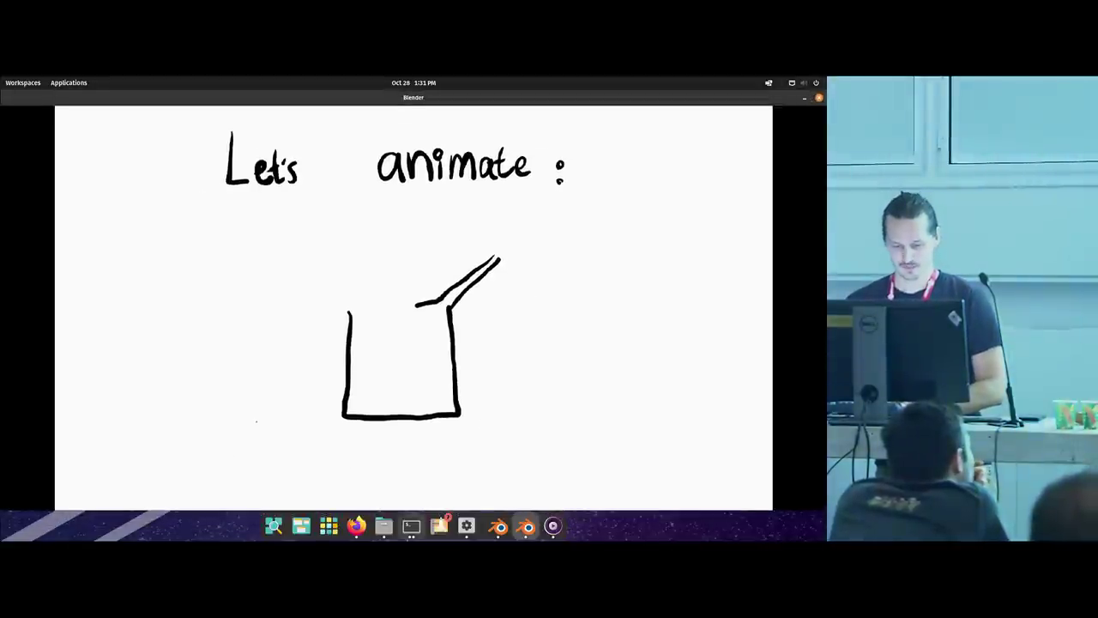
# Step: In Files, browse Downloads > Bcon2022_animation > videos and play 02_slide_demoreel_rik.mp4
pyautogui.click(384, 526)
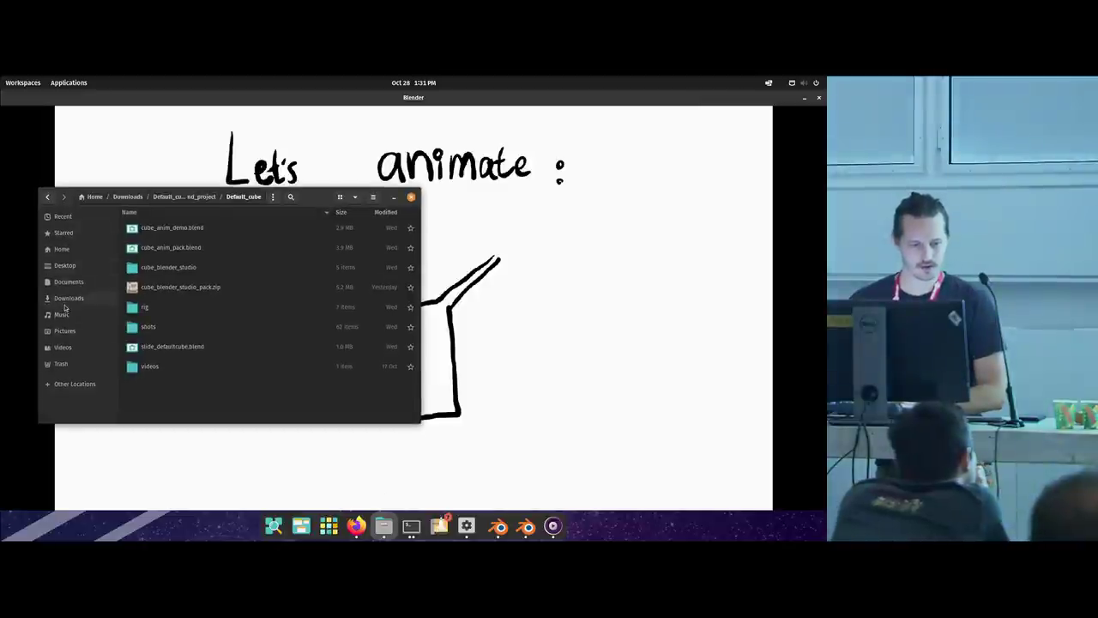
pyautogui.click(66, 299)
pyautogui.doubleClick(169, 343)
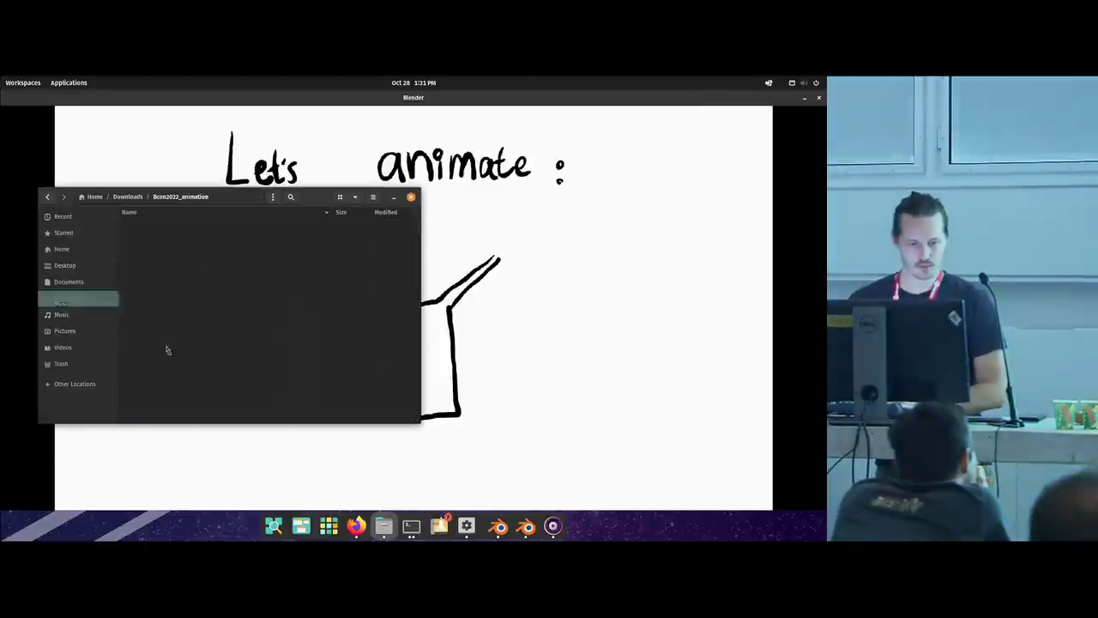
pyautogui.doubleClick(148, 232)
pyautogui.doubleClick(176, 268)
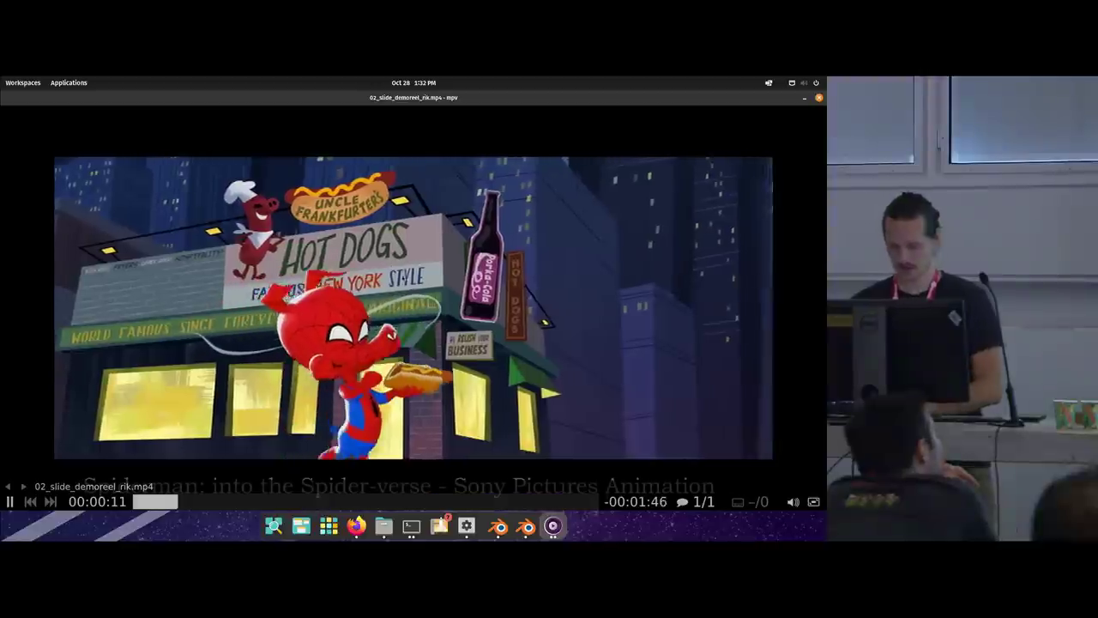
# Step: Turn system volume to maximum, return to mpv, and drag the reel back to the start
pyautogui.click(794, 82)
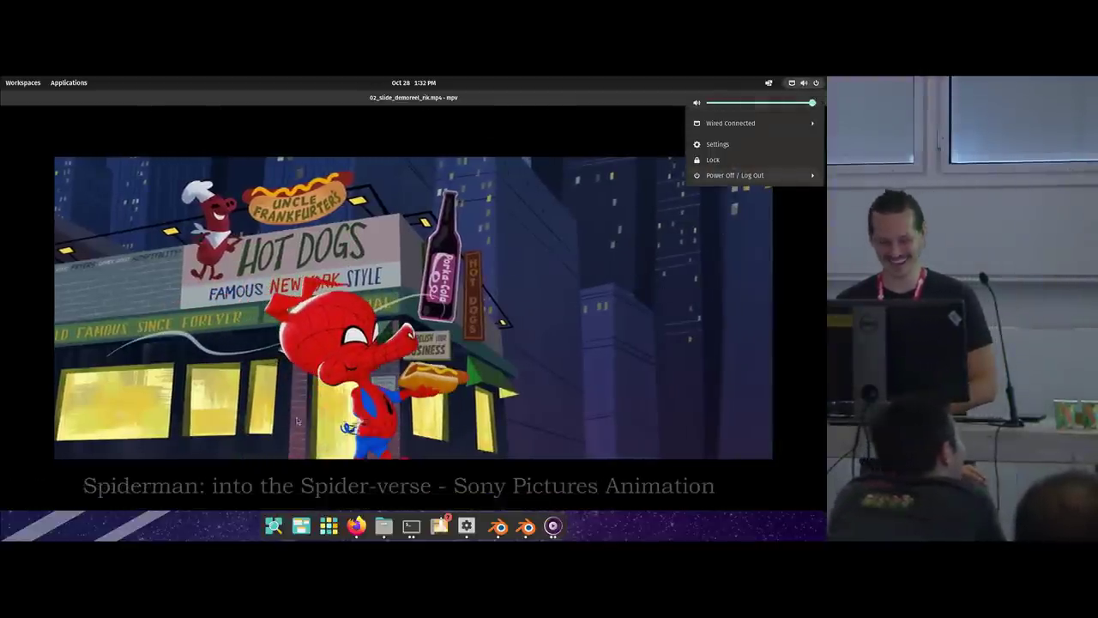
pyautogui.click(527, 525)
pyautogui.click(526, 525)
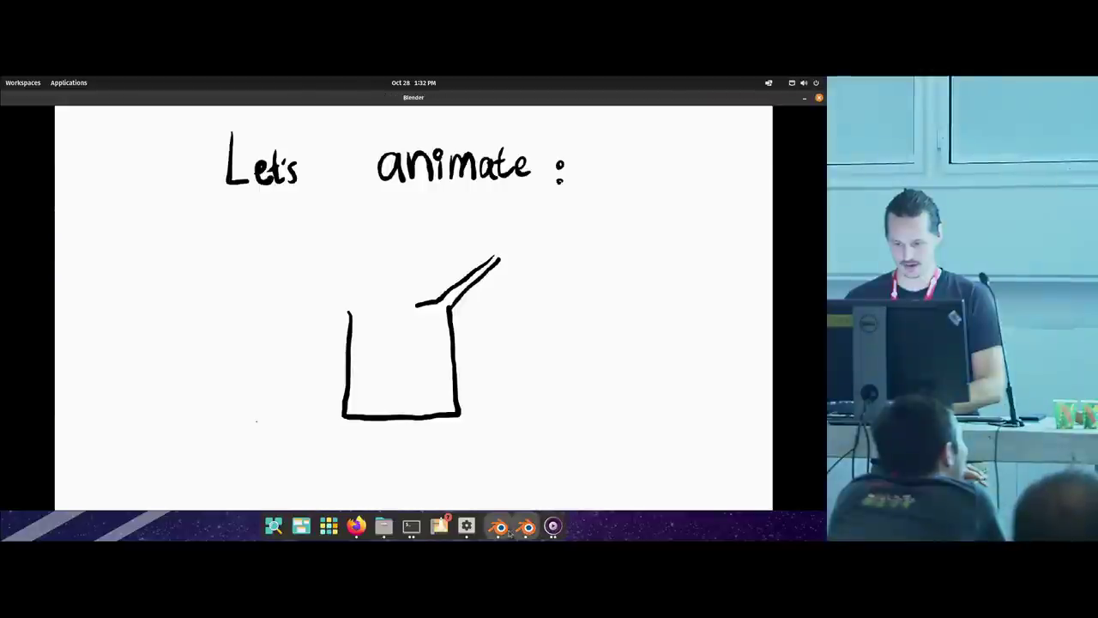
pyautogui.click(553, 525)
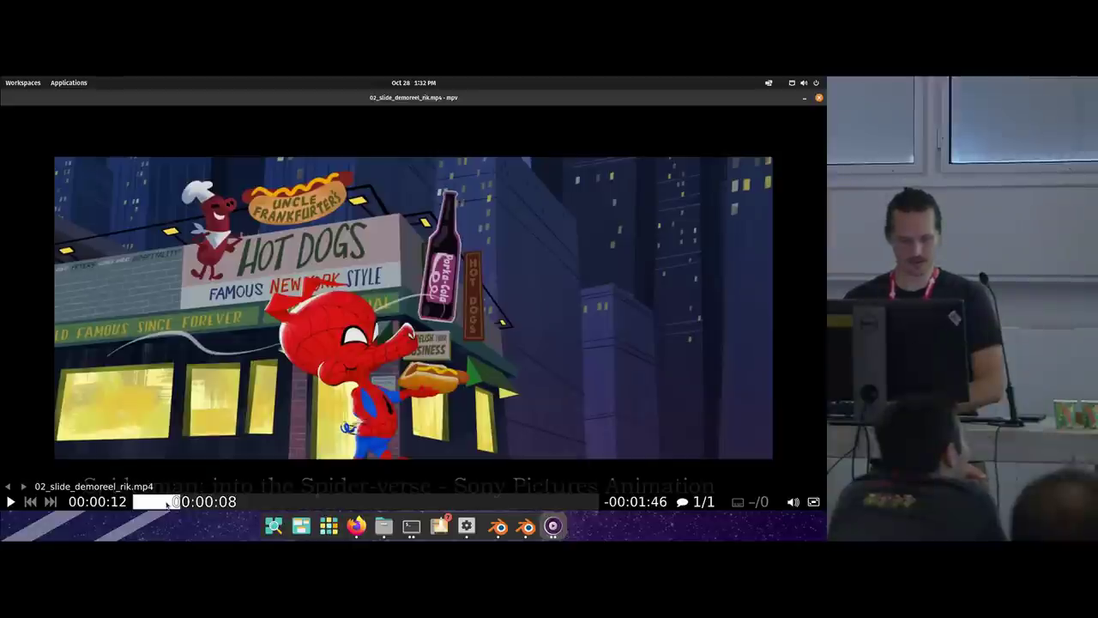
pyautogui.moveTo(167, 504); pyautogui.dragTo(72, 499)
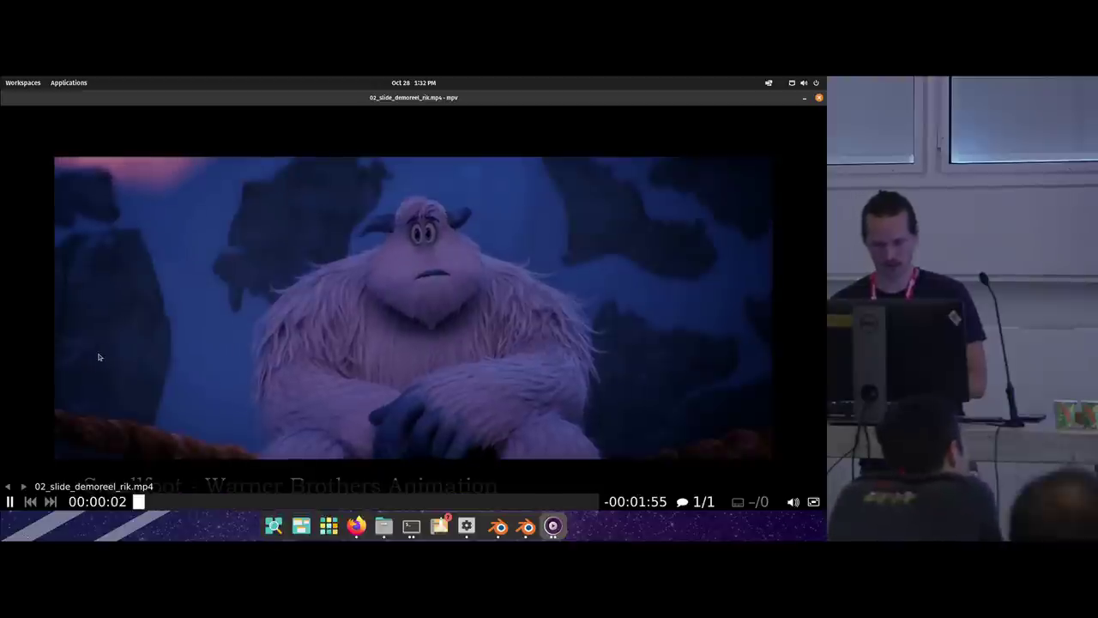
# Step: Watch the demo reel in full screen, then quit full-screen playback
pyautogui.doubleClick(122, 439)
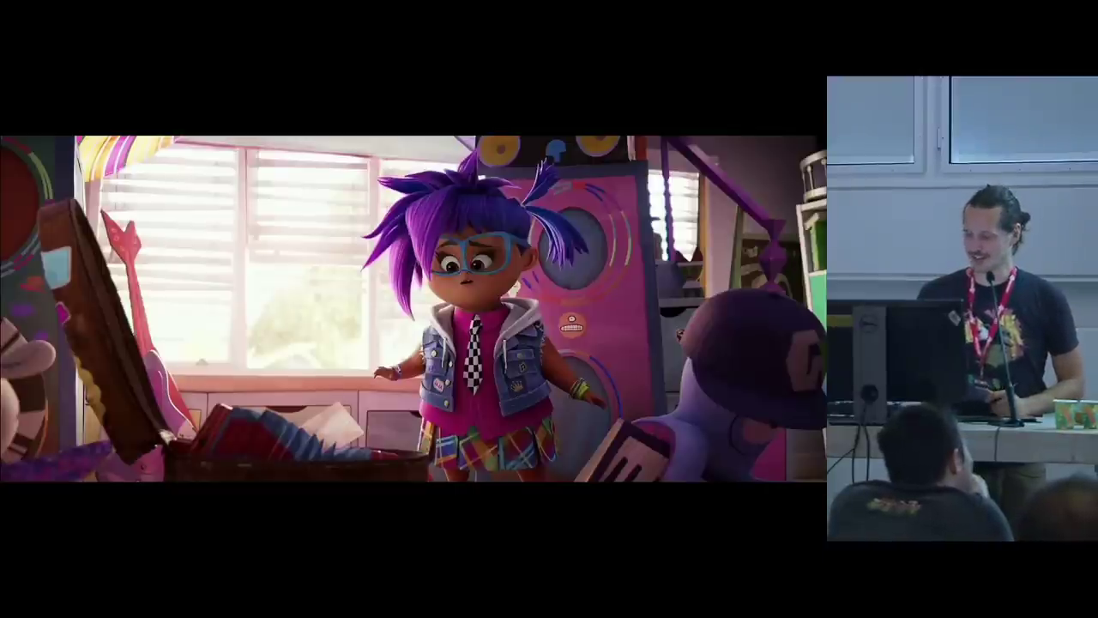
pyautogui.press('q')
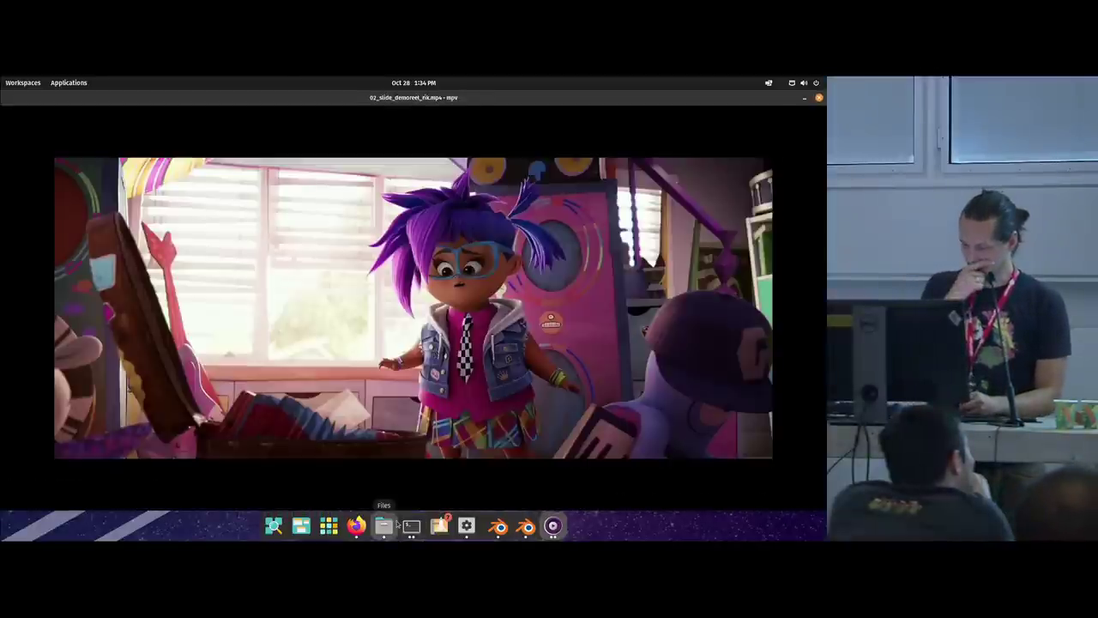
# Step: Minimize the windows, watch crab_monologue_fullHD.mp4 in mpv, then return to the Blender drawing
pyautogui.click(805, 98)
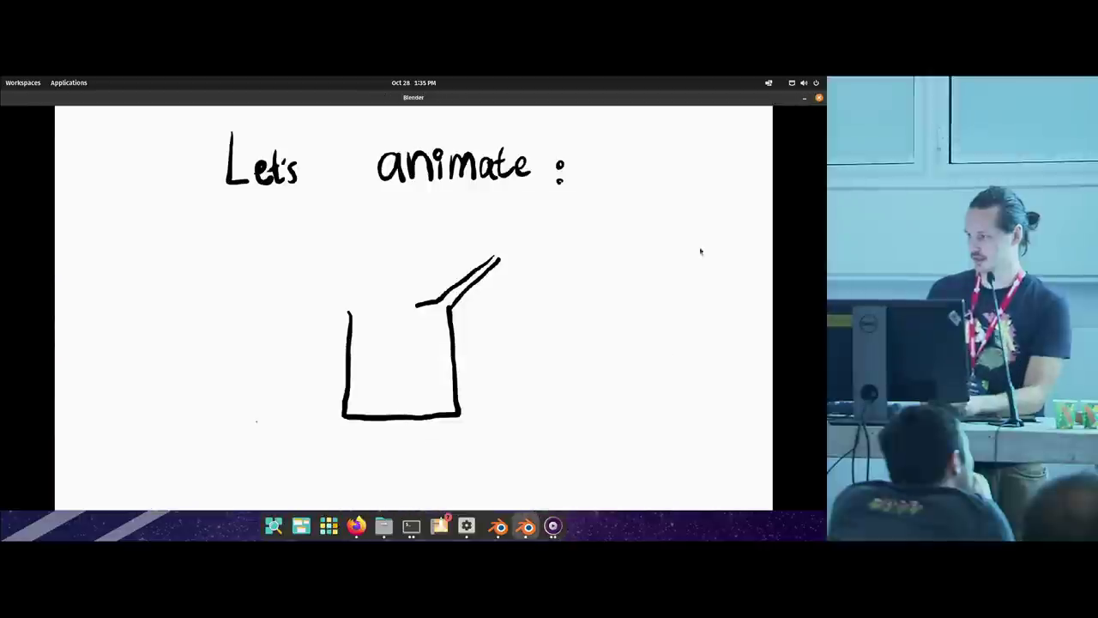
pyautogui.click(805, 98)
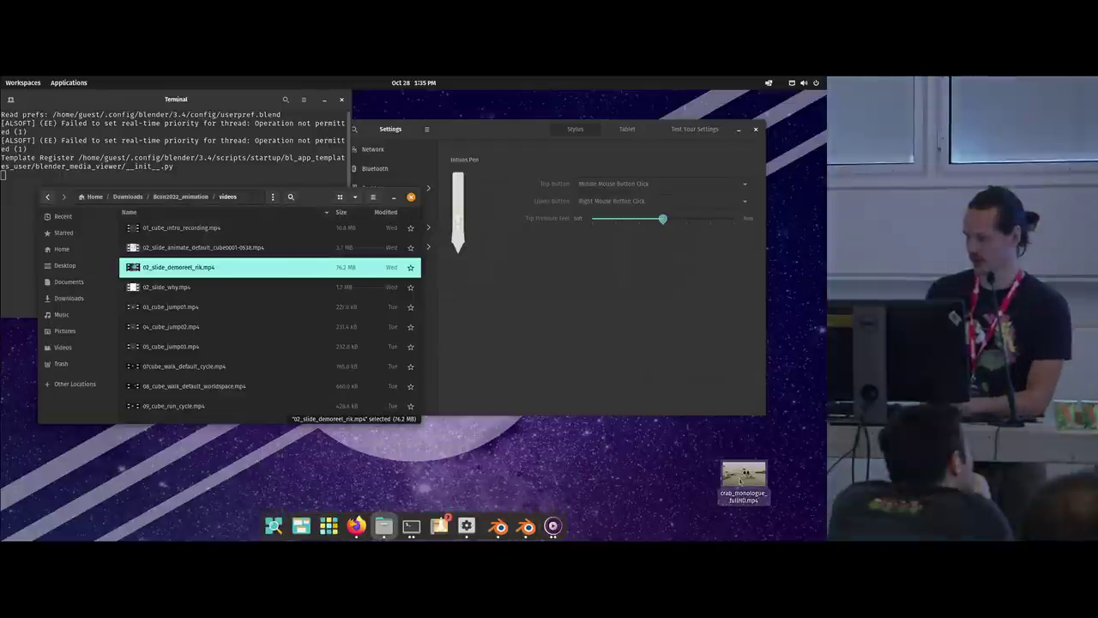
pyautogui.click(553, 525)
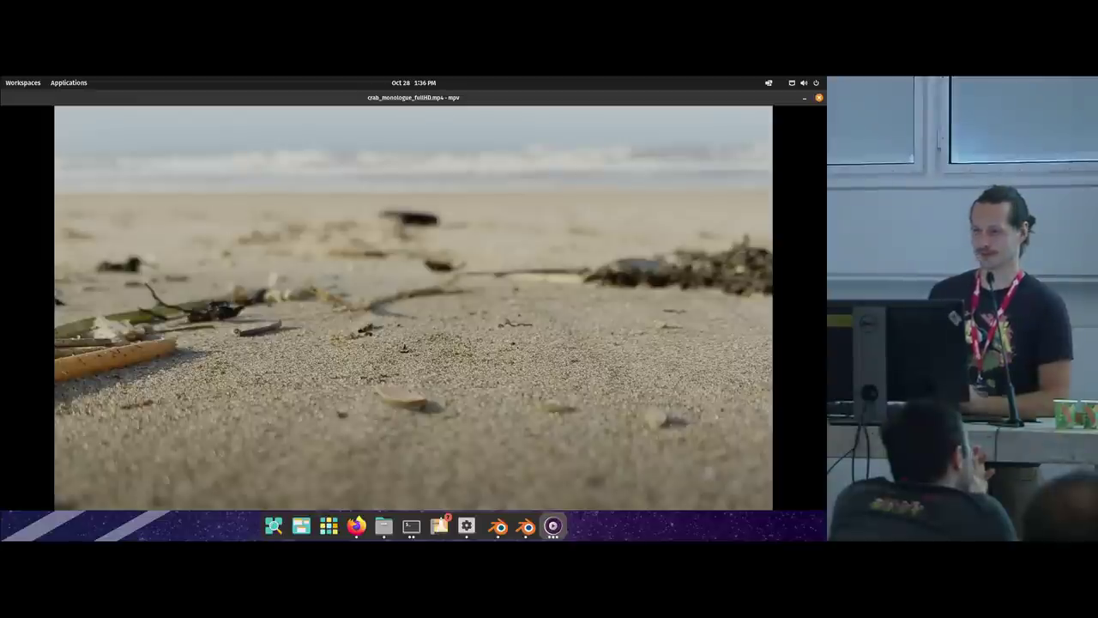
pyautogui.moveTo(461, 441)
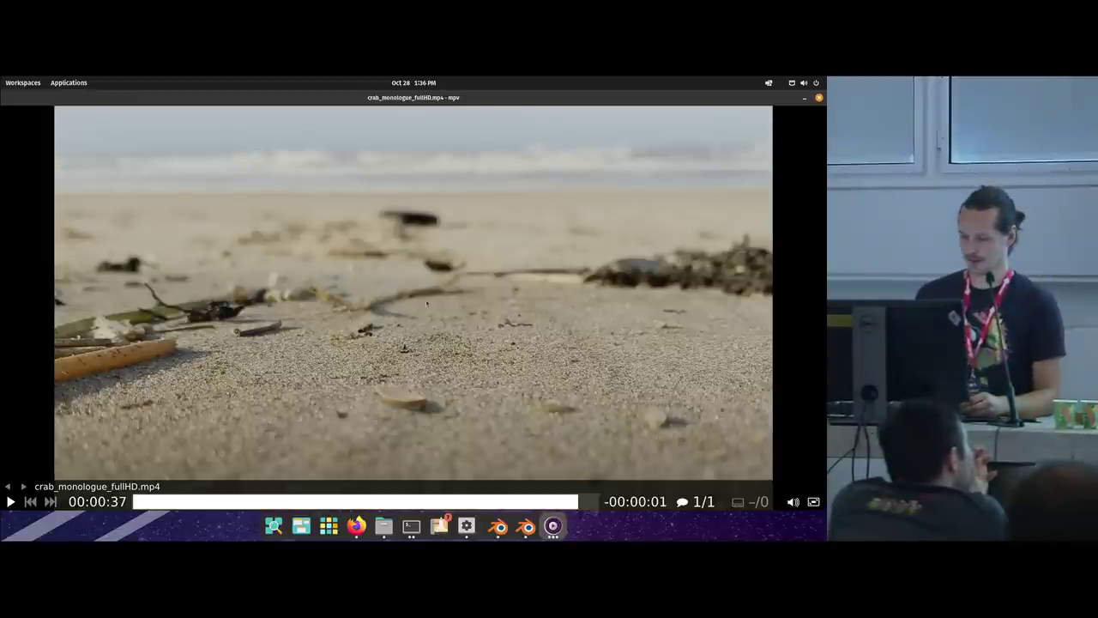
pyautogui.click(526, 526)
# Step: Play the cube drawing's animation, then move on to the handwritten 'why?' canvas
pyautogui.press('space')
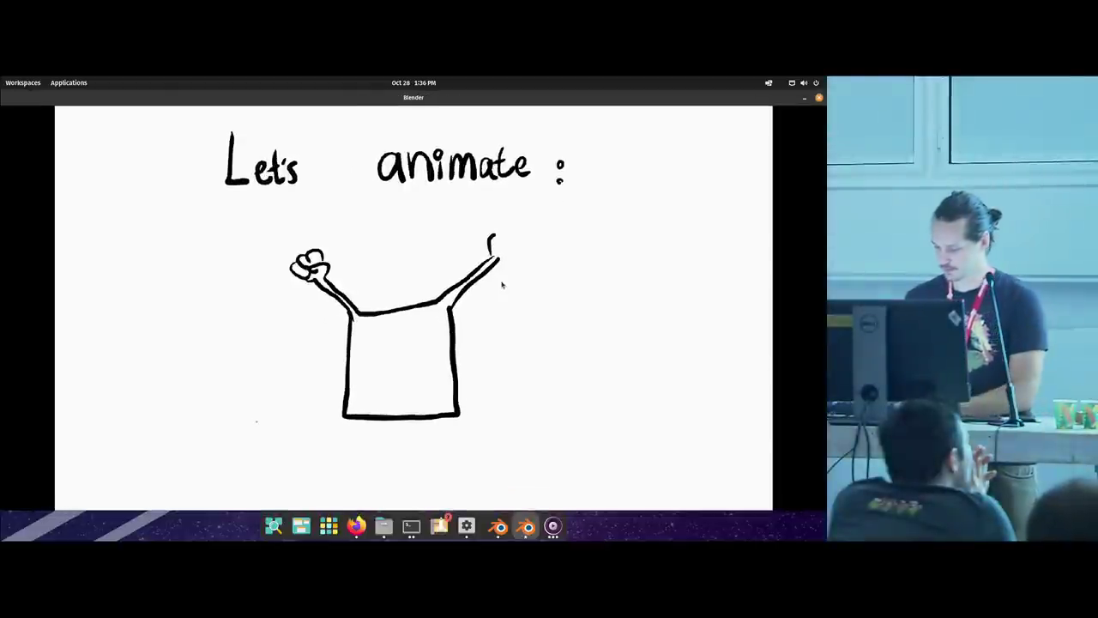
pyautogui.hotkey('alt', 'Tab')
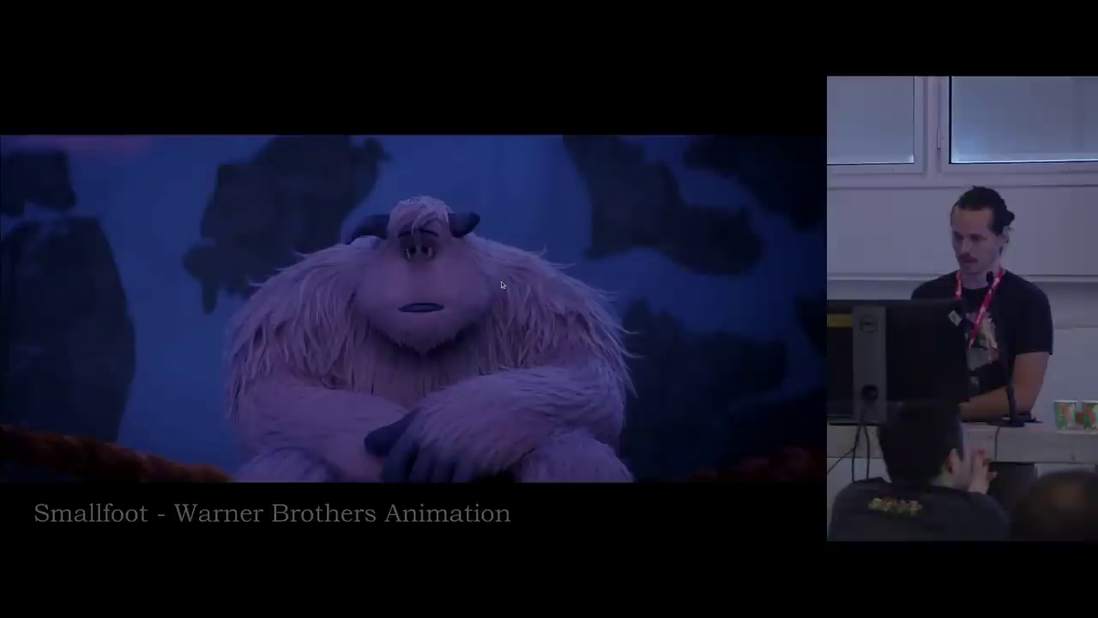
pyautogui.hotkey('alt', 'Tab')
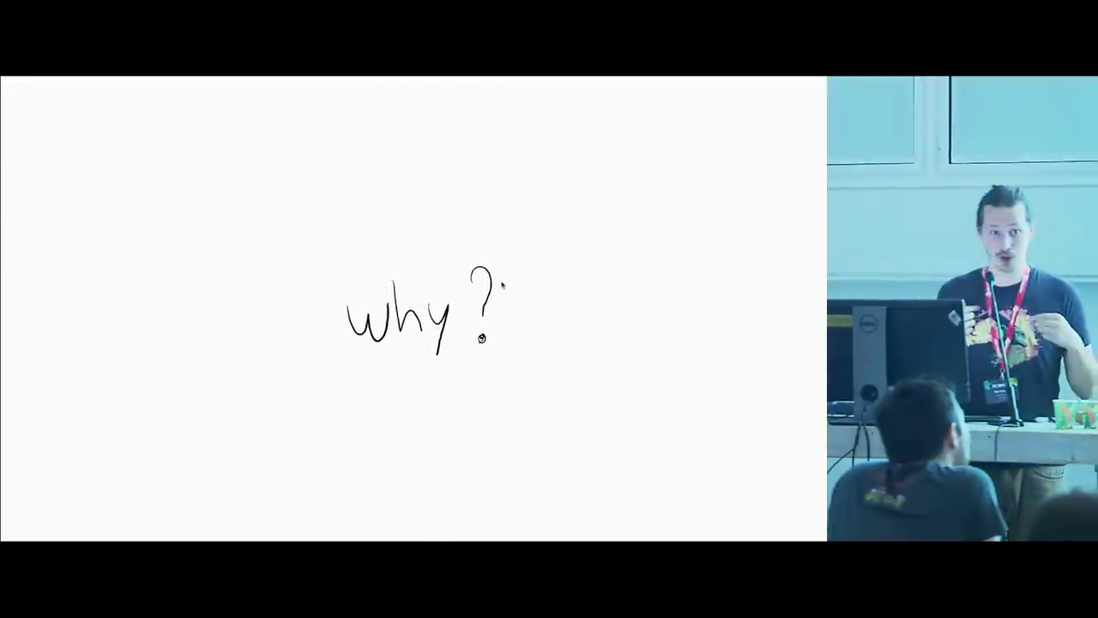
pyautogui.press('Right')
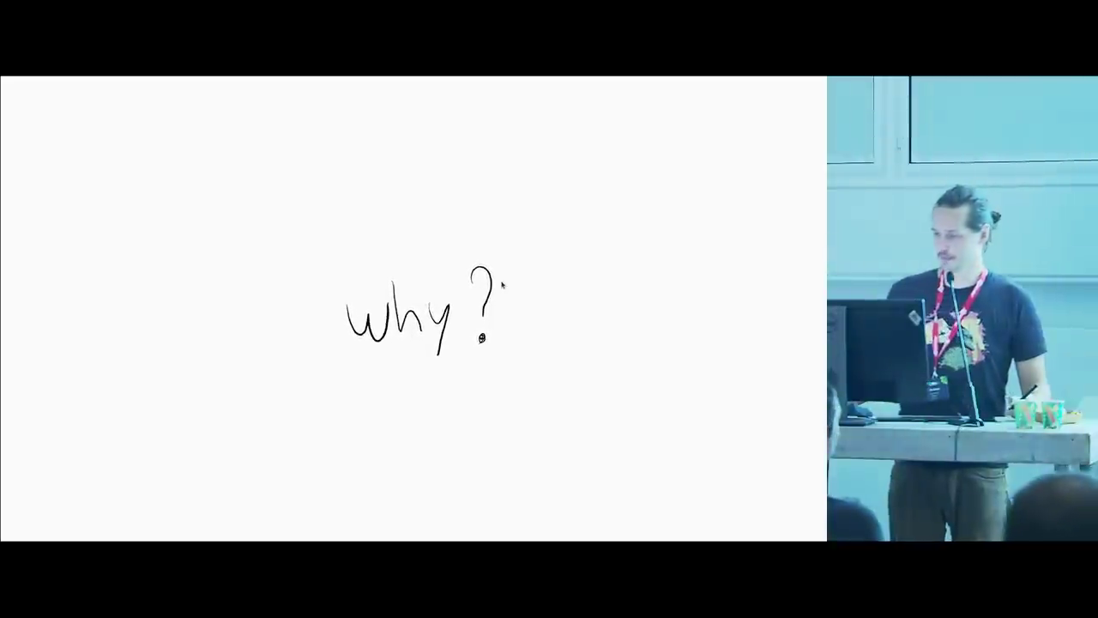
# Step: Advance to the test01.blend shot showing the grey cube's squash-and-stretch playback
pyautogui.press('Right')
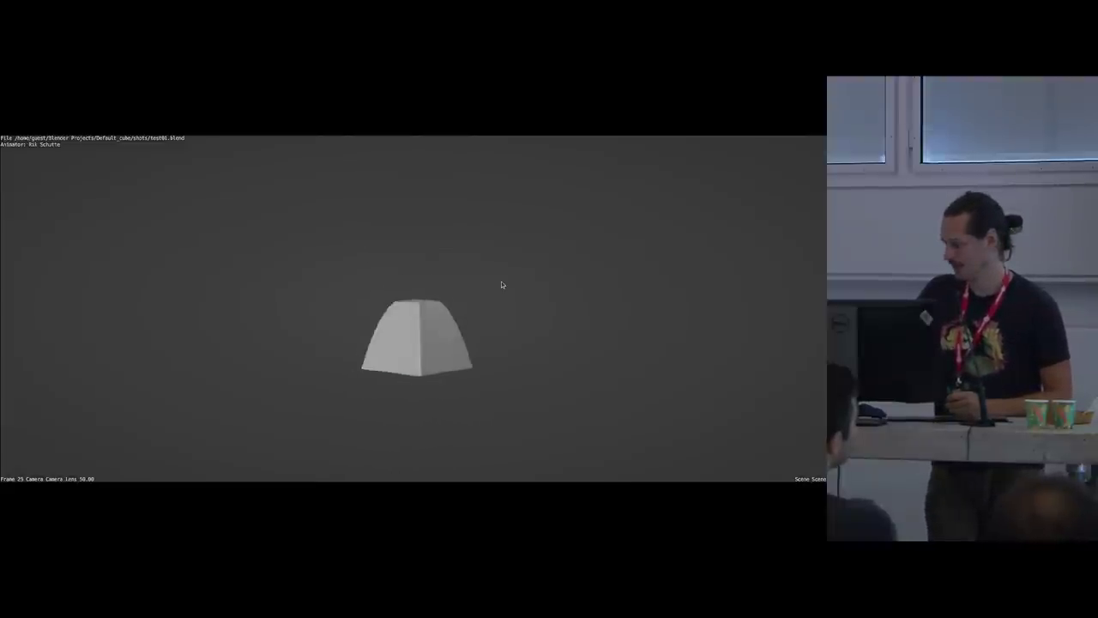
# Step: Bring up the cube_walk_default.blend walk playblast, then stop it with Esc
pyautogui.press('Right')
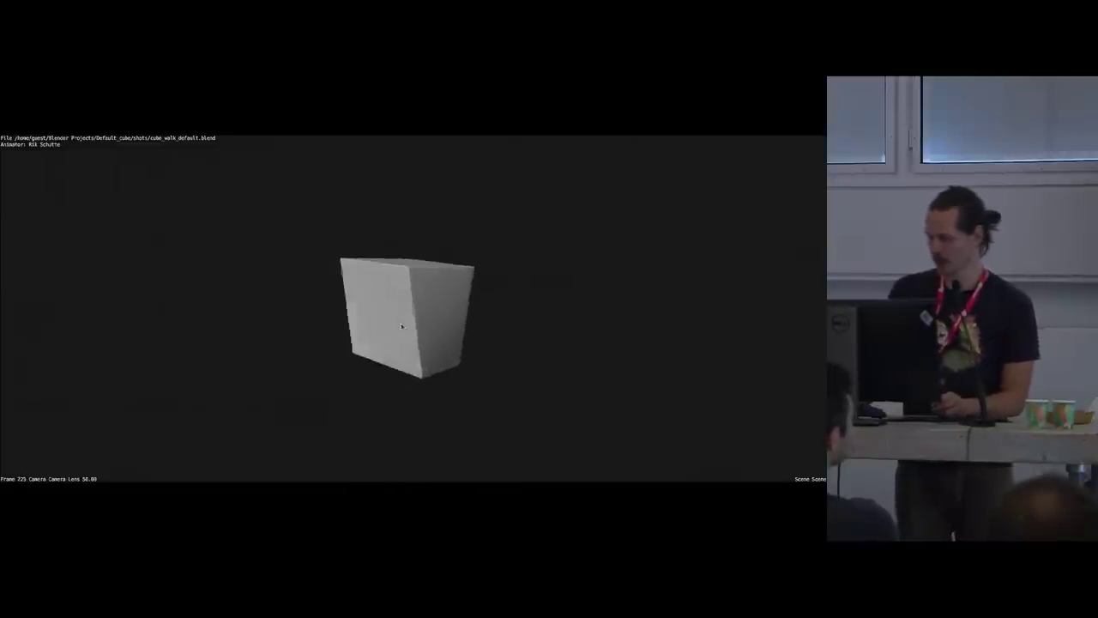
pyautogui.press('Escape')
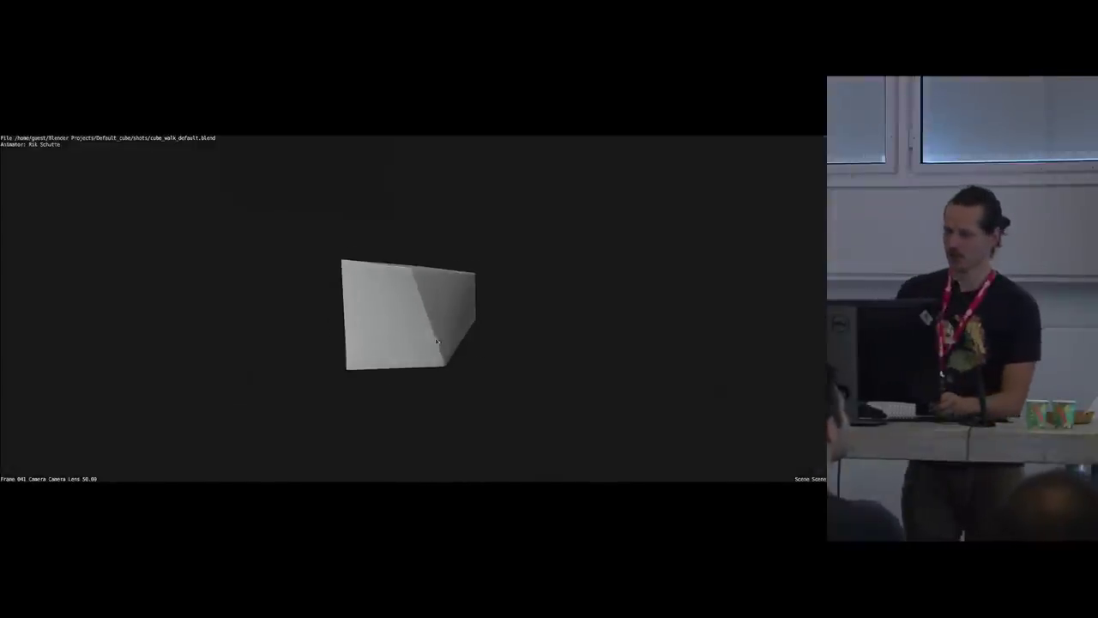
# Step: Sketch a freehand annotation stroke above the walking cube
pyautogui.moveTo(379, 192); pyautogui.dragTo(268, 202)
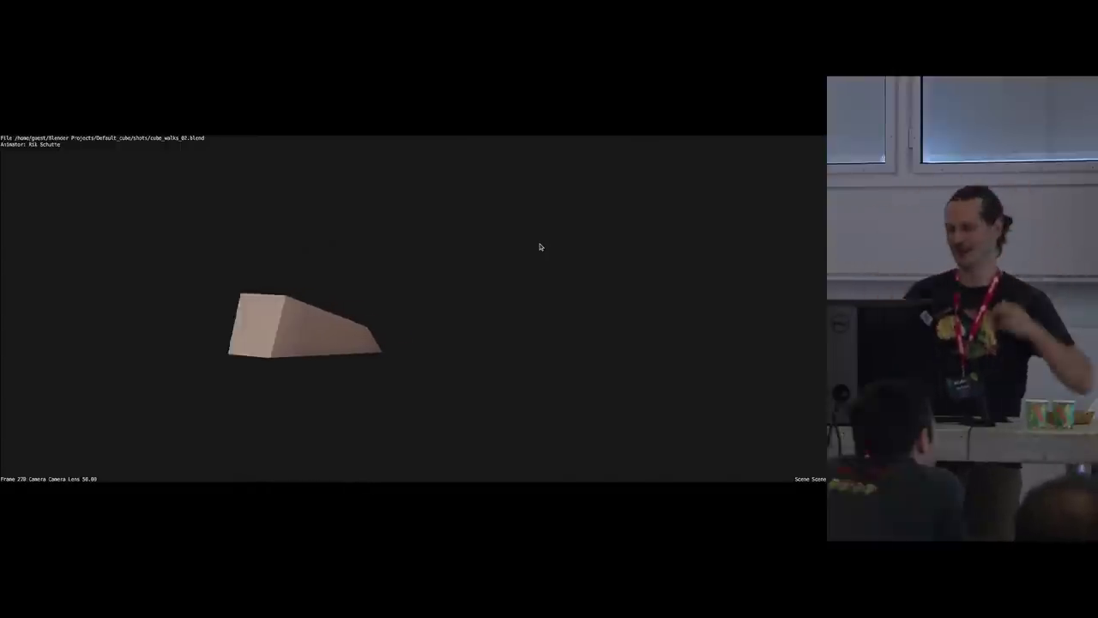
# Step: Play the cube_animal_run playblast, then the cube_fight playblast with the red and blue cubes
pyautogui.press('Return')
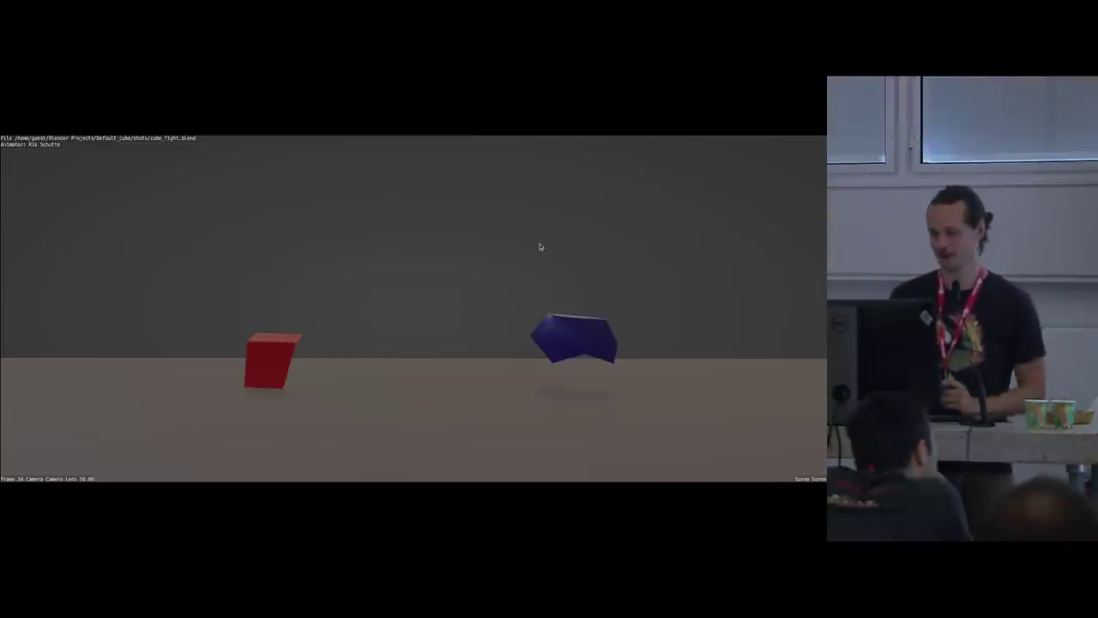
# Step: Step the cube fight forward frame by frame to around frame 41
pyautogui.press('Right')
pyautogui.press('Right')
pyautogui.press('Right')
pyautogui.press('Right')
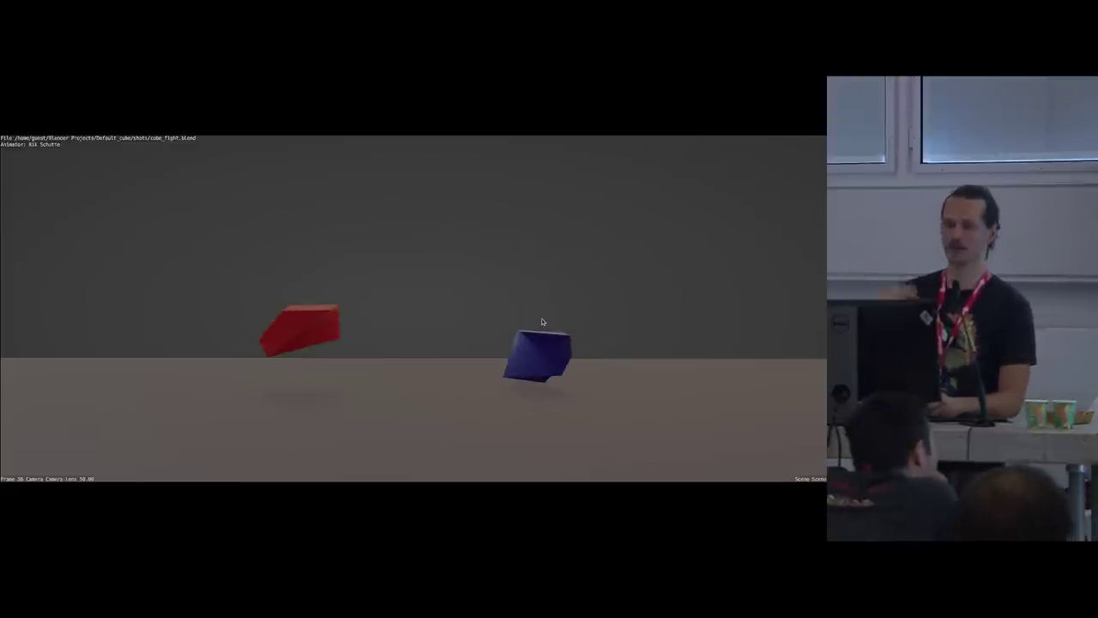
pyautogui.press('Right')
pyautogui.press('Right')
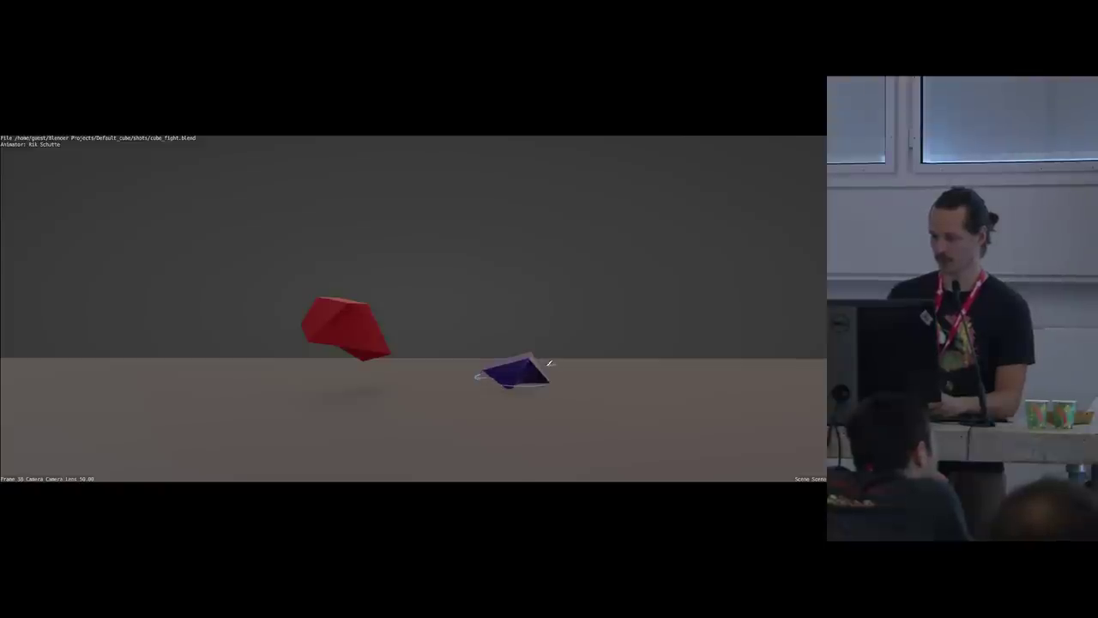
pyautogui.press('Right')
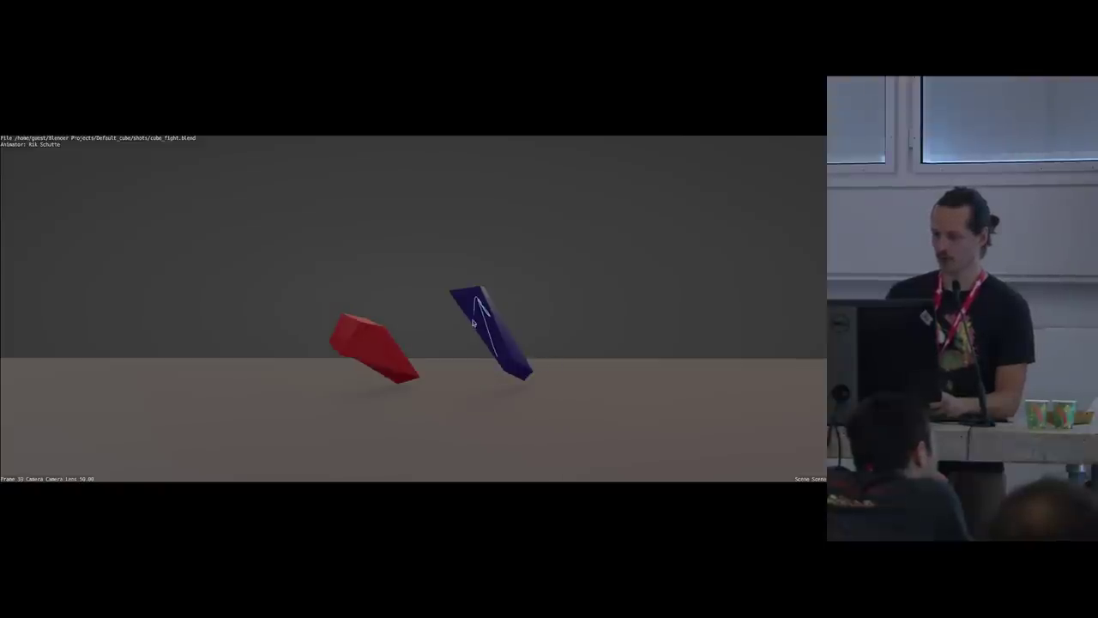
pyautogui.press('Right')
pyautogui.press('Right')
pyautogui.press('Right')
pyautogui.press('Right')
pyautogui.press('Right')
pyautogui.press('Right')
pyautogui.press('Right')
pyautogui.press('Right')
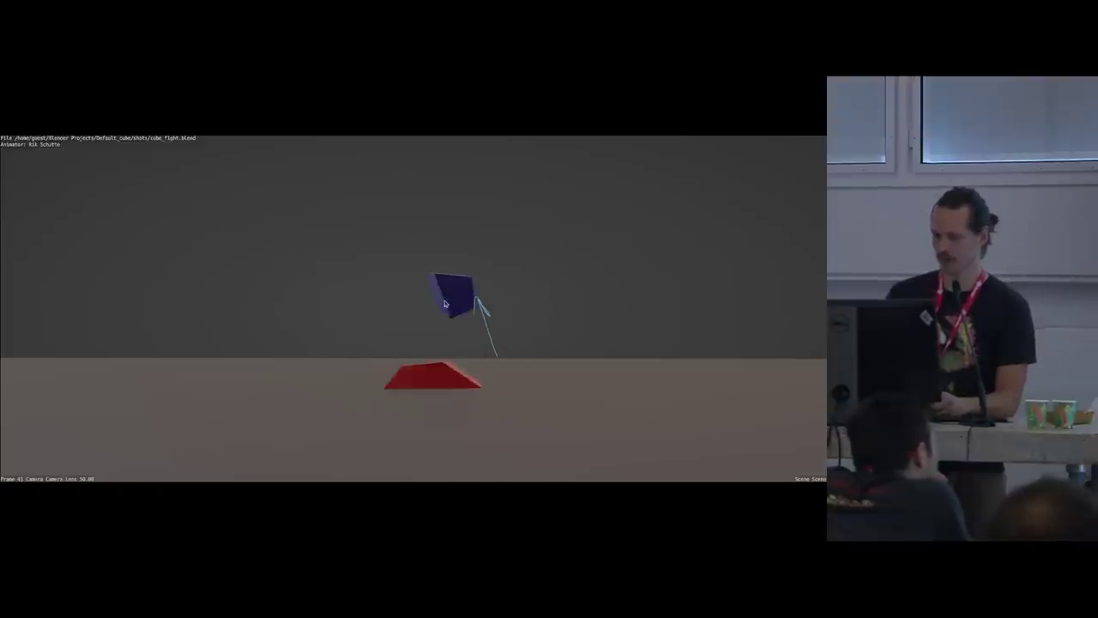
pyautogui.press('Right')
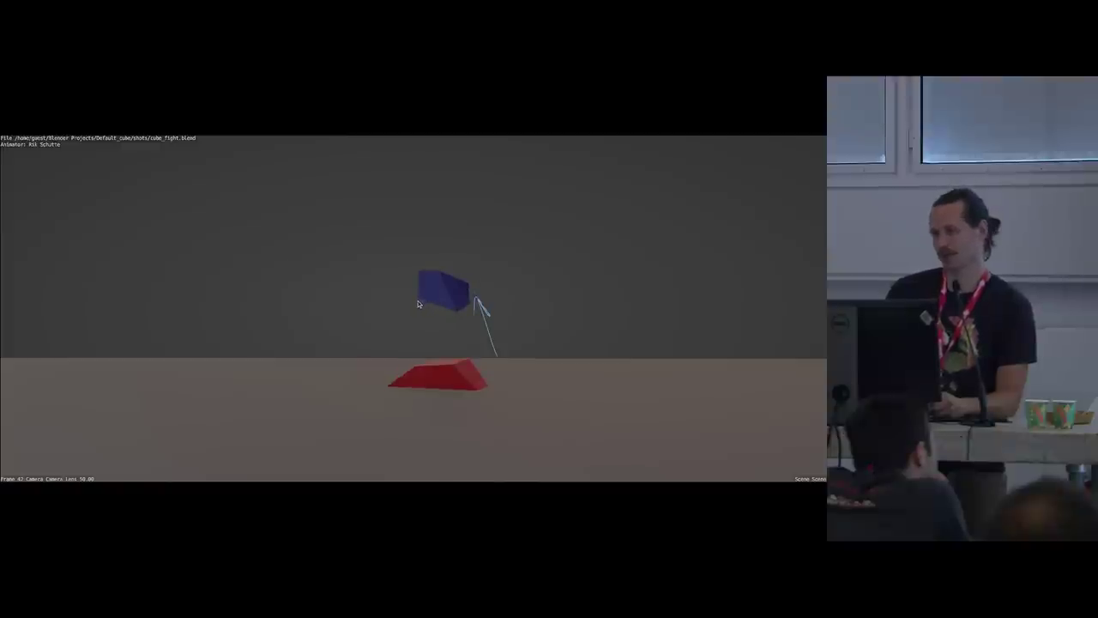
pyautogui.press('Right')
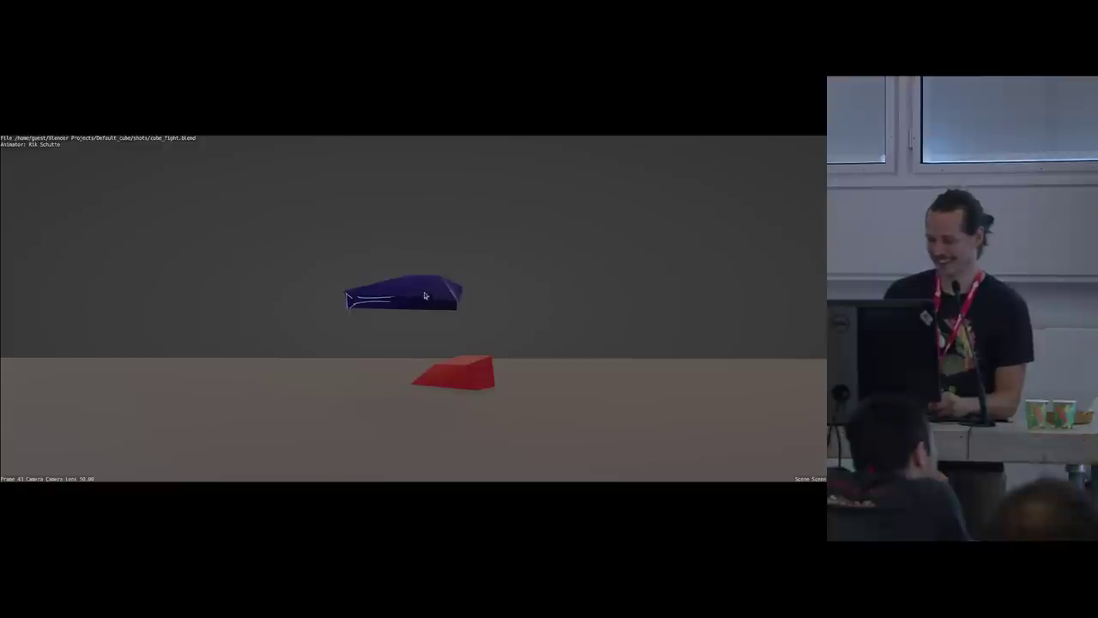
# Step: Step the fight on to frame 71, resume playback, then move to the QR-code cube scene
pyautogui.press('Right')
pyautogui.press('Right')
pyautogui.press('Right')
pyautogui.press('Right')
pyautogui.press('Right')
pyautogui.press('Right')
pyautogui.press('Right')
pyautogui.press('Right')
pyautogui.press('Right')
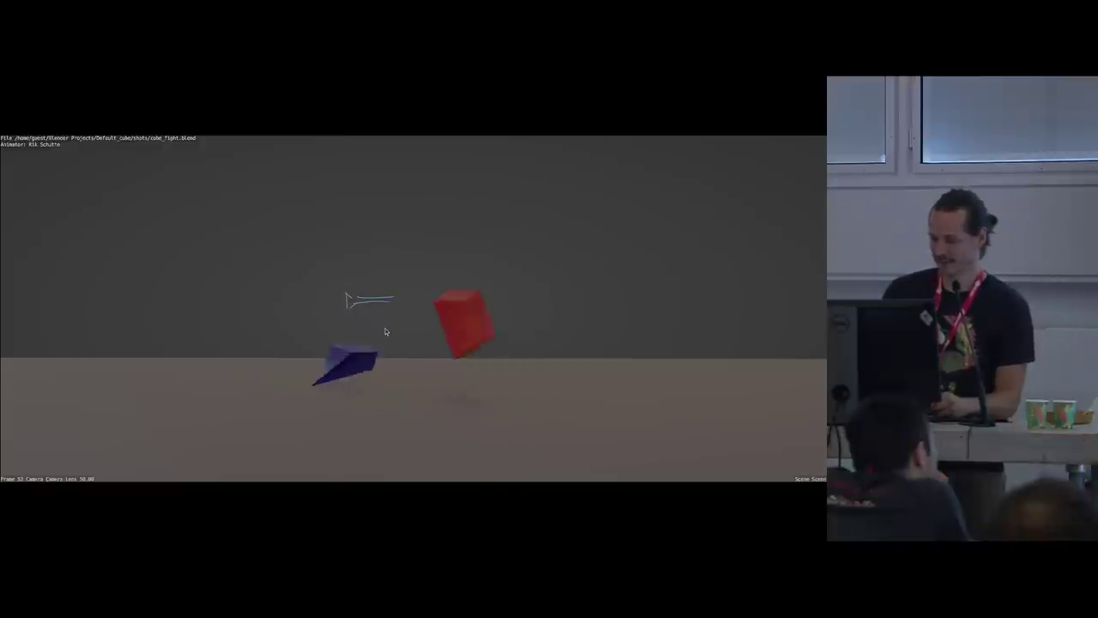
pyautogui.press('Right')
pyautogui.press('Right')
pyautogui.press('Right')
pyautogui.press('Right')
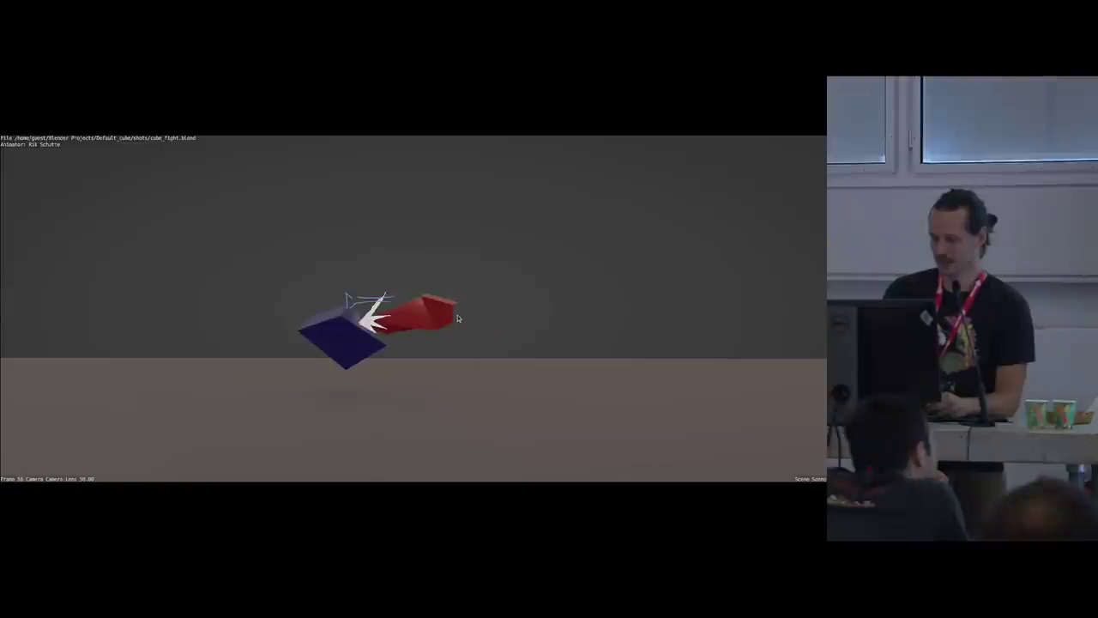
pyautogui.press('Right')
pyautogui.press('Right')
pyautogui.press('Right')
pyautogui.press('Right')
pyautogui.press('Right')
pyautogui.press('Right')
pyautogui.press('Right')
pyautogui.press('Right')
pyautogui.press('Right')
pyautogui.press('Right')
pyautogui.press('Right')
pyautogui.press('Right')
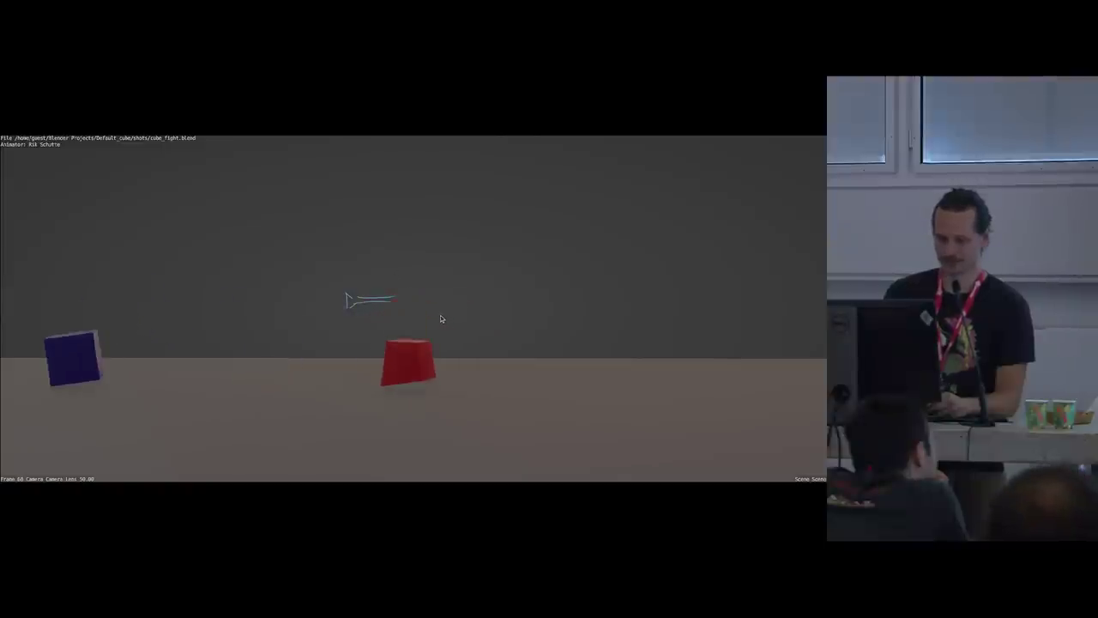
pyautogui.press('Right')
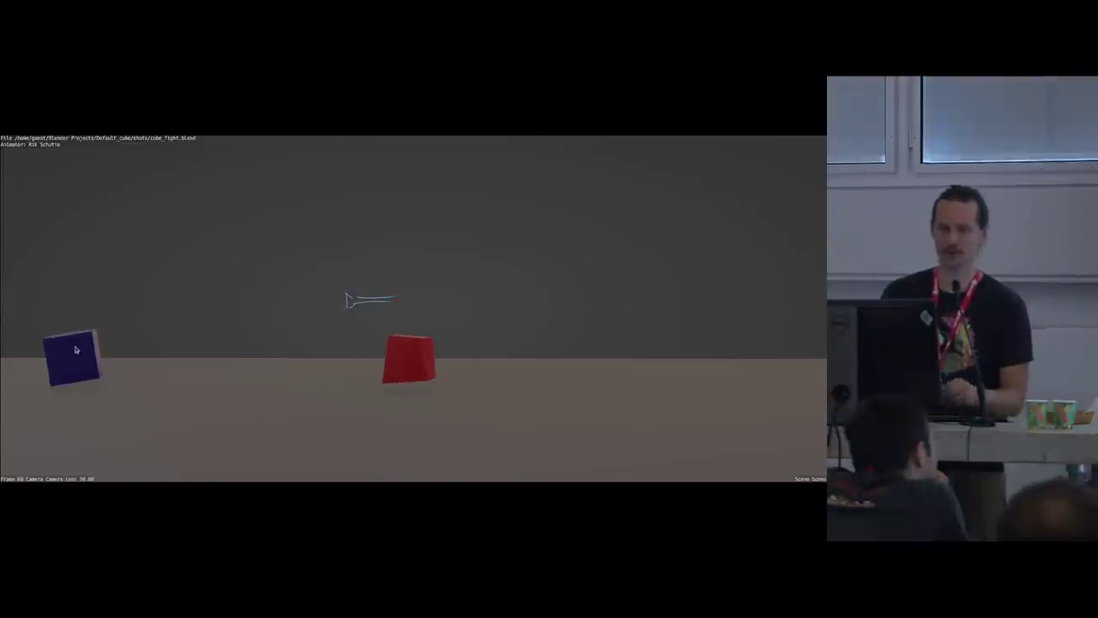
pyautogui.press('Right')
pyautogui.press('Right')
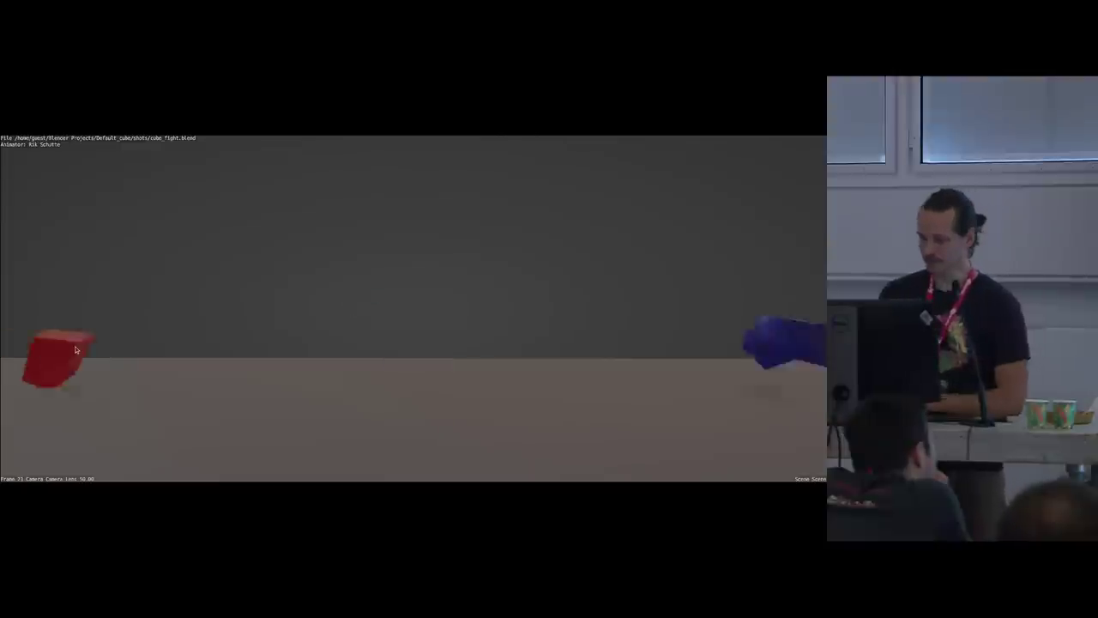
pyautogui.press('space')
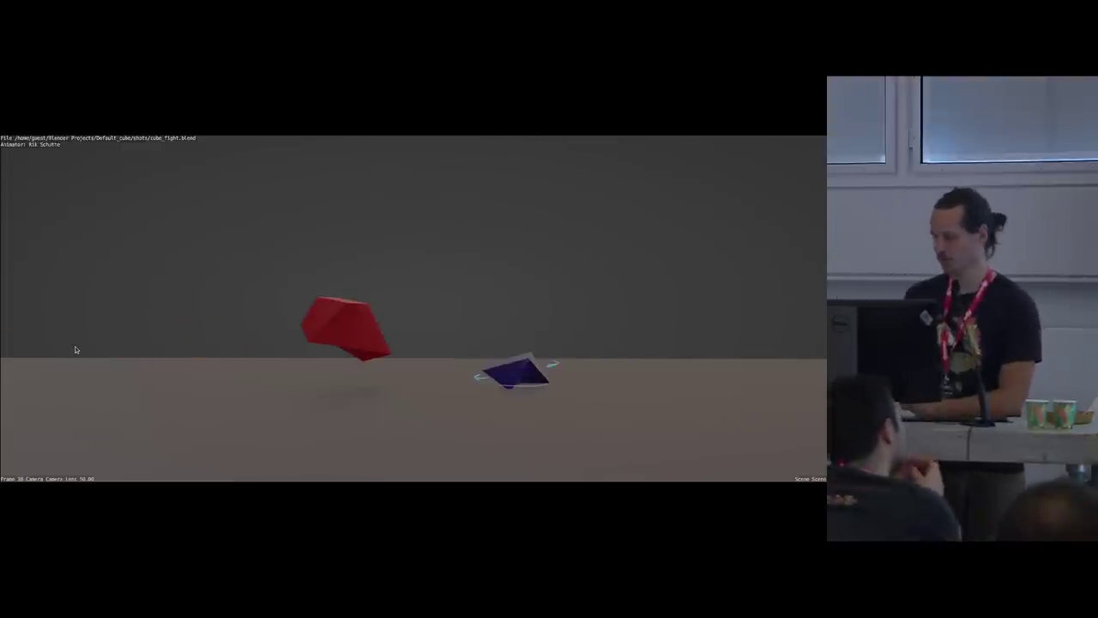
pyautogui.hotkey('ctrl', 'Right')
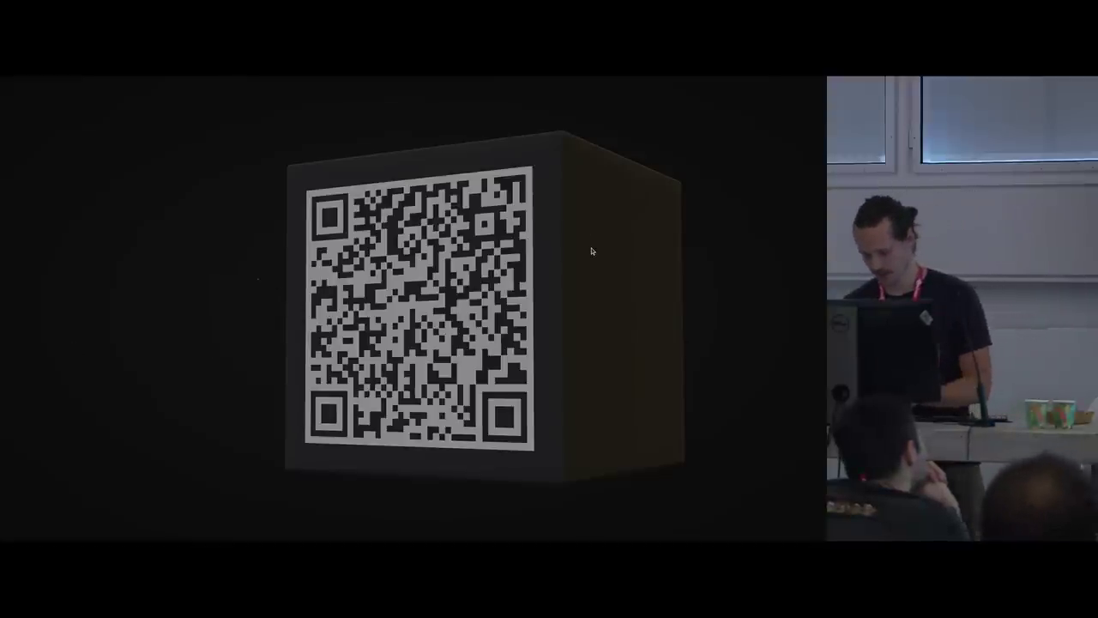
# Step: Leave fullscreen and close the QR-cube Blender window without saving
pyautogui.press('F11')
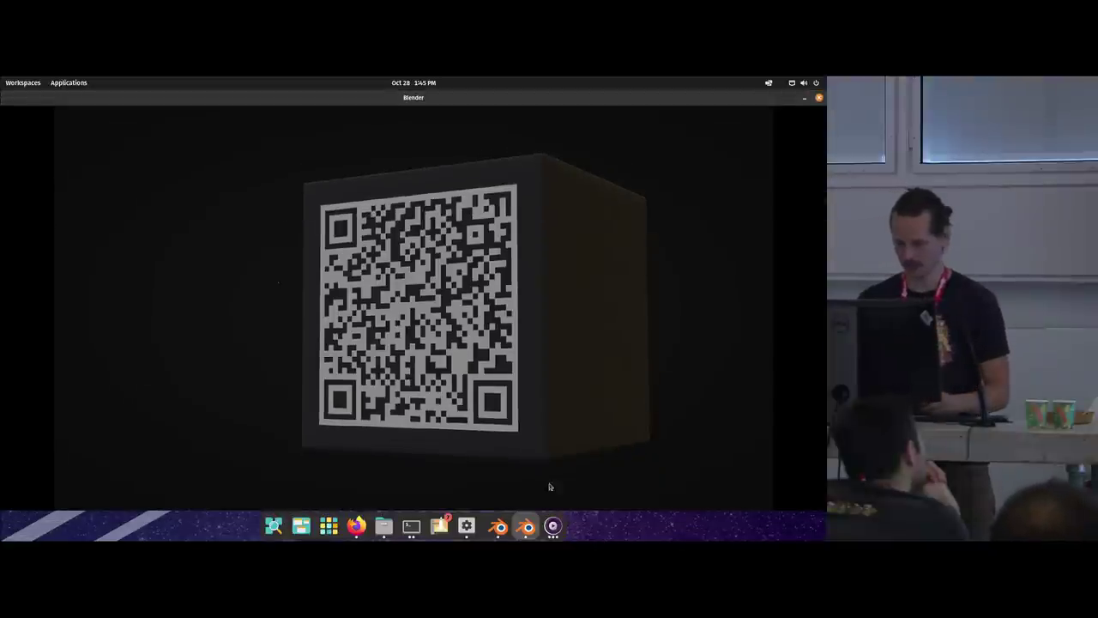
pyautogui.click(498, 526)
pyautogui.click(526, 526)
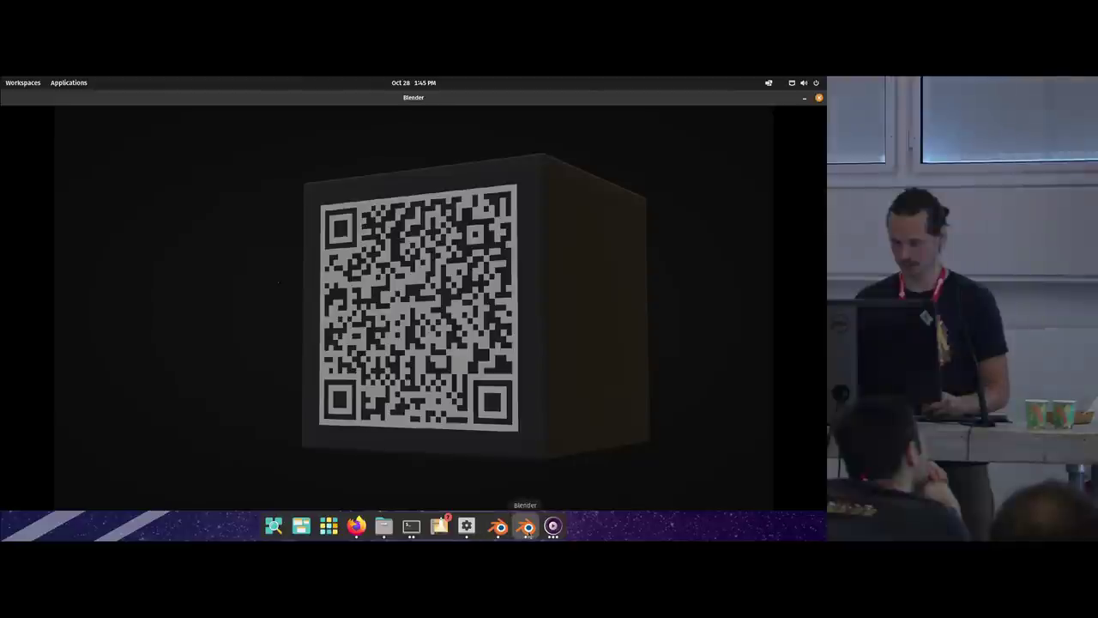
pyautogui.click(818, 98)
pyautogui.click(356, 329)
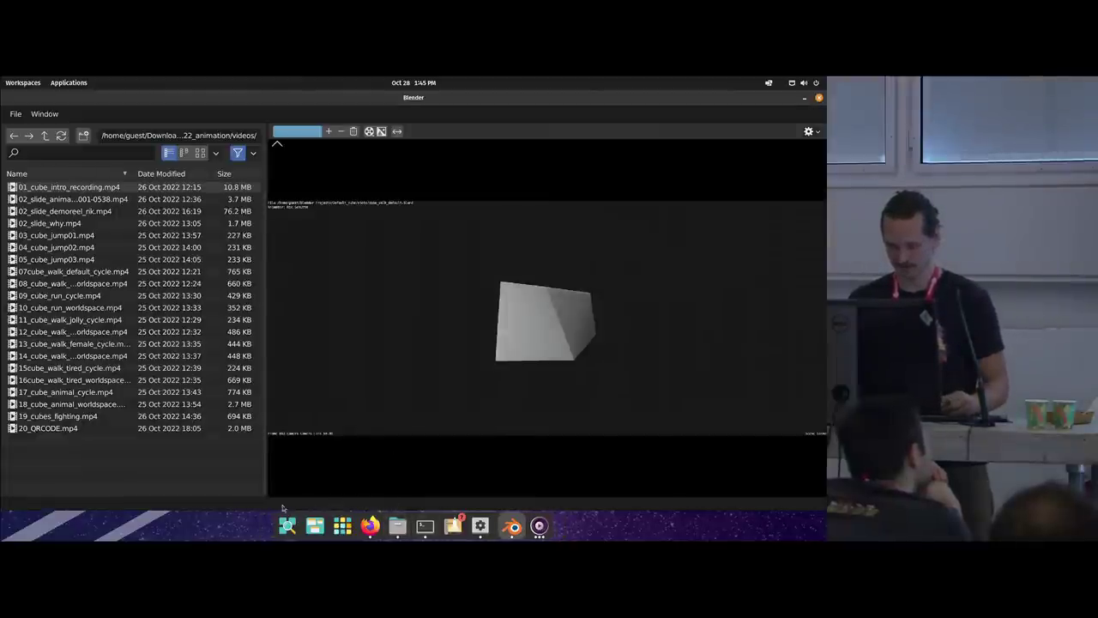
# Step: Launch the blender executable from the Desktop's blender-3.4.0-alpha folder in Files
pyautogui.click(397, 526)
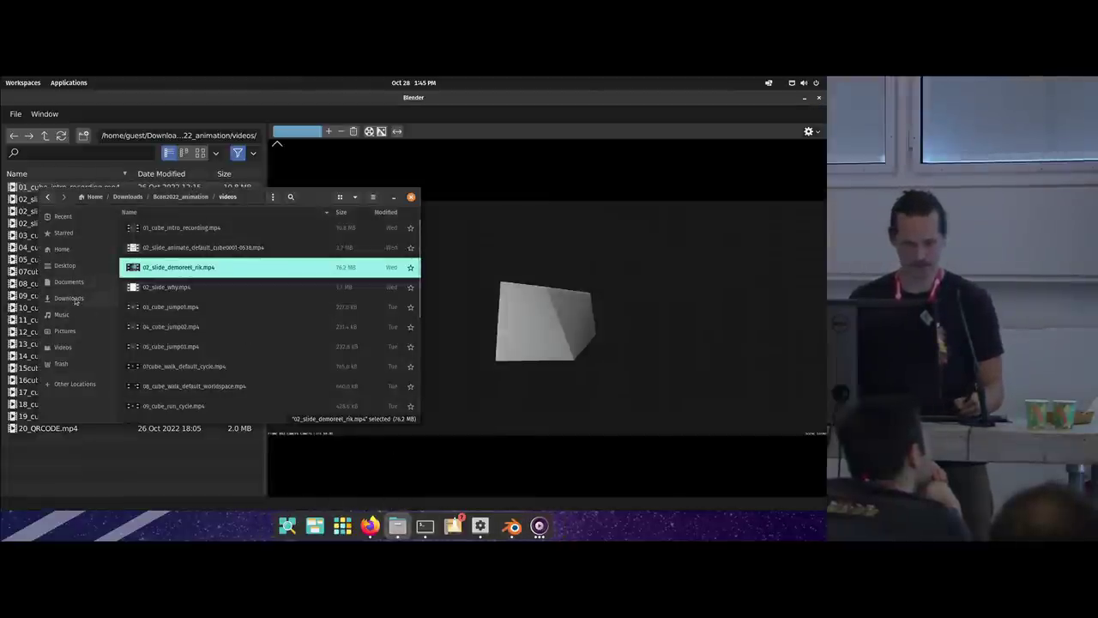
pyautogui.click(79, 267)
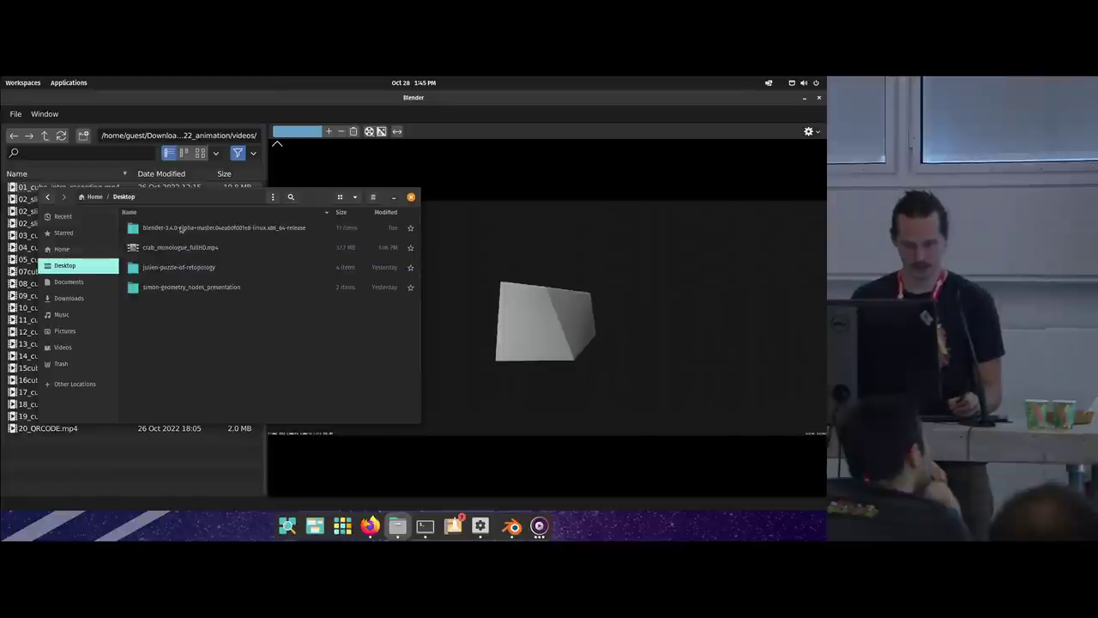
pyautogui.doubleClick(181, 228)
pyautogui.doubleClick(156, 248)
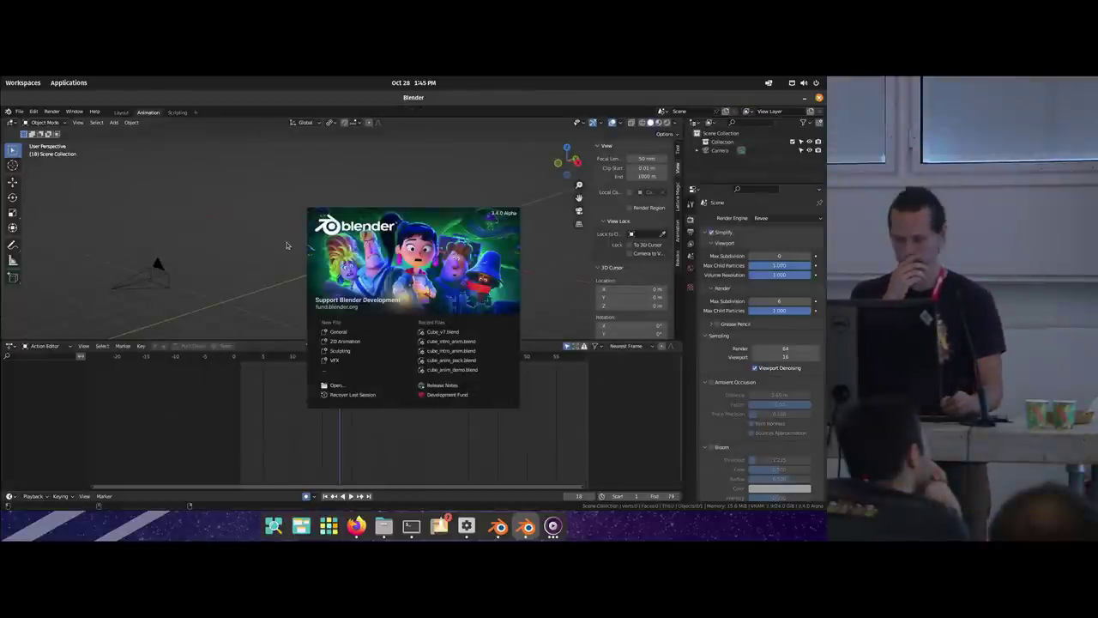
# Step: Open cube_anim_pack.blend from Downloads > Default_cube_blend_project > Default_cube
pyautogui.click(15, 113)
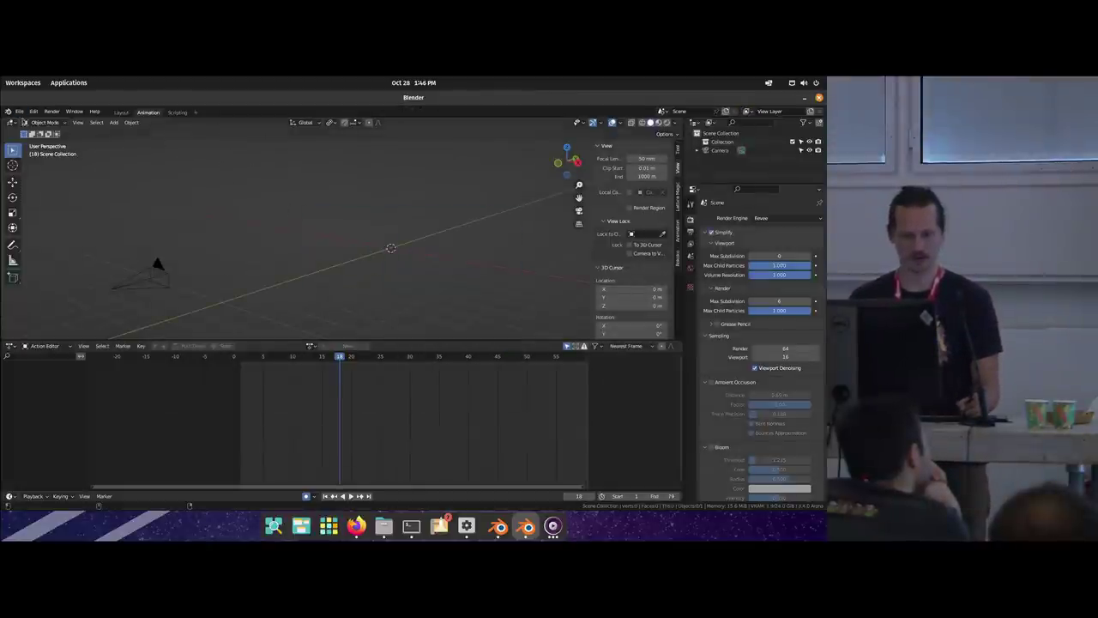
pyautogui.click(17, 112)
pyautogui.click(35, 139)
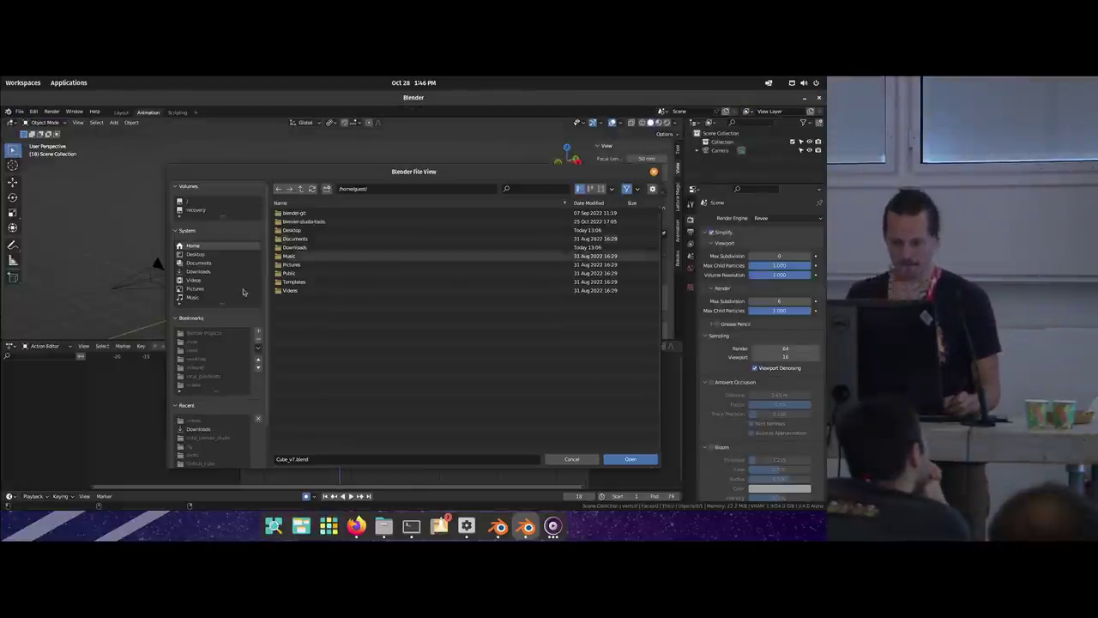
pyautogui.click(300, 247)
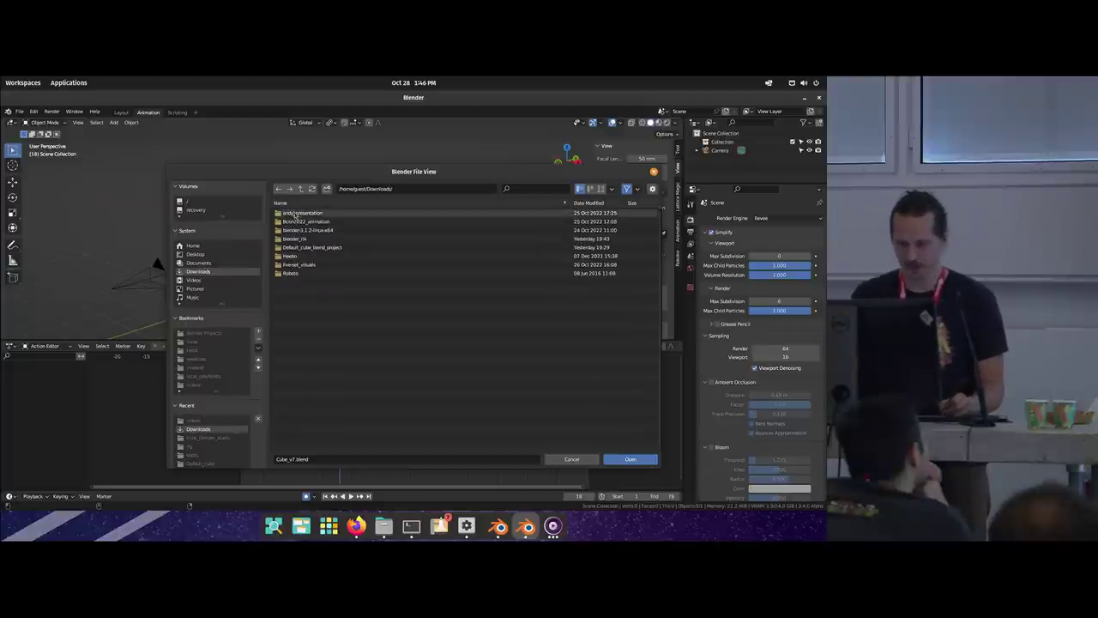
pyautogui.doubleClick(294, 247)
pyautogui.doubleClick(292, 212)
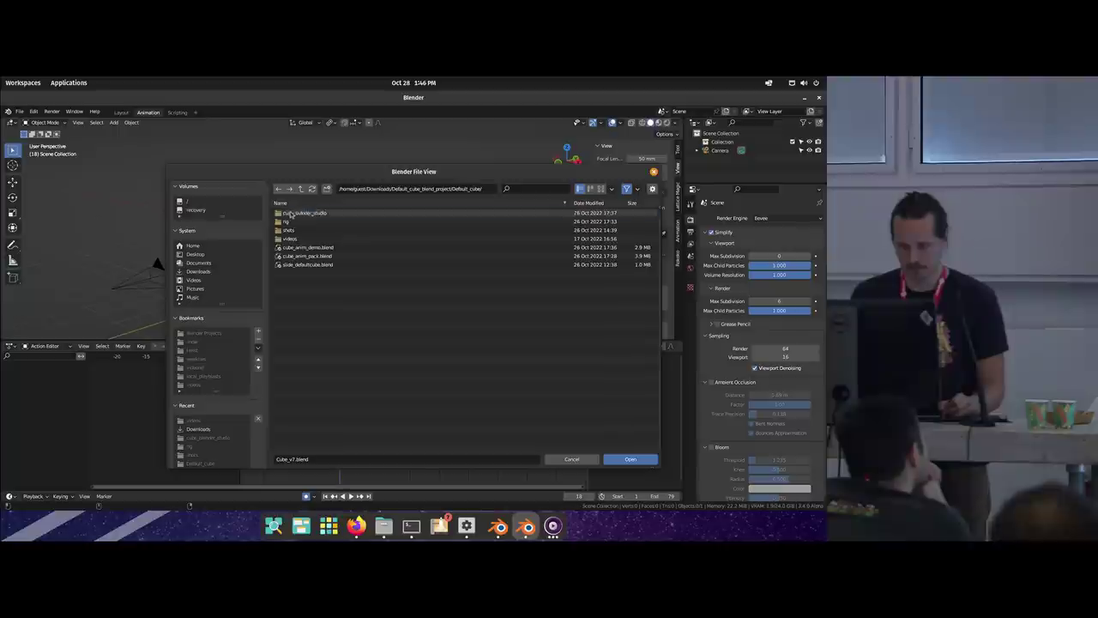
pyautogui.click(301, 256)
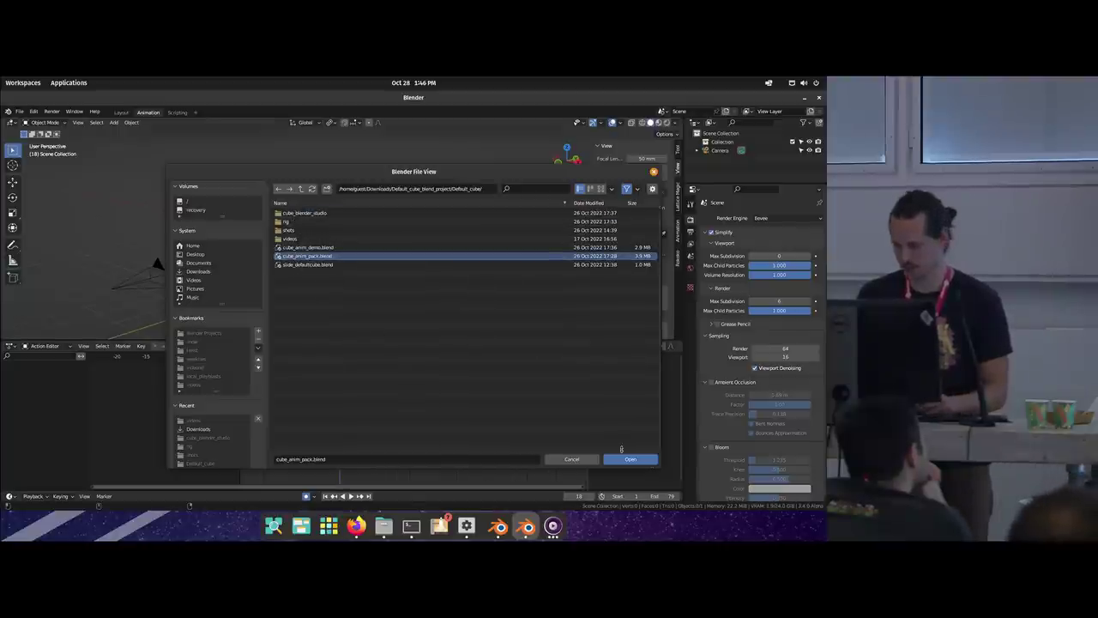
pyautogui.click(628, 459)
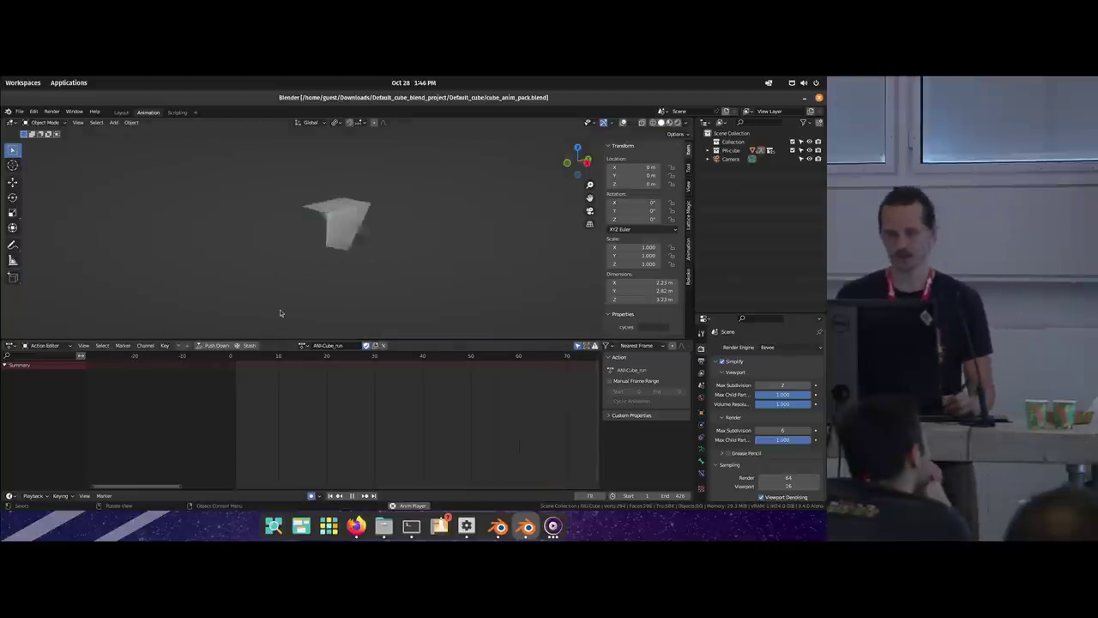
# Step: Show overlays, stop playback, unlink ANI-Cube_run from the rig, and enter Pose Mode
pyautogui.hotkey('shift', 'alt', 'z')
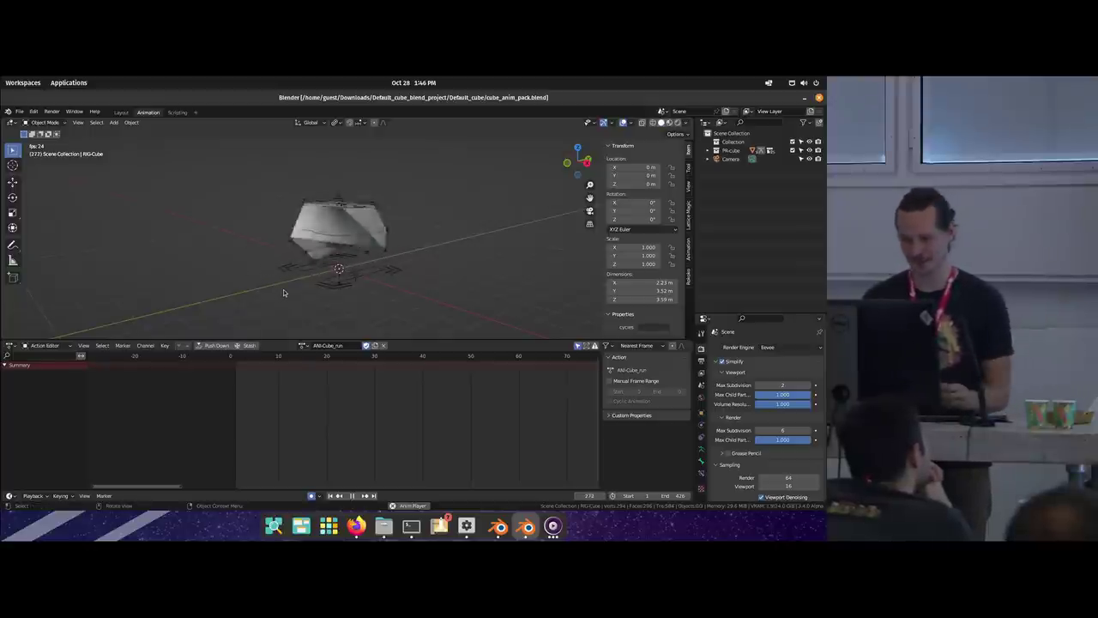
pyautogui.press('space')
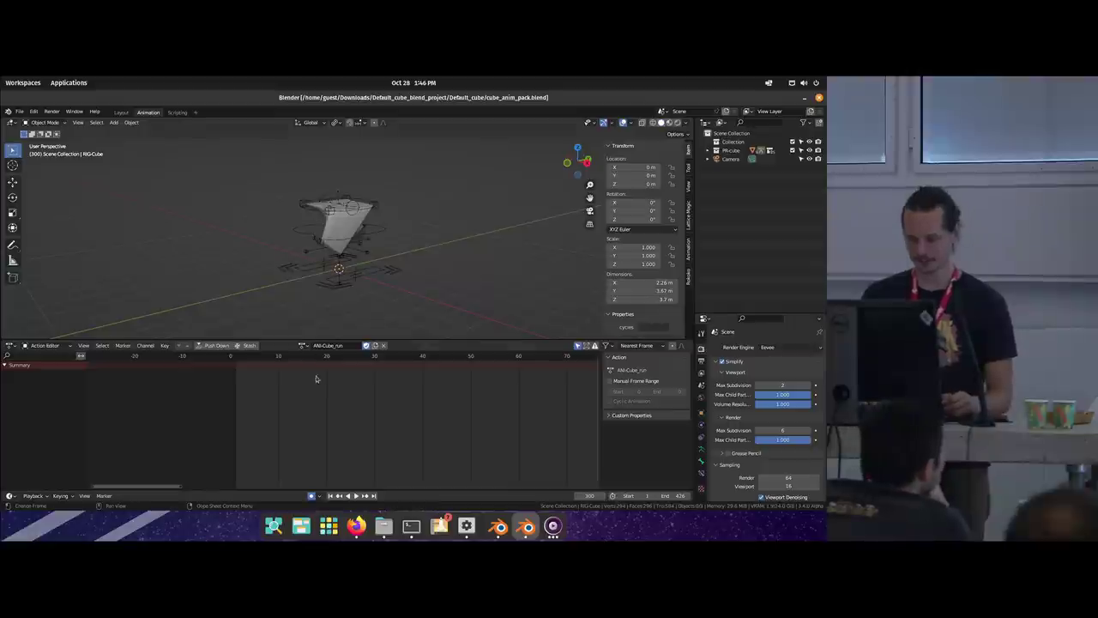
pyautogui.click(383, 345)
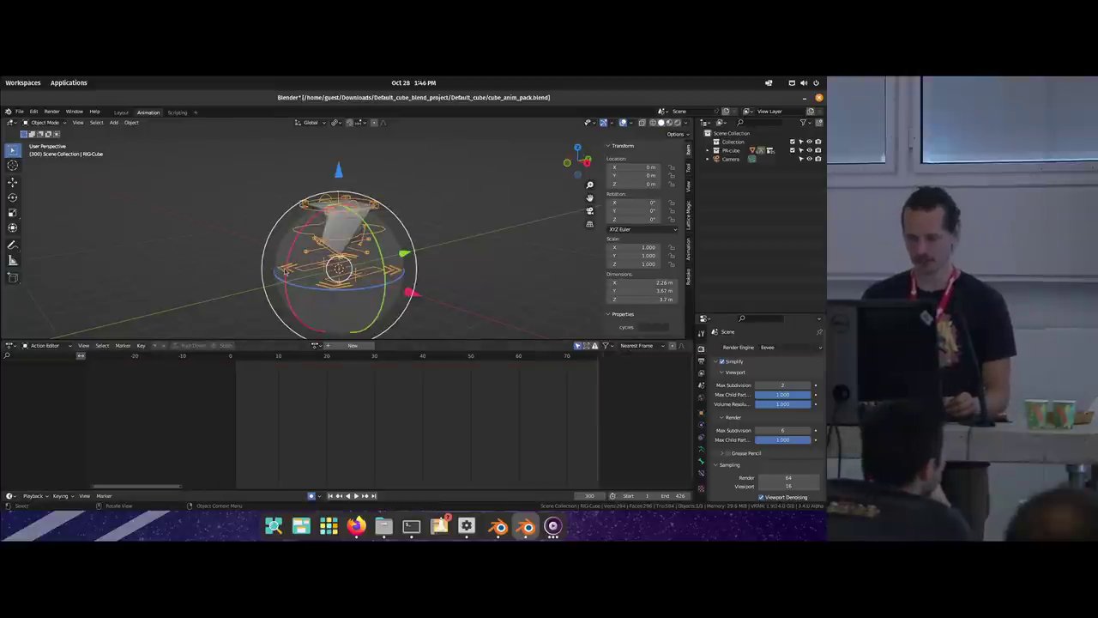
pyautogui.hotkey('ctrl', 'Tab')
pyautogui.hotkey('ctrl', 'a')
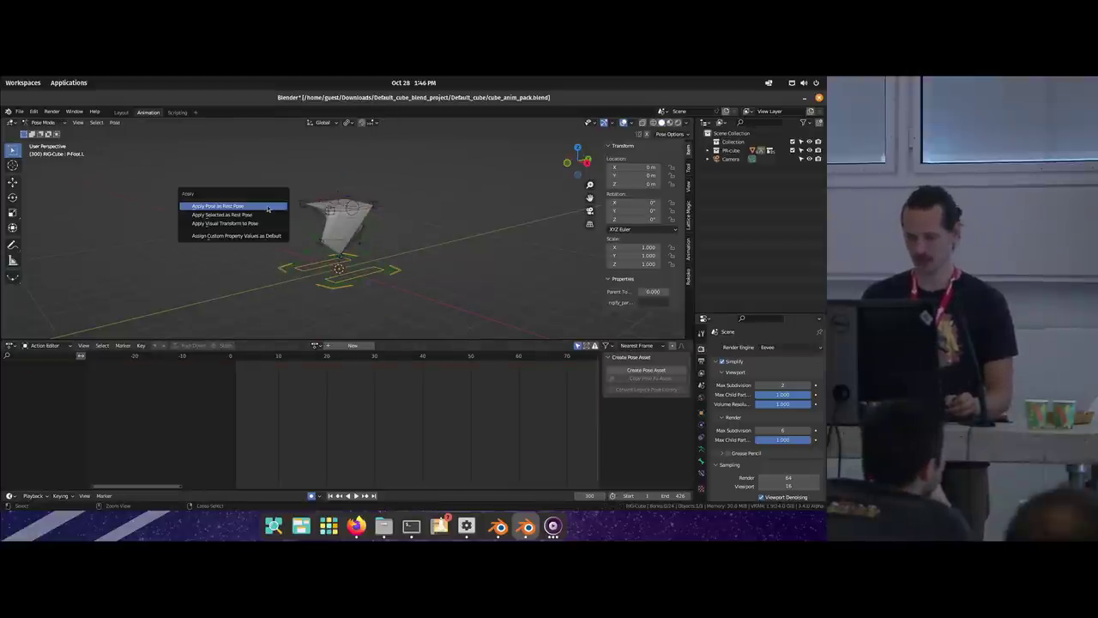
# Step: Rotate a rig bone freely, then reset its rotation with Alt+R and deselect it
pyautogui.click(329, 210)
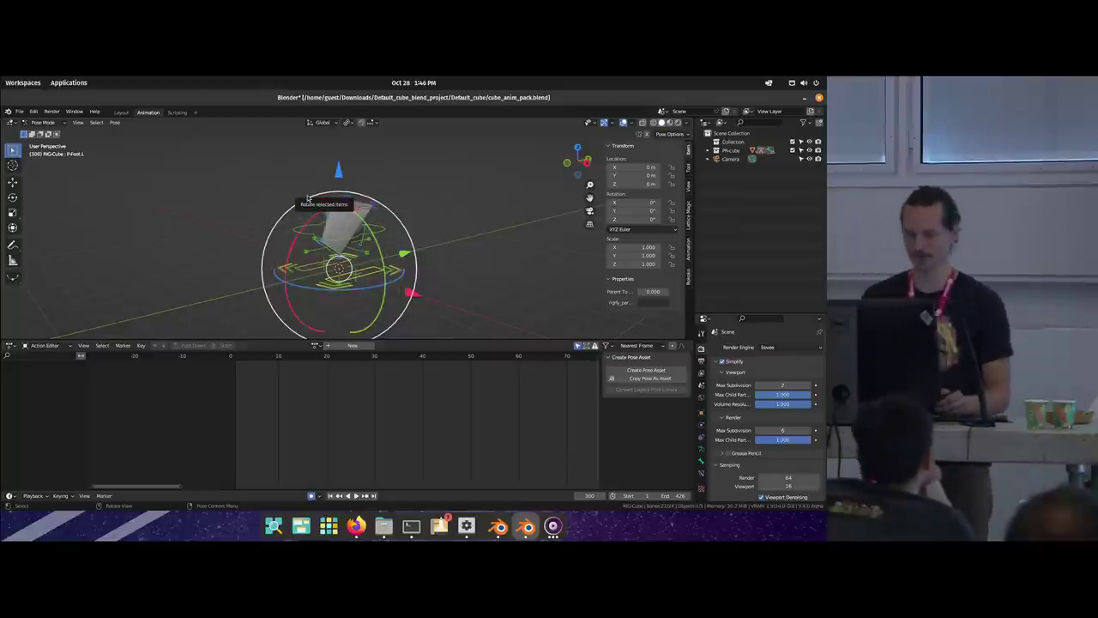
pyautogui.moveTo(320, 243); pyautogui.dragTo(320, 190)
pyautogui.hotkey('alt', 'r')
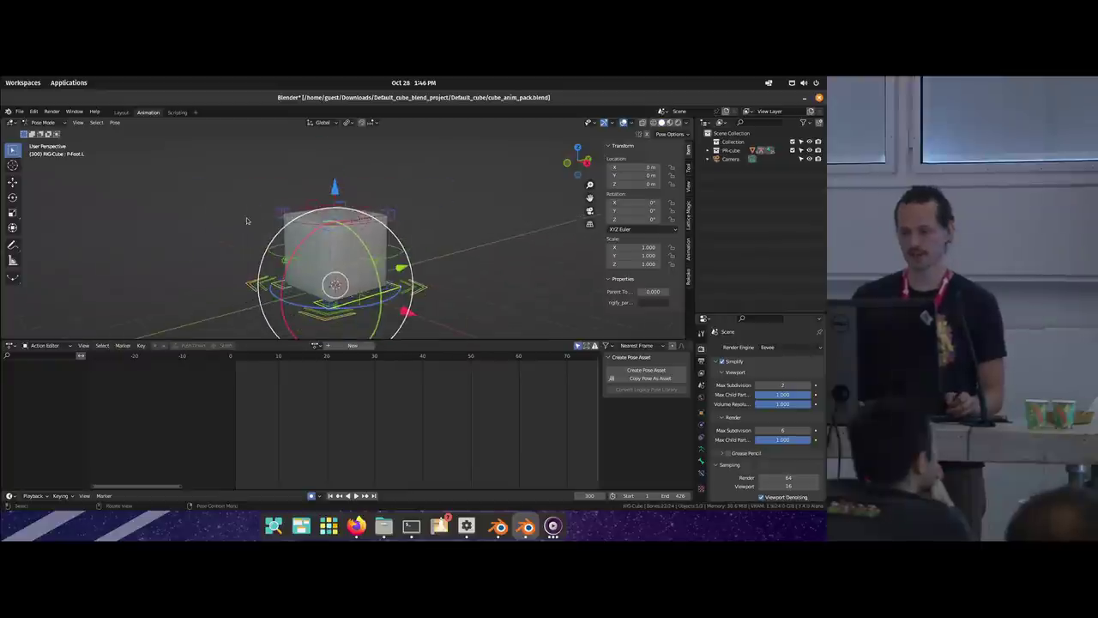
pyautogui.click(302, 250)
pyautogui.scroll(2, 302, 249)
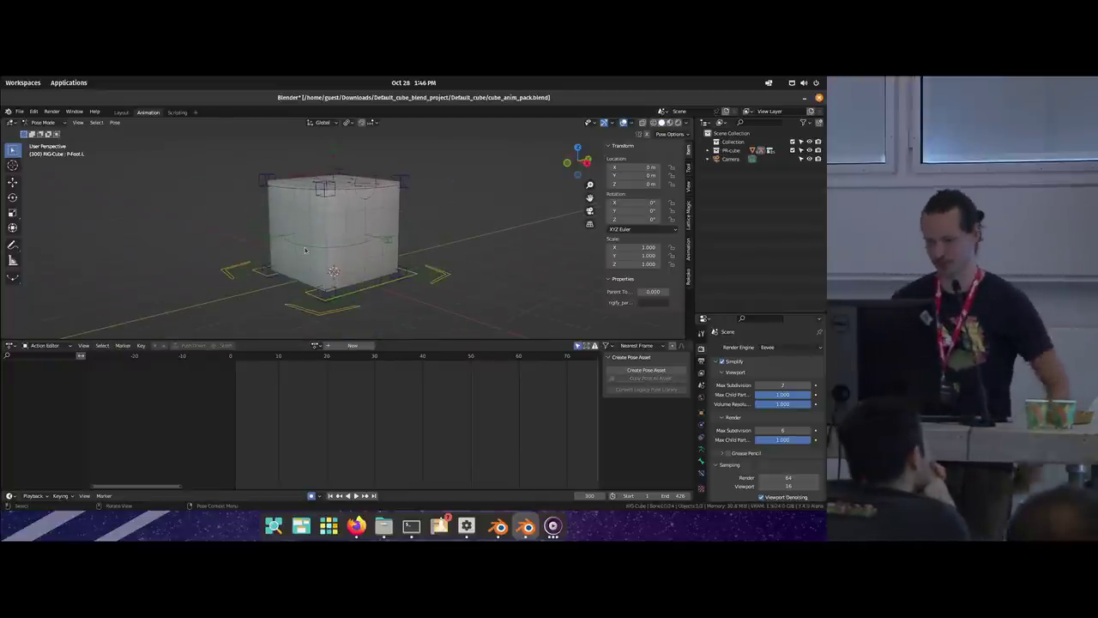
# Step: Try rotating the Head bone around Y and Z, cancelling each attempt
pyautogui.click(356, 187)
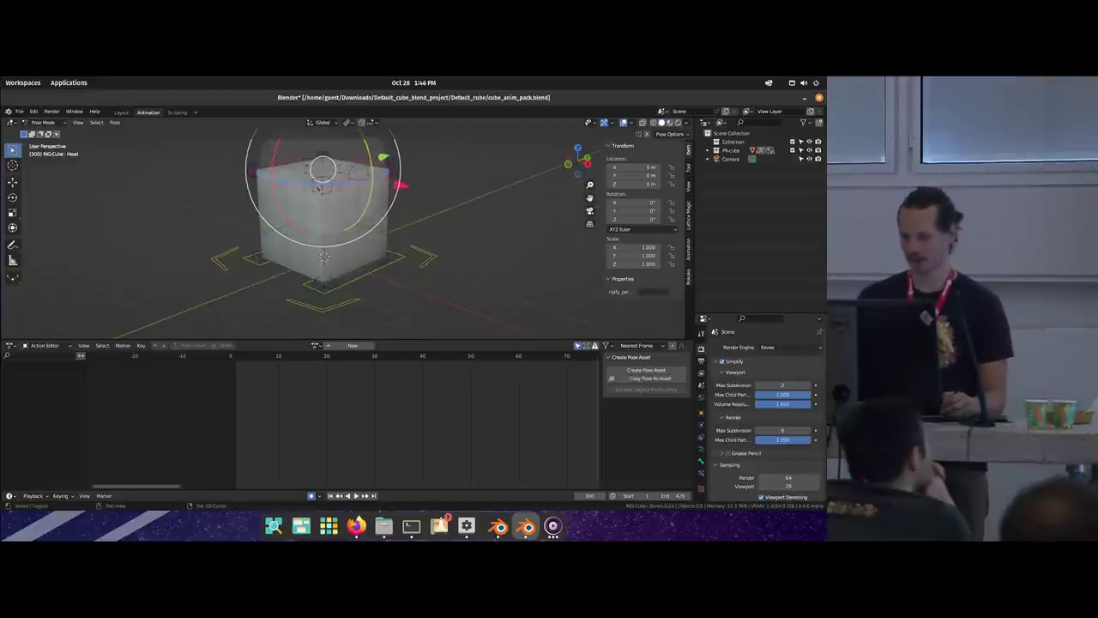
pyautogui.moveTo(336, 221); pyautogui.dragTo(334, 217, button='middle')
pyautogui.moveTo(322, 227); pyautogui.dragTo(320, 225)
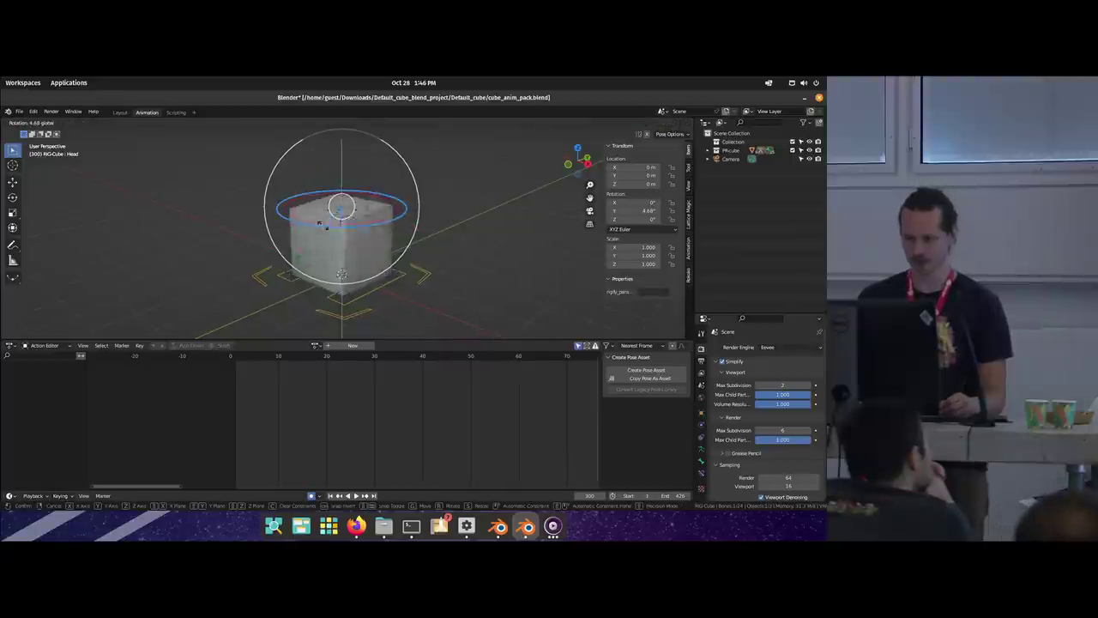
pyautogui.press('Escape')
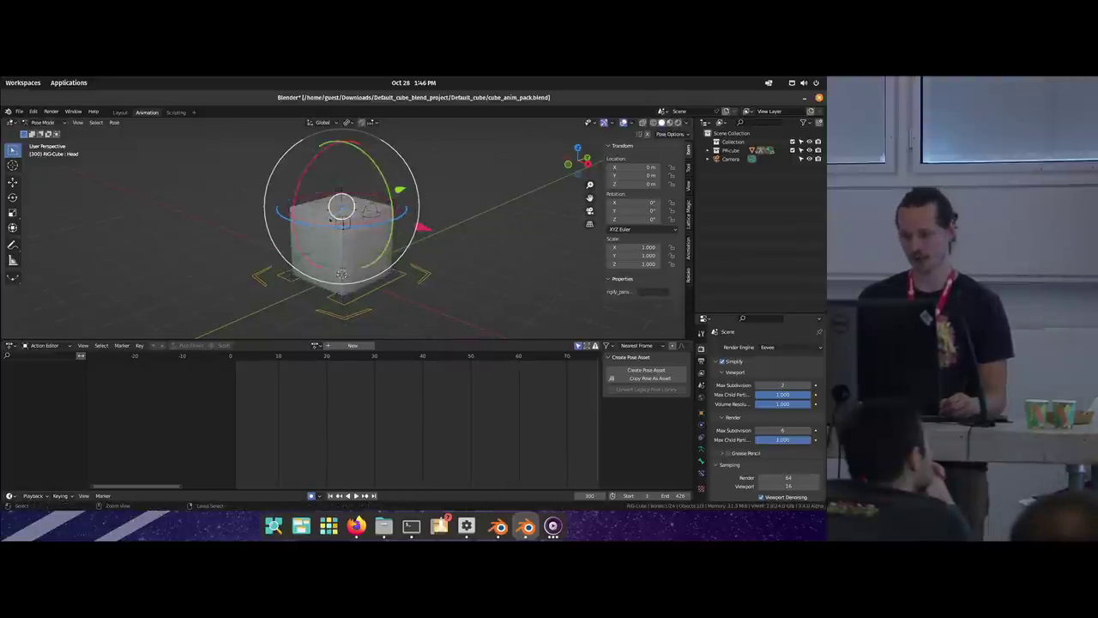
pyautogui.moveTo(341, 207); pyautogui.dragTo(345, 203, button='middle')
pyautogui.moveTo(369, 172); pyautogui.dragTo(327, 221)
pyautogui.press('Escape')
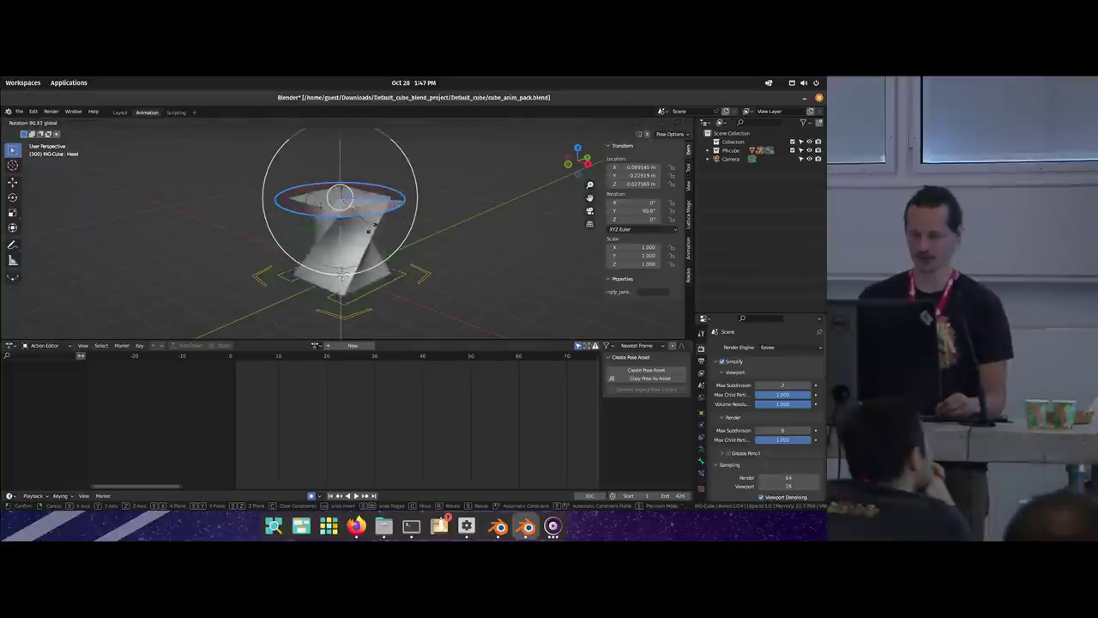
pyautogui.press('Escape')
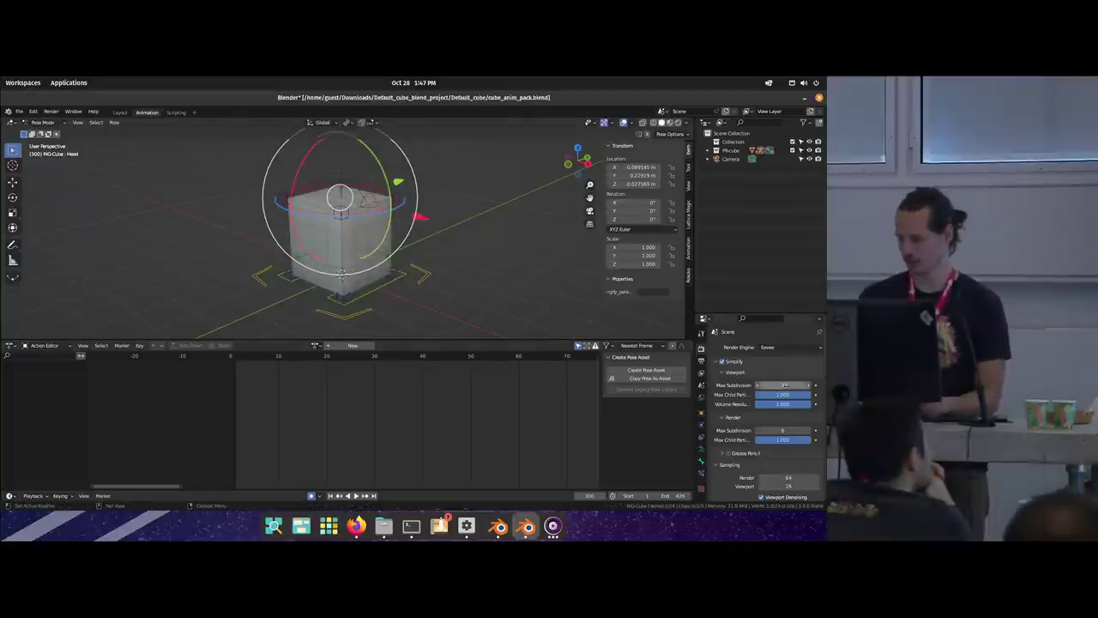
pyautogui.moveTo(317, 215); pyautogui.dragTo(365, 210)
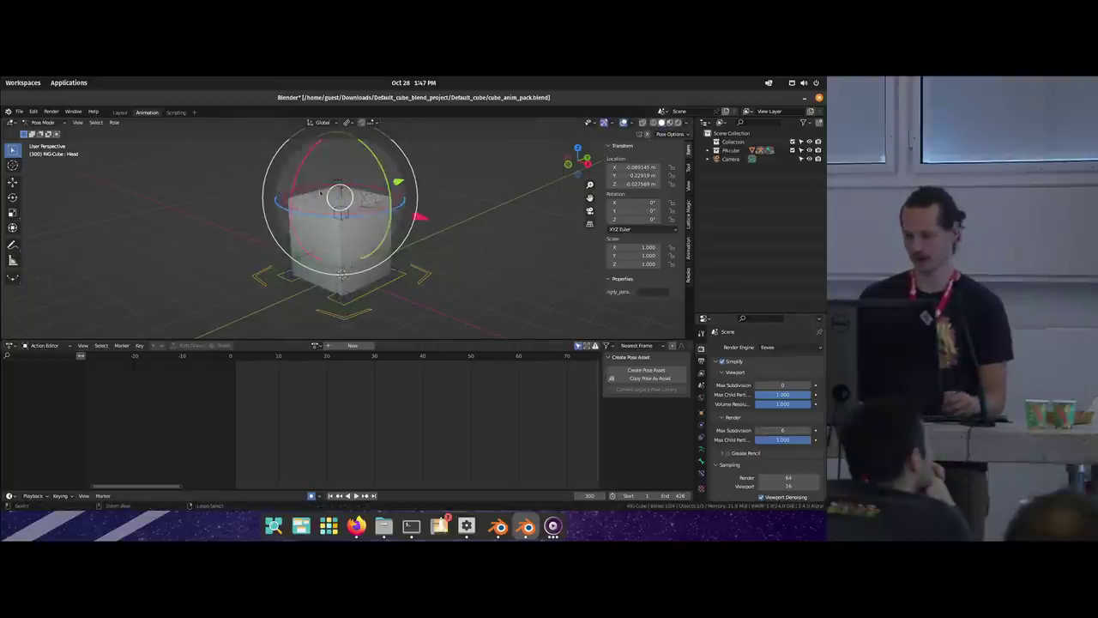
pyautogui.scroll(2, 320, 193)
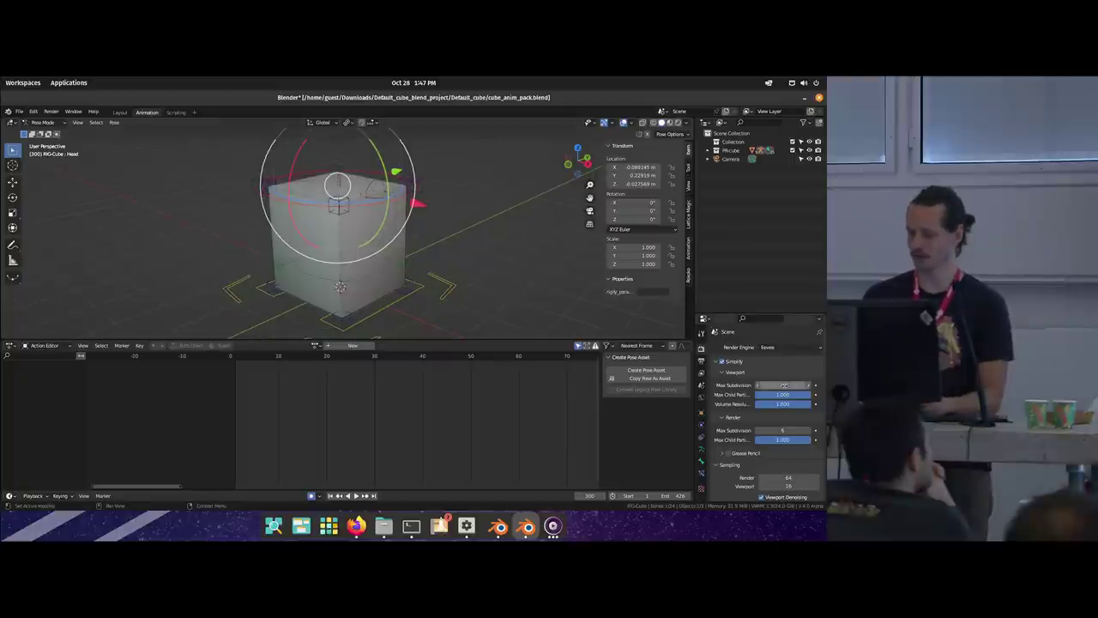
# Step: Rotate the Foot.L bone -17.5° around Z, then undo it
pyautogui.click(371, 302)
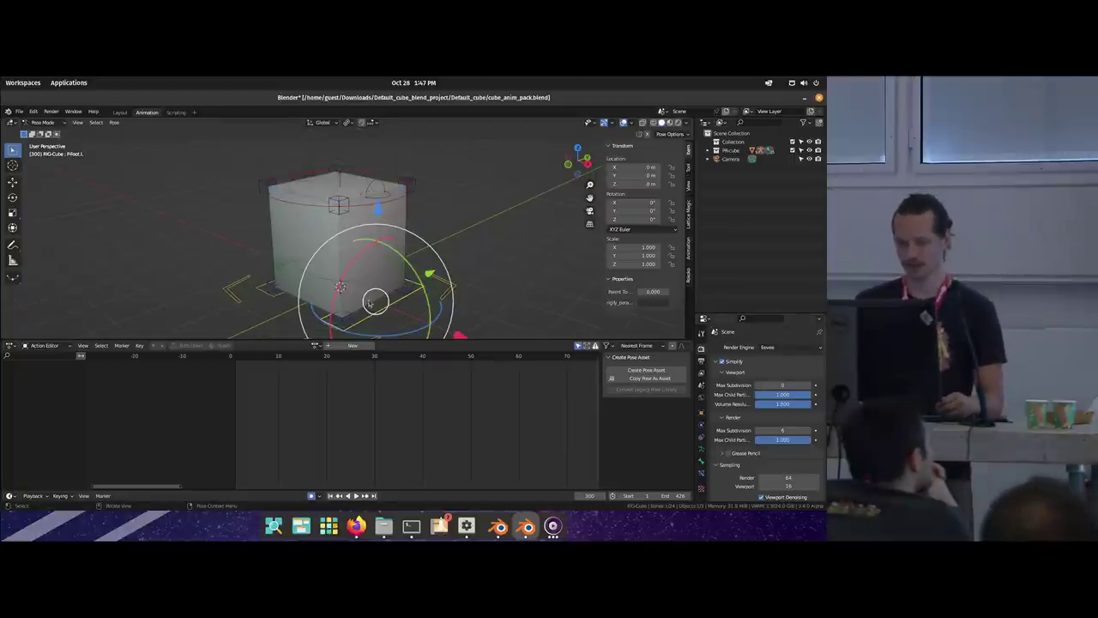
pyautogui.moveTo(395, 333); pyautogui.dragTo(377, 332)
pyautogui.moveTo(378, 331); pyautogui.dragTo(460, 286, button='middle')
pyautogui.hotkey('ctrl', 'z')
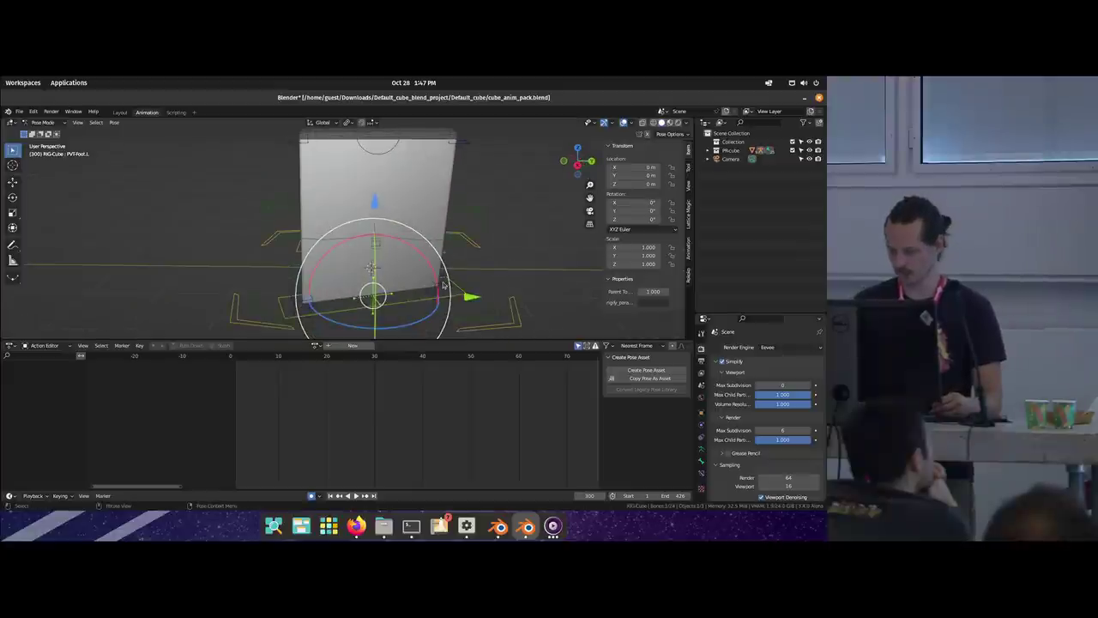
# Step: Move Foot.L along local Y in Local orientation, rotate it, then clear its location and rotation
pyautogui.press(',')
pyautogui.click(498, 287)
pyautogui.press('g')
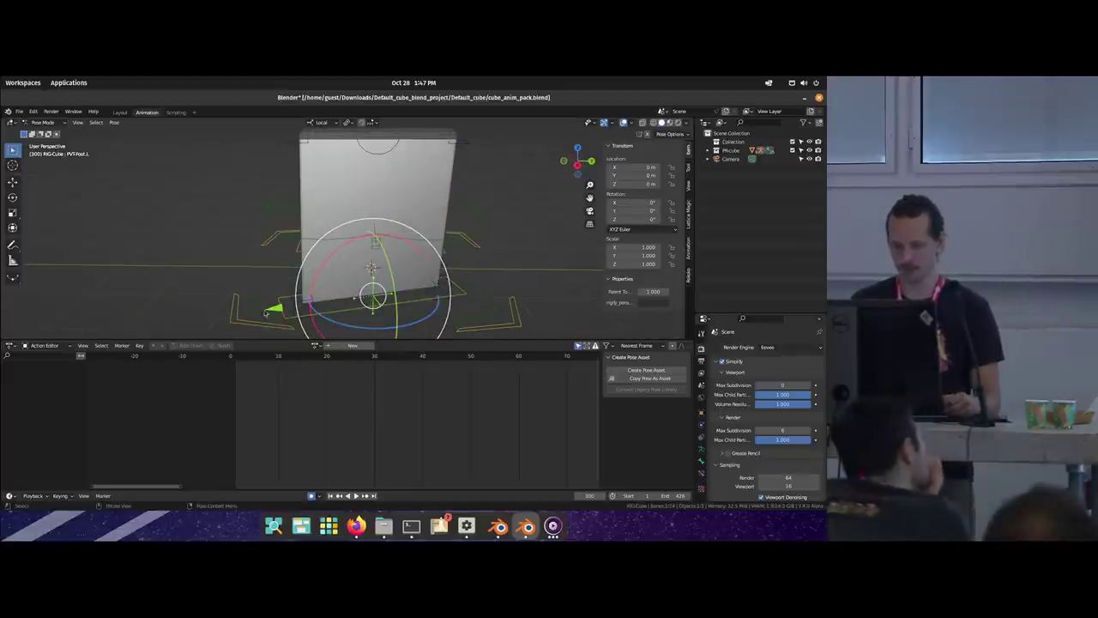
pyautogui.press('y')
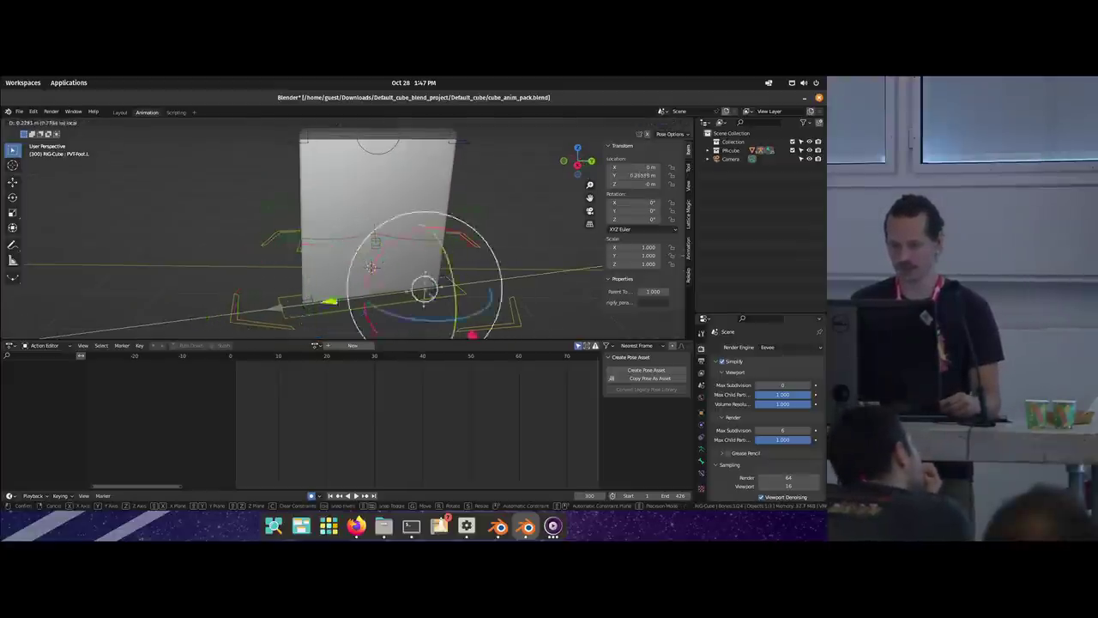
pyautogui.click(400, 247)
pyautogui.moveTo(400, 247); pyautogui.dragTo(397, 226)
pyautogui.hotkey('alt', 'g')
pyautogui.hotkey('alt', 'r')
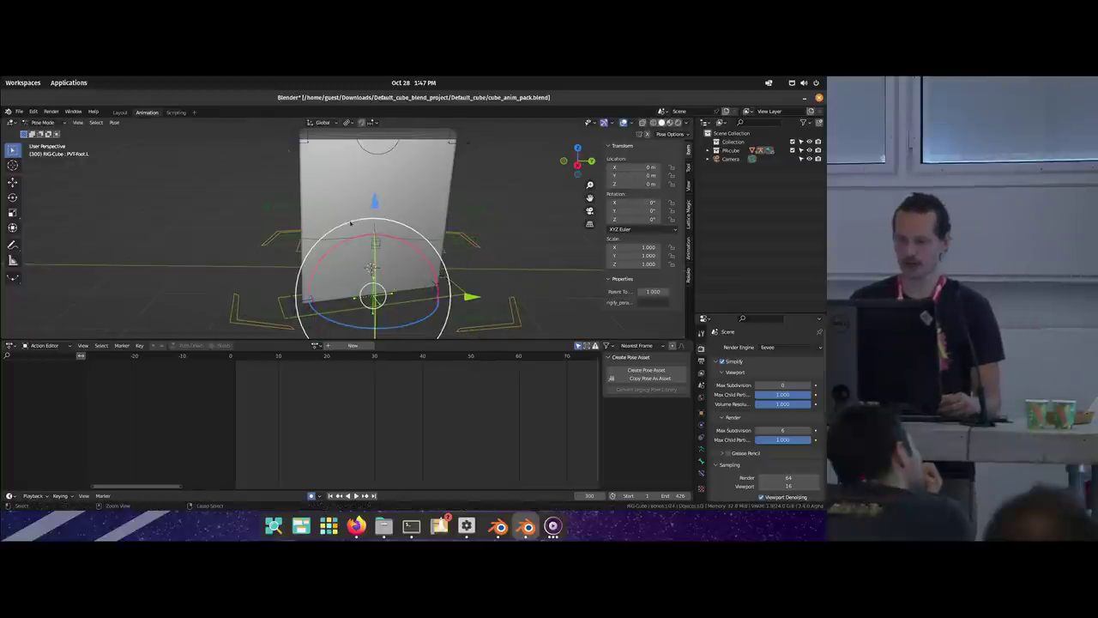
pyautogui.hotkey('alt', 'r')
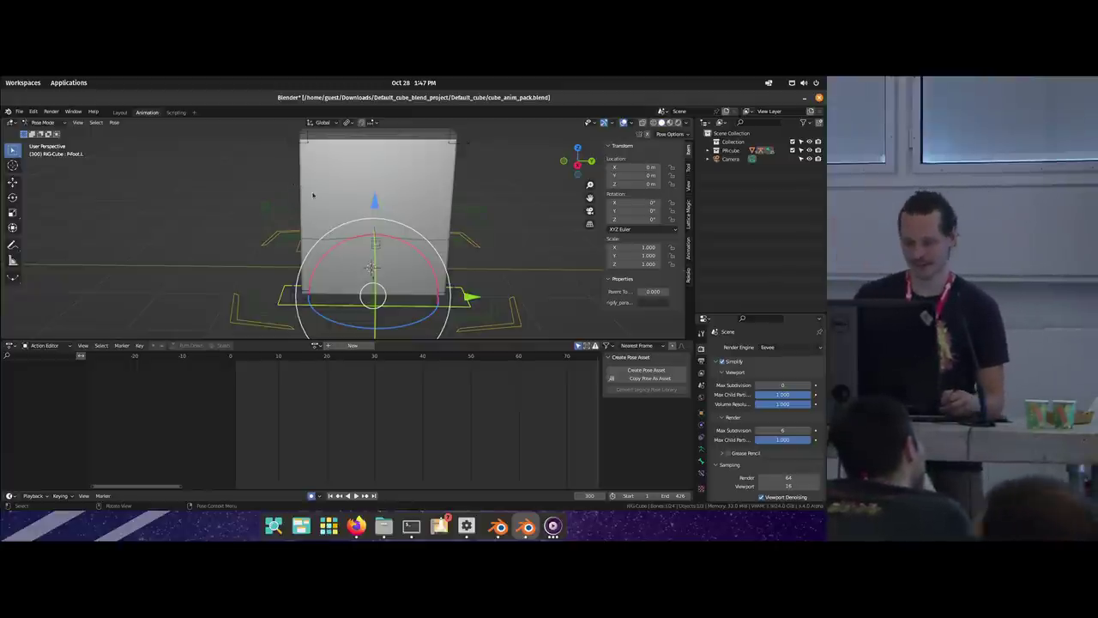
# Step: Orbit around the reset cube, deselect Foot.L, and browse the rig's available actions
pyautogui.moveTo(295, 183); pyautogui.dragTo(302, 202, button='middle')
pyautogui.scroll(4, 303, 202)
pyautogui.scroll(-2, 296, 203)
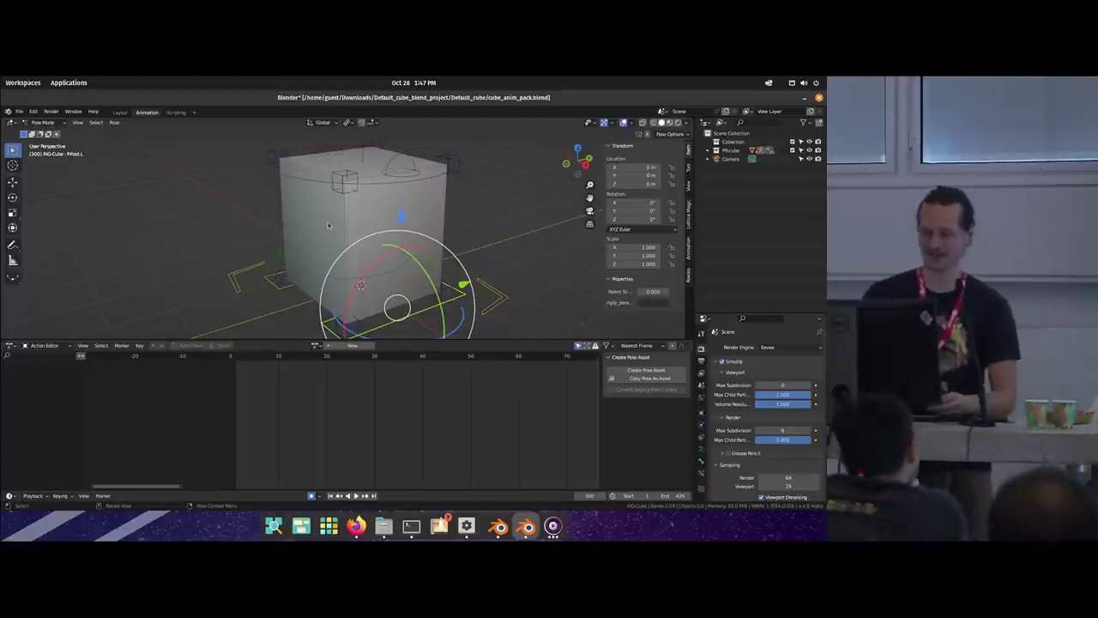
pyautogui.click(242, 209)
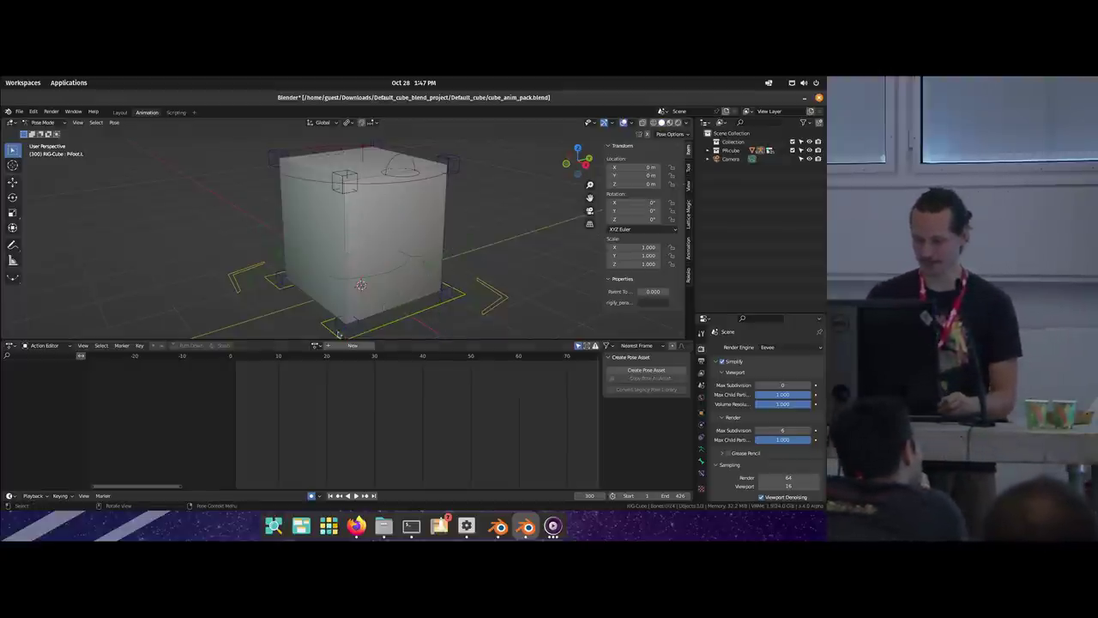
pyautogui.click(316, 345)
# Step: Assign and play ANI-Cube_run, try ANI-cube_female_walk, then switch to ANI-Cube_walk
pyautogui.click(343, 383)
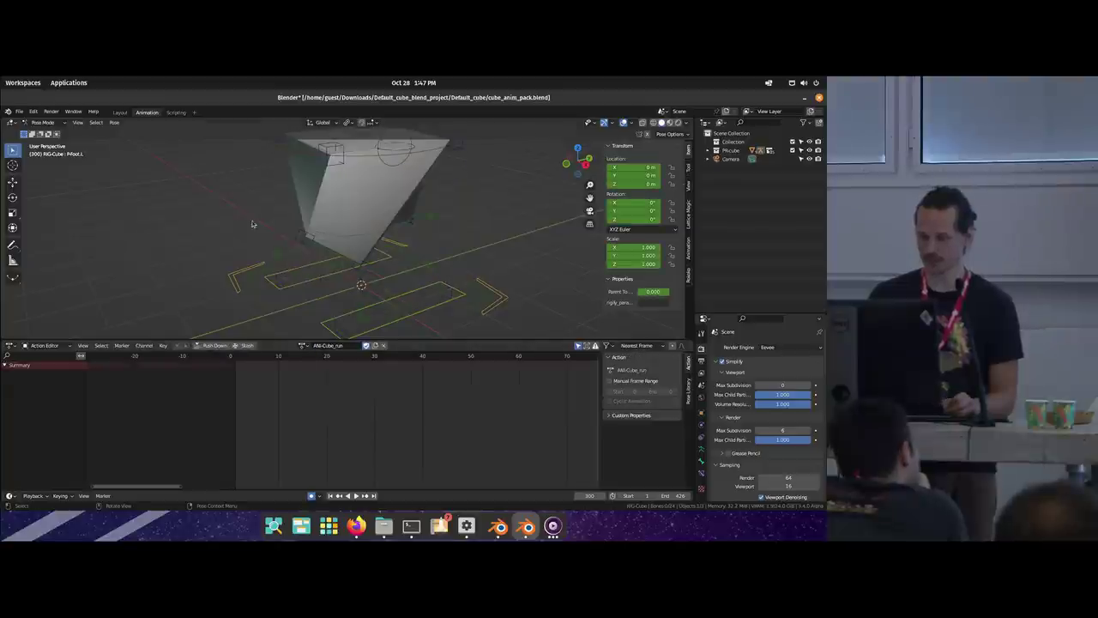
pyautogui.press('space')
pyautogui.click(304, 345)
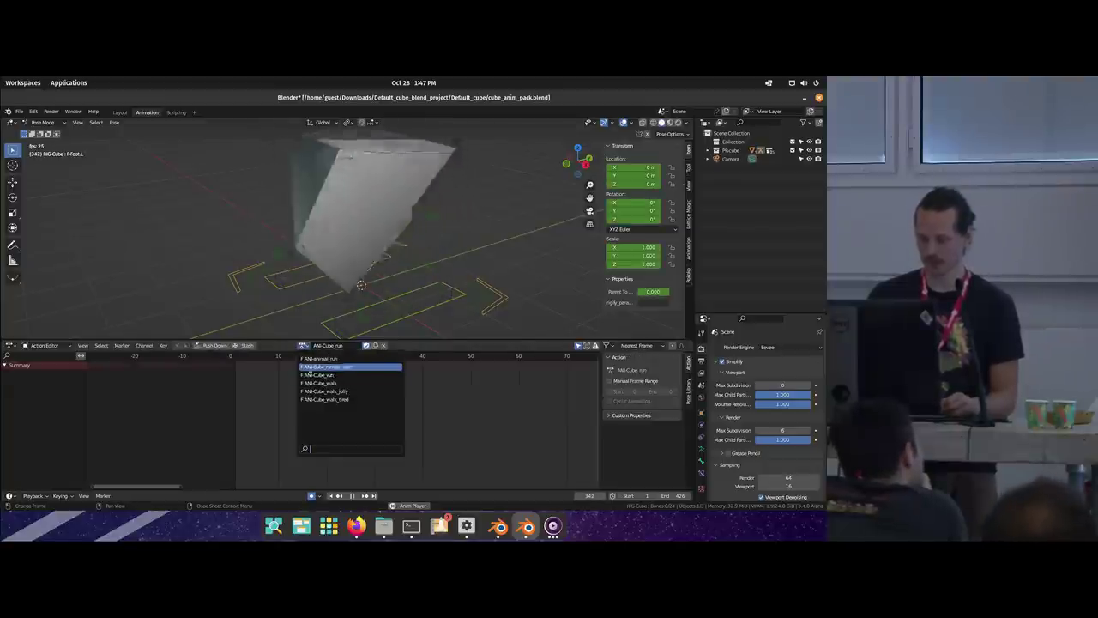
pyautogui.click(322, 367)
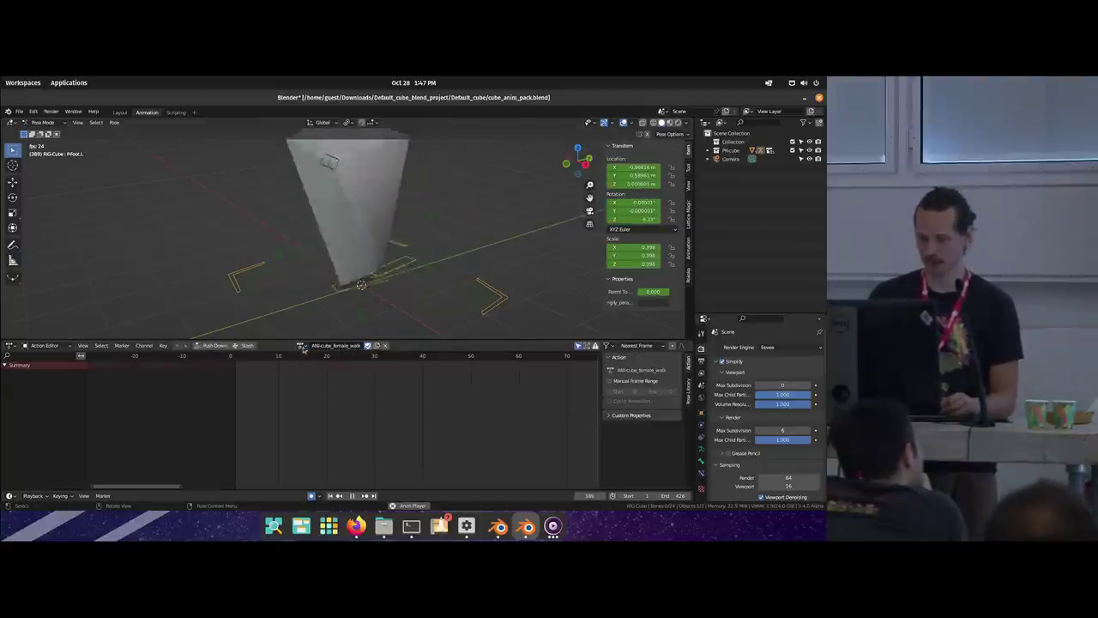
pyautogui.click(302, 345)
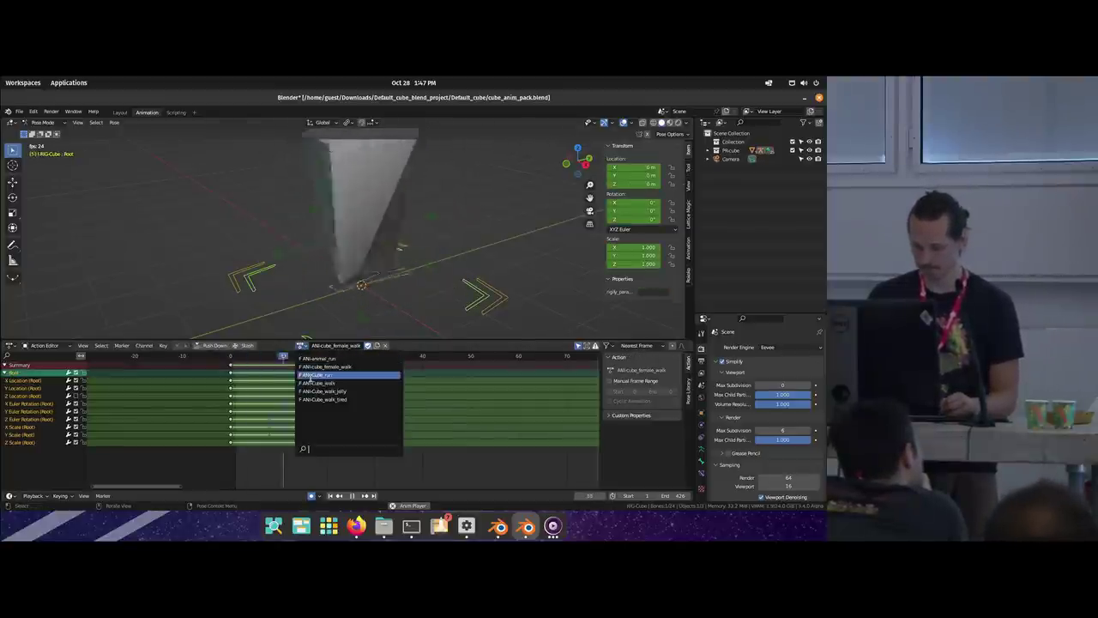
pyautogui.click(318, 383)
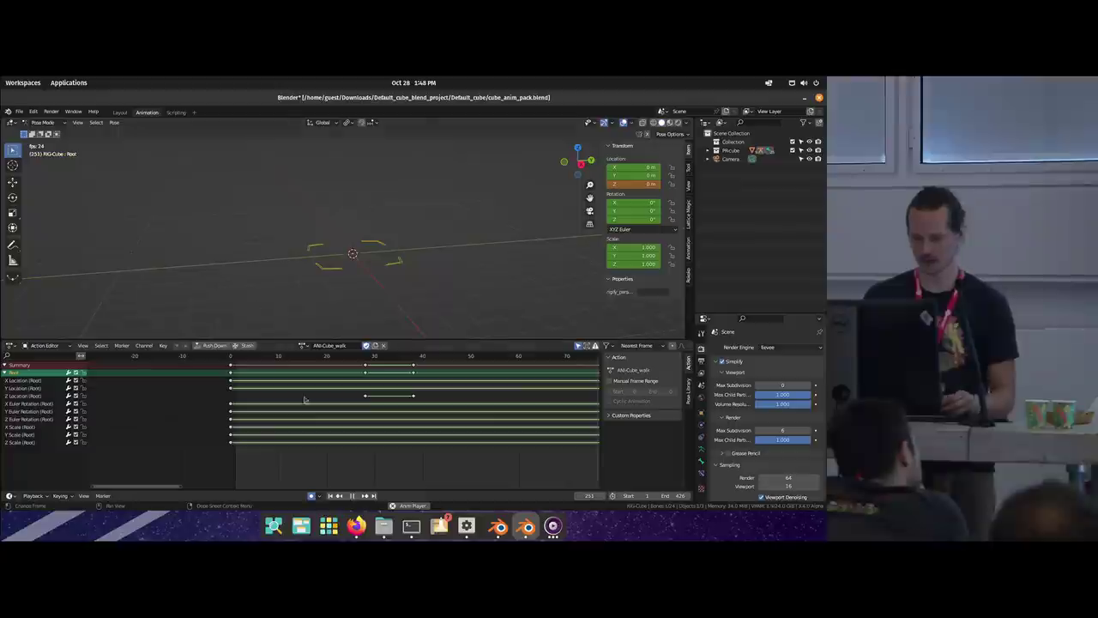
# Step: Pause the walk playback at frame 34 and view the cube from another angle
pyautogui.click(283, 356)
pyautogui.click(385, 357)
pyautogui.moveTo(398, 359); pyautogui.dragTo(393, 357)
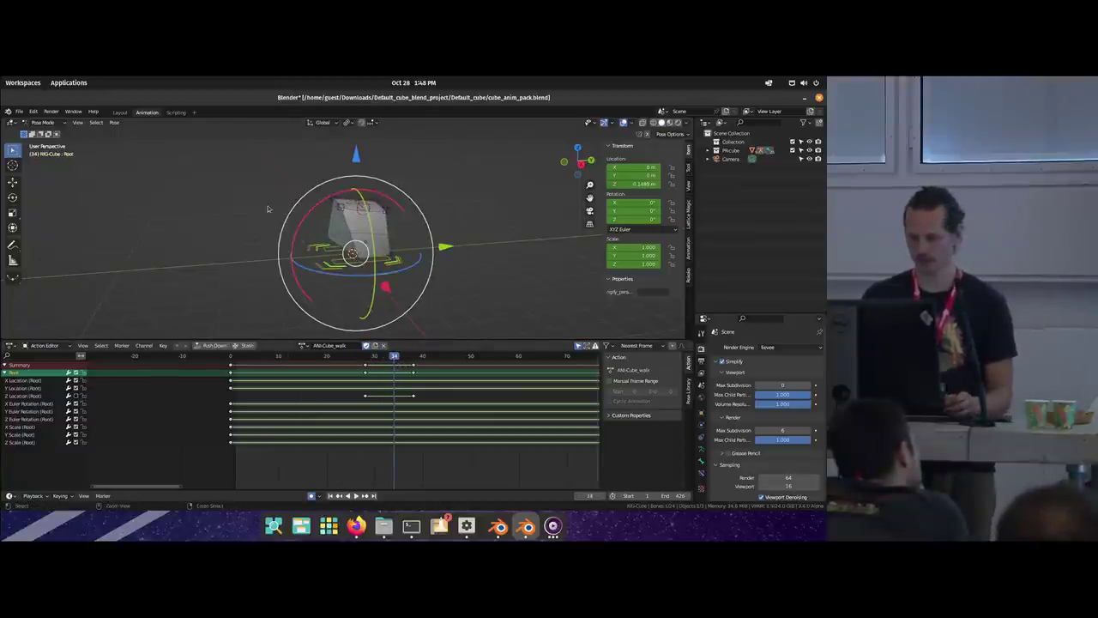
pyautogui.moveTo(365, 257); pyautogui.dragTo(372, 272, button='middle')
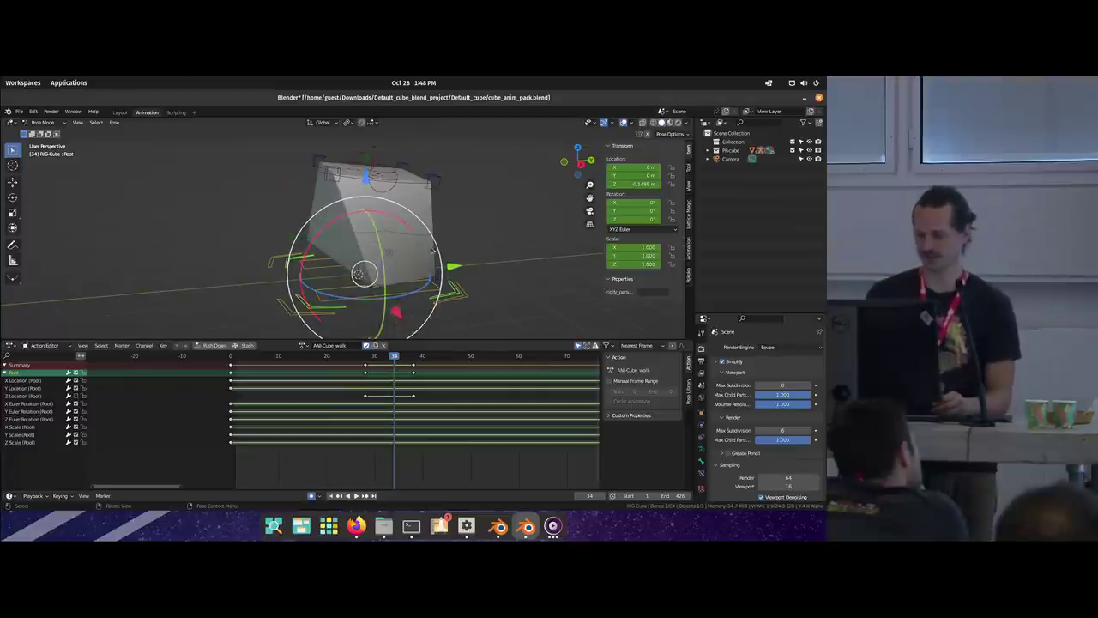
# Step: Try rotating the root bone and cancel, then turn Foot.L slightly around Z
pyautogui.moveTo(455, 266); pyautogui.dragTo(250, 265)
pyautogui.press('Escape')
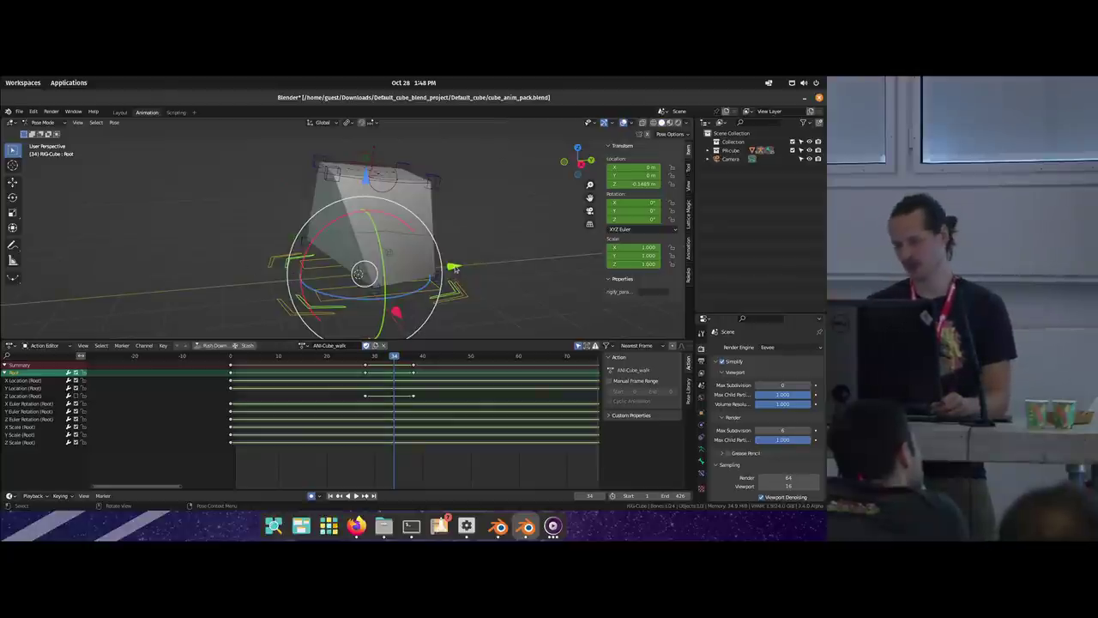
pyautogui.click(485, 262)
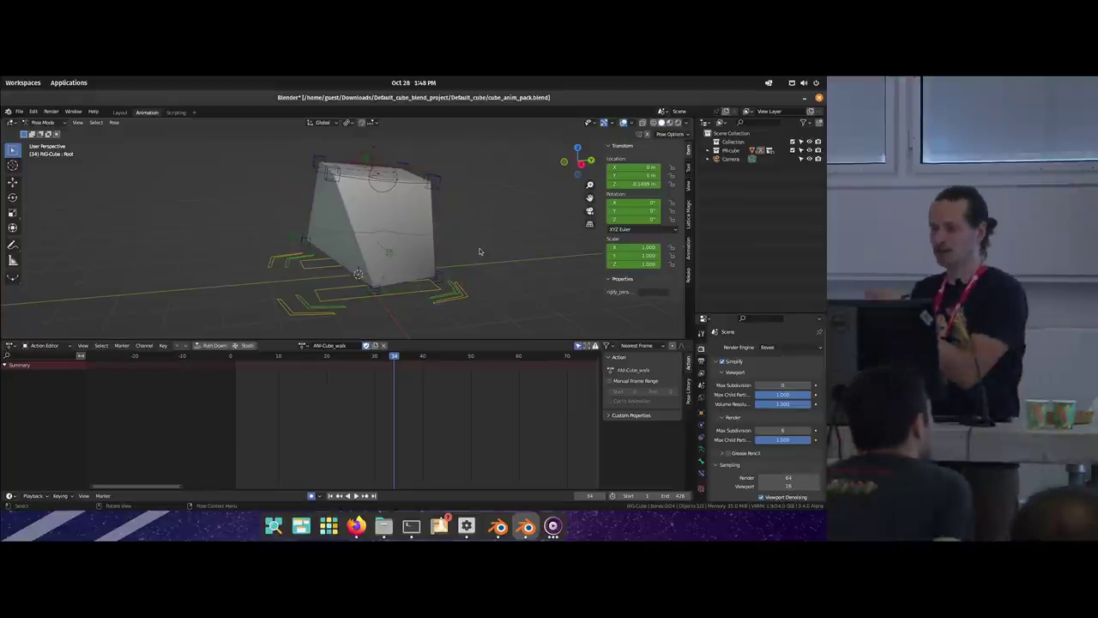
pyautogui.click(440, 300)
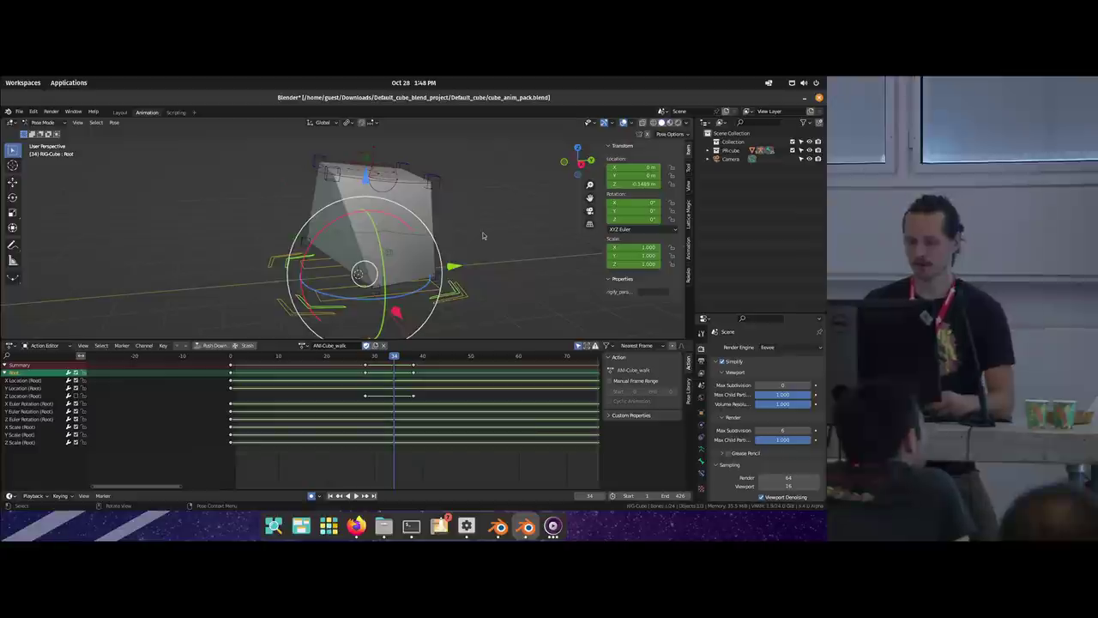
pyautogui.click(411, 291)
pyautogui.moveTo(357, 245); pyautogui.dragTo(352, 257)
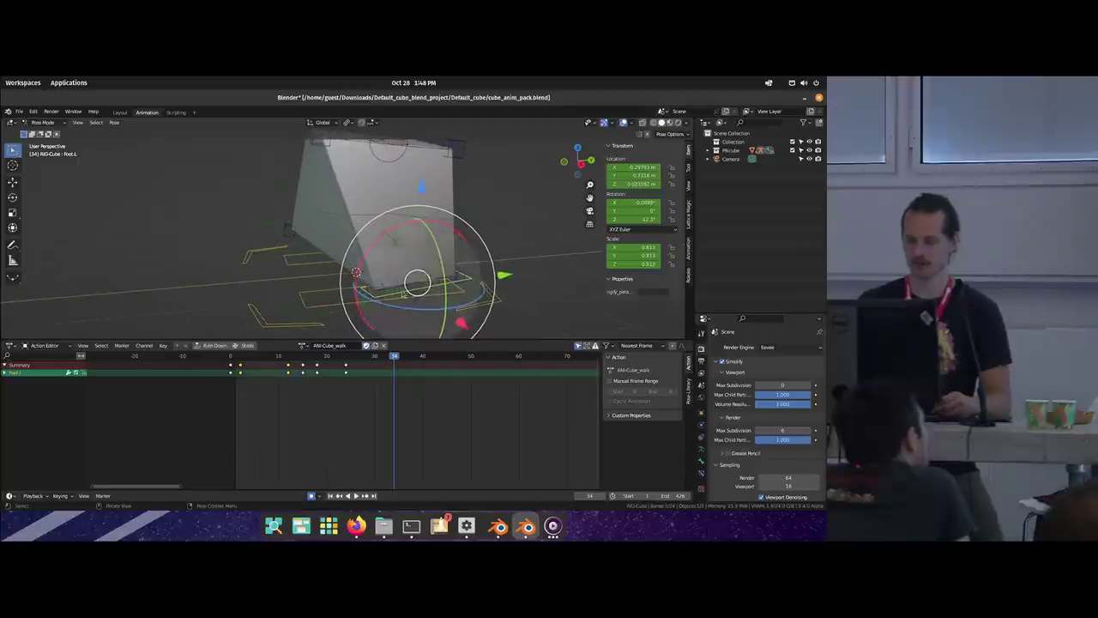
# Step: Show Foot.L's F-curves in the Graph Editor framed to fit, with keyframes box-selected
pyautogui.hotkey('ctrl', 'Tab')
pyautogui.press('Home')
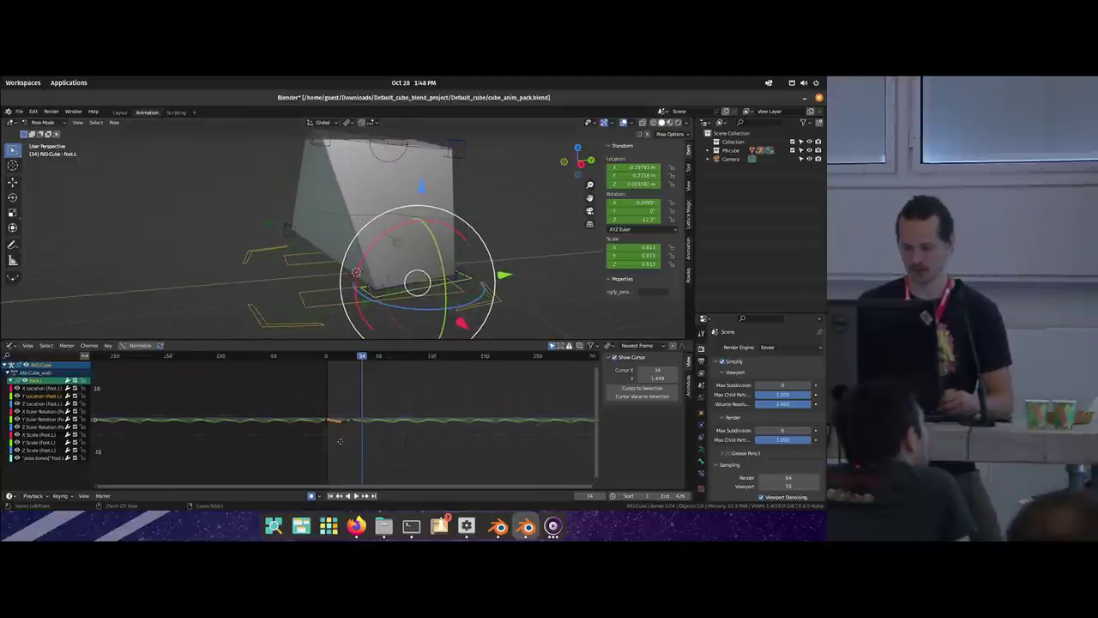
pyautogui.moveTo(227, 396); pyautogui.dragTo(319, 468)
# Step: Play the walk from frame 2, stop it, and box-select two more keyframe groups
pyautogui.click(228, 355)
pyautogui.press('space')
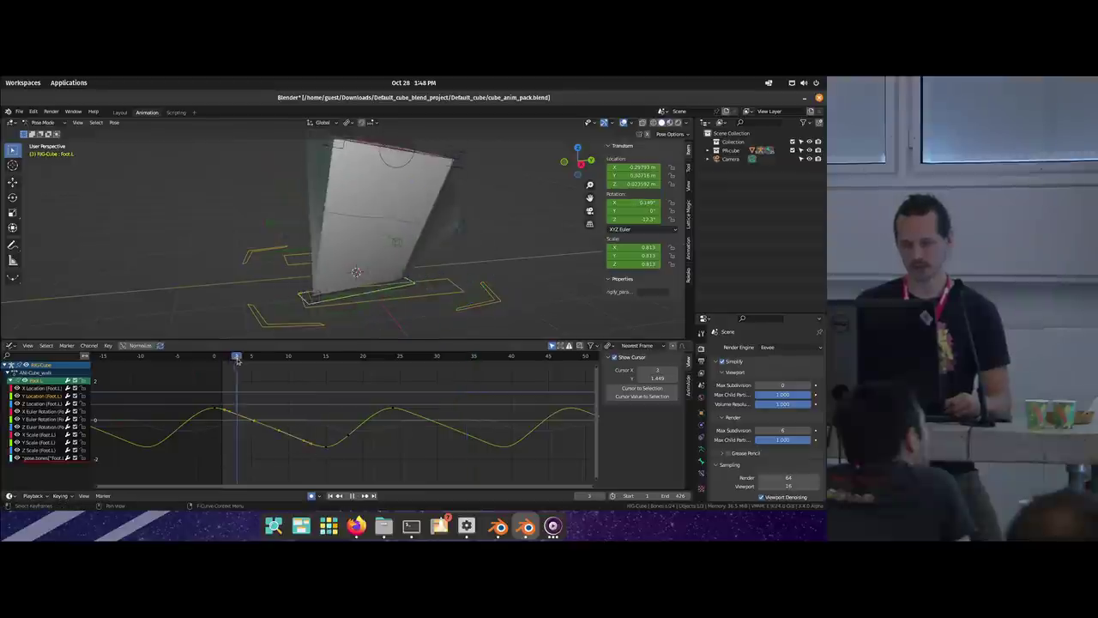
pyautogui.click(227, 357)
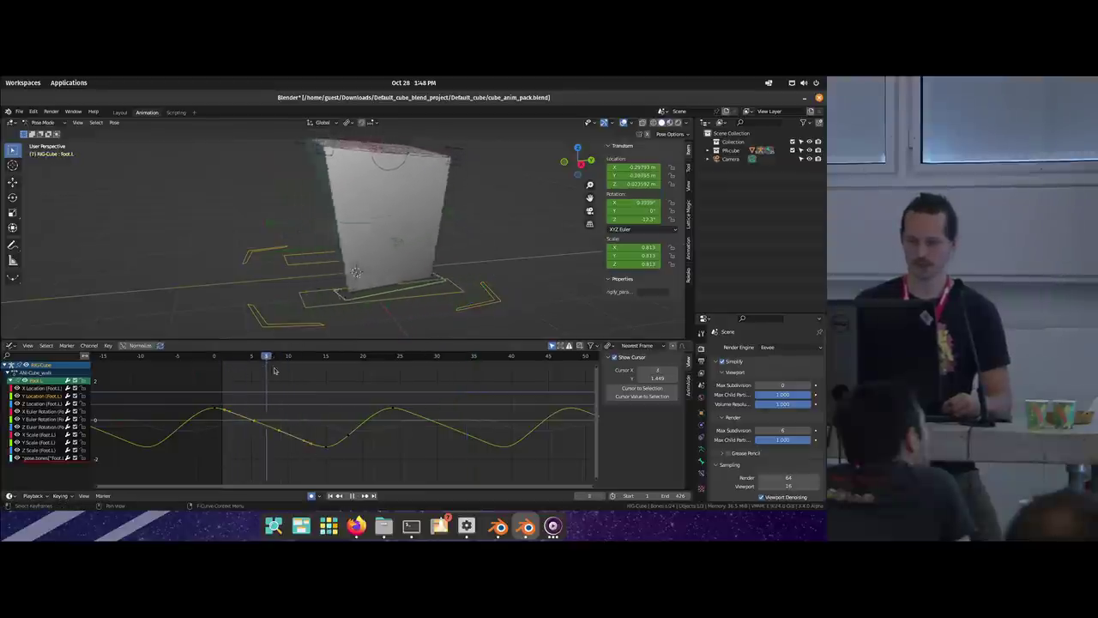
pyautogui.click(228, 372)
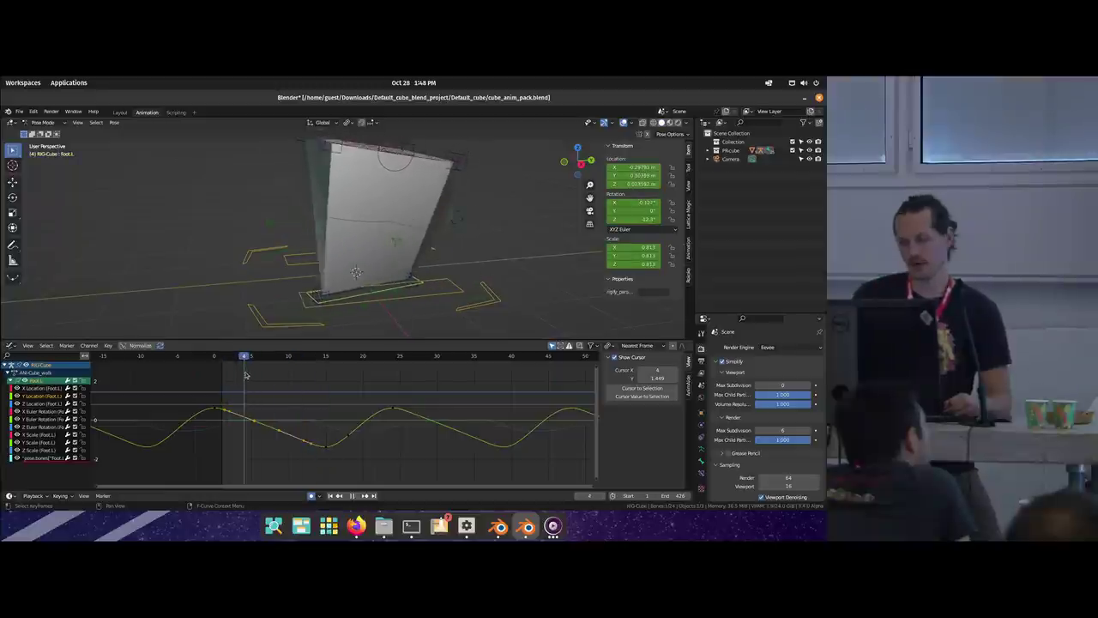
pyautogui.click(259, 369)
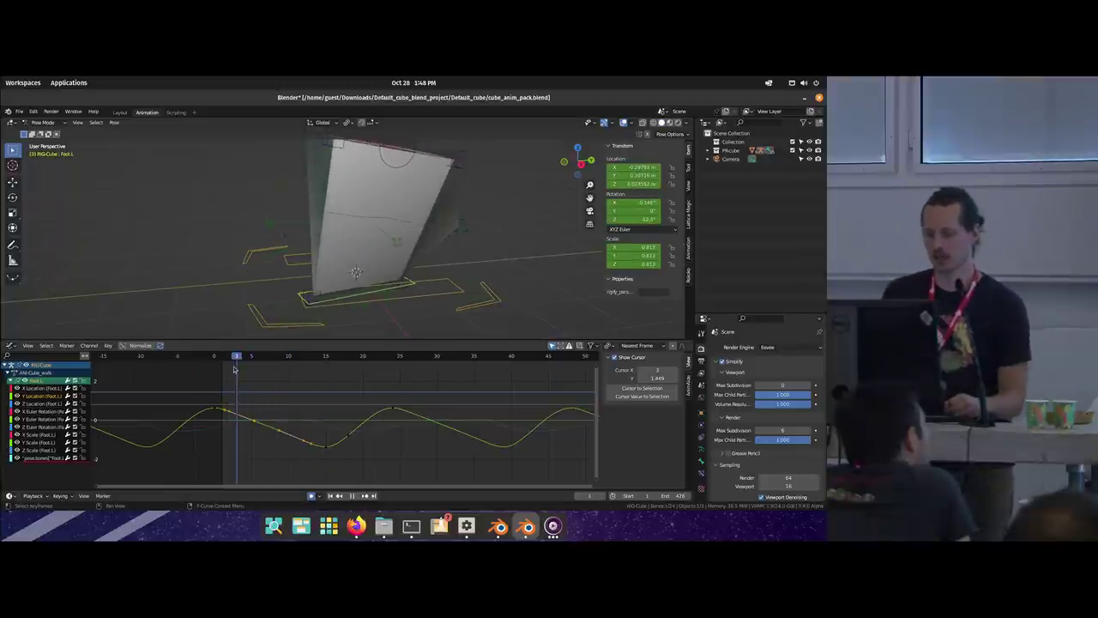
pyautogui.press('Escape')
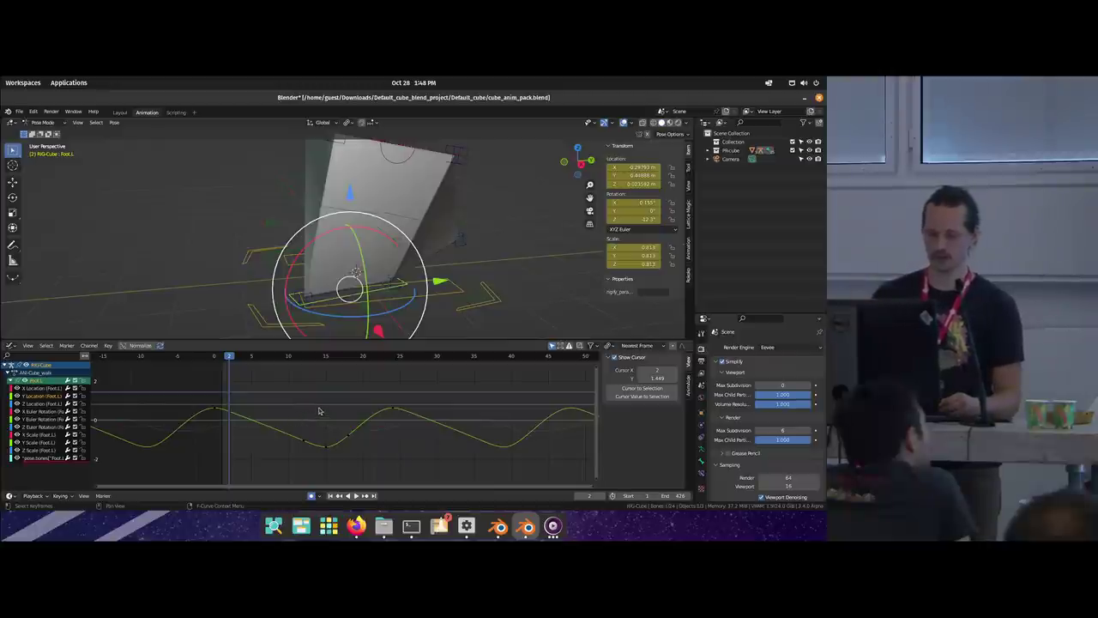
pyautogui.moveTo(325, 385); pyautogui.dragTo(226, 460)
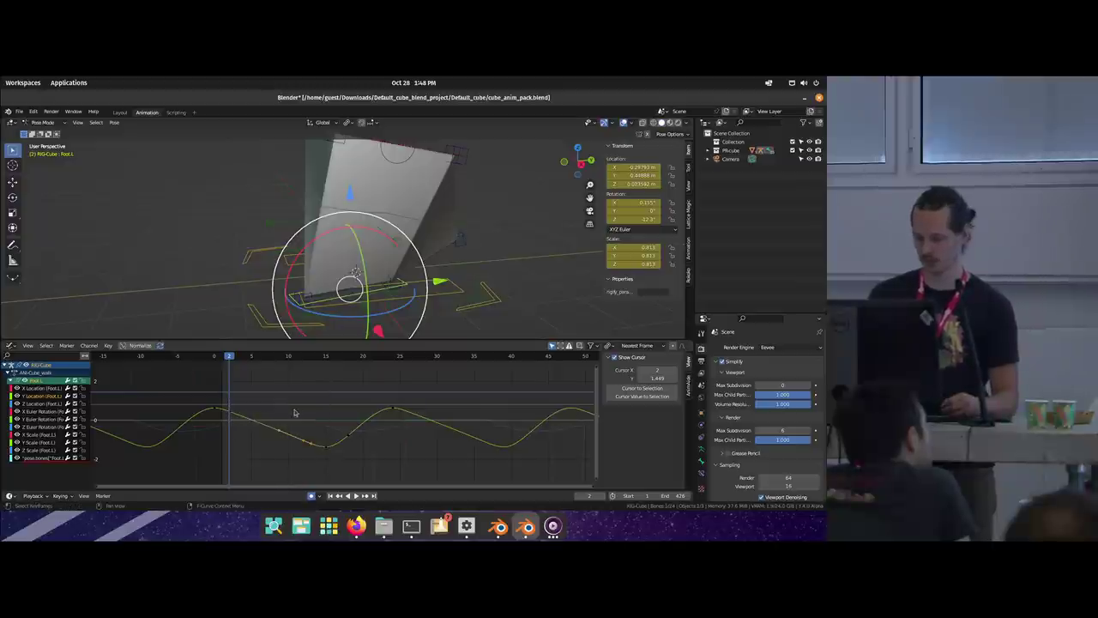
pyautogui.moveTo(223, 397); pyautogui.dragTo(311, 422)
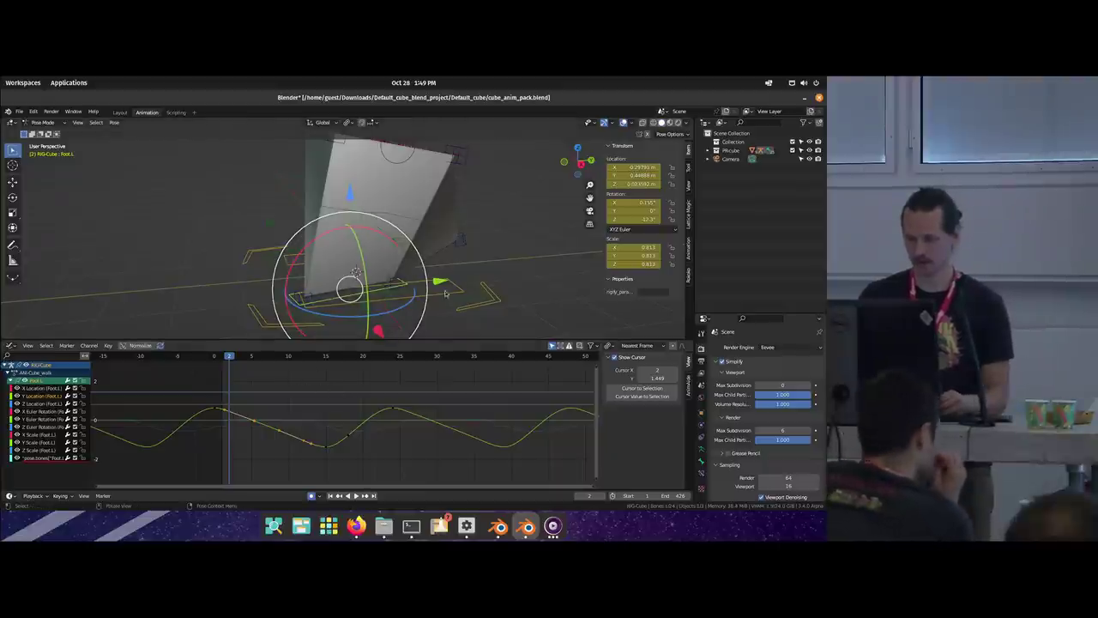
# Step: Make the Root bone active, scrub to frame 28, and delete its selected keyframes
pyautogui.click(445, 293)
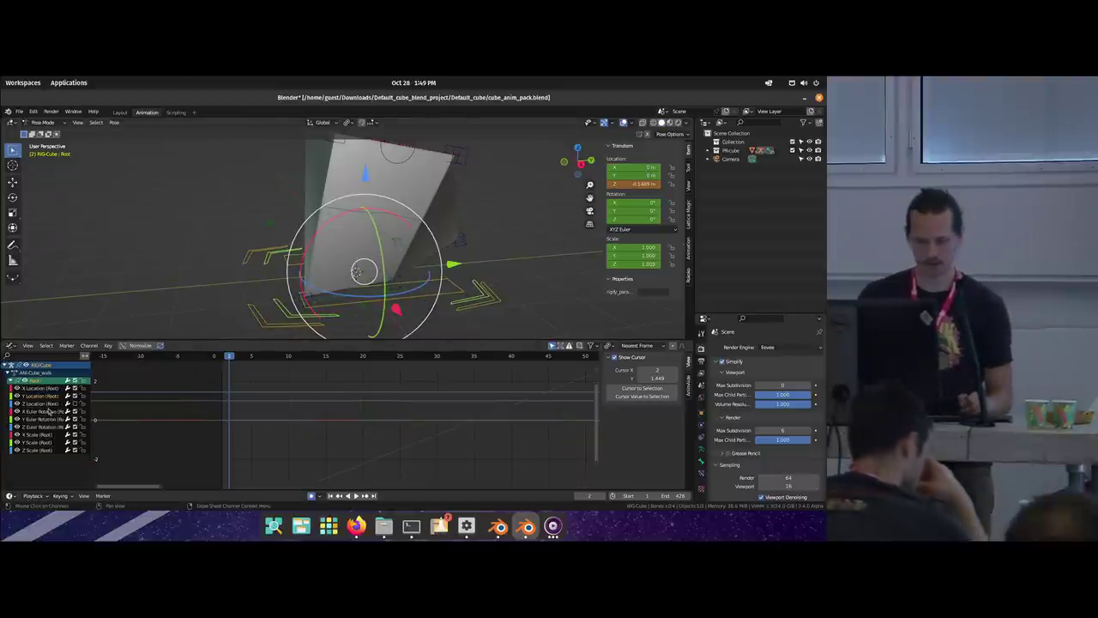
pyautogui.scroll(-5, 347, 408)
pyautogui.scroll(5, 377, 405)
pyautogui.moveTo(345, 362); pyautogui.dragTo(362, 361)
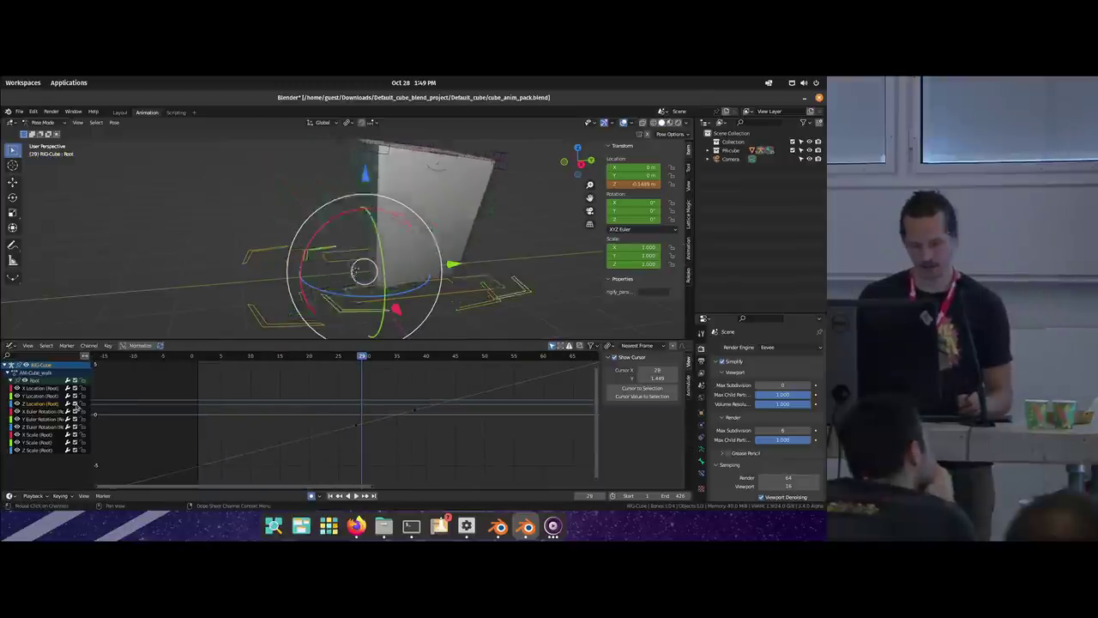
pyautogui.press('x')
pyautogui.click(369, 436)
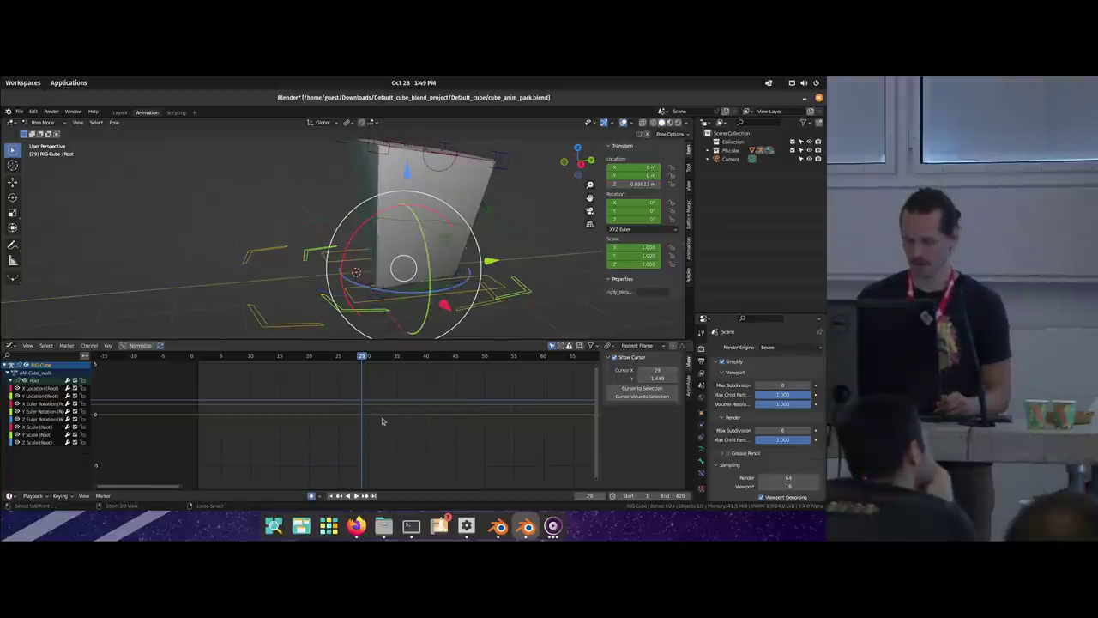
# Step: Paste keys into Z Euler Rotation, make them Linear, play, then undo the paste
pyautogui.click(42, 420)
pyautogui.hotkey('ctrl', 'v')
pyautogui.press('Home')
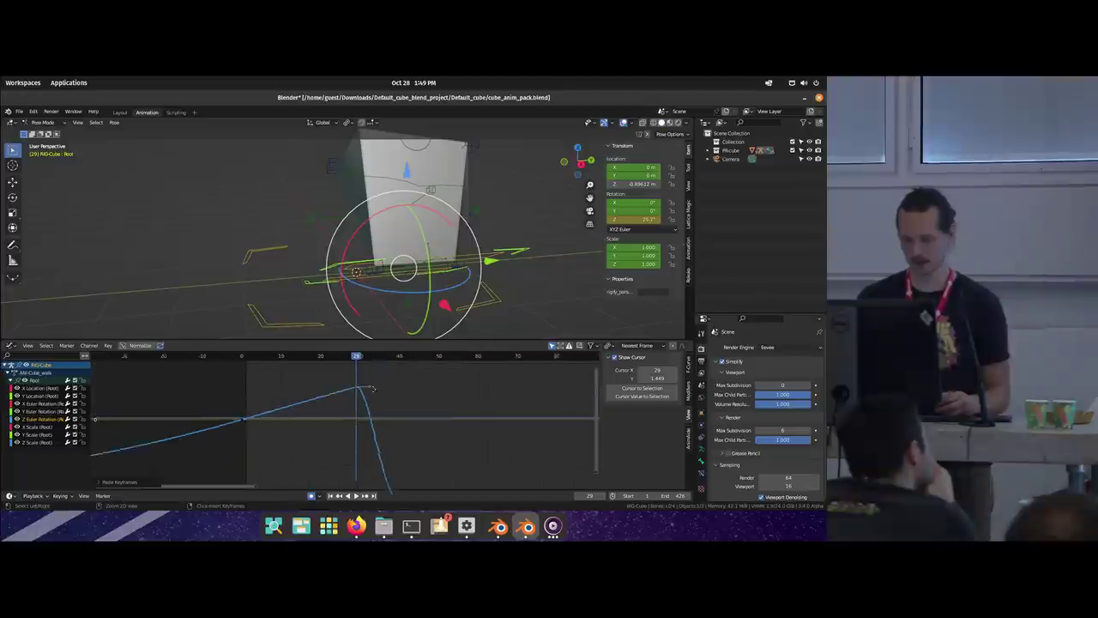
pyautogui.moveTo(335, 379); pyautogui.dragTo(414, 466)
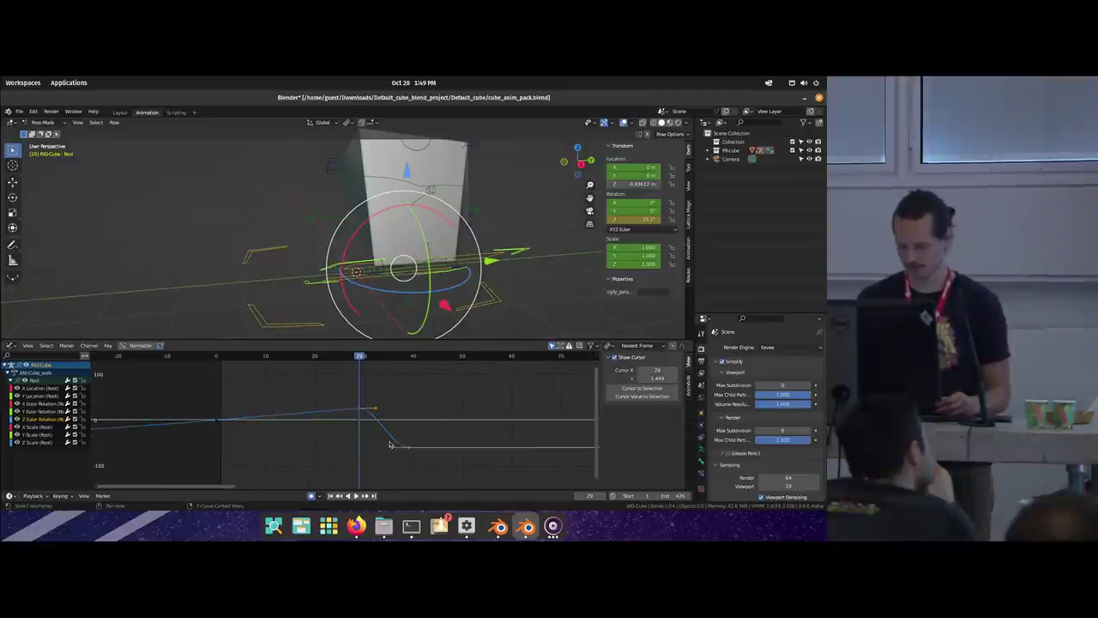
pyautogui.press('t')
pyautogui.click(224, 452)
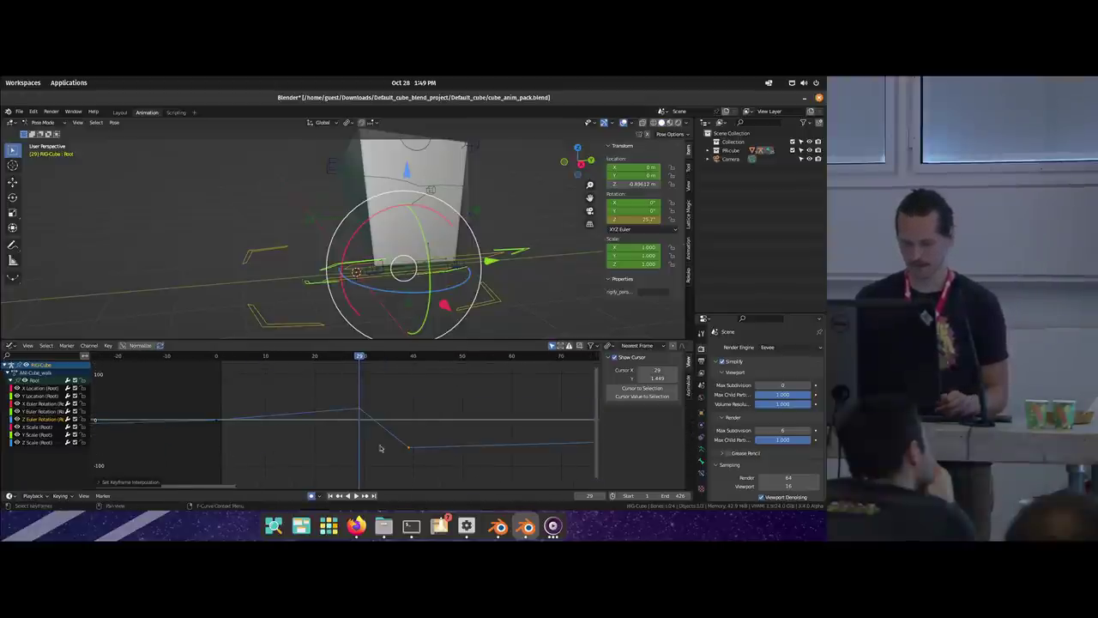
pyautogui.press('space')
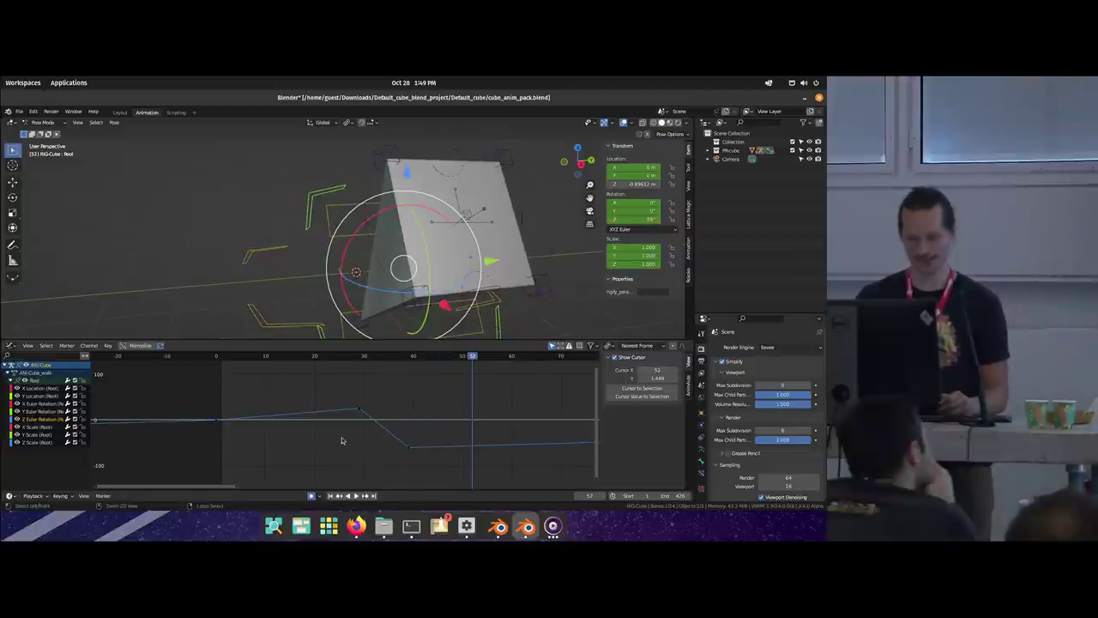
pyautogui.press('Escape')
pyautogui.hotkey('ctrl', 'z')
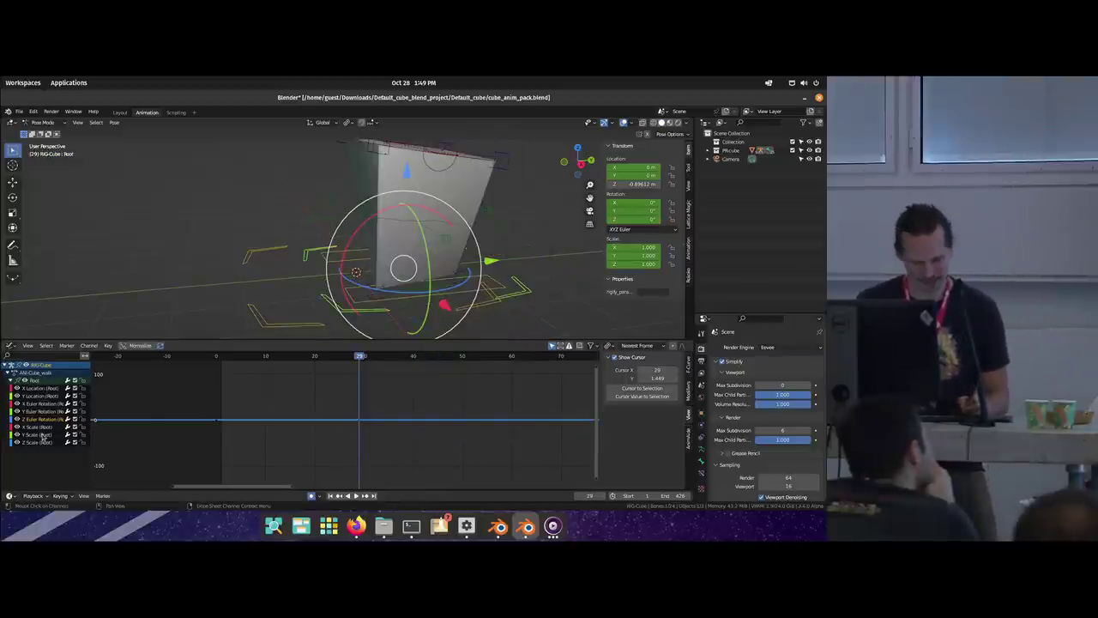
# Step: Keyframe the Root bone's pose and raised Z height at frame 29
pyautogui.press('i')
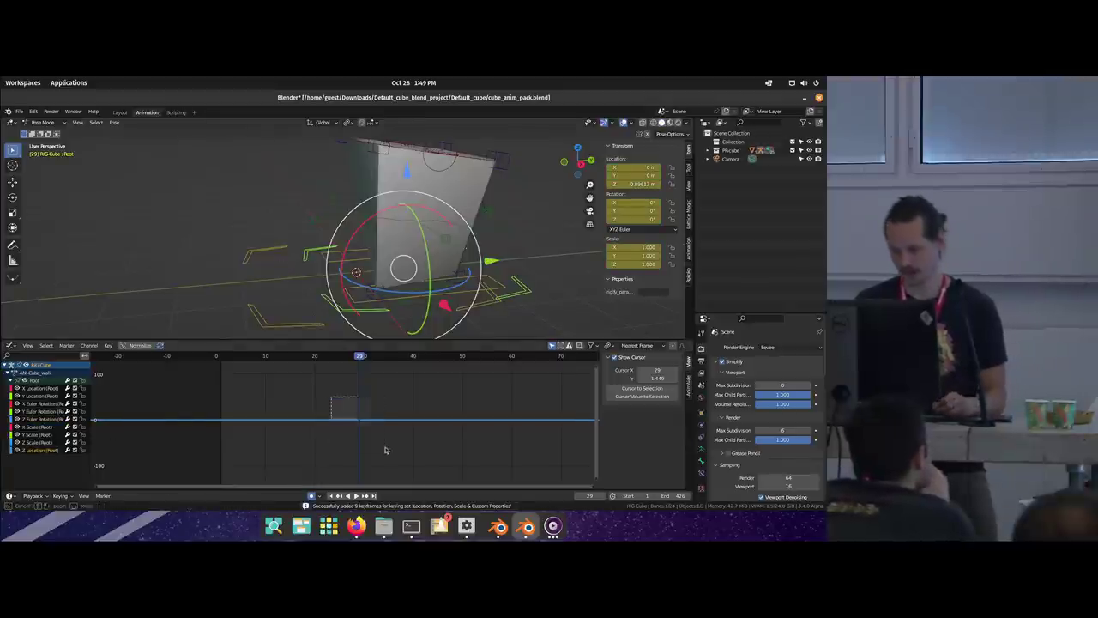
pyautogui.press('i')
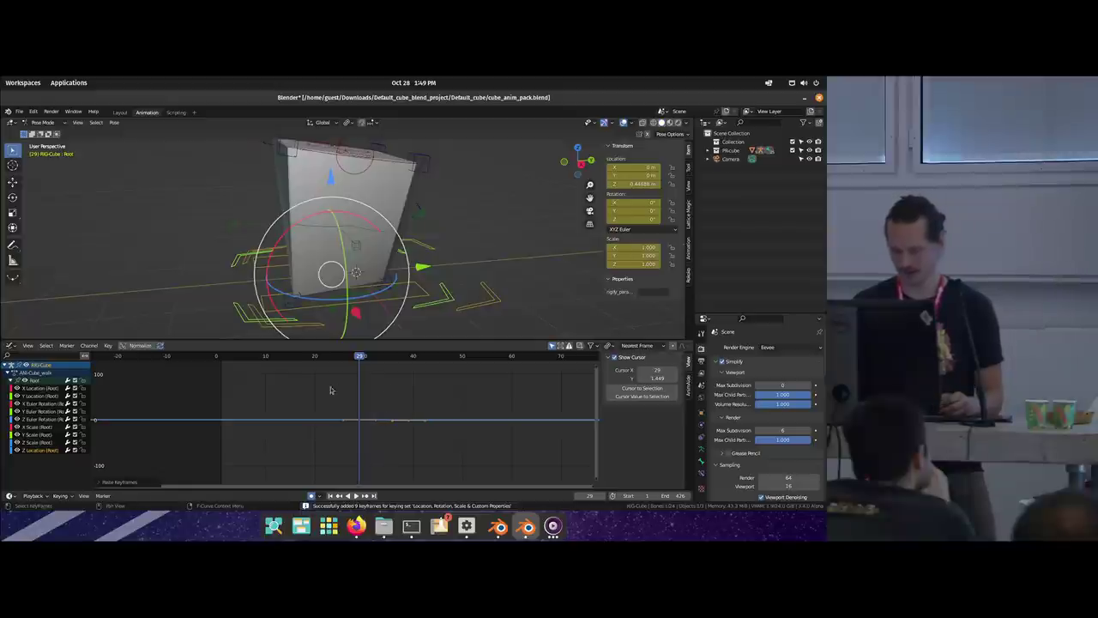
pyautogui.press('Home')
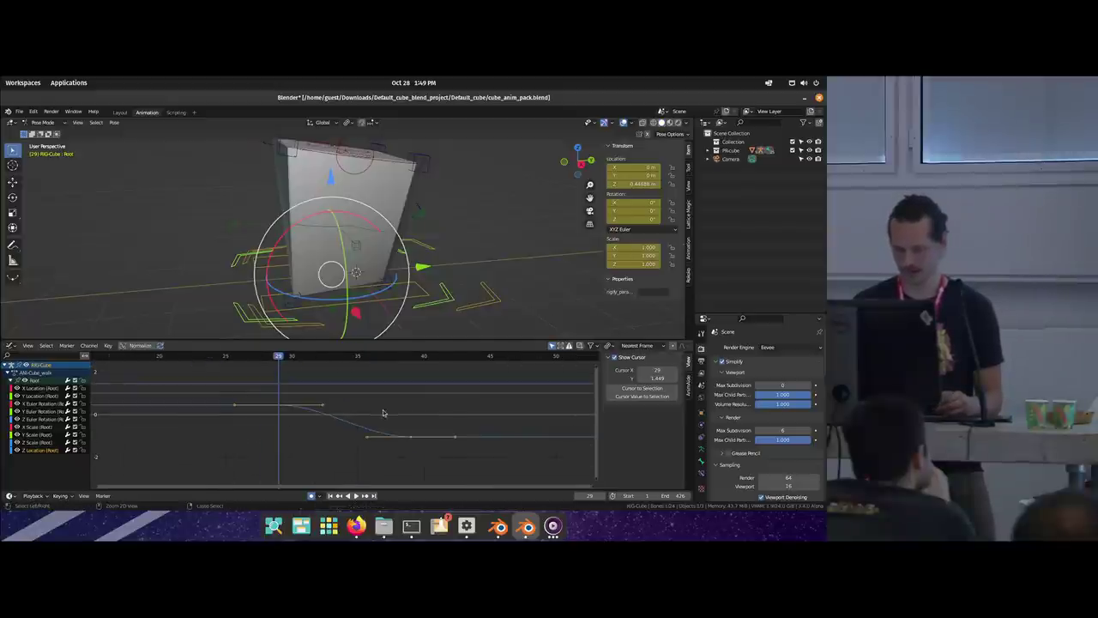
# Step: Set the Root keys to Linear interpolation and play the animation to check
pyautogui.press('t')
pyautogui.click(366, 414)
pyautogui.press('Home')
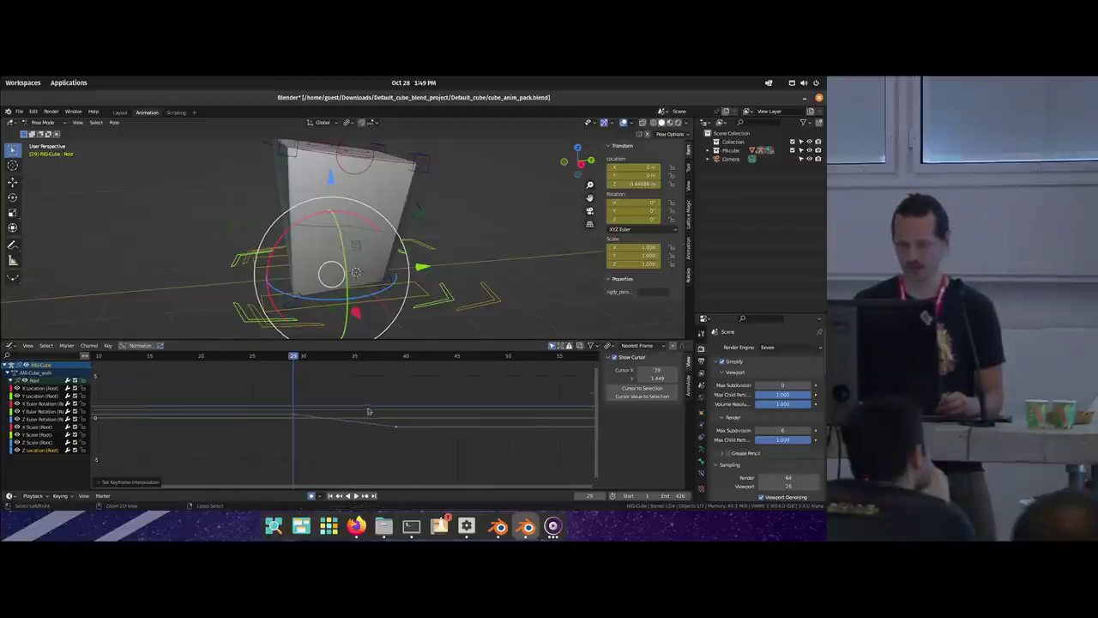
pyautogui.press('space')
pyautogui.press('space')
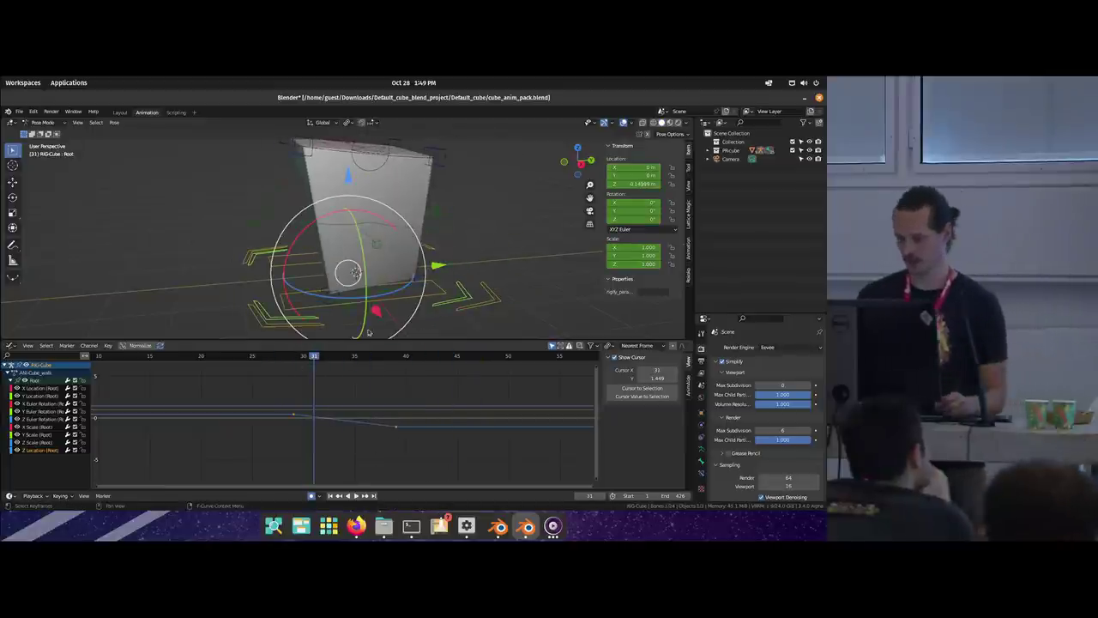
# Step: Try scaling the Root keys along Y, ending without changing the curve
pyautogui.press('s')
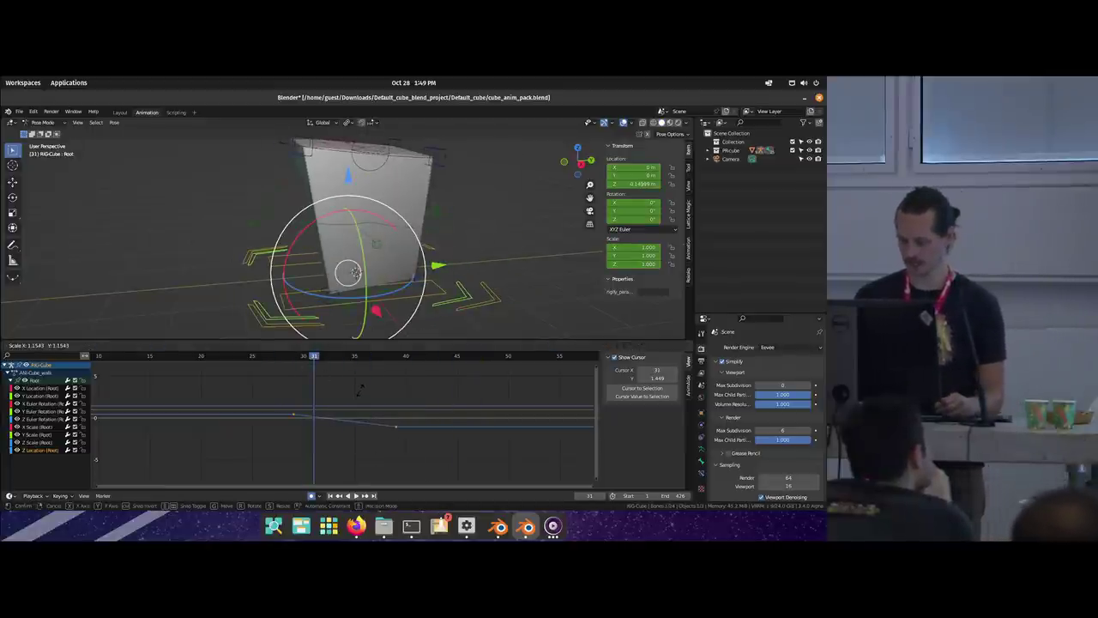
pyautogui.press('y')
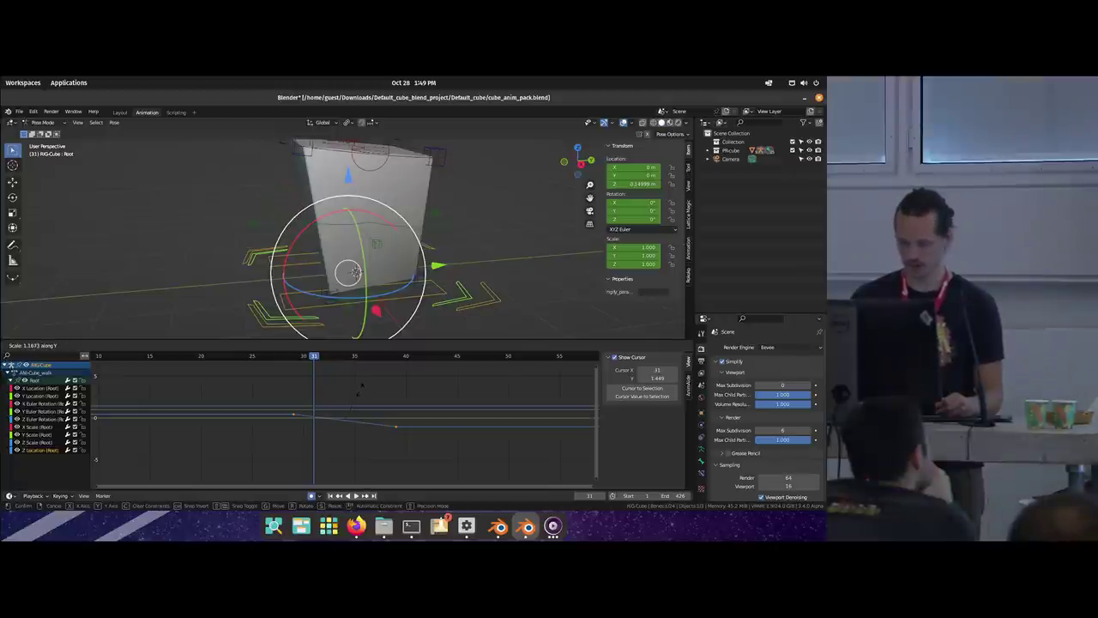
pyautogui.press('Return')
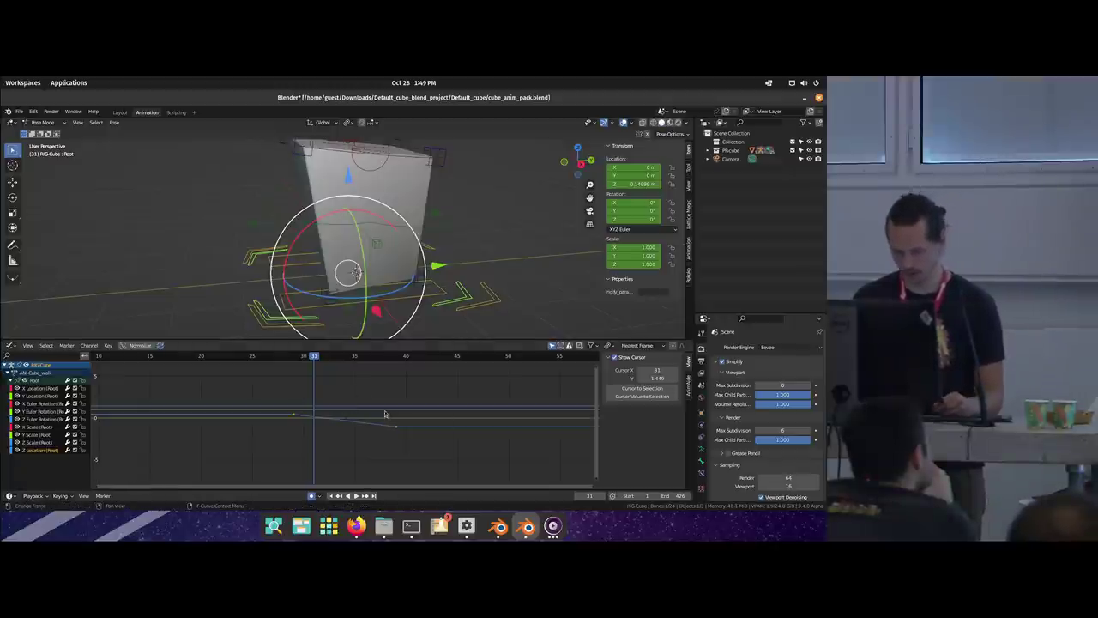
pyautogui.press('s')
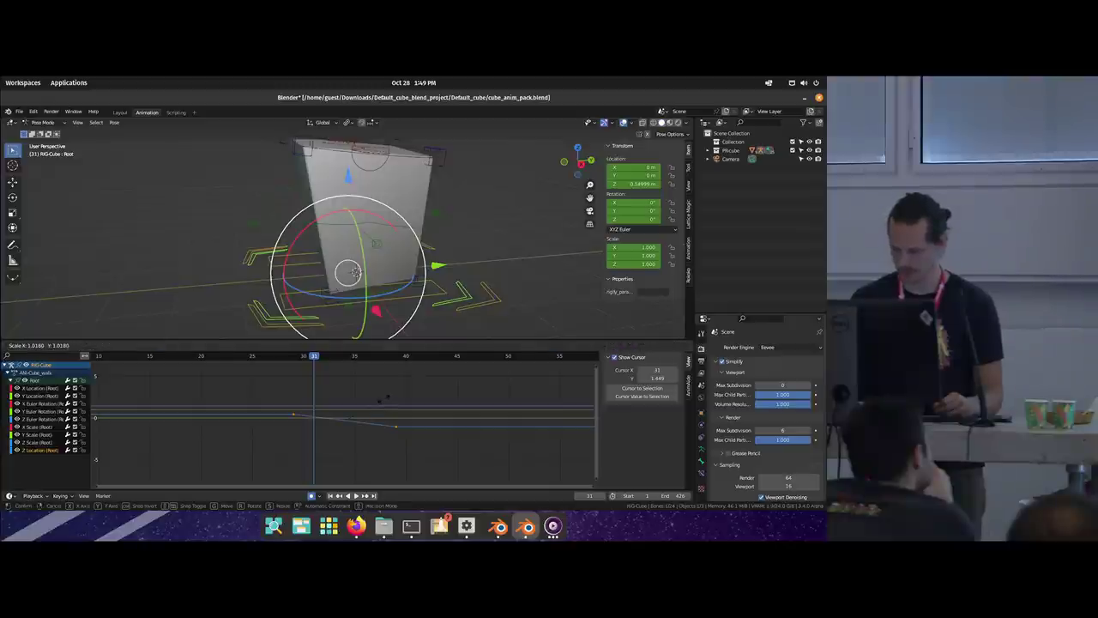
pyautogui.click(390, 392)
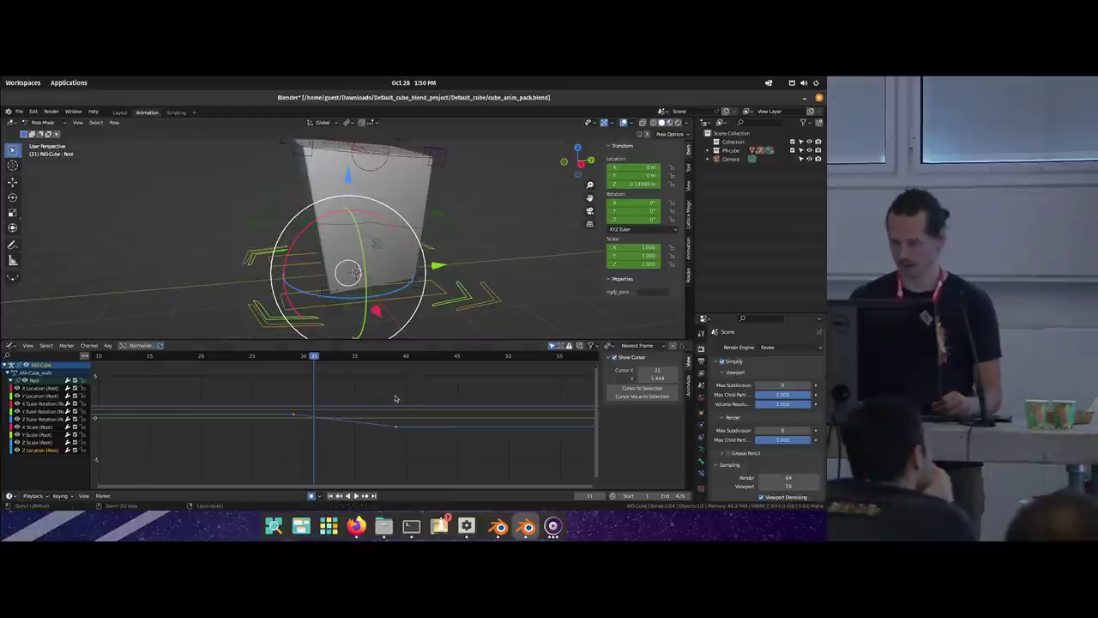
# Step: Set the pivot to 2D Cursor and scale the keys by -1 on Y to flip the curve
pyautogui.click(608, 347)
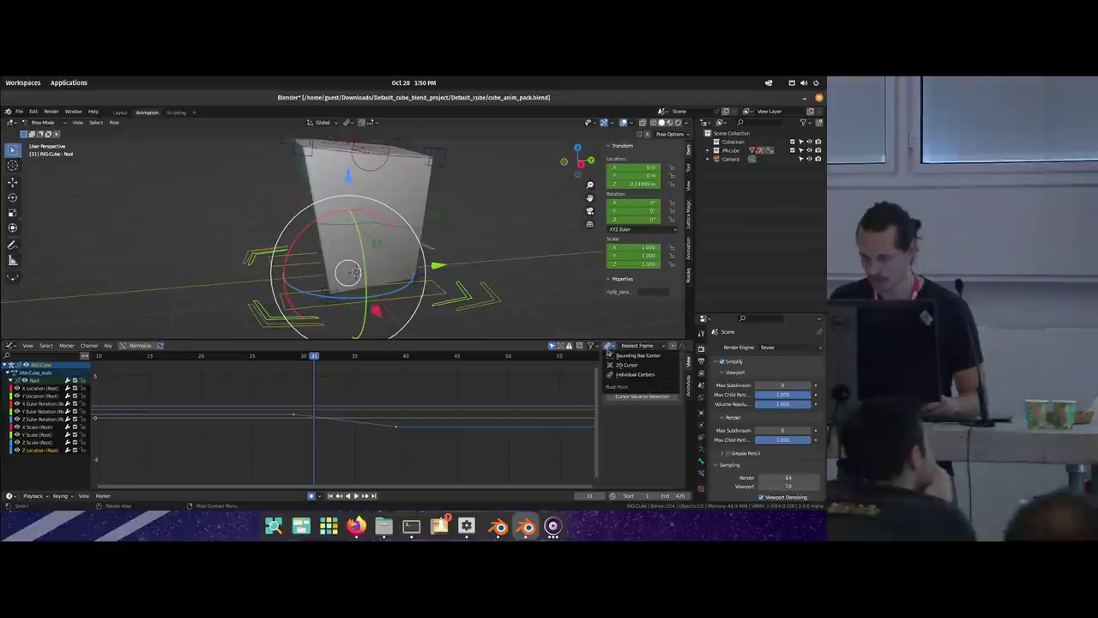
pyautogui.click(626, 364)
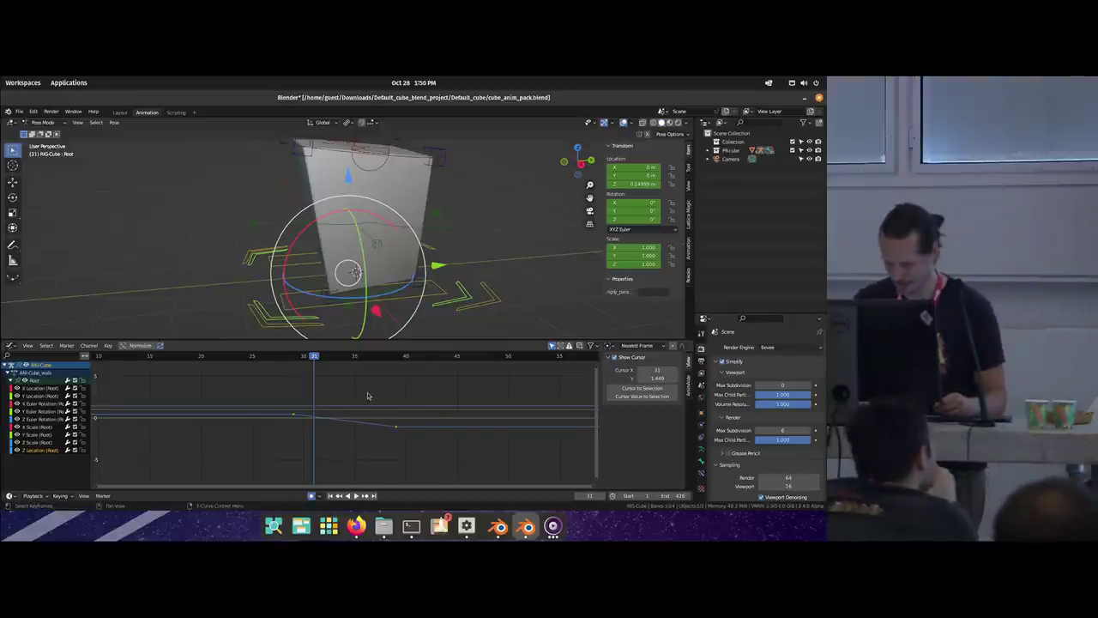
pyautogui.press('s')
pyautogui.press('y')
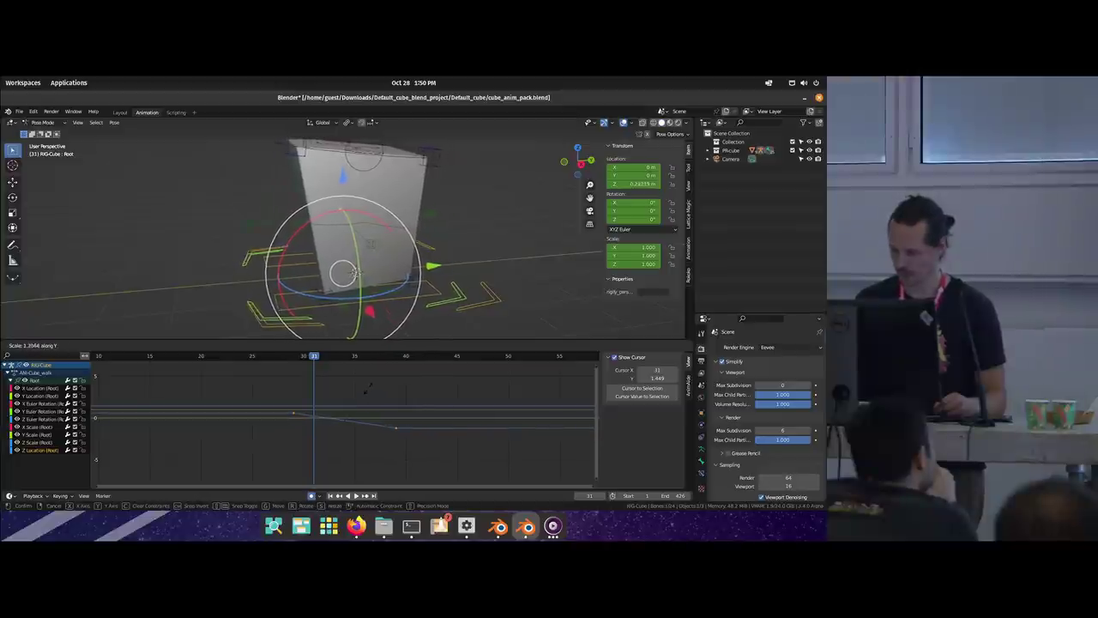
pyautogui.click(371, 391)
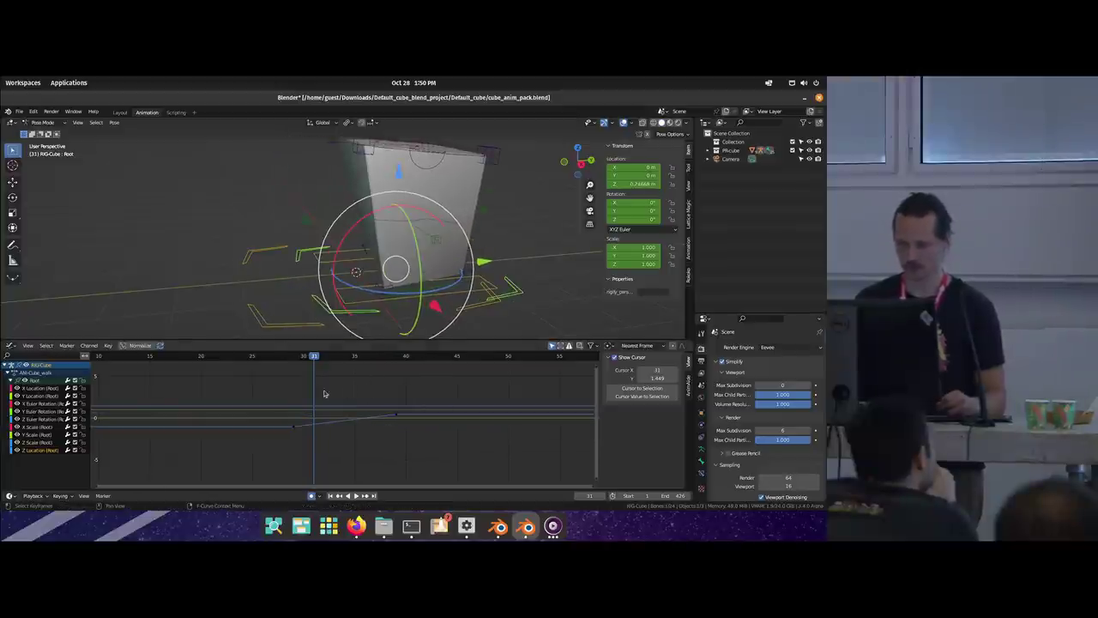
# Step: Add a Cycles modifier to Z Location with Before and After Mode set to Repeat with Offset
pyautogui.click(39, 453)
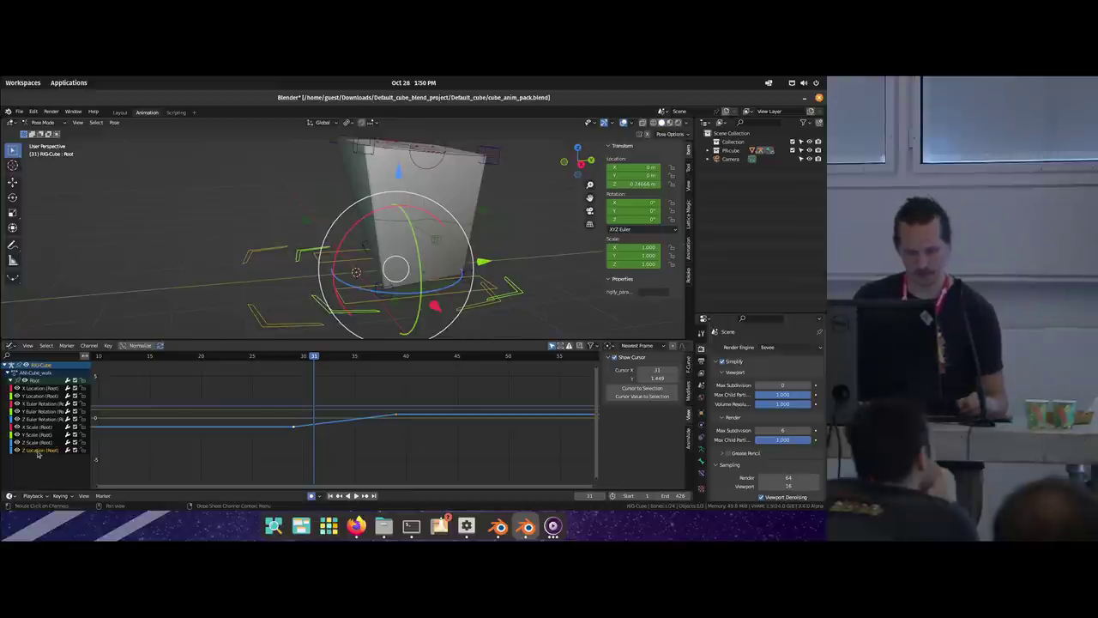
pyautogui.click(690, 391)
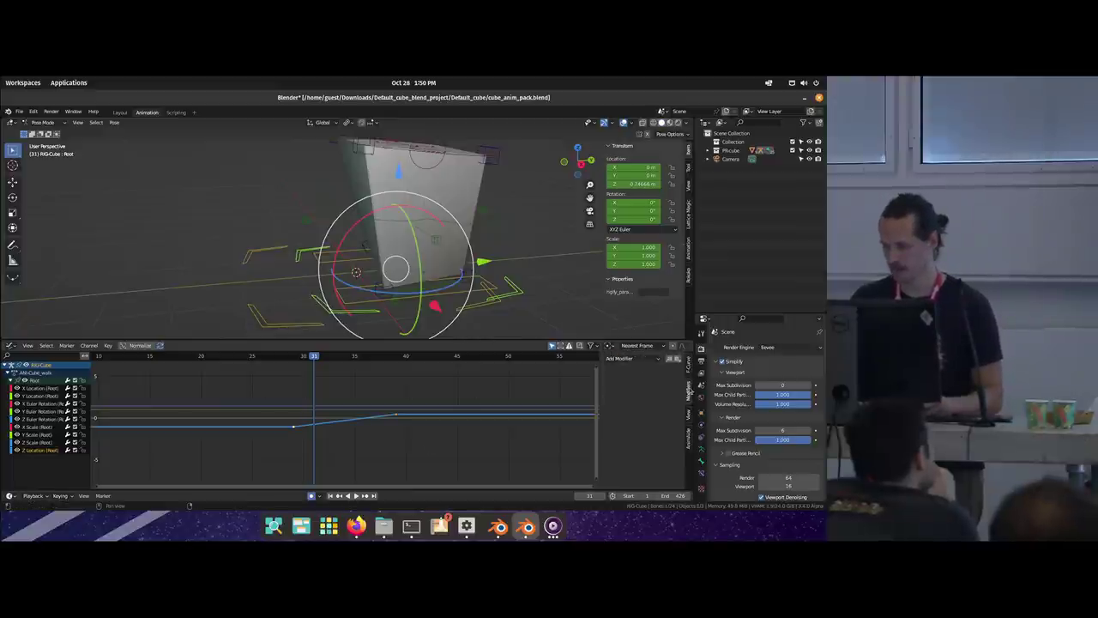
pyautogui.click(607, 360)
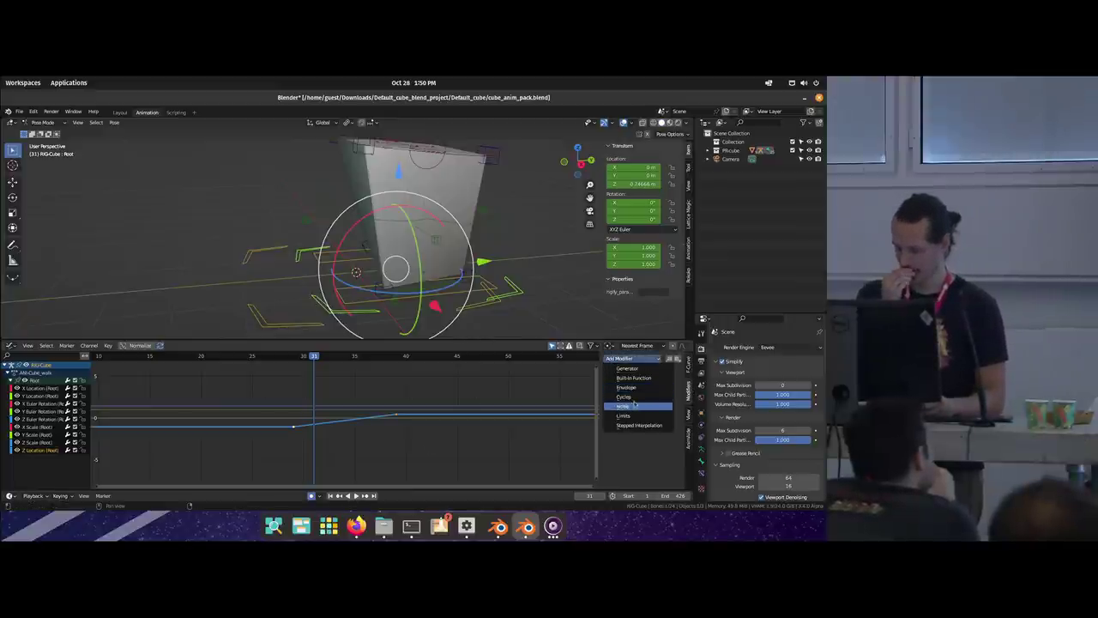
pyautogui.click(635, 397)
pyautogui.click(661, 386)
pyautogui.click(657, 415)
pyautogui.click(657, 405)
pyautogui.click(657, 435)
# Step: Play and scrub around frame 35 to watch the cube climb continuously
pyautogui.press('space')
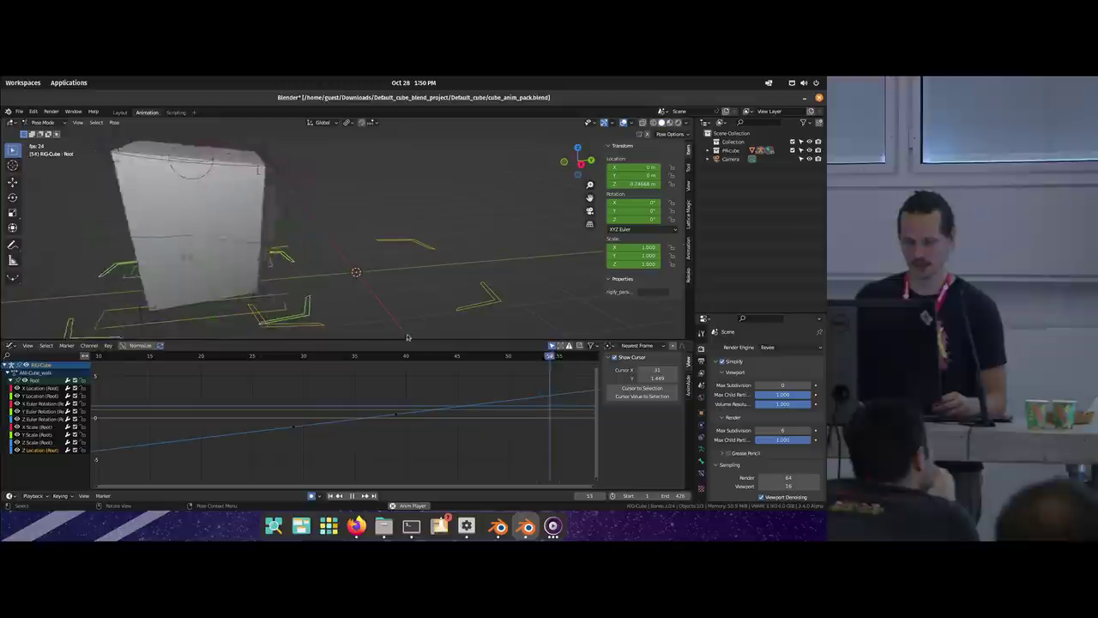
pyautogui.scroll(-1, 339, 429)
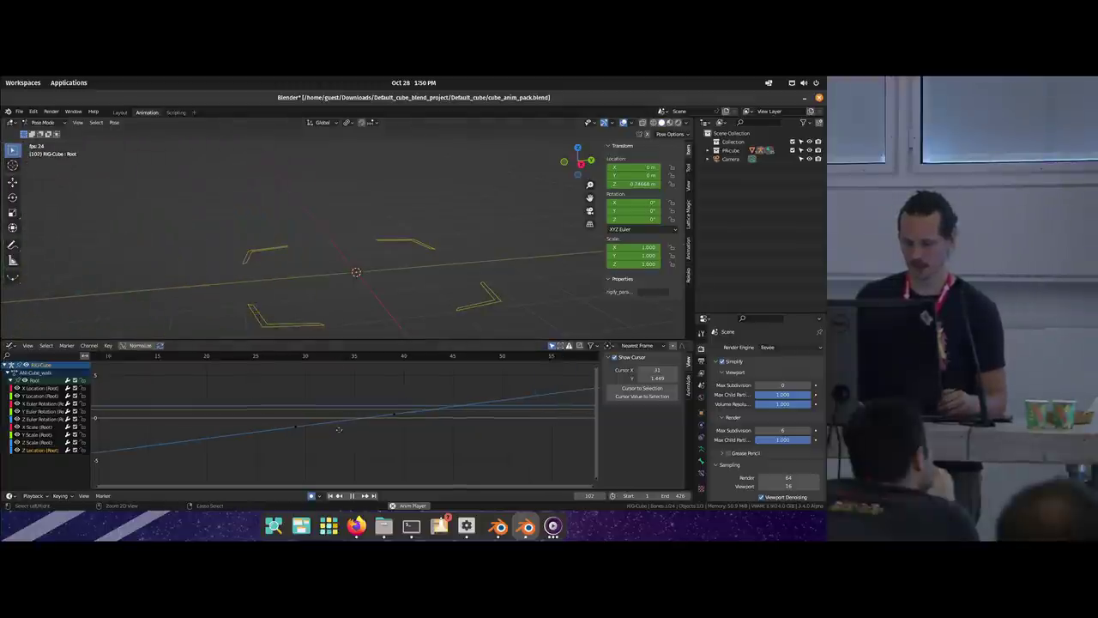
pyautogui.scroll(-3, 339, 428)
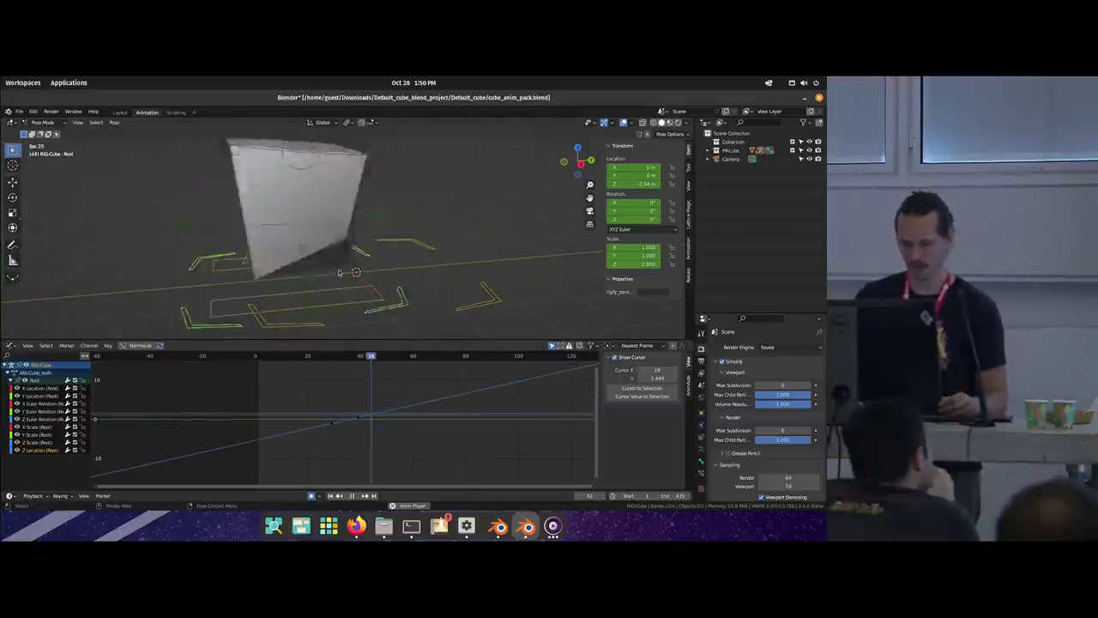
pyautogui.press('space')
pyautogui.click(347, 358)
pyautogui.moveTo(362, 369)
pyautogui.mouseDown()
pyautogui.moveTo(336, 368)
pyautogui.moveTo(367, 368)
pyautogui.moveTo(358, 368)
pyautogui.mouseUp()
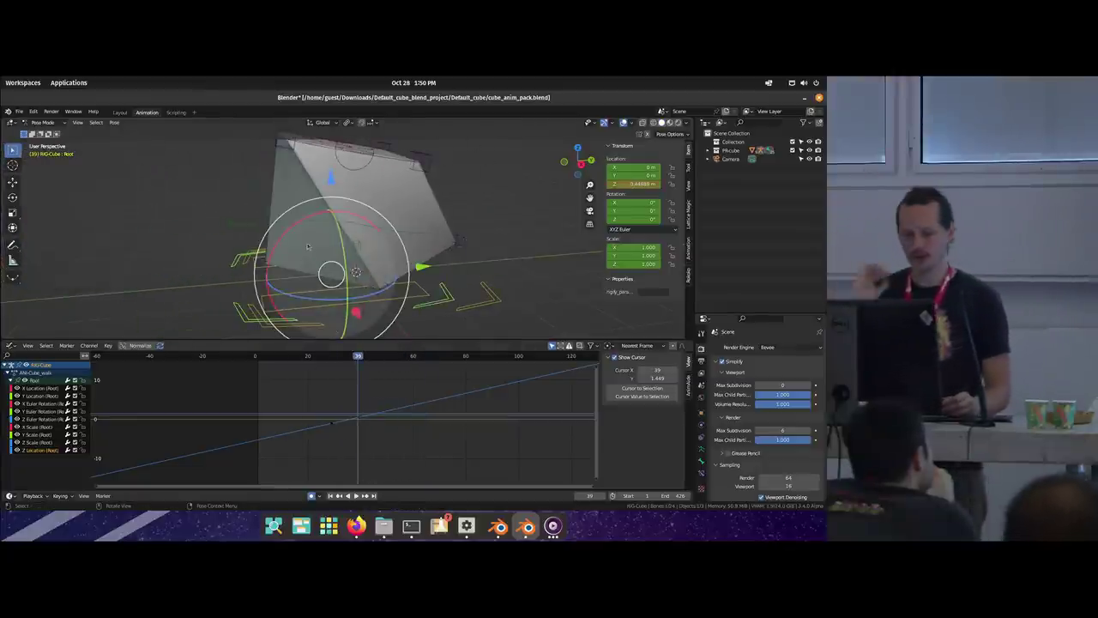
pyautogui.moveTo(307, 247); pyautogui.dragTo(333, 238, button='middle')
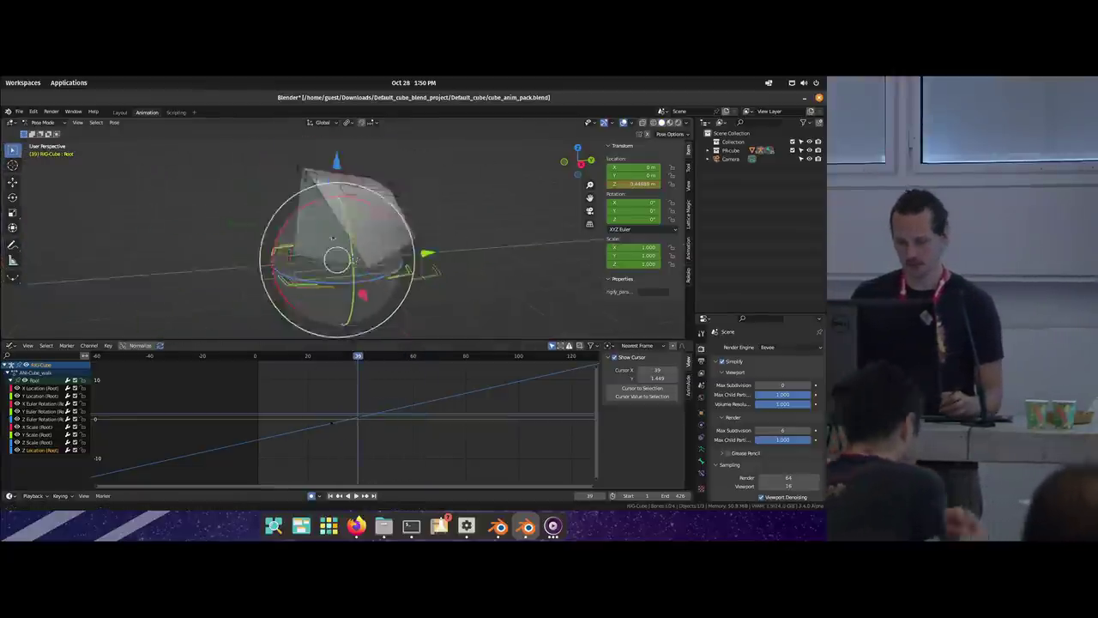
# Step: Switch to the Action Editor, assign the ANI-Cube_walk_jolly action, and play it
pyautogui.hotkey('ctrl', 'Tab')
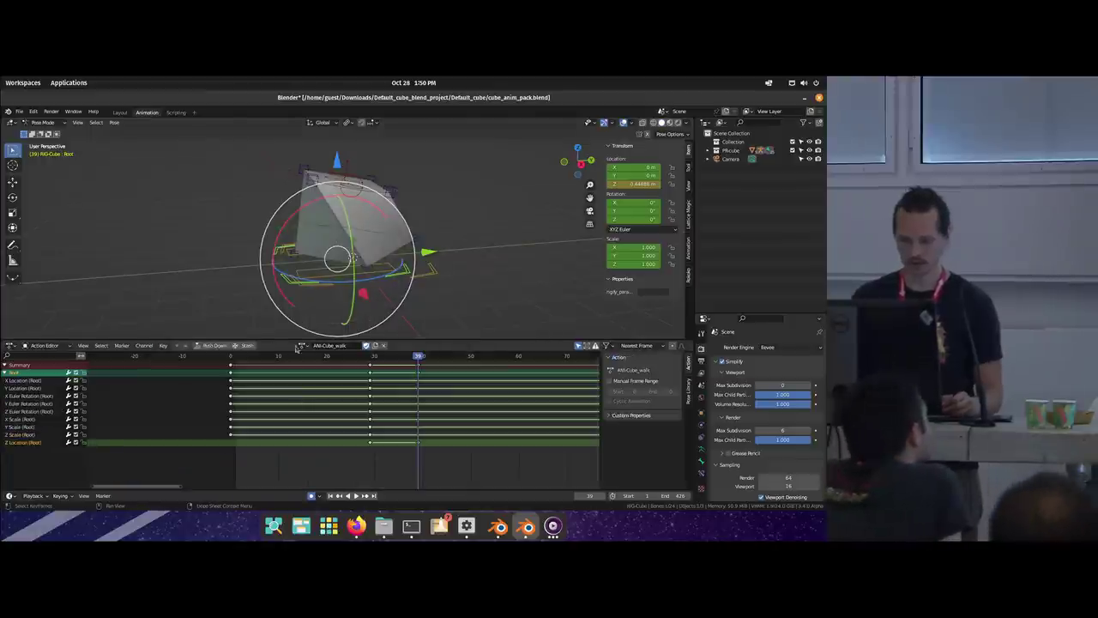
pyautogui.click(301, 345)
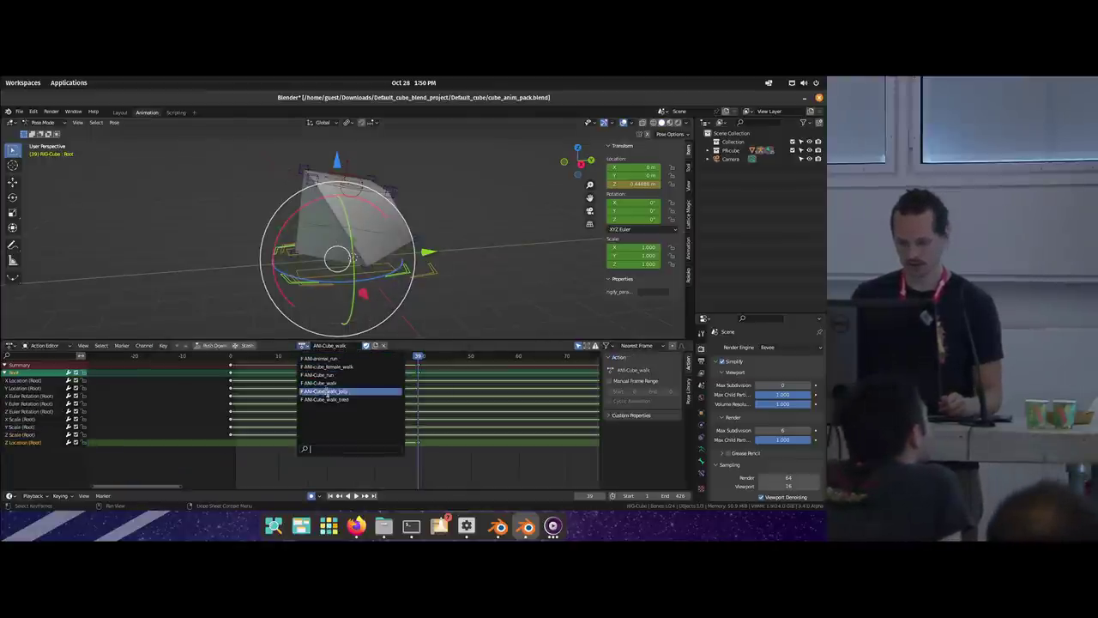
pyautogui.click(327, 393)
pyautogui.press('space')
# Step: Change the action to ANI-animal_run, then select and rotate the Torso bone
pyautogui.click(303, 346)
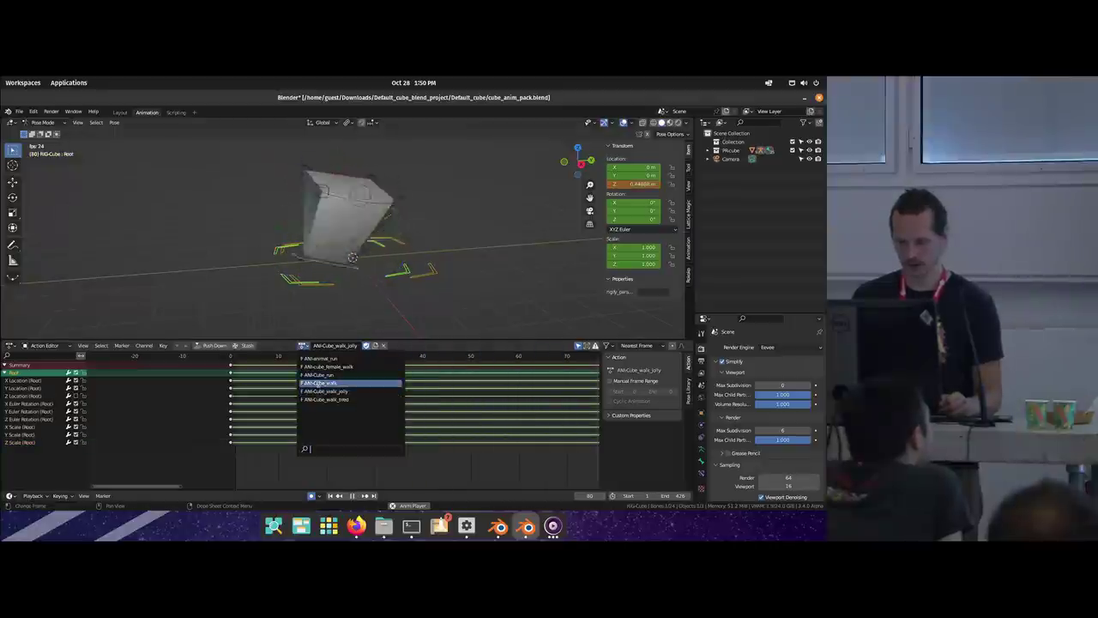
pyautogui.click(317, 358)
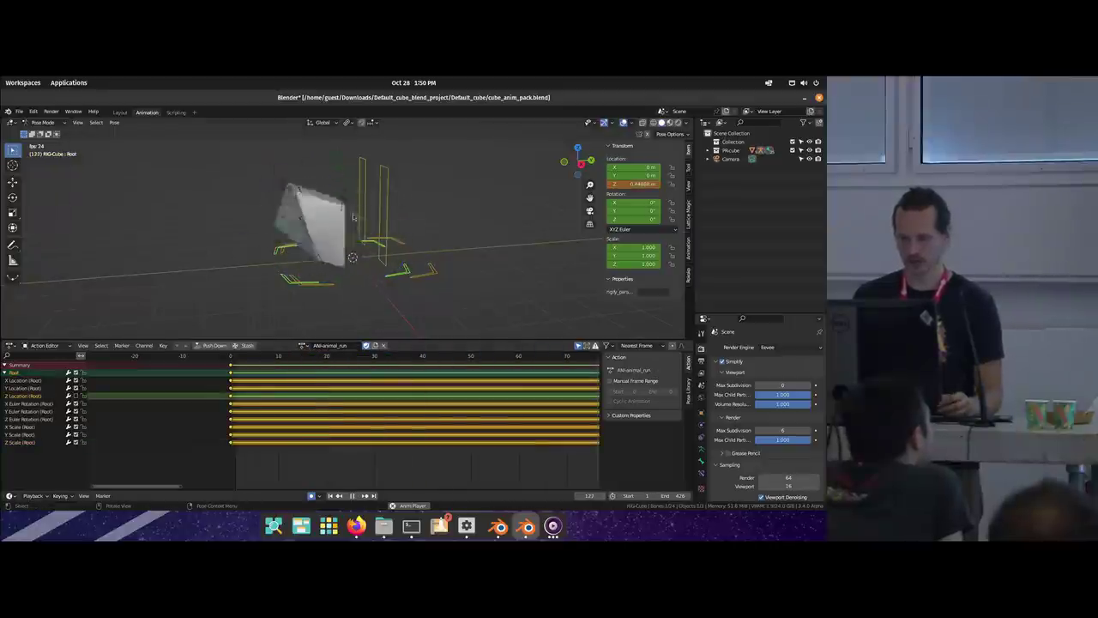
pyautogui.moveTo(373, 208); pyautogui.dragTo(344, 163, button='middle')
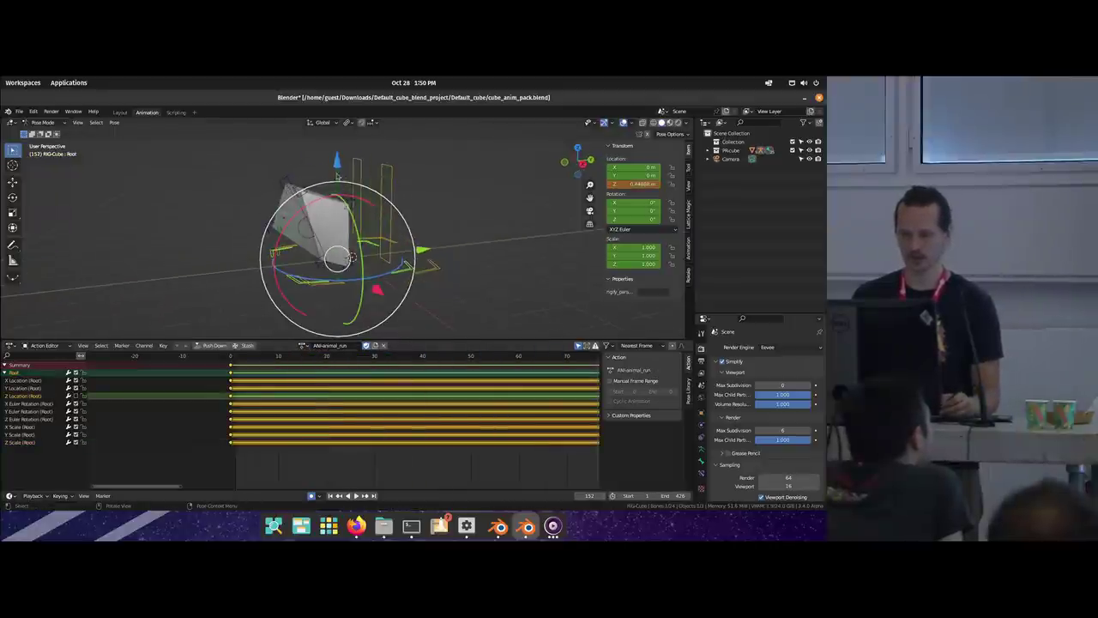
pyautogui.click(344, 161)
pyautogui.moveTo(332, 209); pyautogui.dragTo(341, 223)
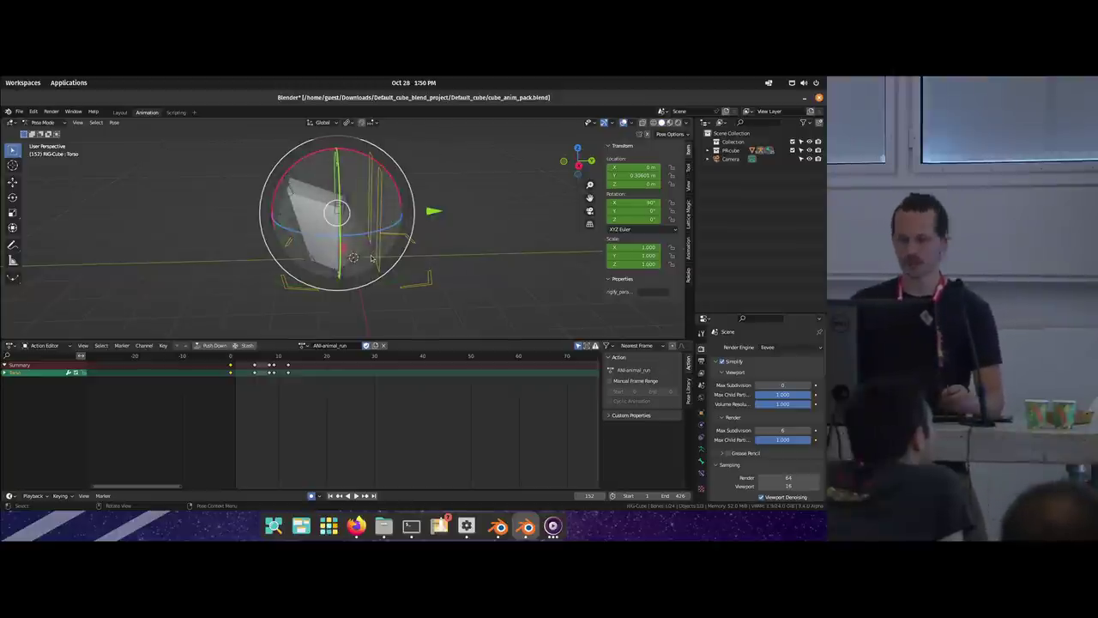
# Step: Select the Pivot bone and clear the keyframes on its Subdiv property
pyautogui.moveTo(317, 200)
pyautogui.mouseDown(button='middle')
pyautogui.moveTo(340, 217)
pyautogui.moveTo(329, 203)
pyautogui.mouseUp(button='middle')
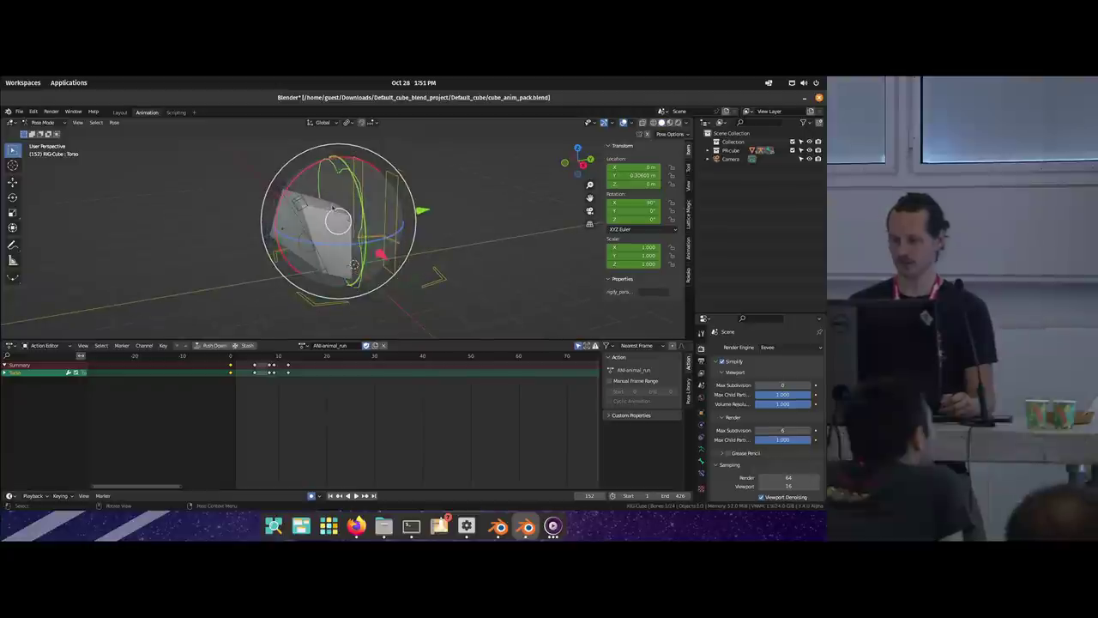
pyautogui.click(344, 228)
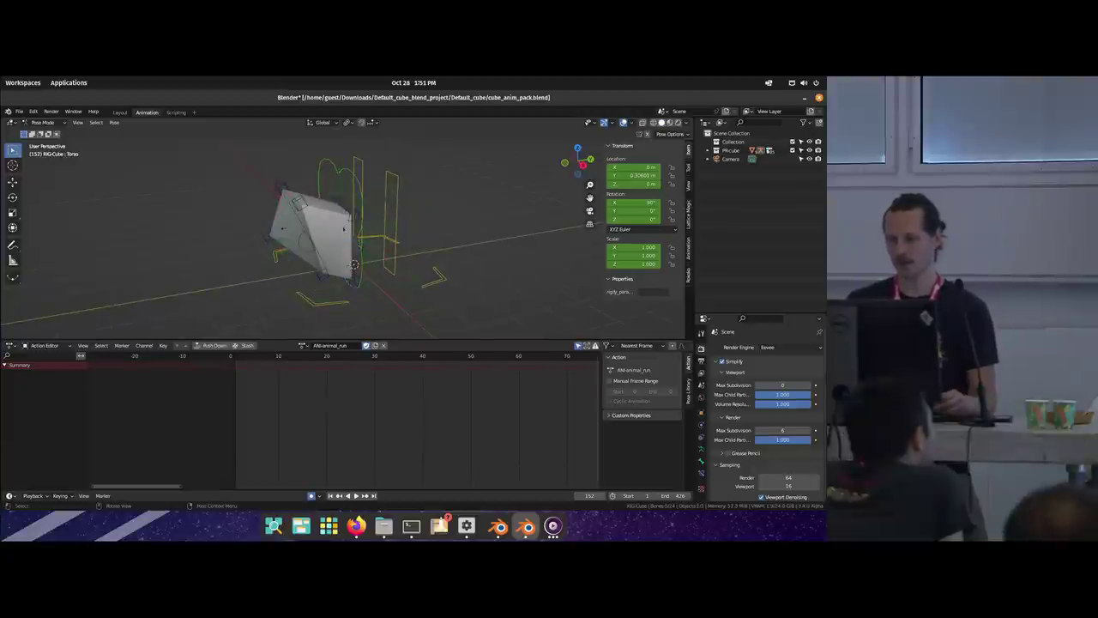
pyautogui.click(432, 286)
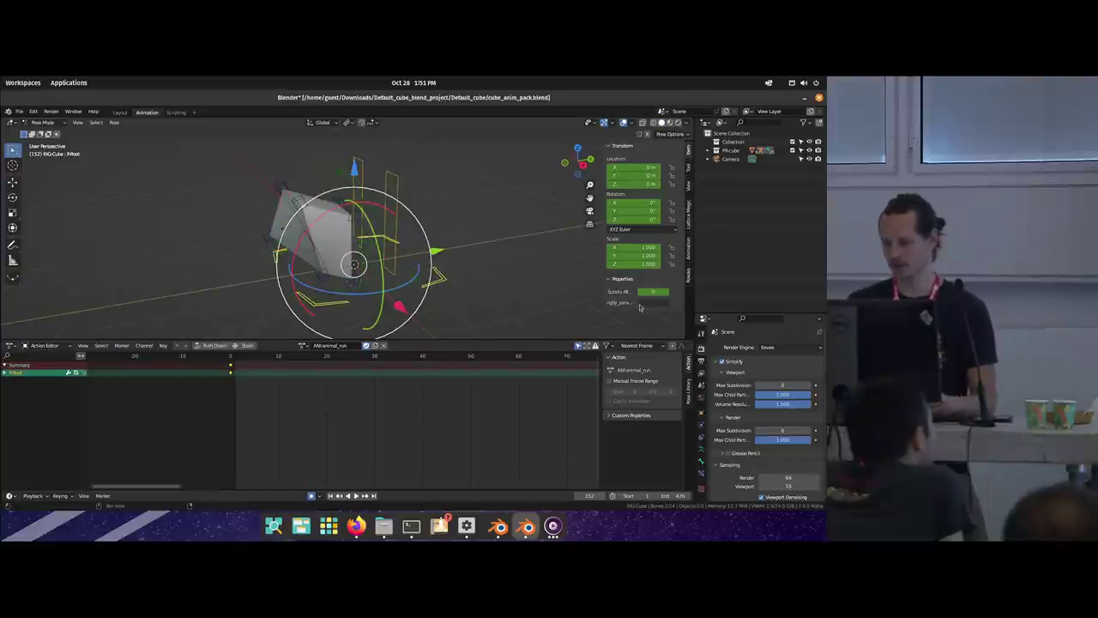
pyautogui.rightClick(648, 291)
pyautogui.click(640, 299)
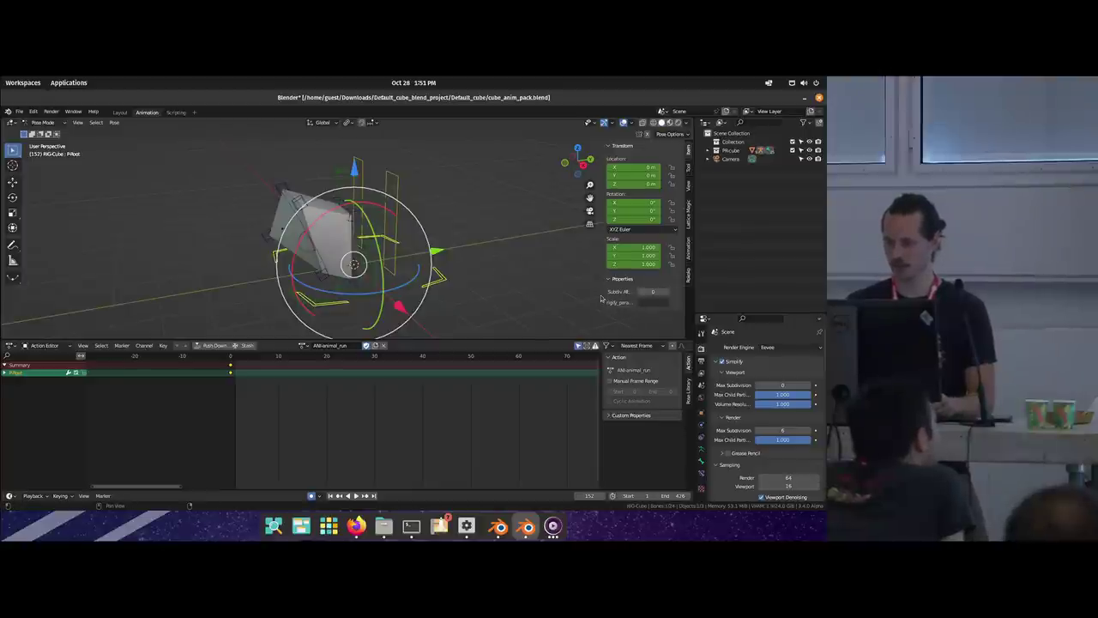
pyautogui.moveTo(603, 297); pyautogui.dragTo(558, 297)
# Step: Play the ANI-animal_run action, then scrub to around frame 14
pyautogui.click(369, 217)
pyautogui.press('space')
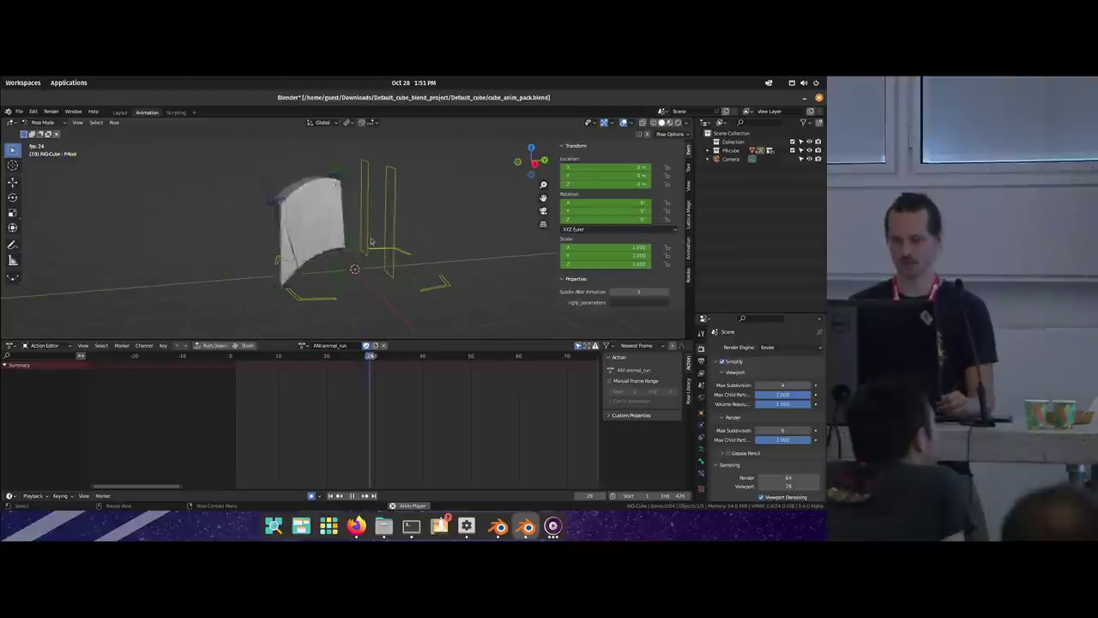
pyautogui.press('space')
pyautogui.moveTo(262, 356); pyautogui.dragTo(380, 360)
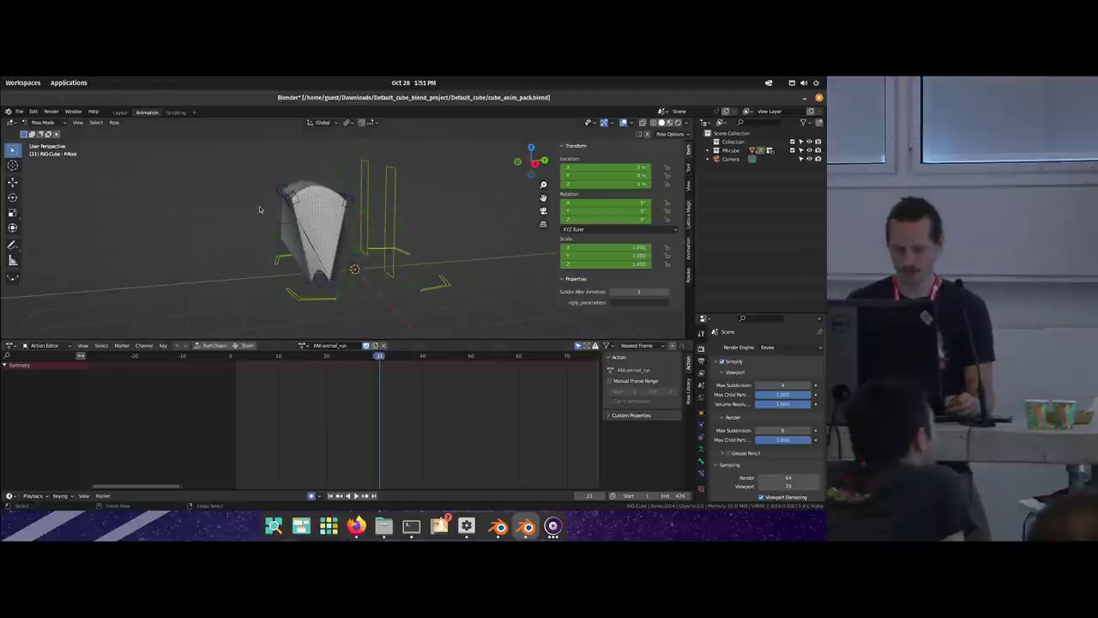
# Step: Return to Object Mode and open cube_anim_demo.blend, choosing Don't Save for the current file
pyautogui.hotkey('ctrl', 'Tab')
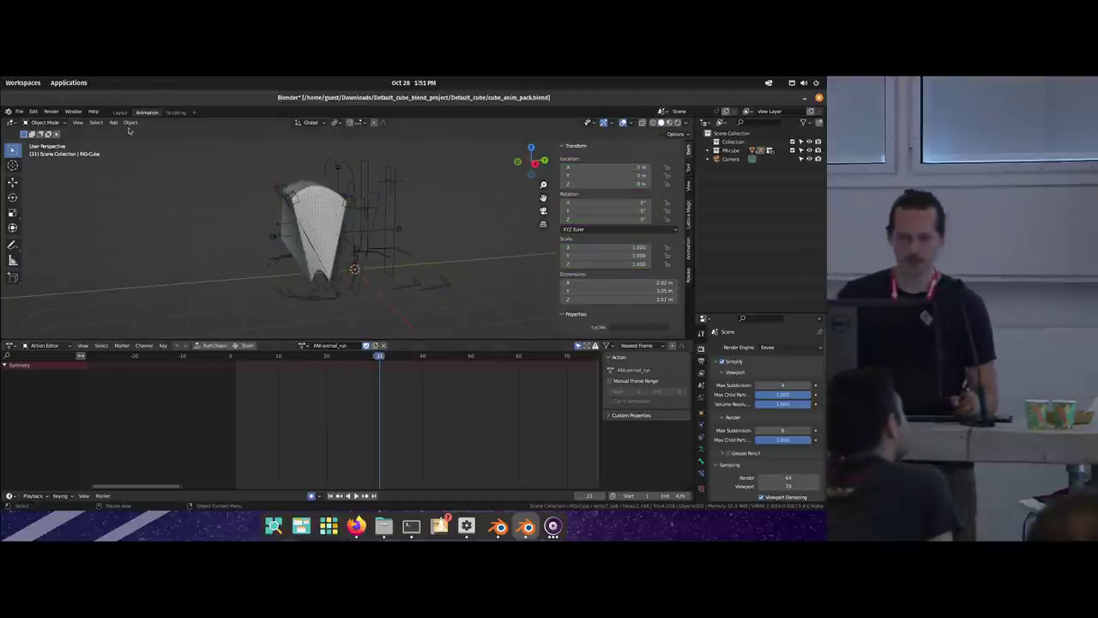
pyautogui.click(19, 112)
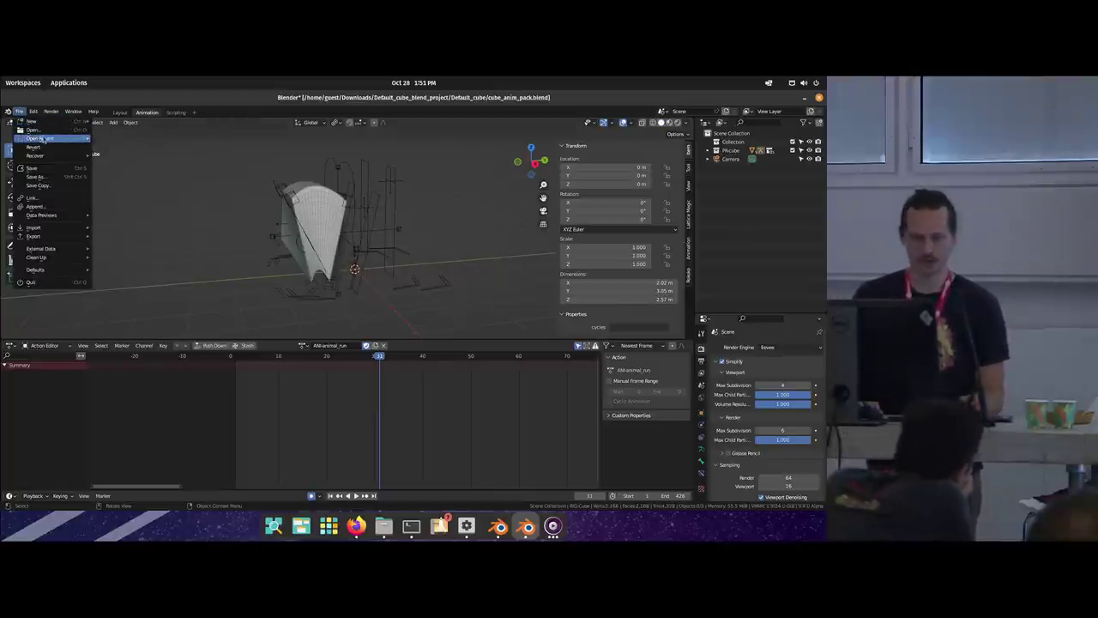
pyautogui.moveTo(52, 138)
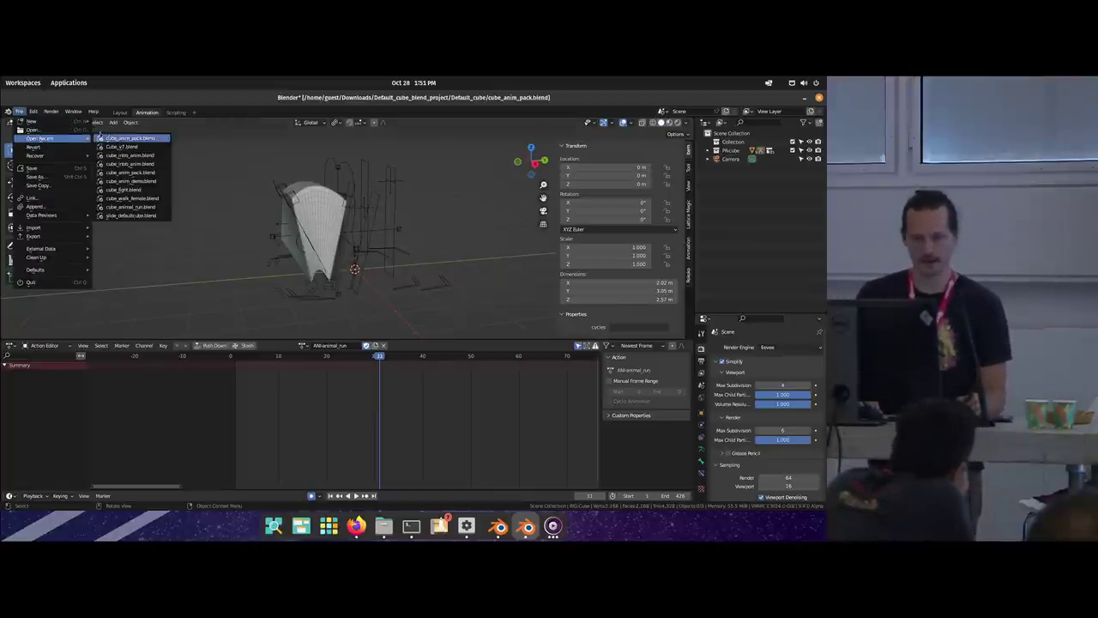
pyautogui.click(129, 138)
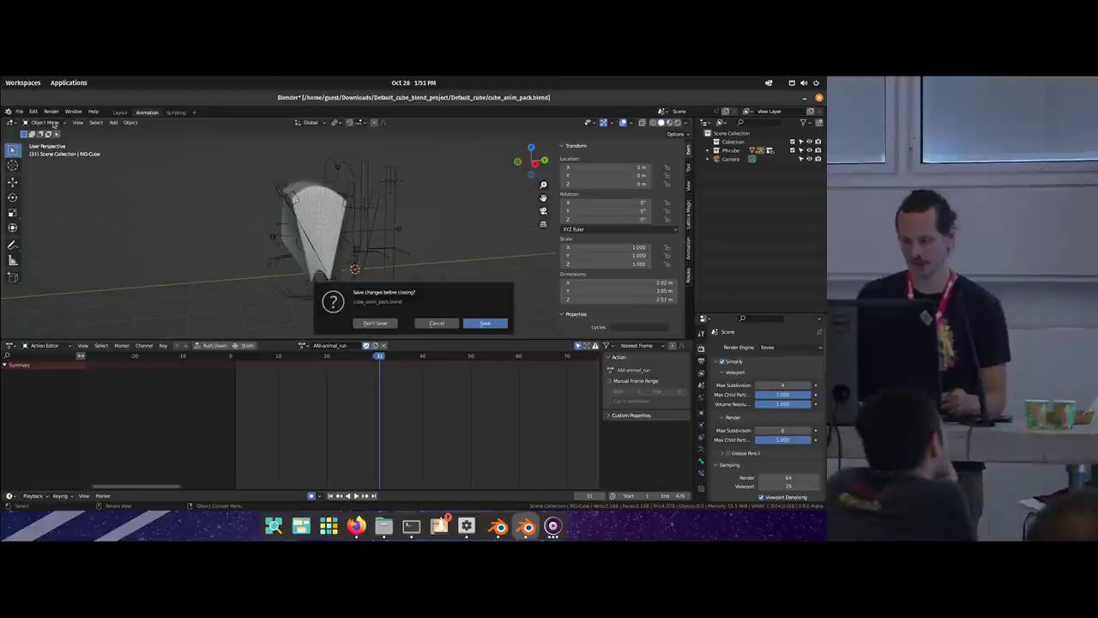
pyautogui.click(379, 324)
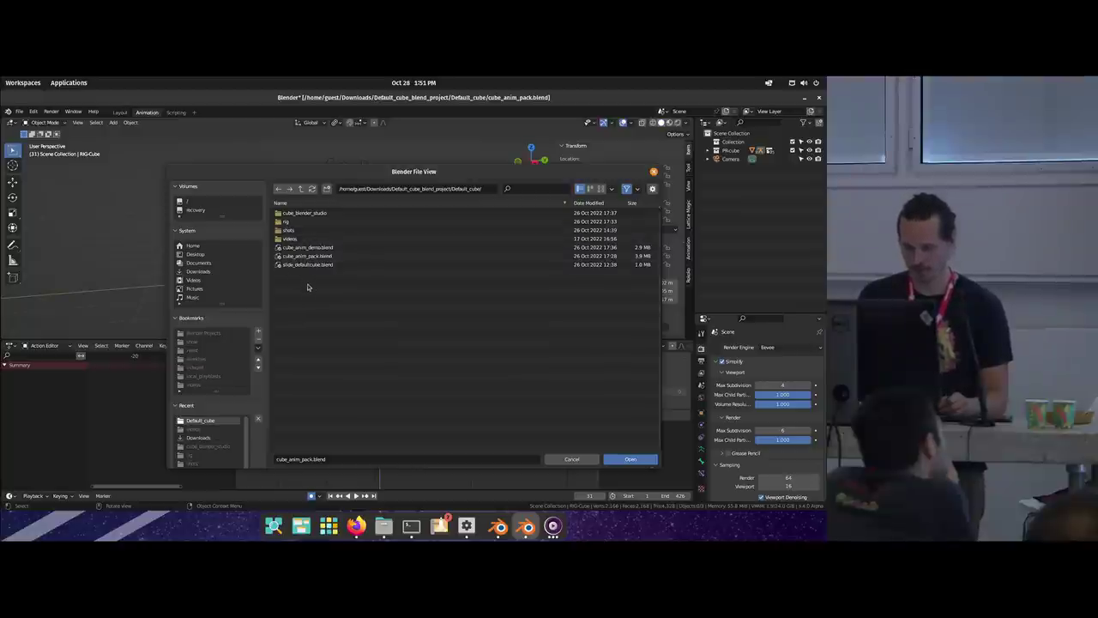
pyautogui.click(320, 247)
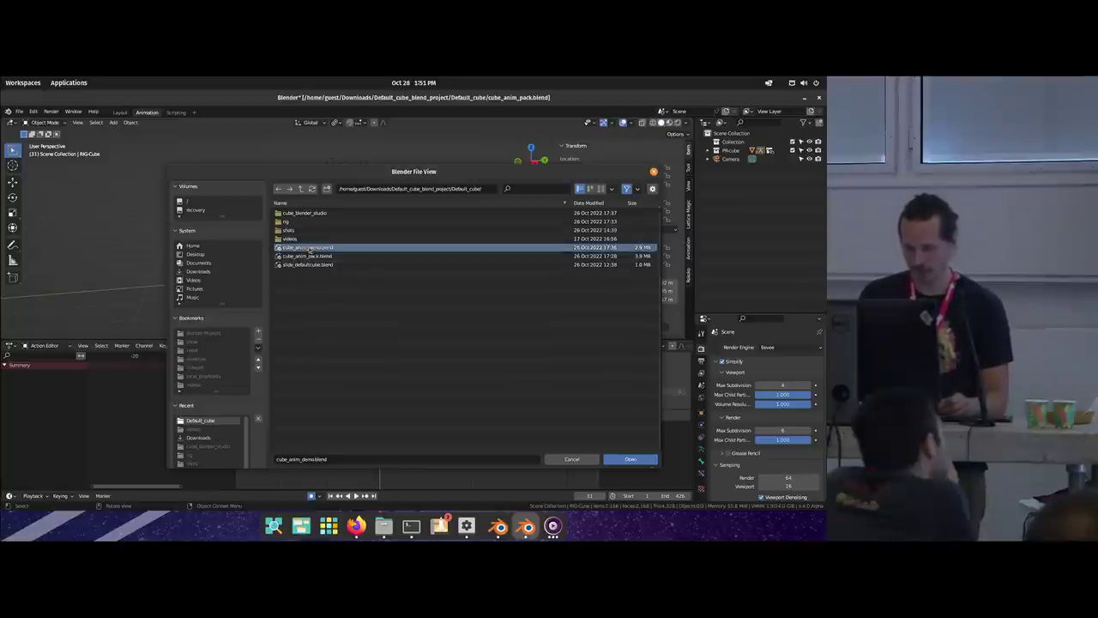
pyautogui.click(631, 459)
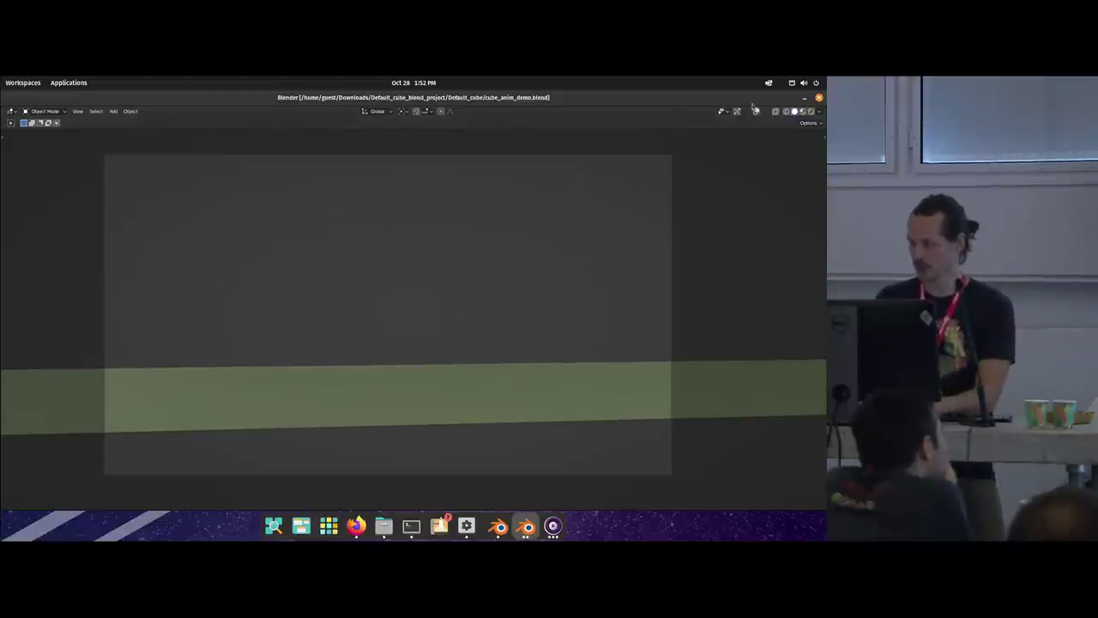
# Step: Leave fullscreen, view through the scene camera, hide overlays, and set the frame range to 0–145
pyautogui.hotkey('ctrl', 'alt', 'space')
pyautogui.press('KP_0')
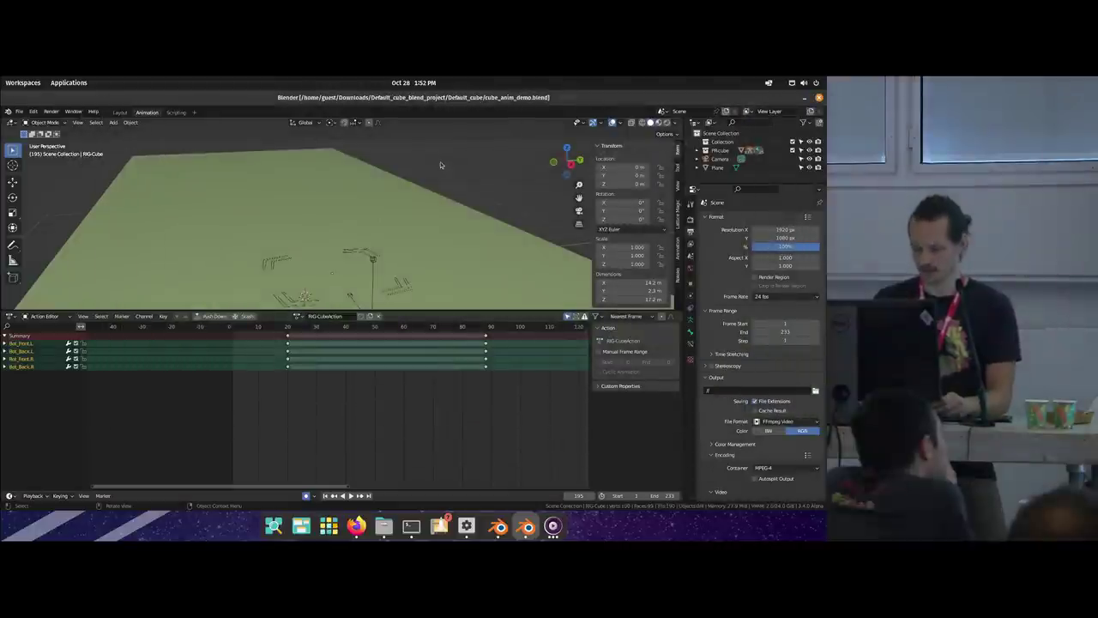
pyautogui.press('KP_0')
pyautogui.hotkey('shift', 'alt', 'z')
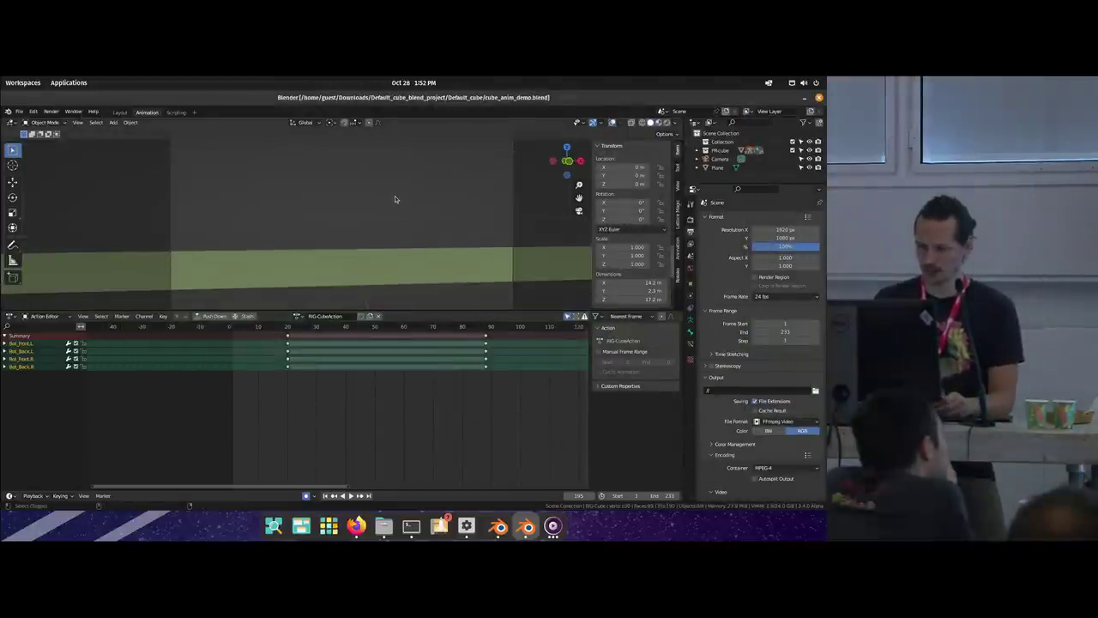
pyautogui.hotkey('ctrl', 'z')
# Step: Play the animation from the start, stop at frame 84, and scrub frames 80–90
pyautogui.click(226, 327)
pyautogui.press('space')
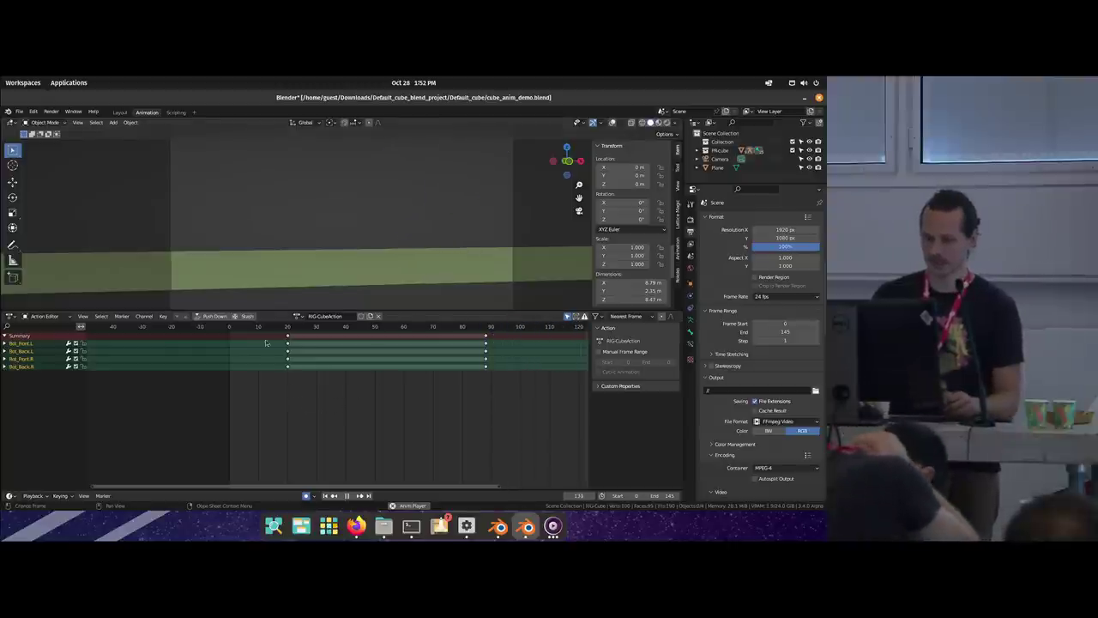
pyautogui.press('space')
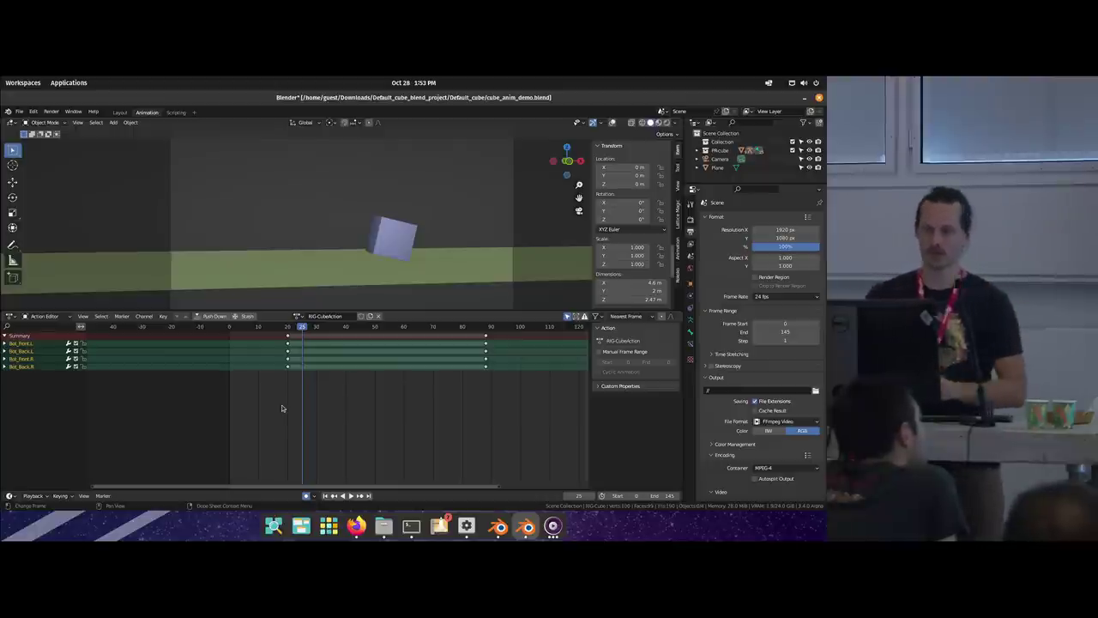
pyautogui.click(255, 333)
pyautogui.press('space')
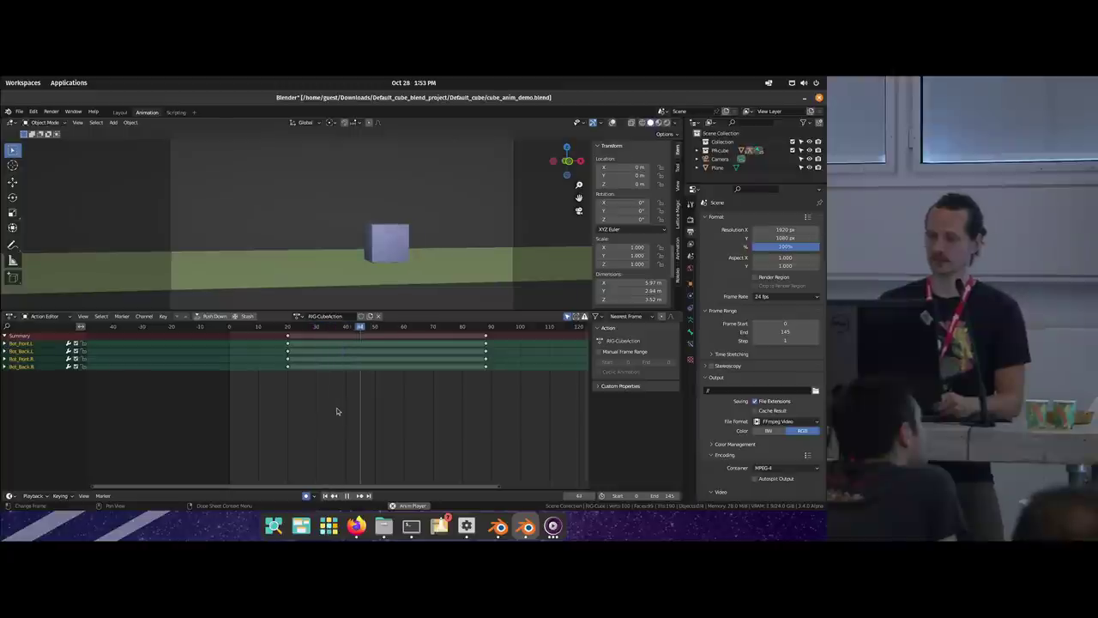
pyautogui.press('space')
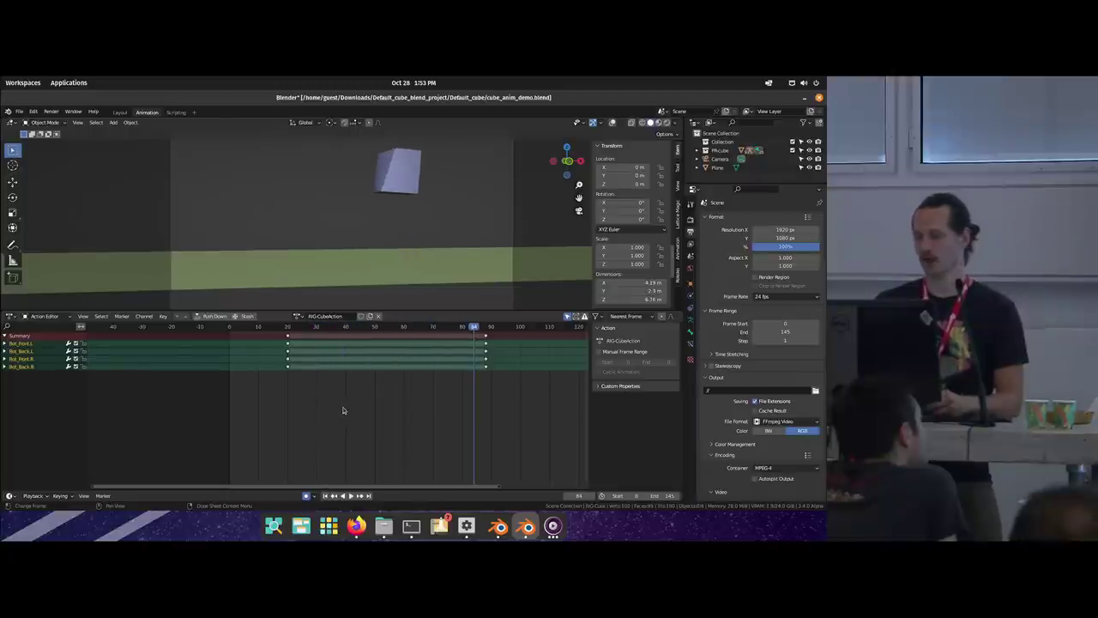
pyautogui.moveTo(494, 332)
pyautogui.mouseDown()
pyautogui.moveTo(451, 333)
pyautogui.moveTo(504, 334)
pyautogui.moveTo(474, 337)
pyautogui.mouseUp()
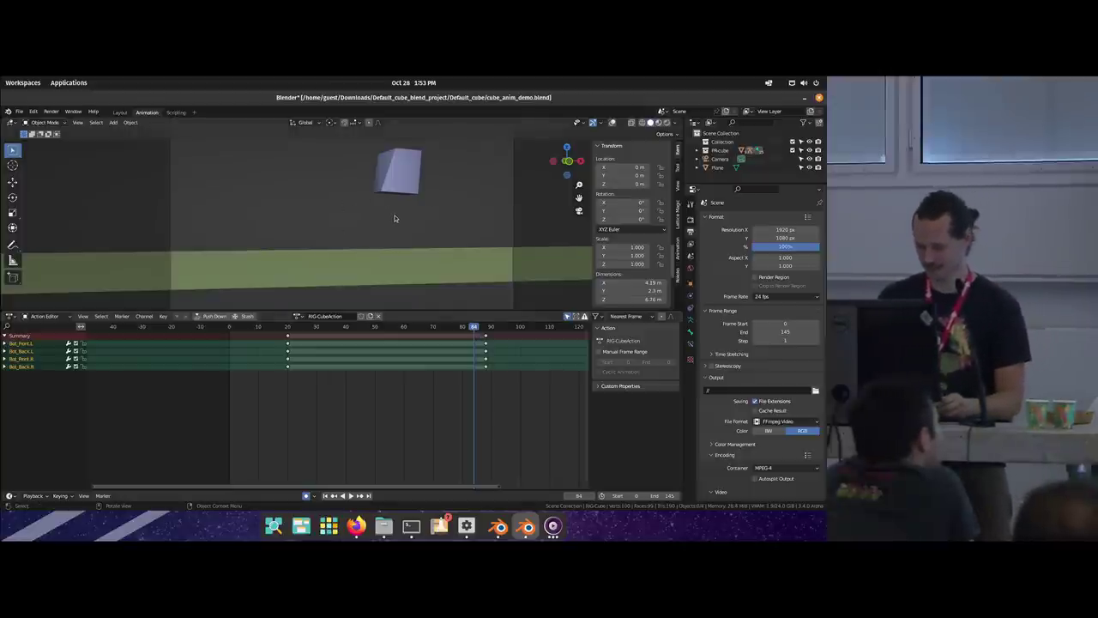
pyautogui.hotkey('shift', 'alt', 'z')
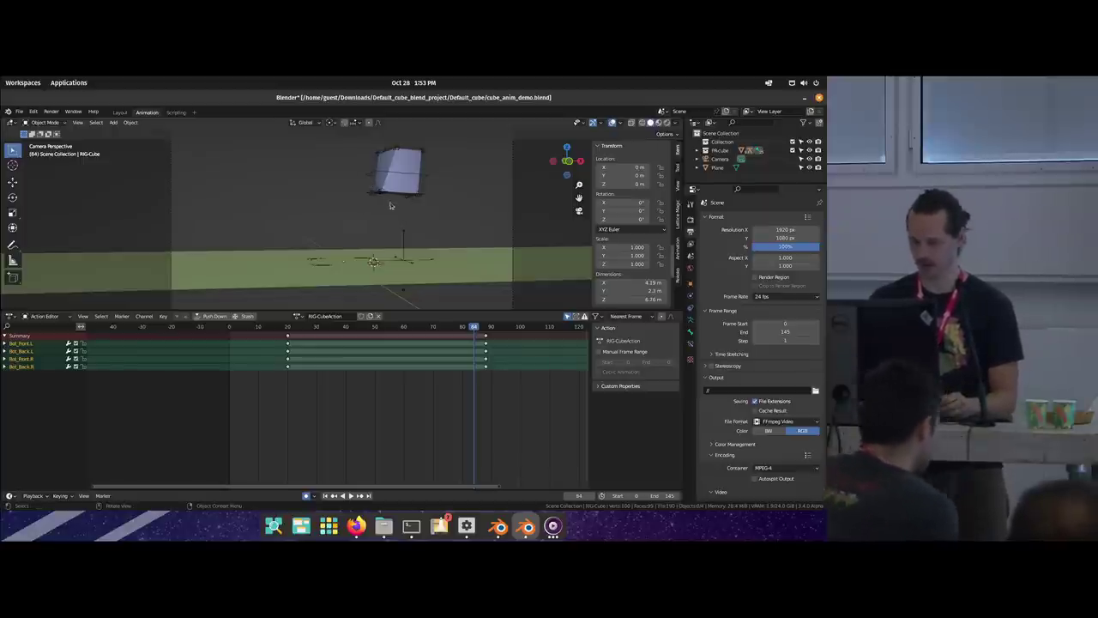
pyautogui.moveTo(389, 206); pyautogui.dragTo(369, 175, button='middle')
# Step: Enter Pose Mode and select Bot_Front.L, Bot_Front.R, Bot_Back.L and Bot_Back.R together
pyautogui.hotkey('ctrl', 'Tab')
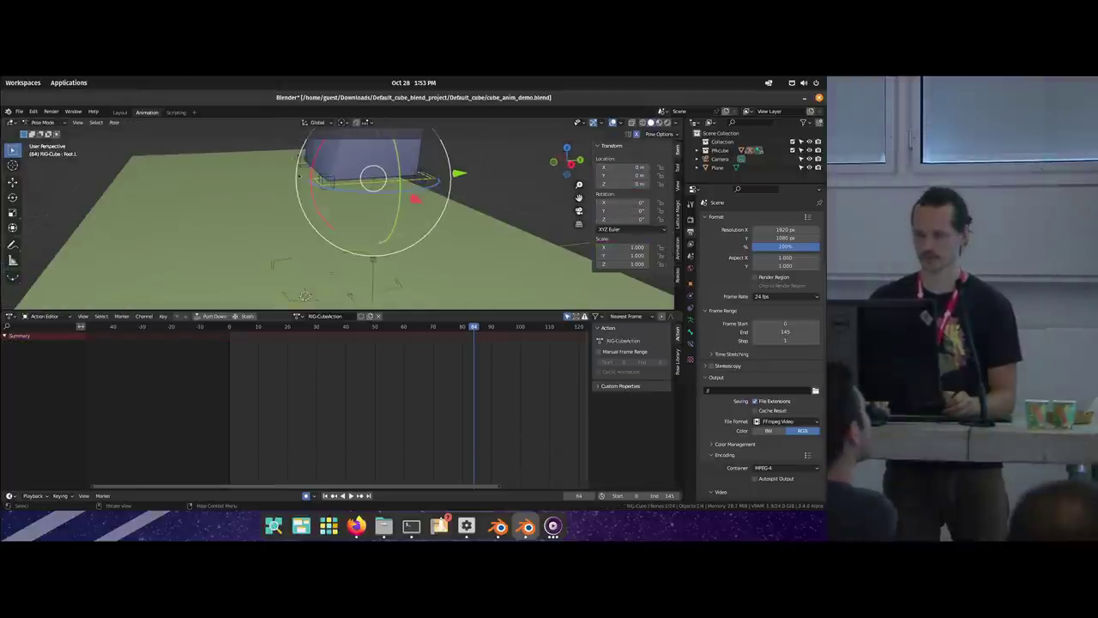
pyautogui.click(302, 158)
pyautogui.keyDown('shift'); pyautogui.click(326, 179); pyautogui.keyUp('shift')
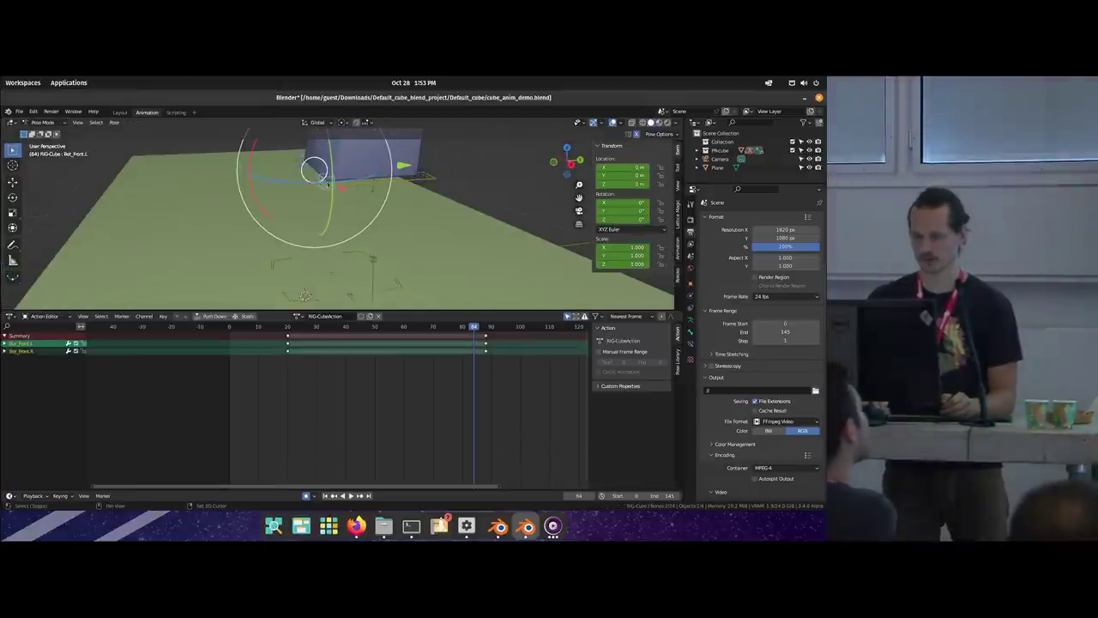
pyautogui.keyDown('shift'); pyautogui.click(417, 176); pyautogui.keyUp('shift')
pyautogui.moveTo(417, 176); pyautogui.dragTo(326, 240, button='middle')
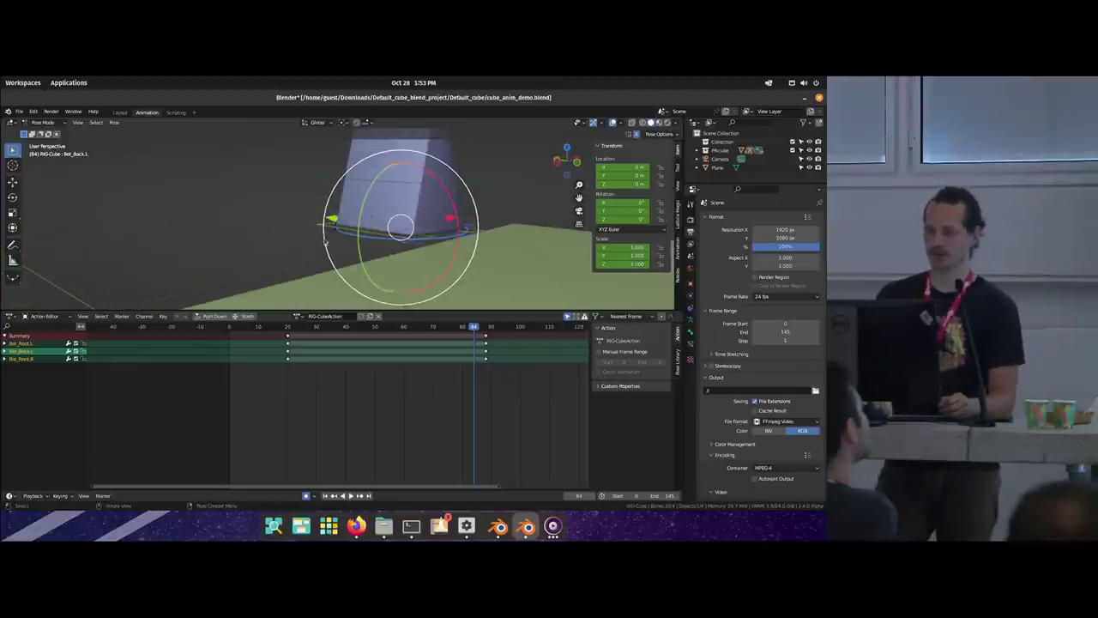
pyautogui.keyDown('shift'); pyautogui.click(331, 230); pyautogui.keyUp('shift')
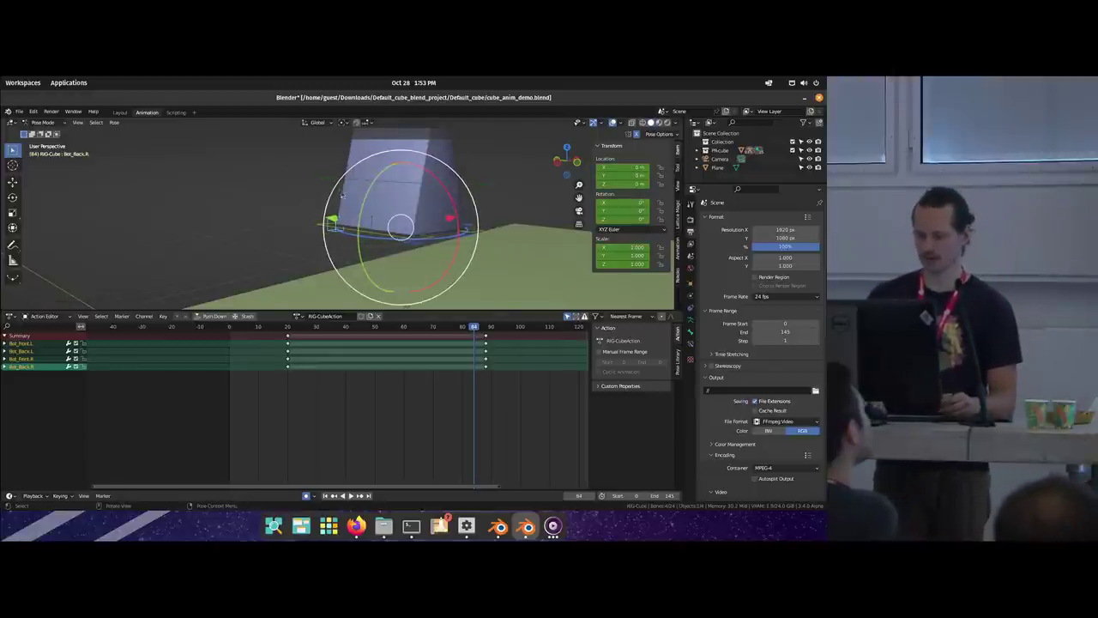
# Step: Return to camera view, deselect the keyframes, and move the playhead to frame 5
pyautogui.moveTo(332, 208)
pyautogui.mouseDown(button='middle')
pyautogui.moveTo(344, 202)
pyautogui.moveTo(335, 207)
pyautogui.mouseUp(button='middle')
pyautogui.press('KP_0')
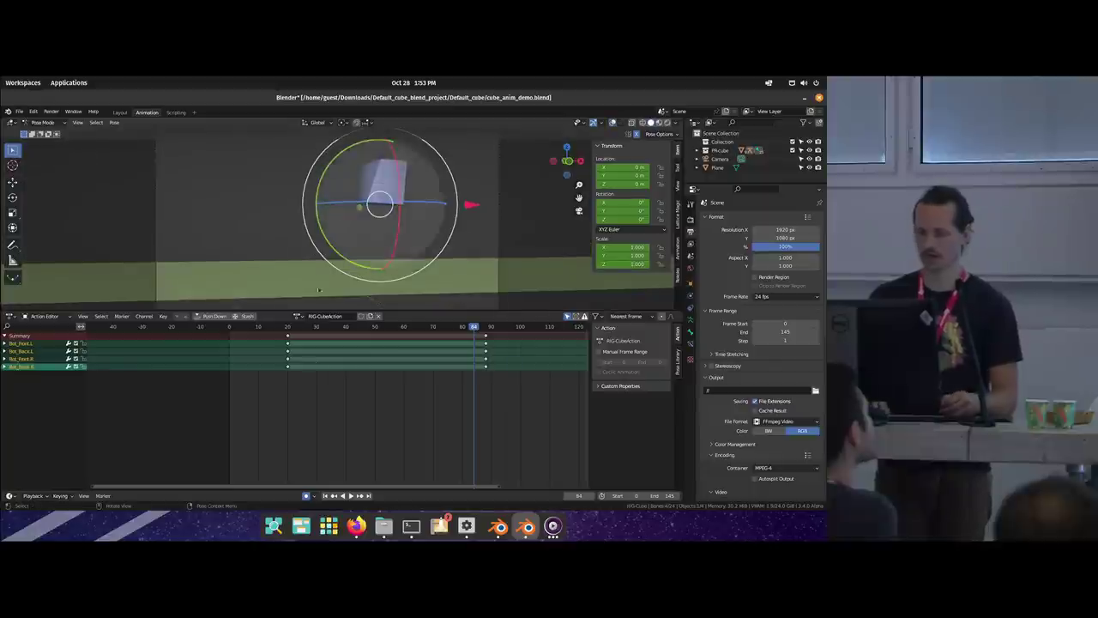
pyautogui.click(273, 400)
pyautogui.moveTo(230, 334); pyautogui.dragTo(244, 331)
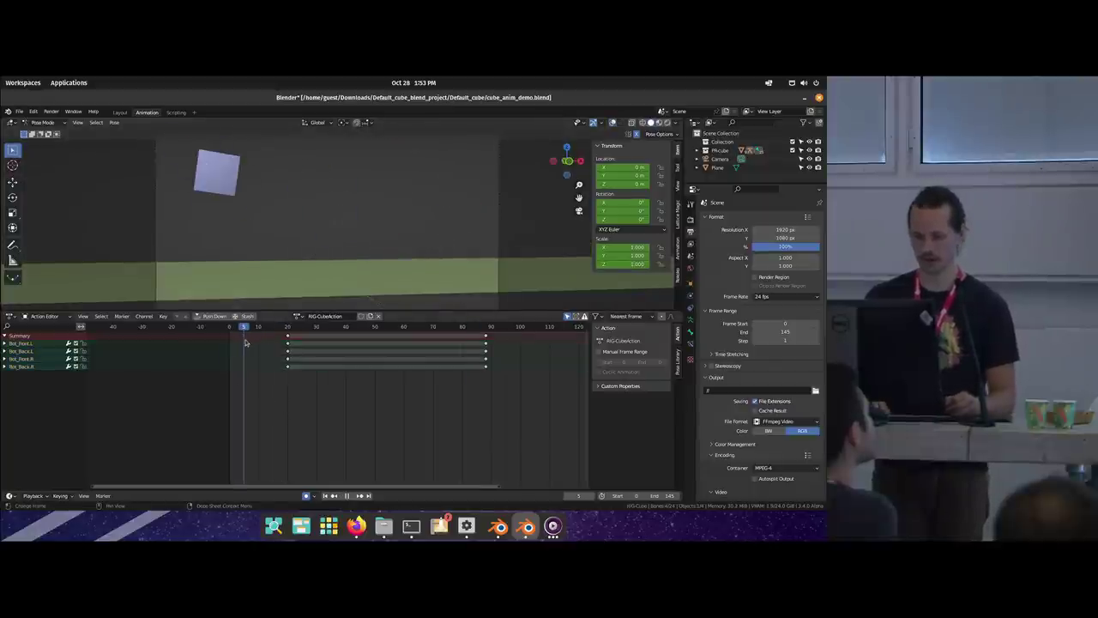
# Step: In the Graph Editor at frame 26, select the root then the PVTTorso bone, viewed close up
pyautogui.hotkey('ctrl', 'Tab')
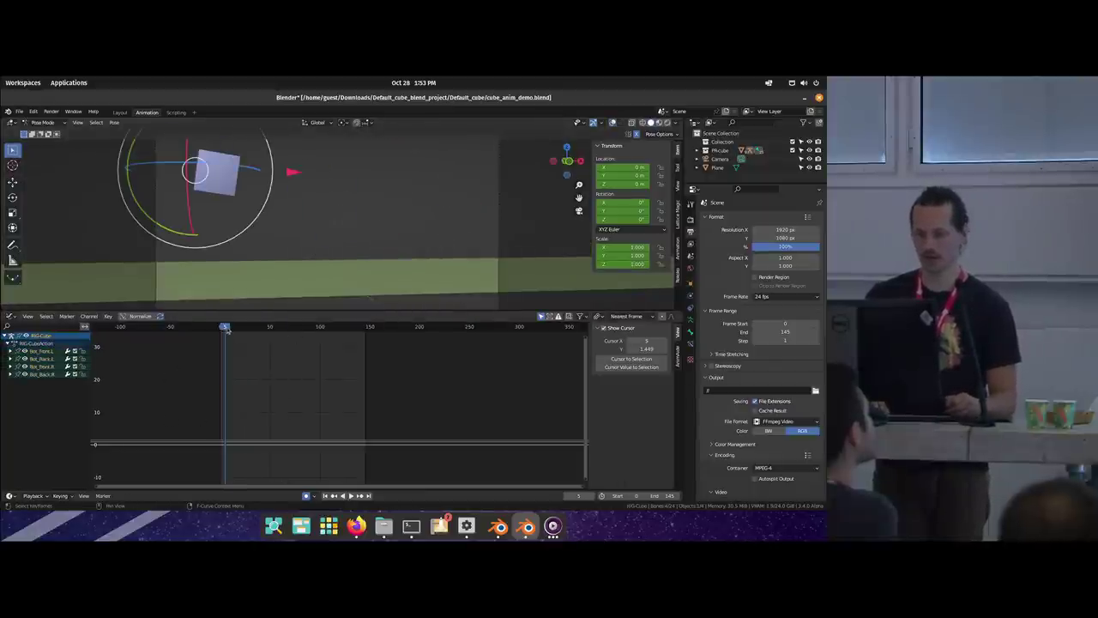
pyautogui.press('space')
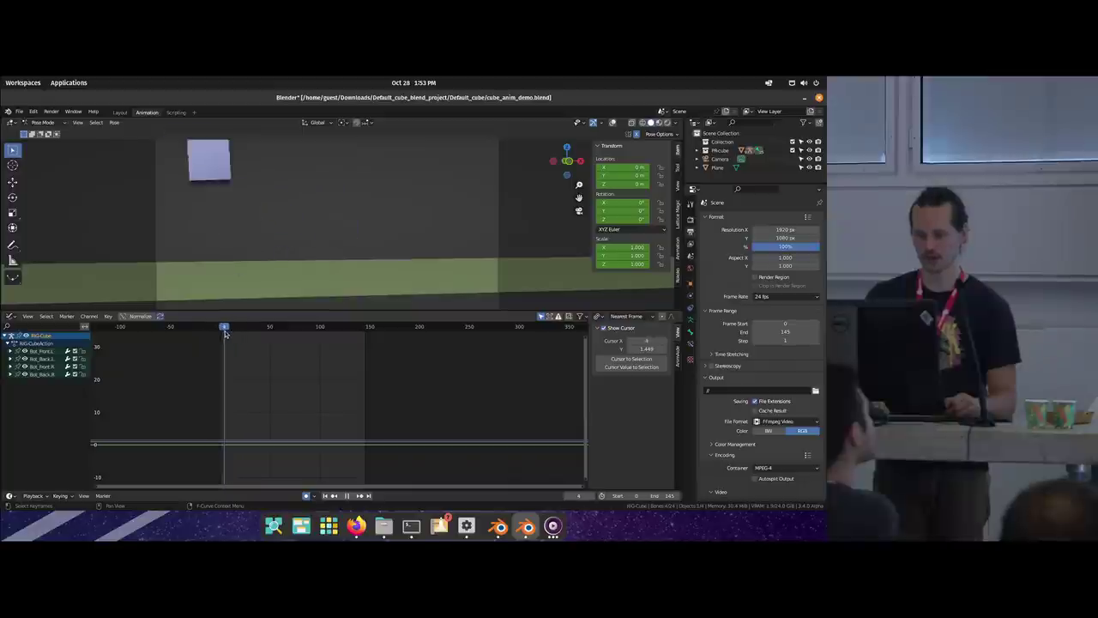
pyautogui.moveTo(252, 328); pyautogui.dragTo(247, 329)
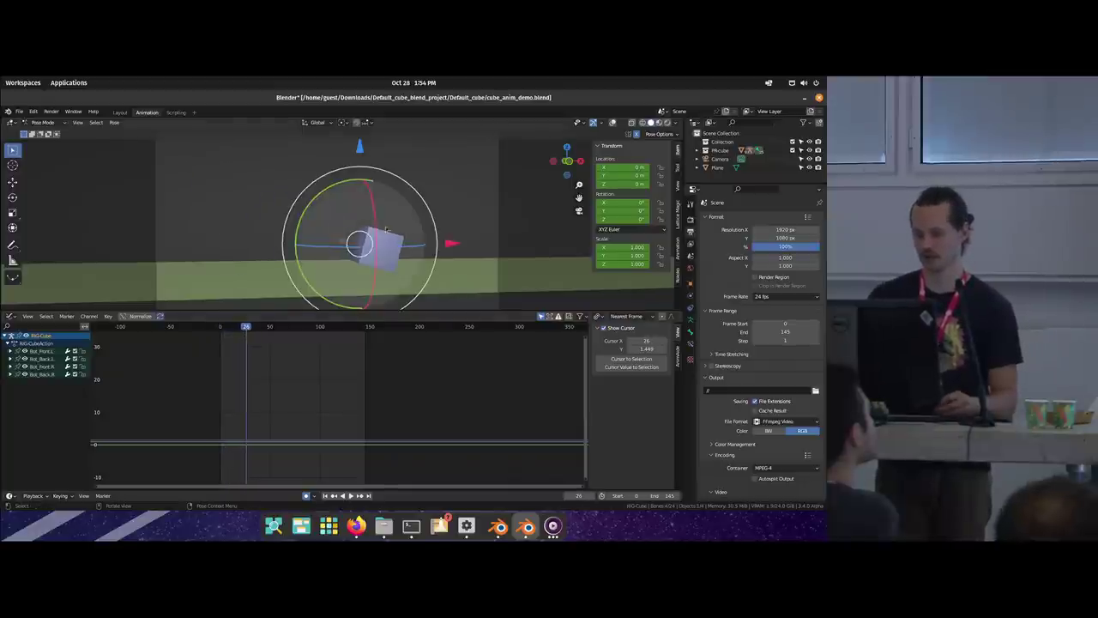
pyautogui.click(348, 215)
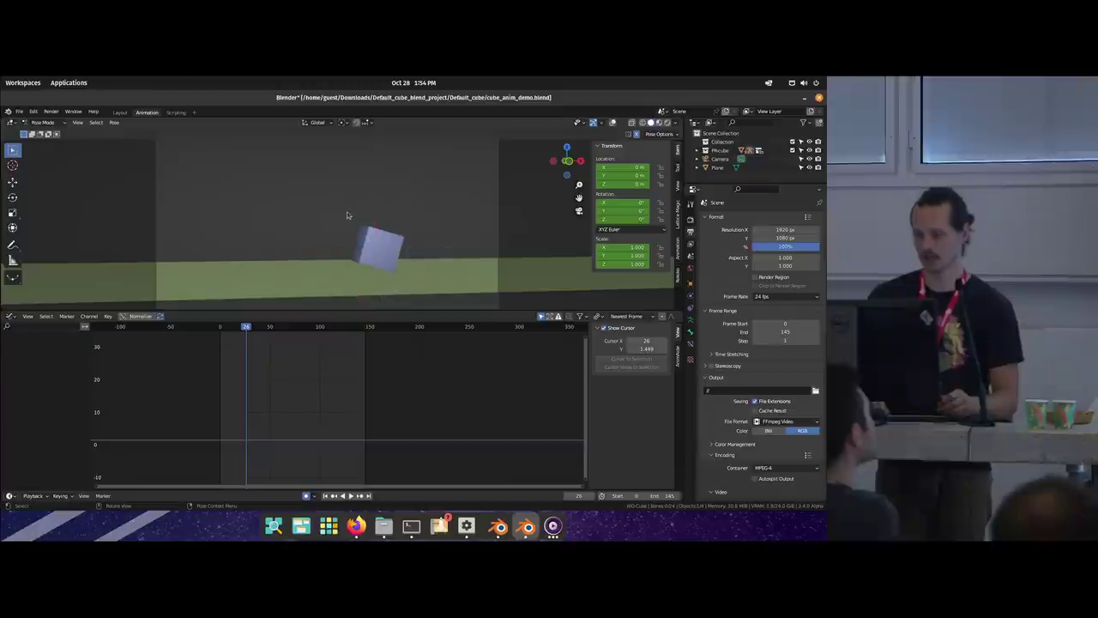
pyautogui.click(359, 274)
pyautogui.moveTo(358, 275); pyautogui.dragTo(339, 257, button='middle')
pyautogui.click(336, 298)
pyautogui.scroll(4, 326, 230)
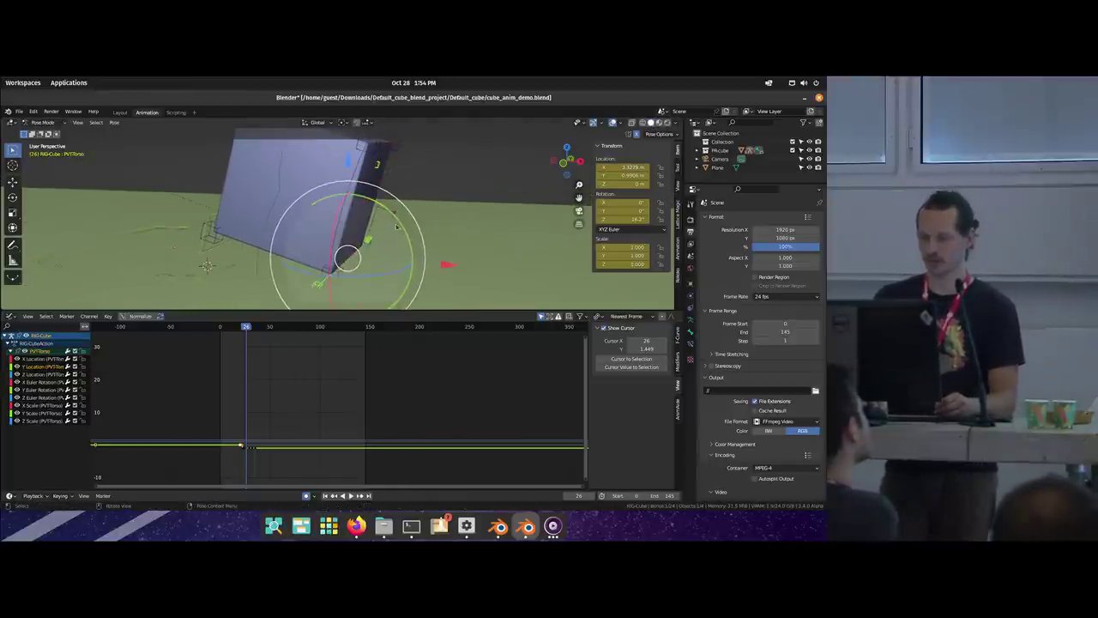
# Step: Rotate the PVTTorso bone to 16.2° at frame 26
pyautogui.press('r')
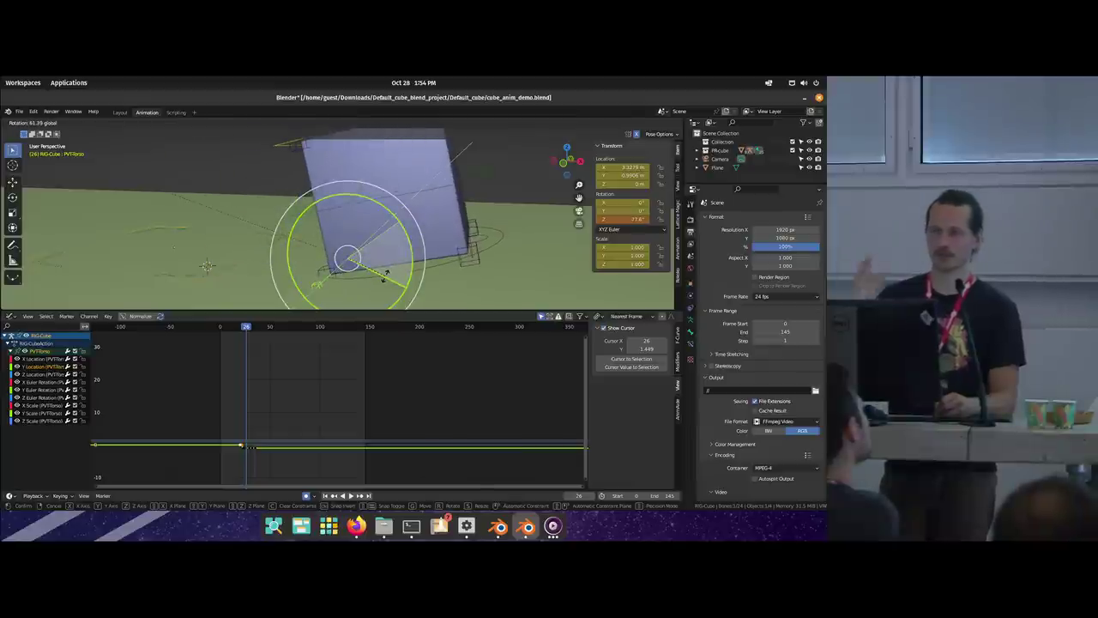
pyautogui.click(363, 227)
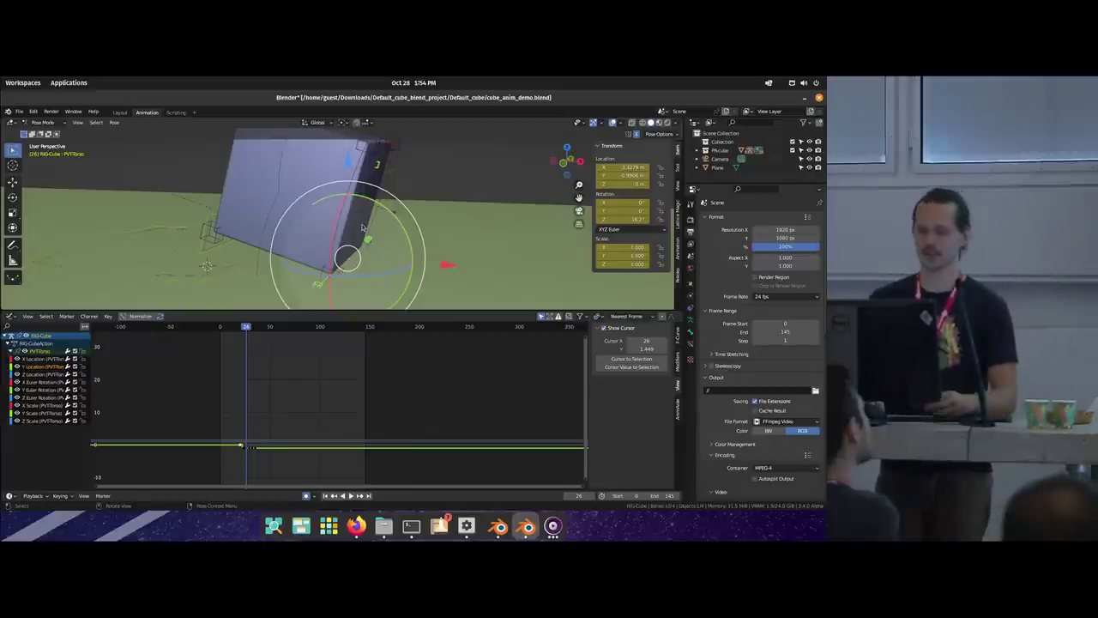
pyautogui.scroll(-3, 326, 206)
pyautogui.moveTo(326, 206); pyautogui.dragTo(264, 353, button='middle')
# Step: Play and scrub through frames 14–39 until the cube stands upright, then reselect the bone
pyautogui.press('space')
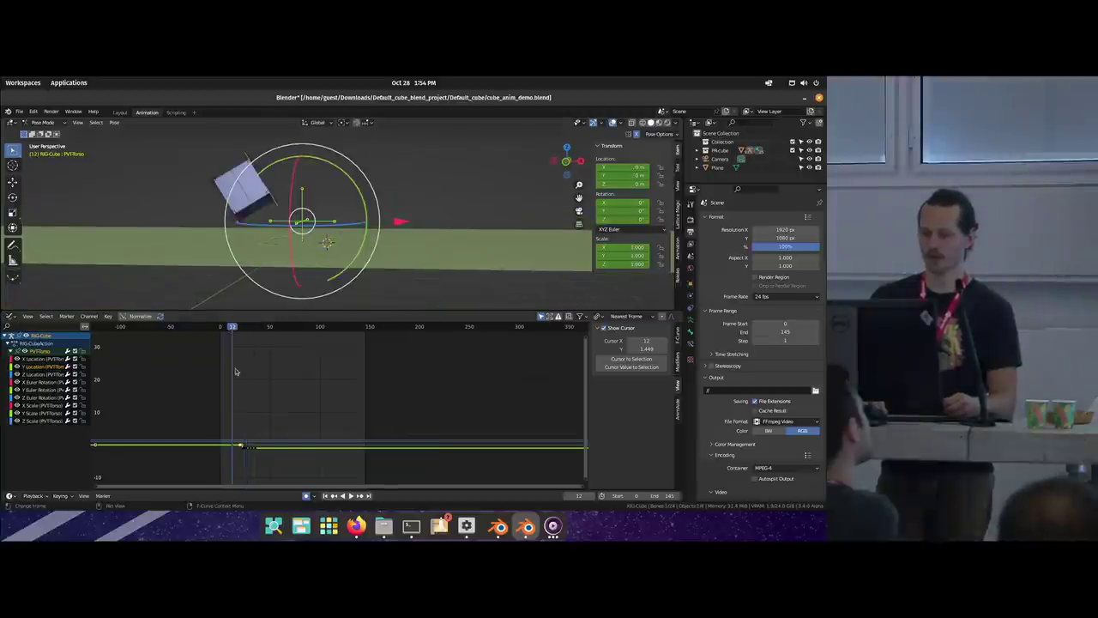
pyautogui.click(222, 330)
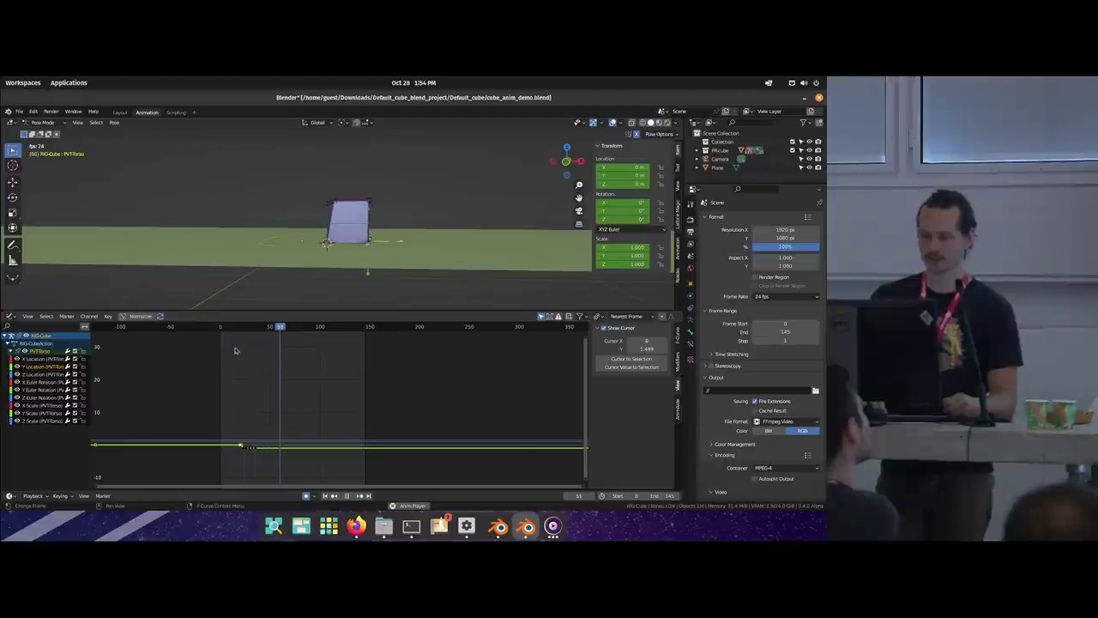
pyautogui.click(233, 331)
pyautogui.press('space')
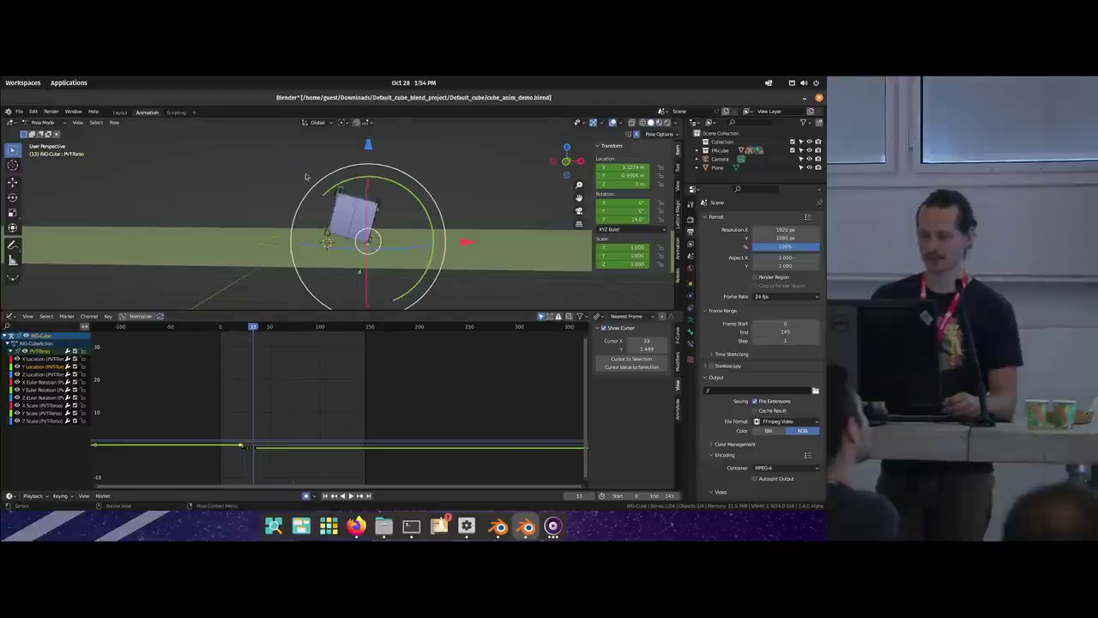
pyautogui.moveTo(254, 329); pyautogui.dragTo(255, 330)
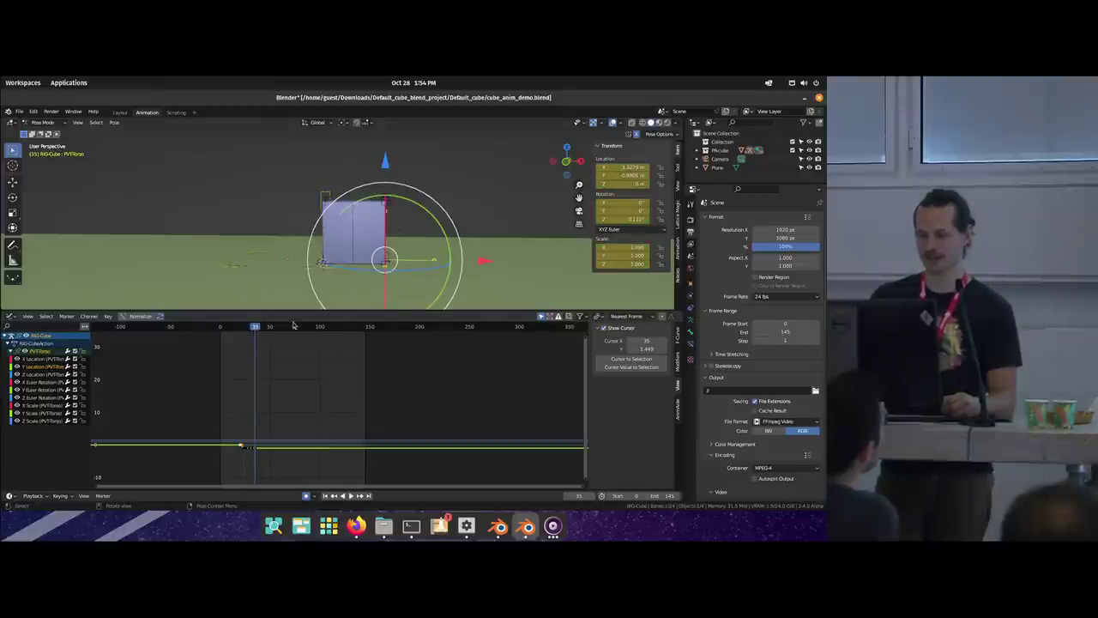
pyautogui.press('space')
pyautogui.moveTo(259, 331); pyautogui.dragTo(257, 332)
pyautogui.press('space')
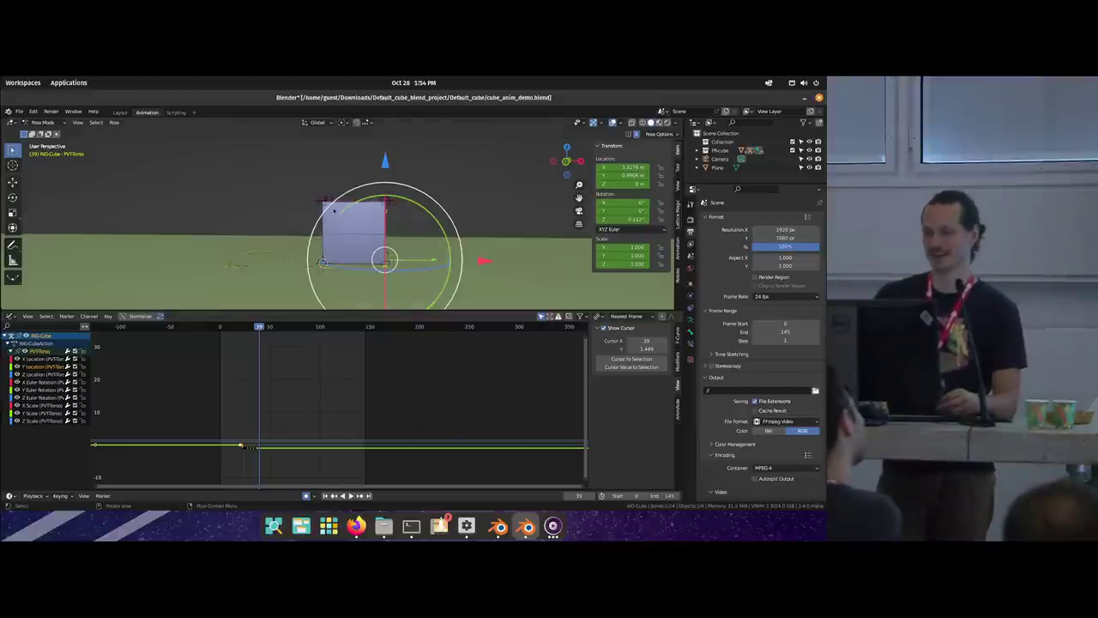
pyautogui.hotkey('ctrl', 'shift', 'space')
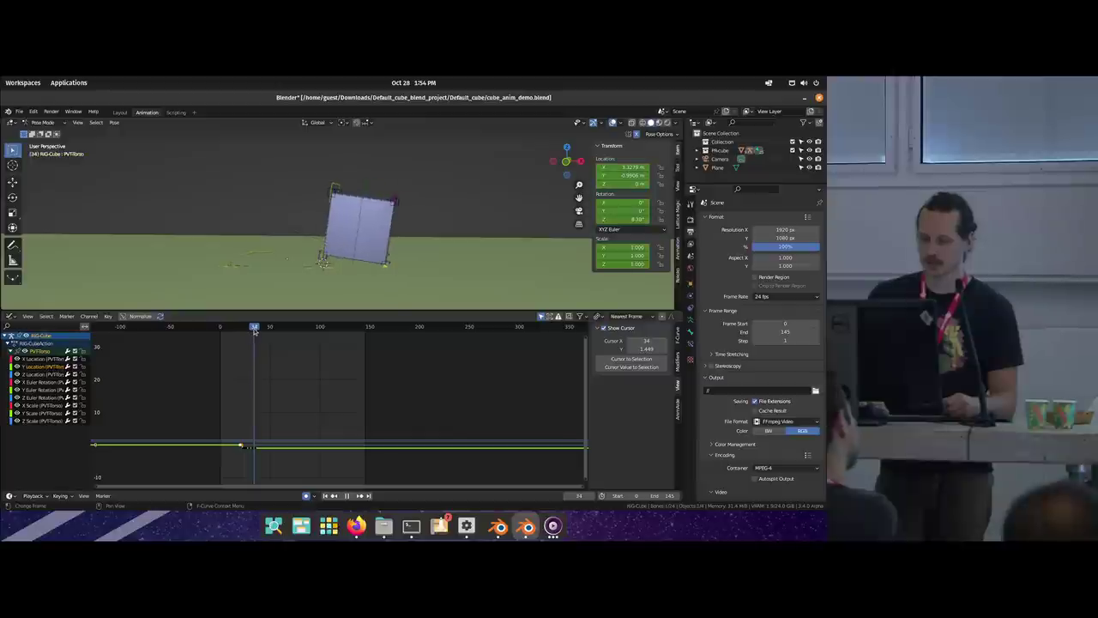
pyautogui.press('space')
pyautogui.click(352, 230)
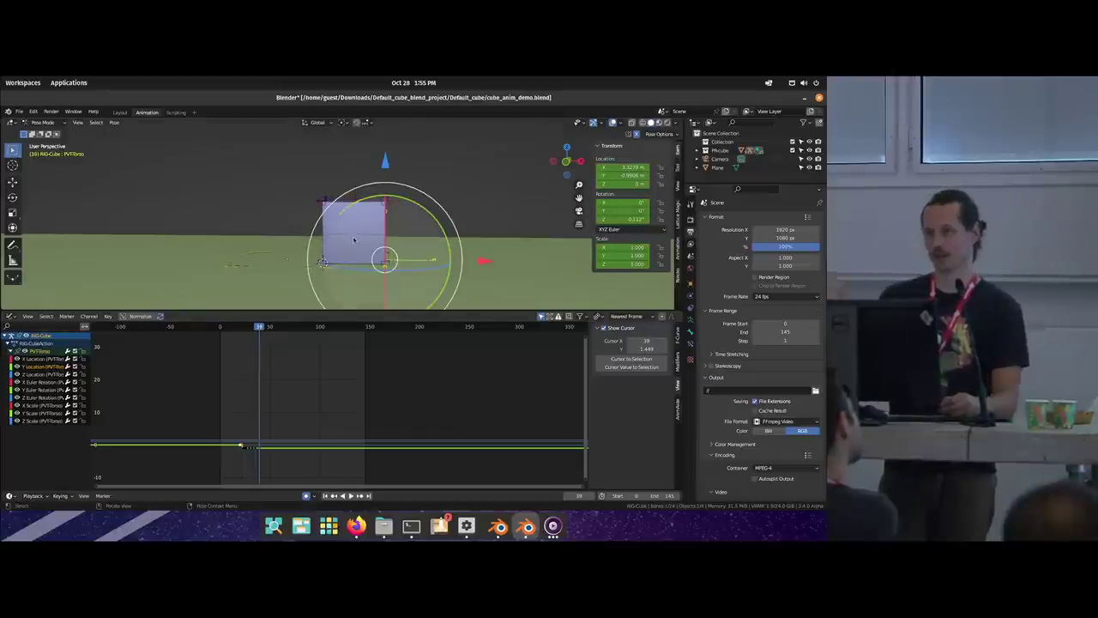
# Step: Show the Animation sidebar tab, select the Torso bone, and zoom the graph onto its curves
pyautogui.hotkey('ctrl', 'z')
pyautogui.hotkey('ctrl', 'z')
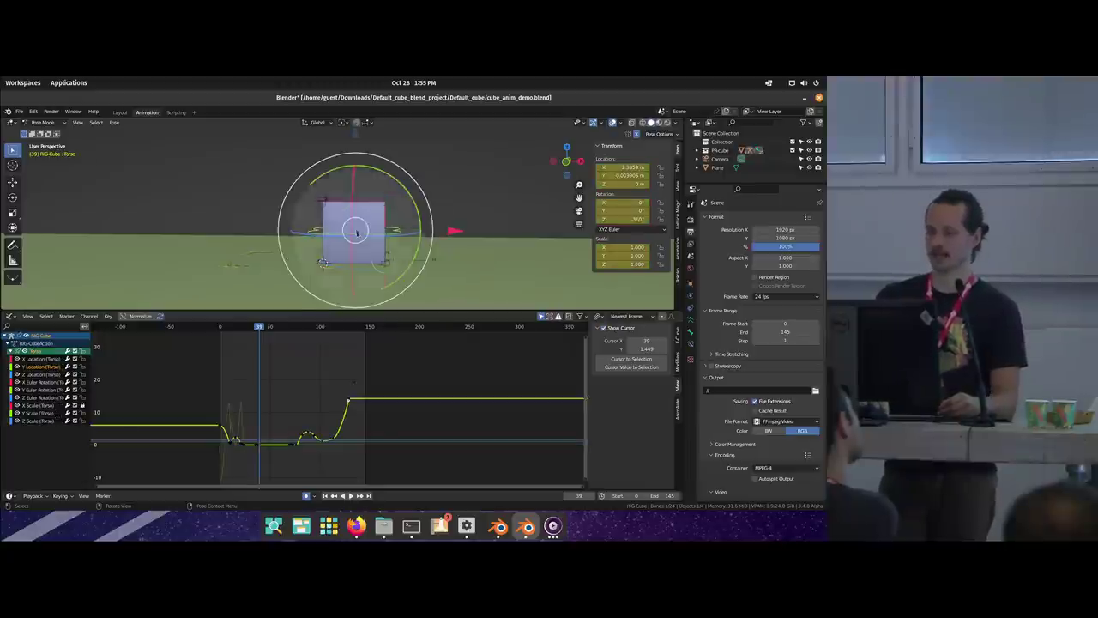
pyautogui.click(679, 250)
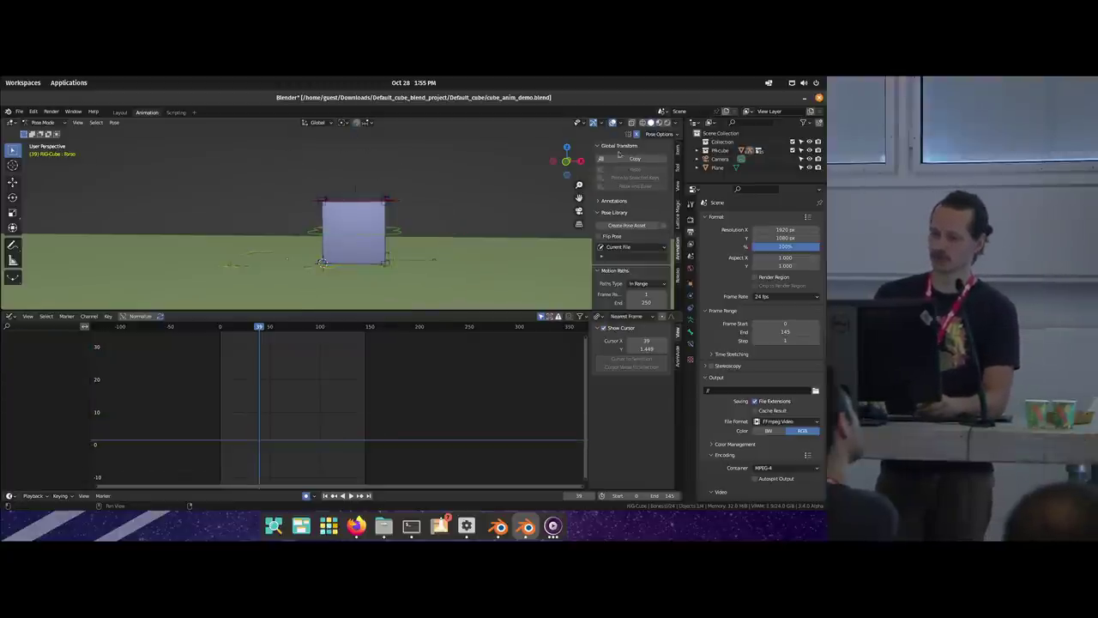
pyautogui.click(399, 231)
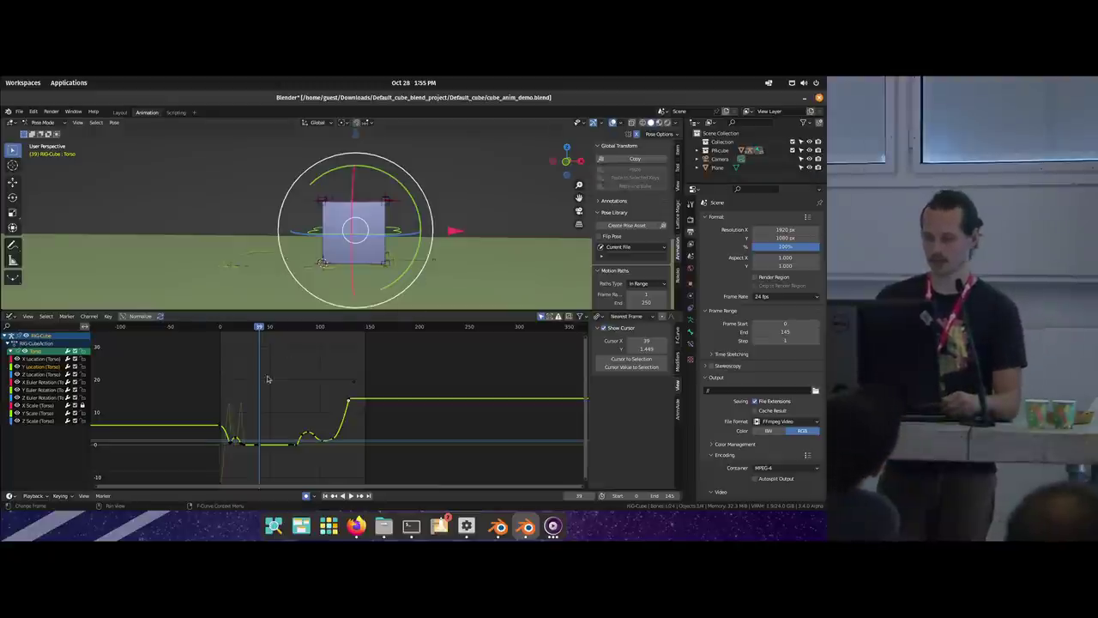
pyautogui.keyDown('ctrl'); pyautogui.moveTo(297, 386); pyautogui.dragTo(324, 431, button='middle'); pyautogui.keyUp('ctrl')
pyautogui.hotkey('shift', 'ctrl', 'space')
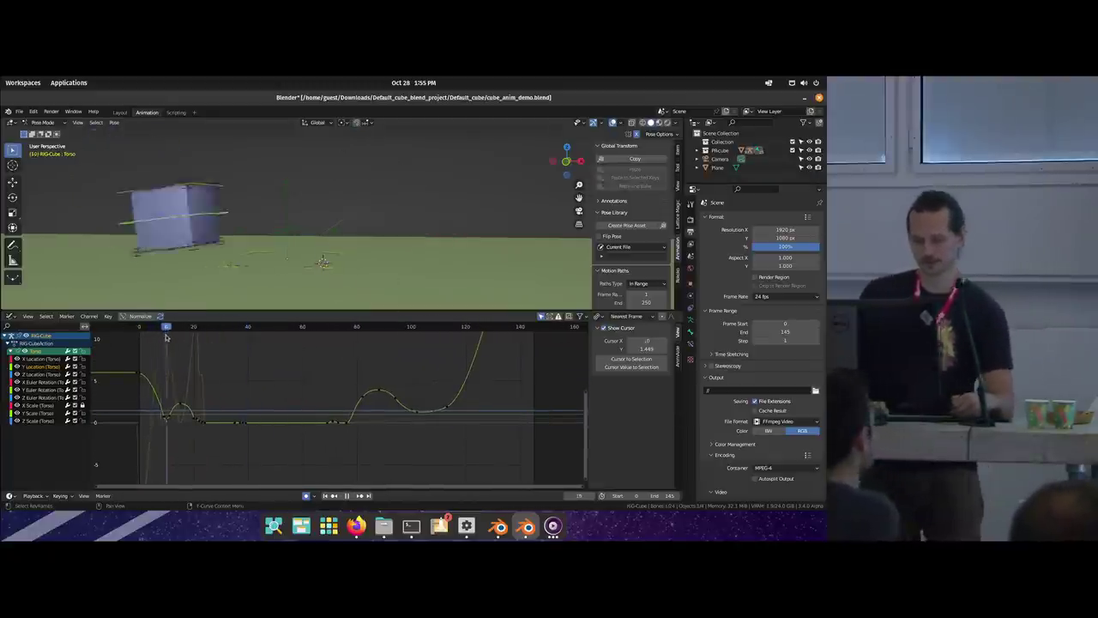
# Step: Play the Torso animation, then scrub the playhead from frame 61 onward, stopping at frame 96
pyautogui.press('space')
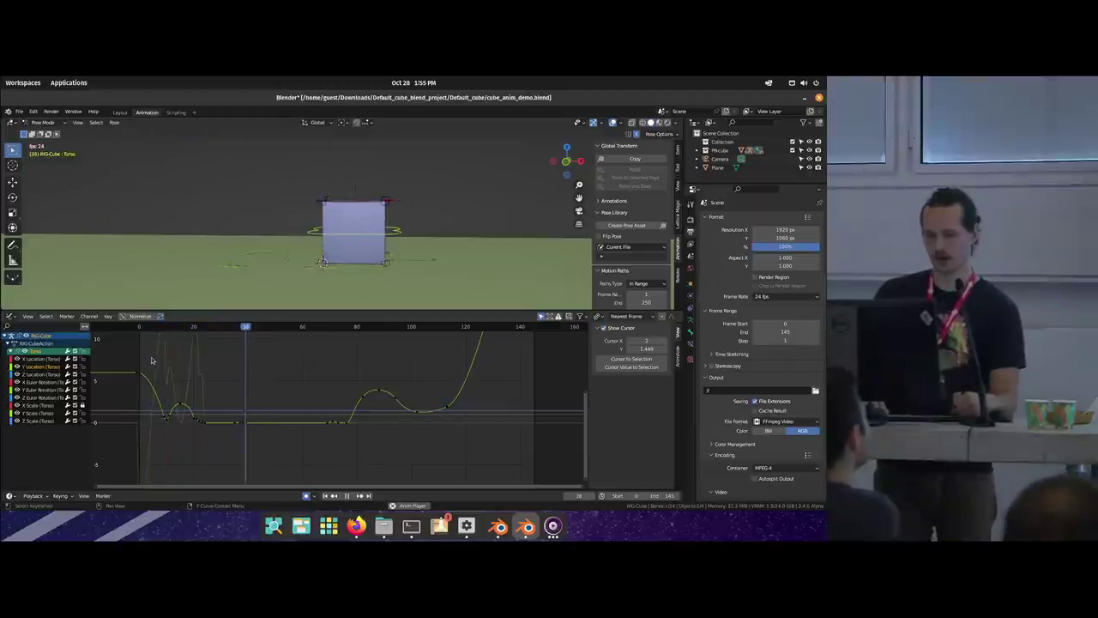
pyautogui.hotkey('shift', 'Left')
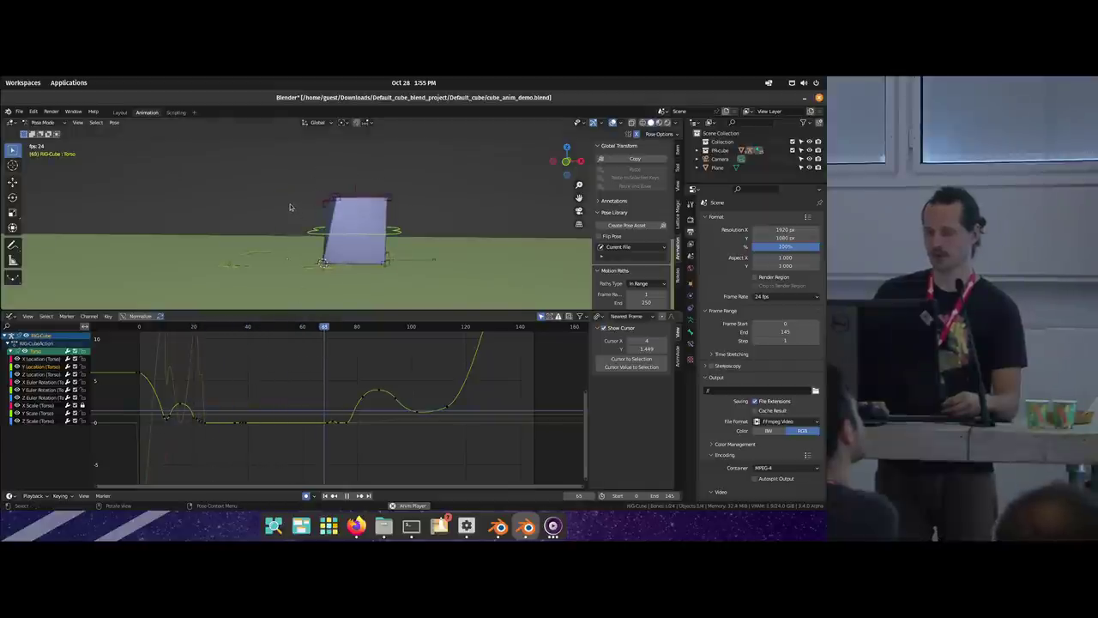
pyautogui.click(305, 329)
pyautogui.moveTo(324, 331); pyautogui.dragTo(370, 332)
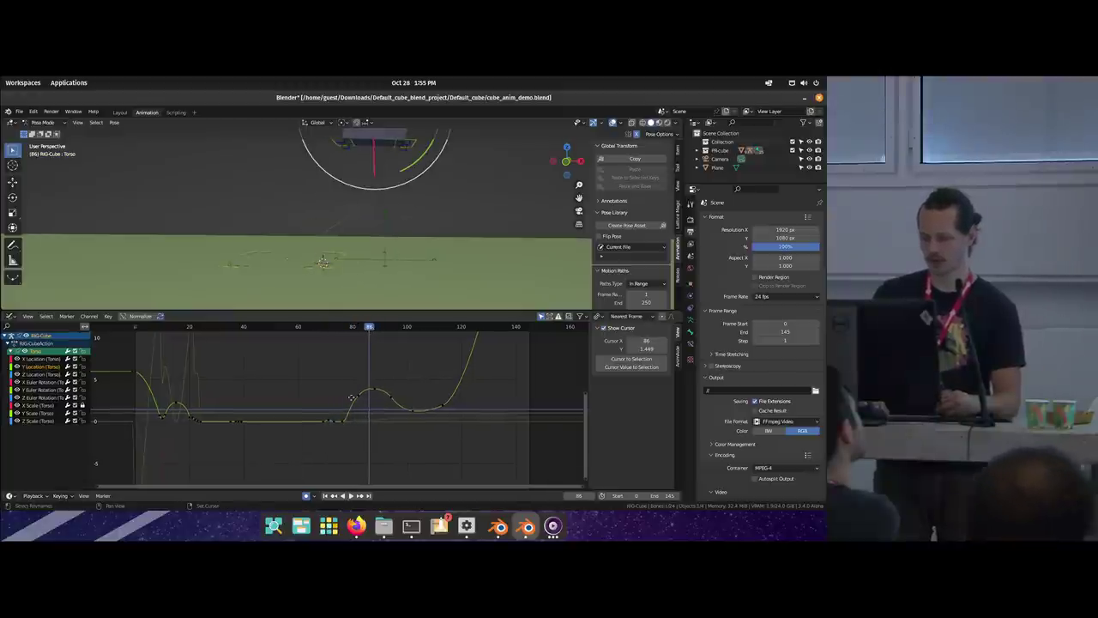
pyautogui.moveTo(352, 398); pyautogui.dragTo(318, 396, button='middle')
pyautogui.moveTo(335, 332); pyautogui.dragTo(366, 354)
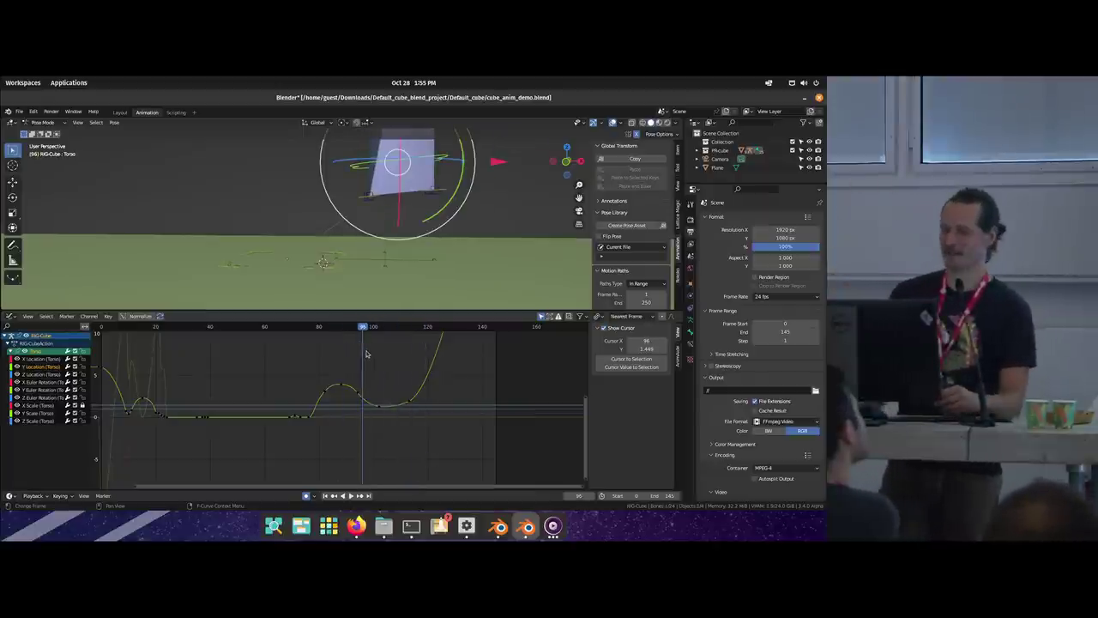
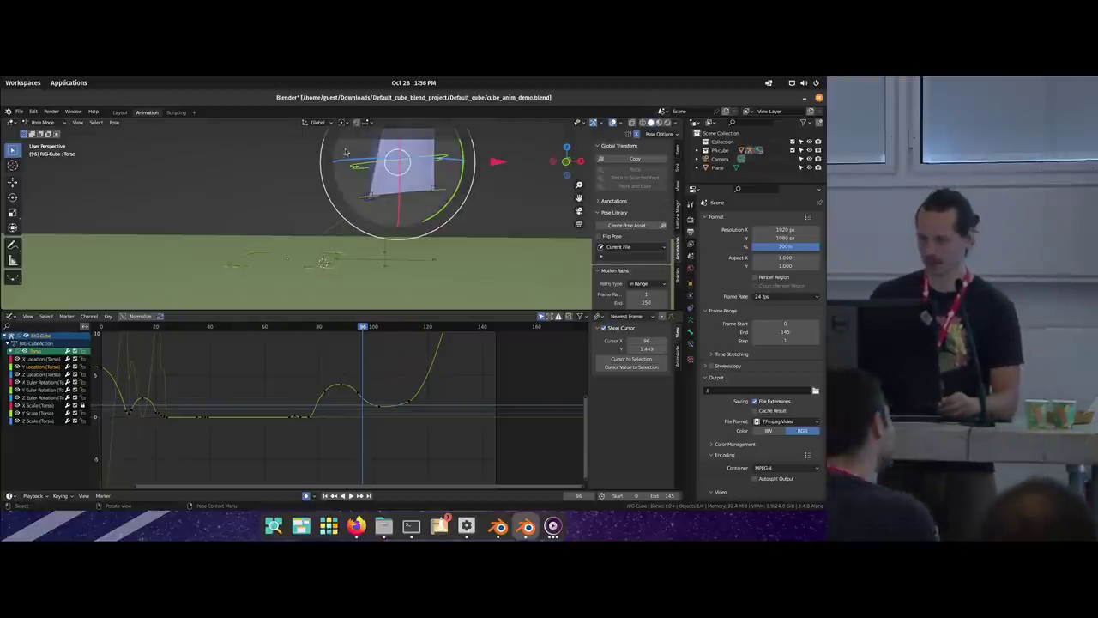
# Step: Select the four bottom bones: Bot_Front.L, Bot_Front.R, Bot_Back.R and Bot_Back.L
pyautogui.click(434, 189)
pyautogui.keyDown('shift'); pyautogui.click(390, 219); pyautogui.keyUp('shift')
pyautogui.moveTo(390, 218); pyautogui.dragTo(409, 237, button='middle')
pyautogui.keyDown('shift'); pyautogui.click(377, 195); pyautogui.keyUp('shift')
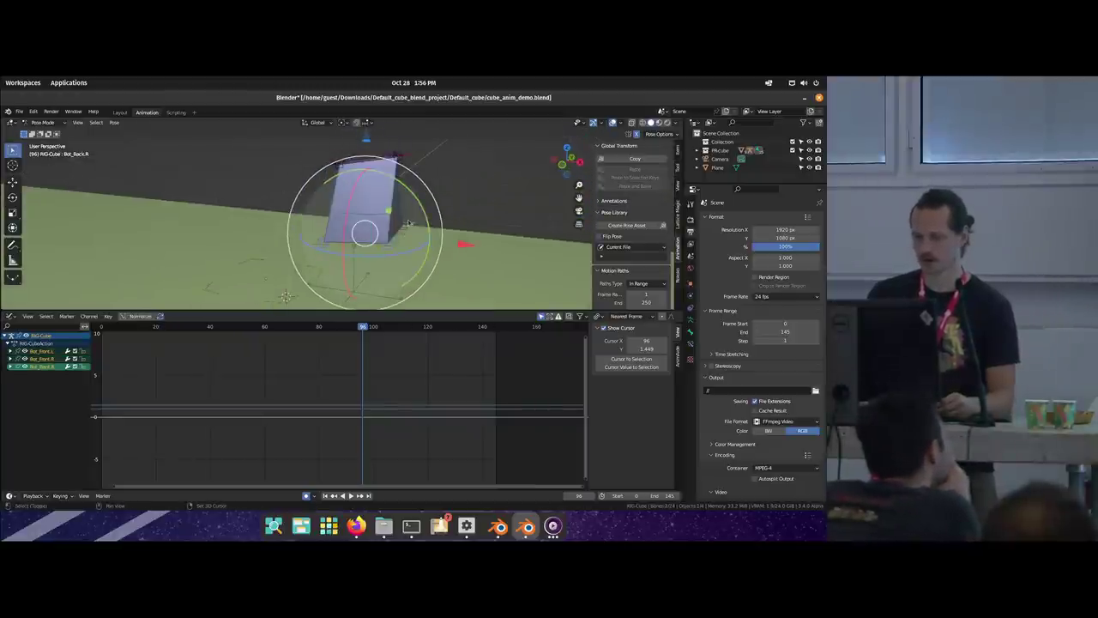
pyautogui.keyDown('shift'); pyautogui.click(407, 223); pyautogui.keyUp('shift')
# Step: Scale the four bottom bones together around their Bounding Box Center pivot
pyautogui.click(343, 123)
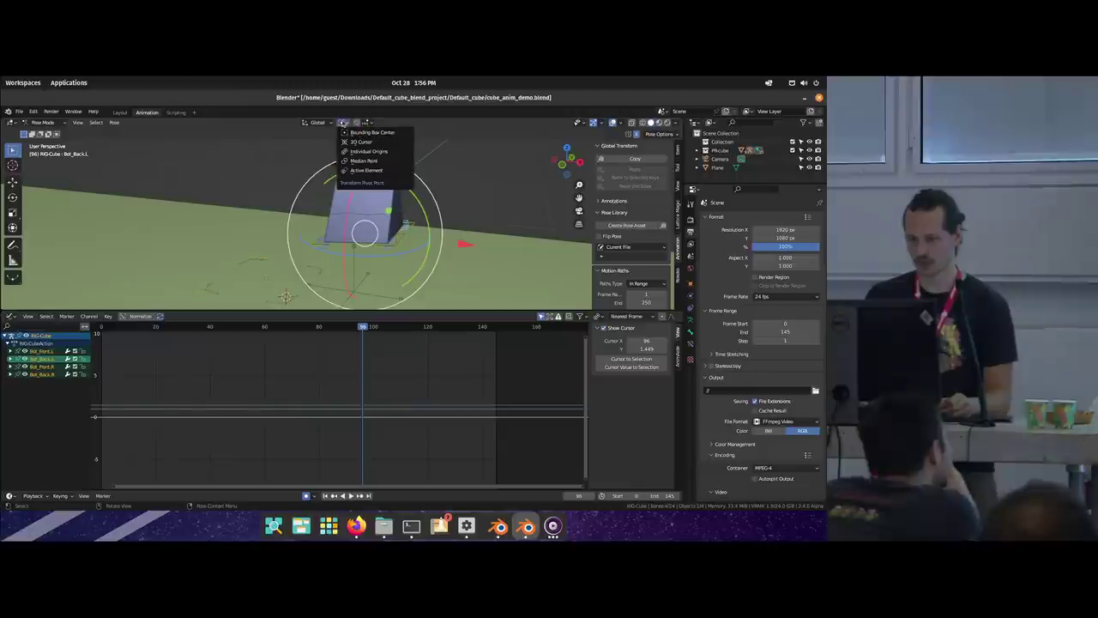
pyautogui.click(344, 132)
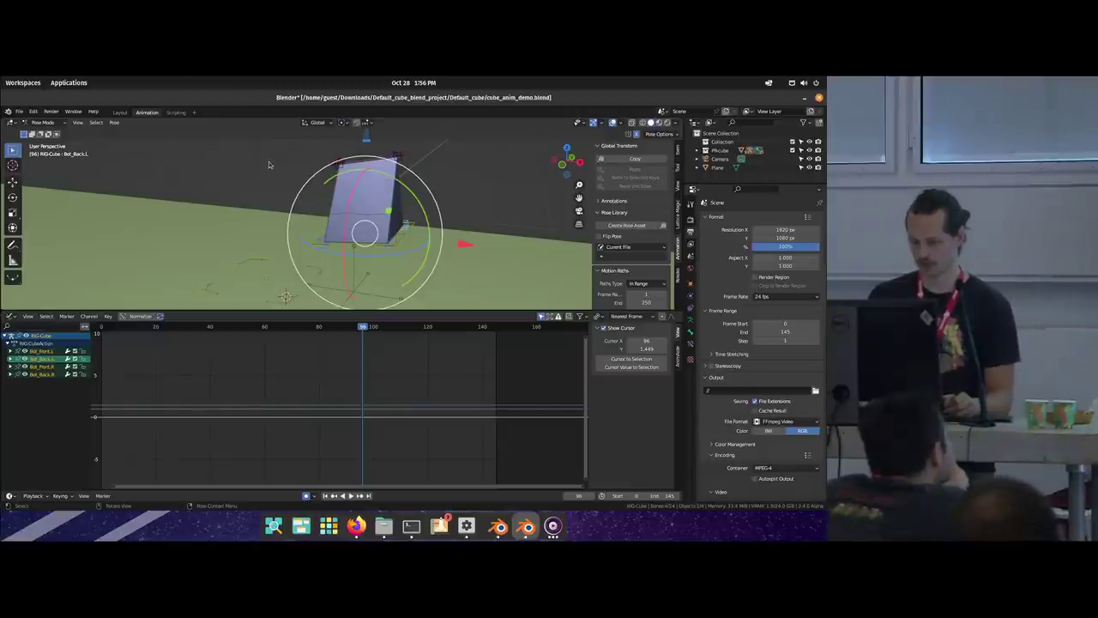
pyautogui.press('s')
pyautogui.click(273, 165)
# Step: Show the action's keyframes, switch to camera view and enlarge the 3D viewport
pyautogui.hotkey('ctrl', 'Tab')
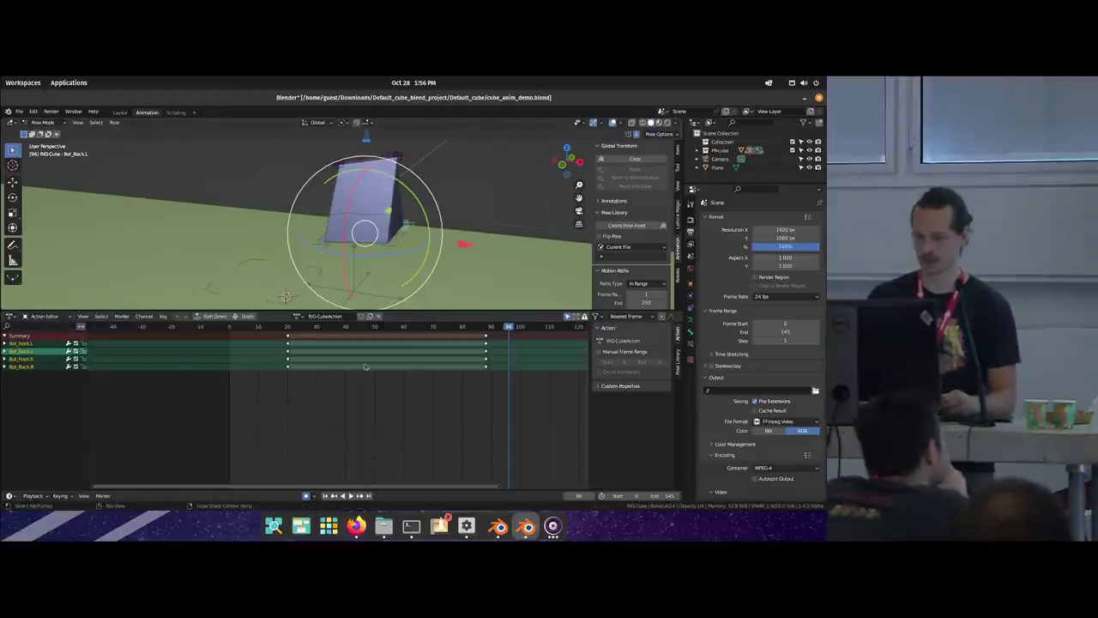
pyautogui.hscroll(1, 351, 437)
pyautogui.press('KP_0')
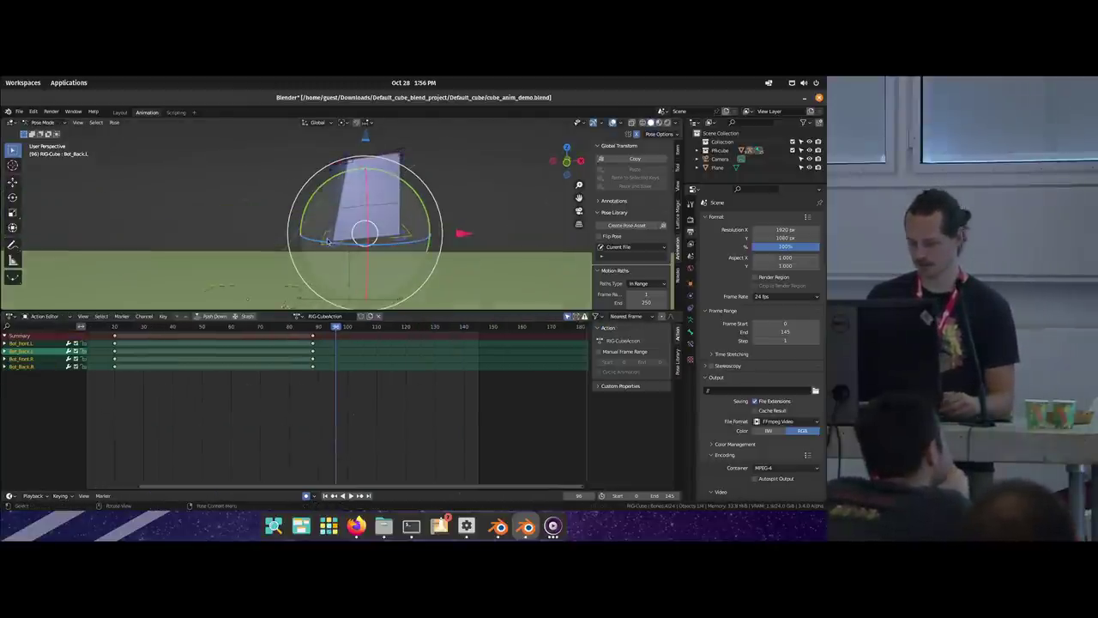
pyautogui.scroll(-4, 287, 175)
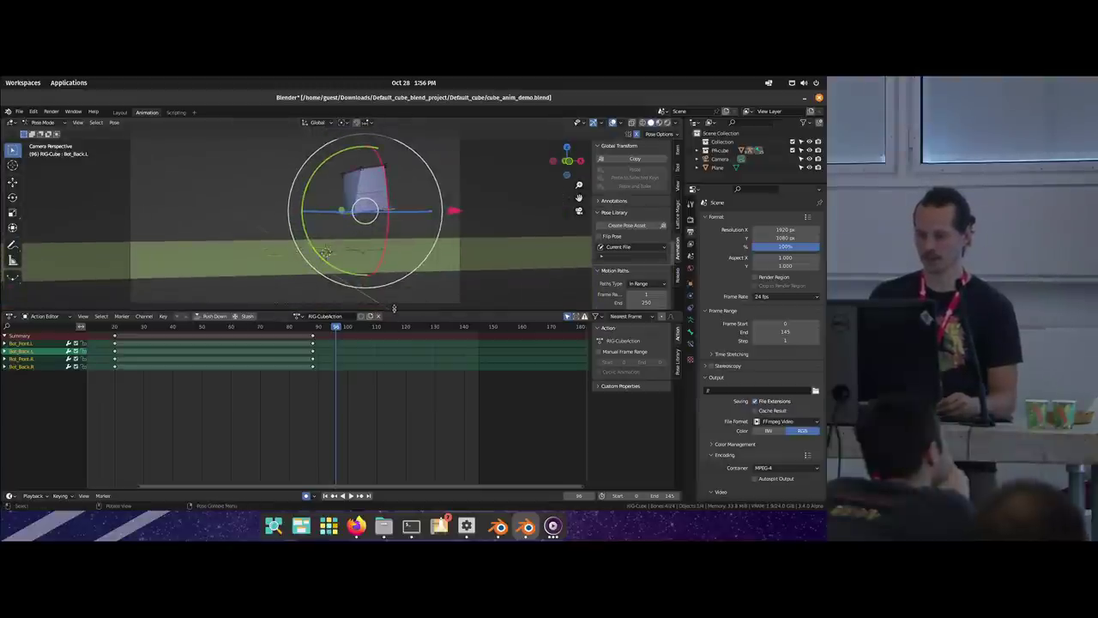
pyautogui.moveTo(394, 308); pyautogui.dragTo(394, 370)
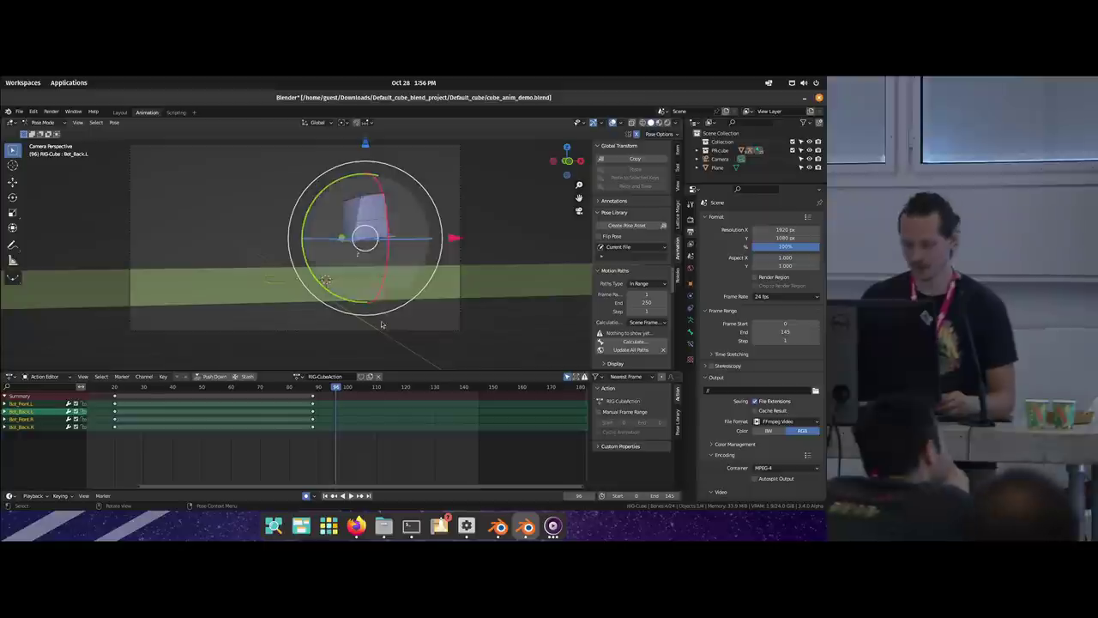
# Step: Key the rig's pose at frame 85, then scale the bottom bones to about 0.32 at frame 90
pyautogui.moveTo(305, 388)
pyautogui.mouseDown()
pyautogui.moveTo(316, 387)
pyautogui.moveTo(304, 398)
pyautogui.moveTo(320, 393)
pyautogui.mouseUp()
pyautogui.press('i')
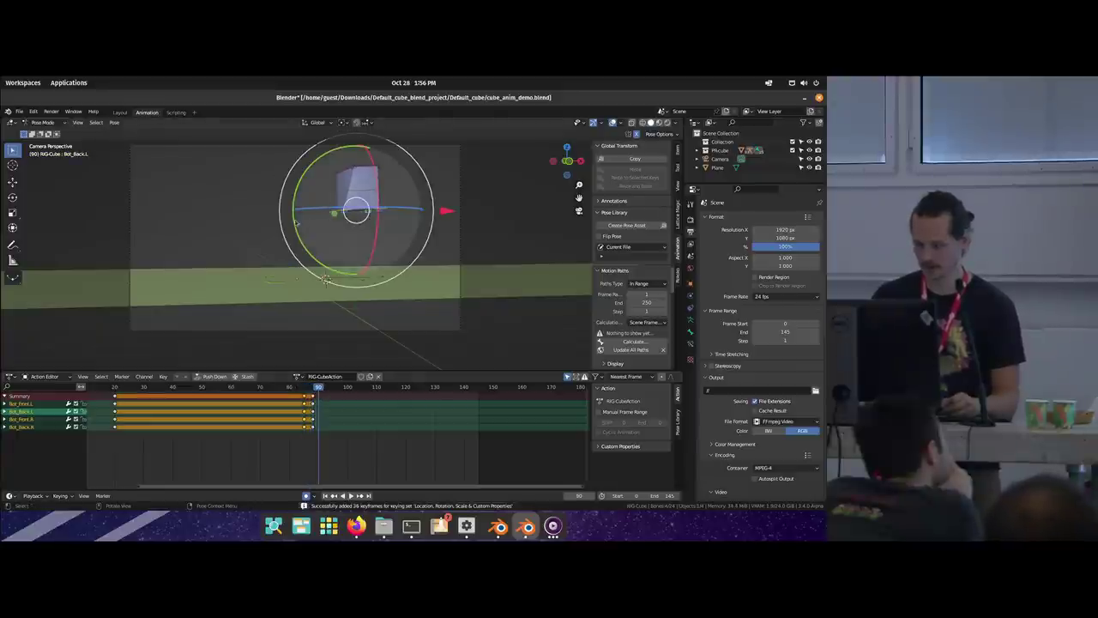
pyautogui.press('s')
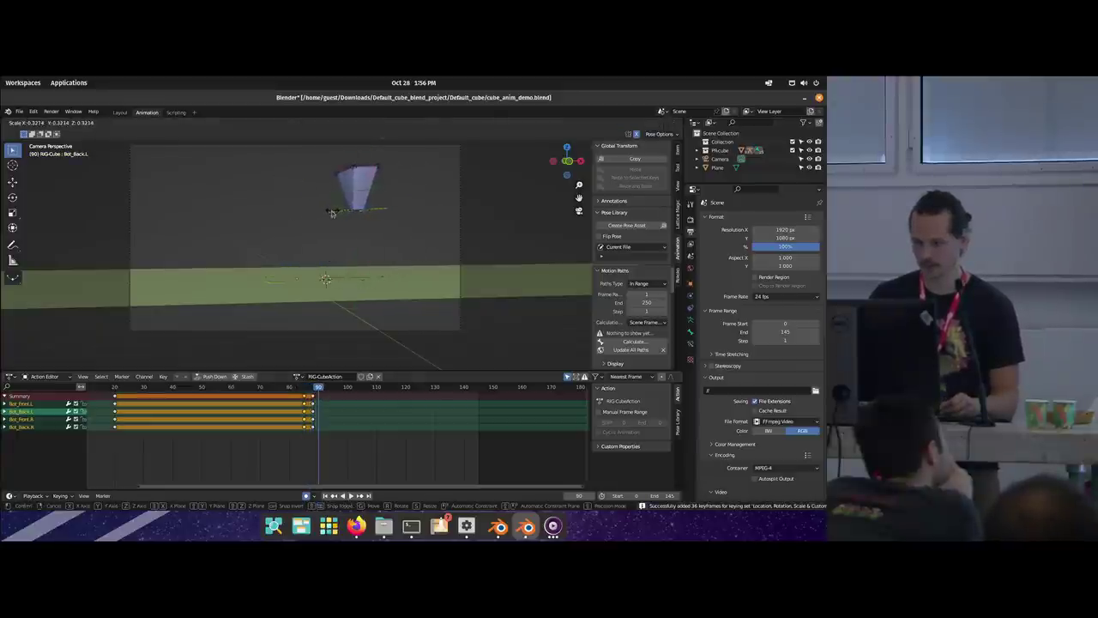
pyautogui.click(332, 213)
pyautogui.click(311, 401)
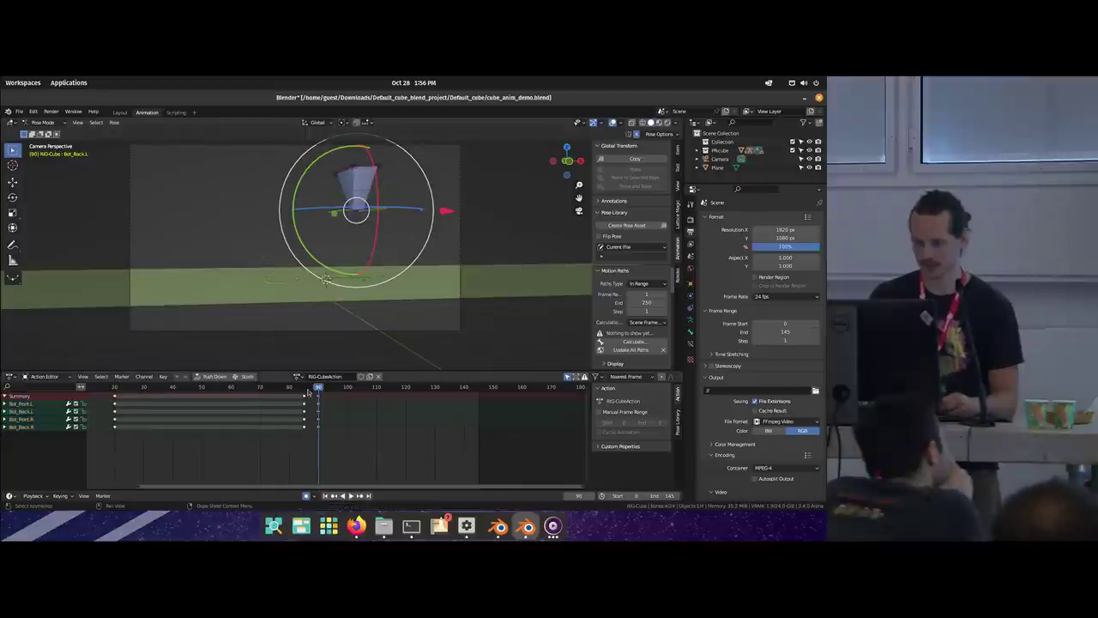
pyautogui.moveTo(300, 391); pyautogui.dragTo(316, 391)
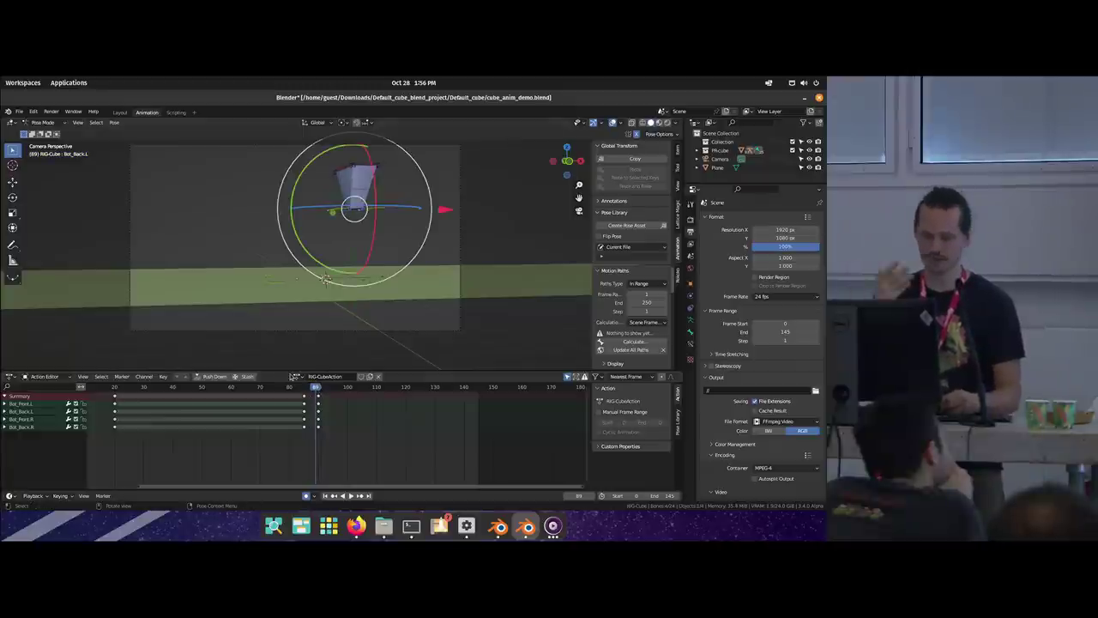
pyautogui.click(31, 496)
pyautogui.click(60, 496)
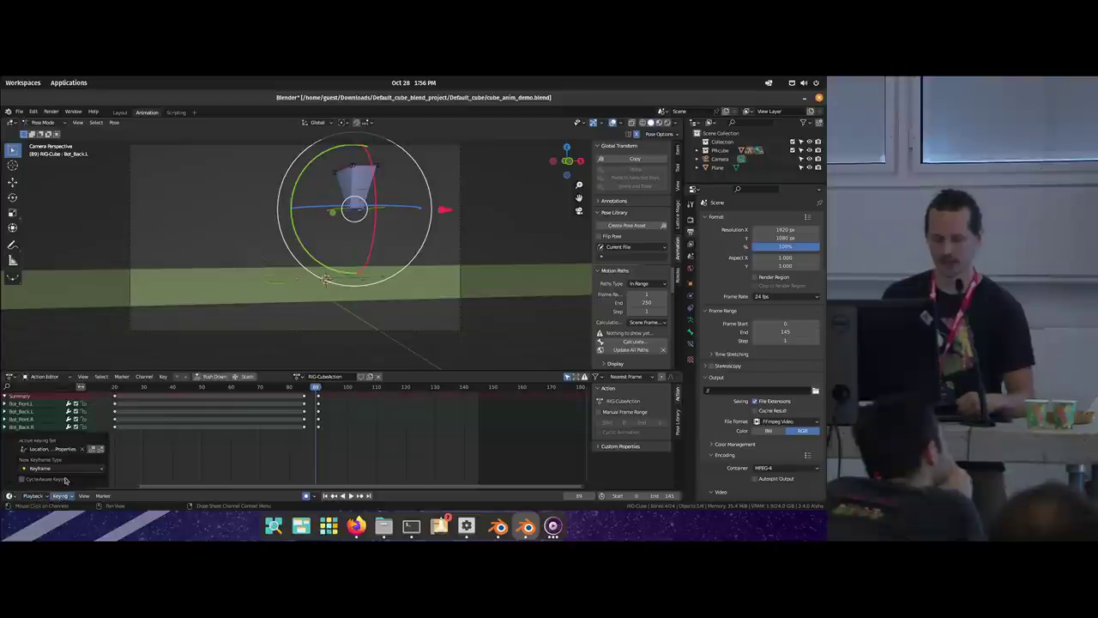
pyautogui.click(43, 450)
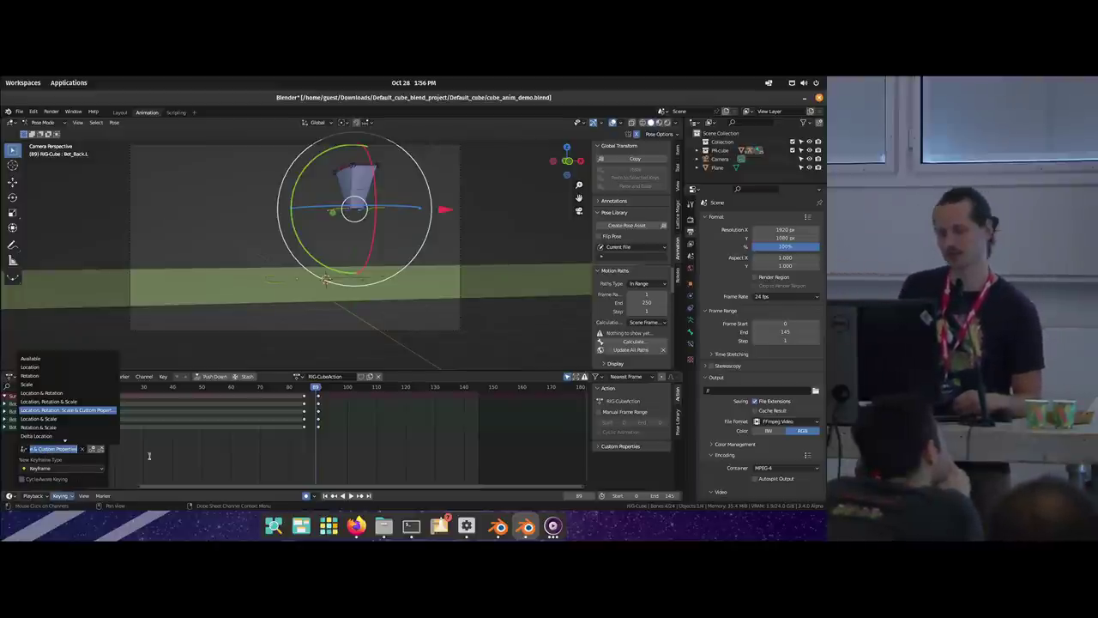
pyautogui.click(327, 439)
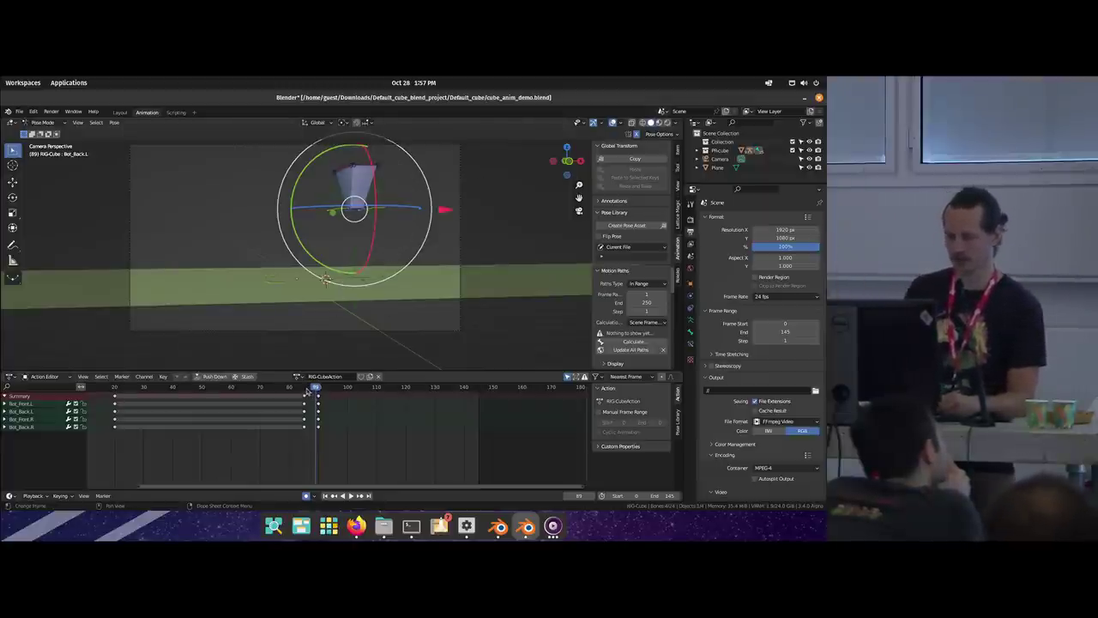
# Step: Review the squash around frame 85, then stretch the cube larger at frame 92
pyautogui.click(306, 388)
pyautogui.press('space')
pyautogui.moveTo(311, 393)
pyautogui.mouseDown()
pyautogui.moveTo(298, 398)
pyautogui.moveTo(316, 394)
pyautogui.mouseUp()
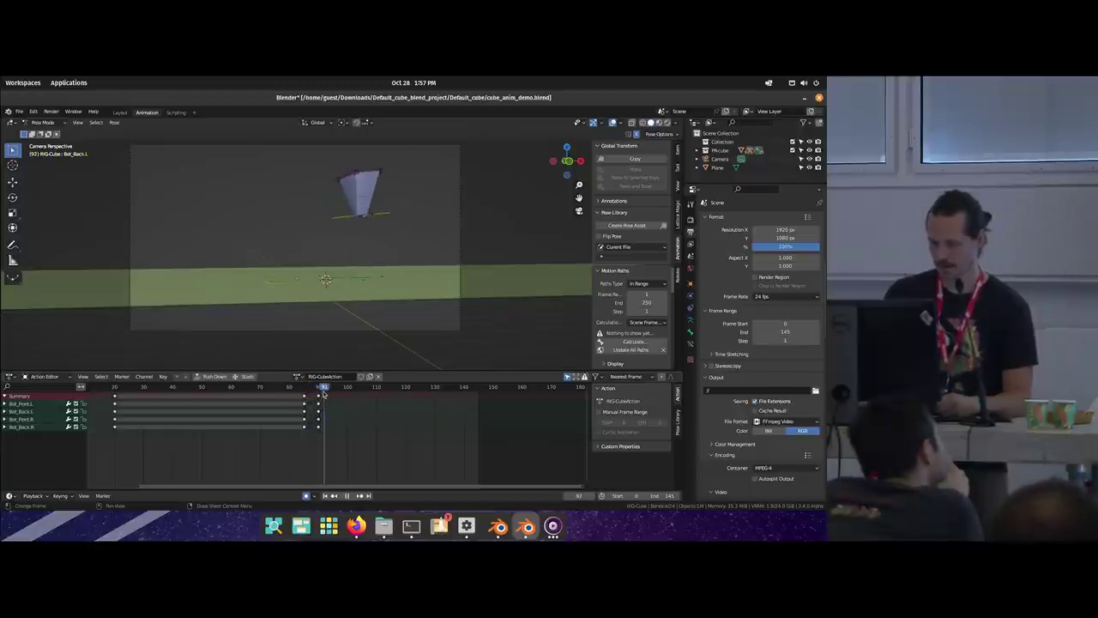
pyautogui.press('r')
pyautogui.press('s')
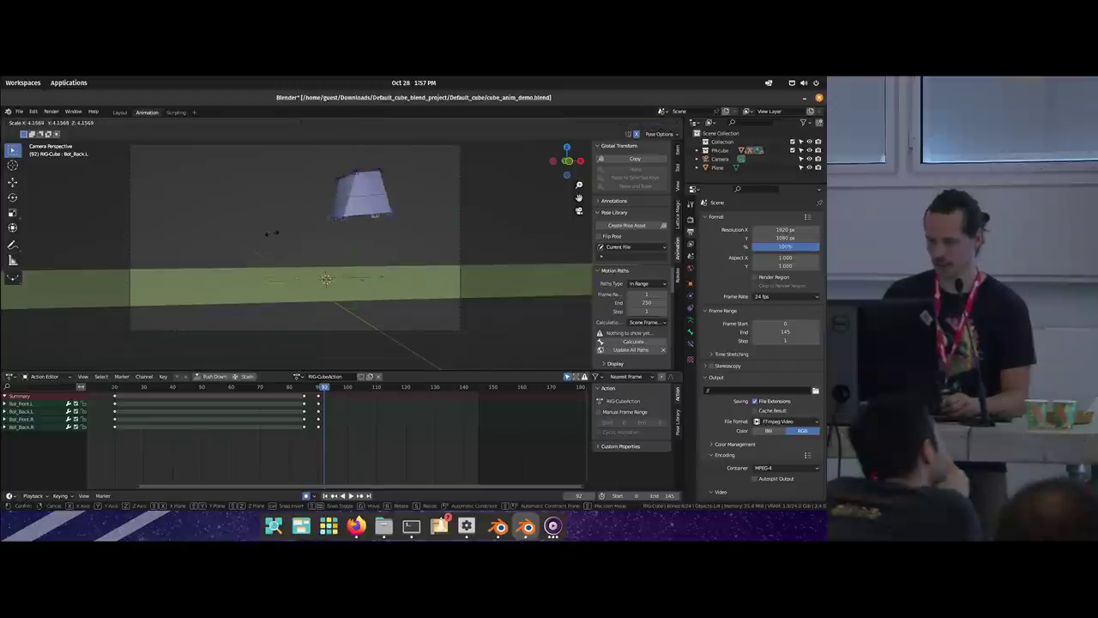
pyautogui.click(280, 232)
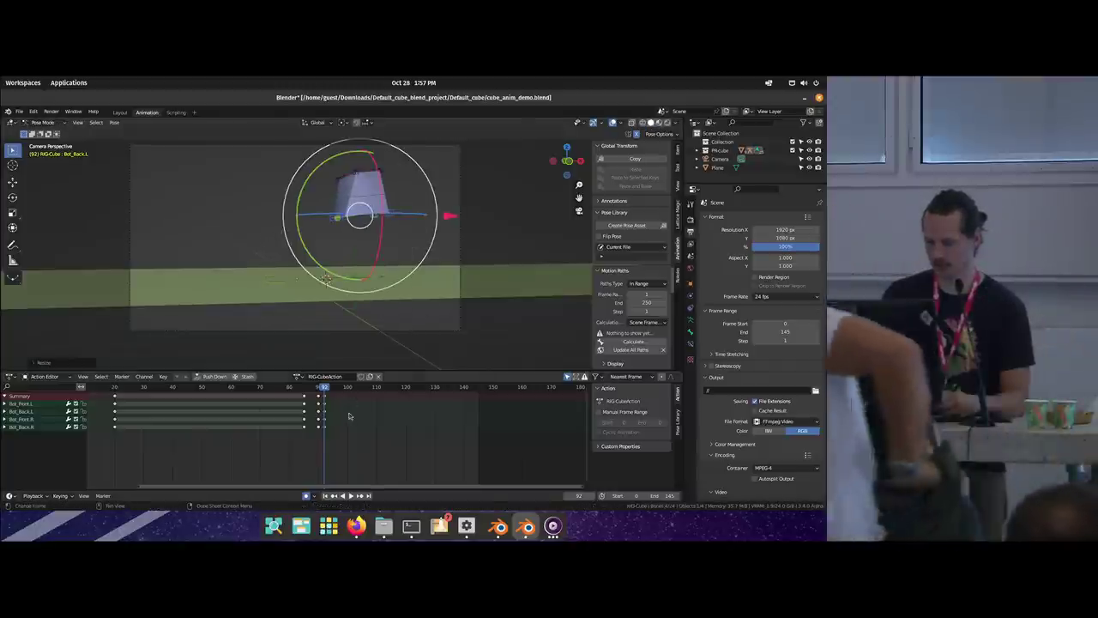
# Step: Shrink the cube at frame 93 and zoom the timeline to frames 75–115
pyautogui.press('Right')
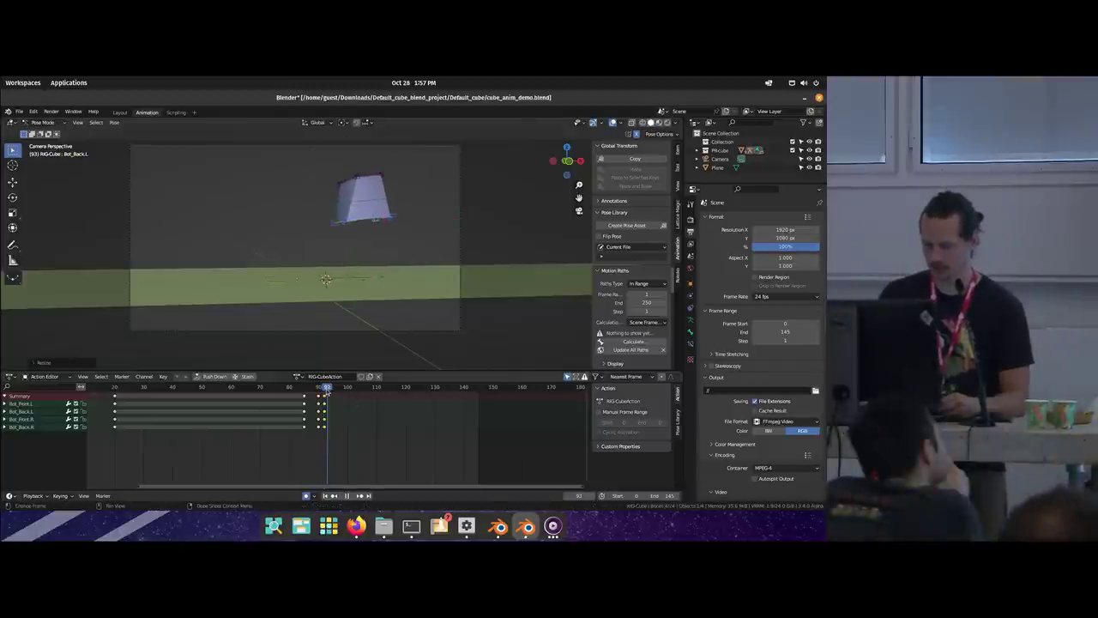
pyautogui.press('s')
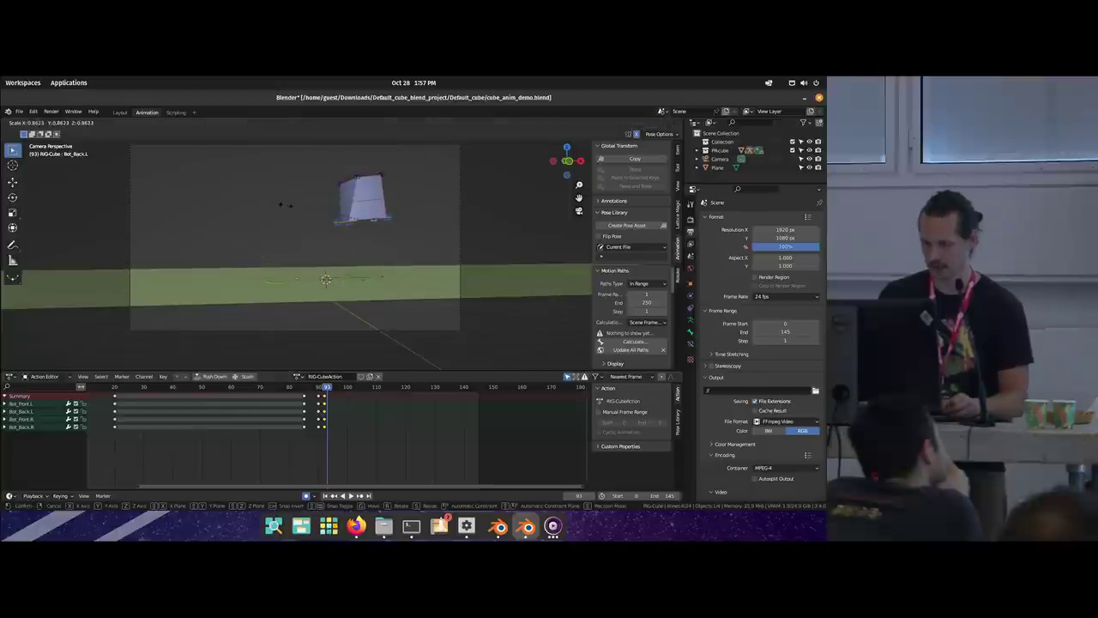
pyautogui.click(283, 205)
pyautogui.keyDown('ctrl'); pyautogui.moveTo(347, 439); pyautogui.dragTo(332, 448, button='middle'); pyautogui.keyUp('ctrl')
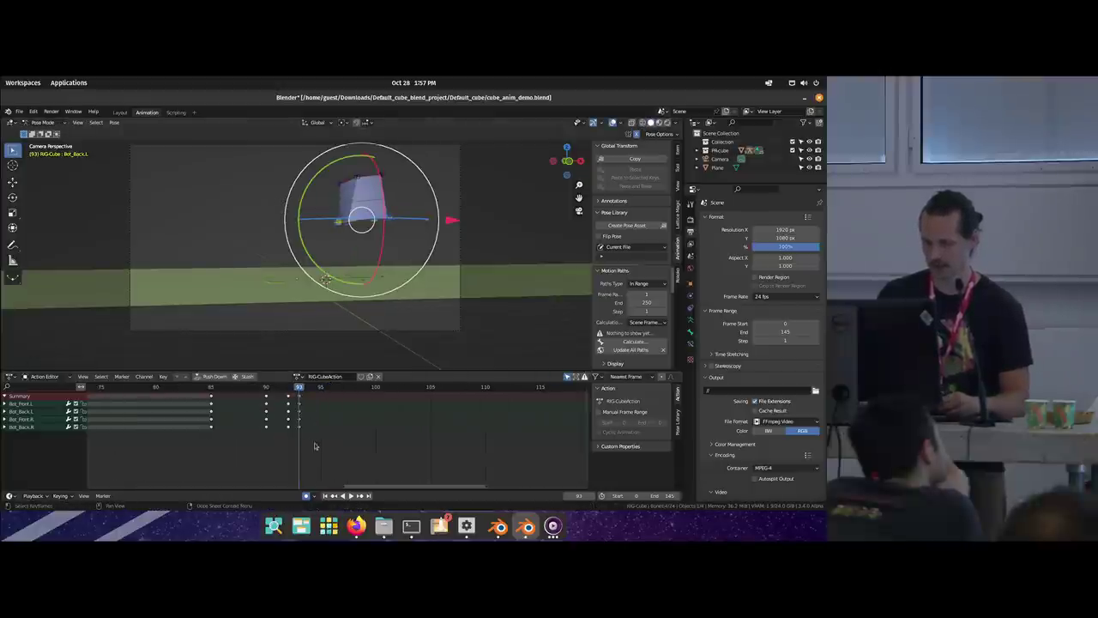
# Step: Key new poses frame by frame on frames 94 through 100
pyautogui.hotkey('shift', 'd')
pyautogui.click(326, 412)
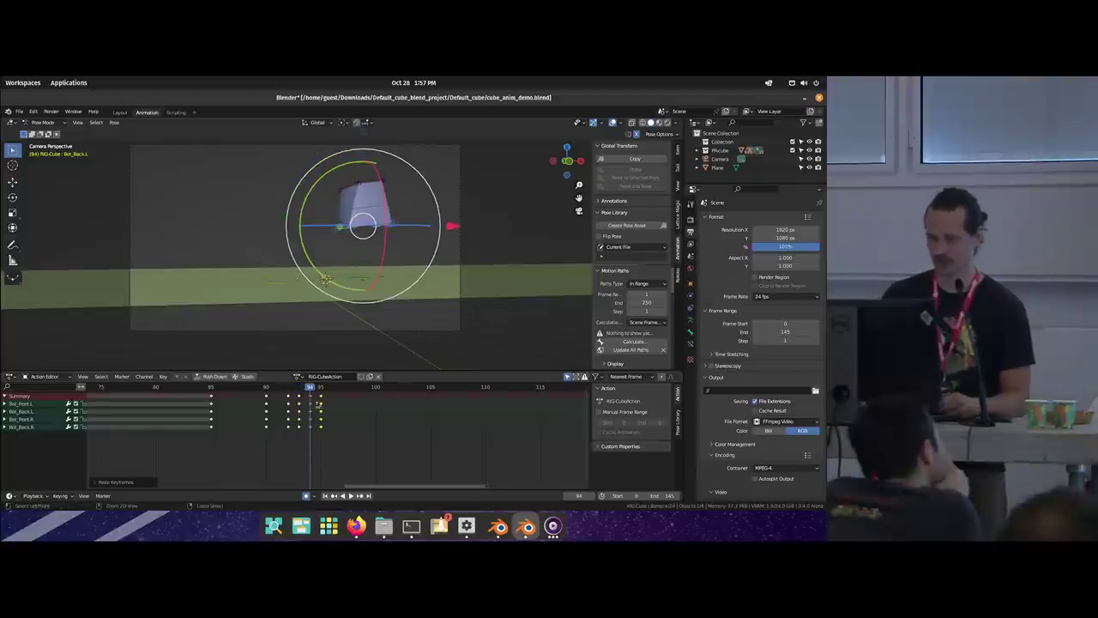
pyautogui.click(331, 387)
pyautogui.click(367, 388)
pyautogui.press('i')
pyautogui.click(375, 388)
pyautogui.press('i')
# Step: Key poses on frames 101–103, adjust the pose at 104 and copy its keys
pyautogui.click(387, 388)
pyautogui.press('i')
pyautogui.click(398, 388)
pyautogui.press('i')
pyautogui.click(409, 387)
pyautogui.click(420, 388)
pyautogui.click(431, 387)
# Step: Paste and key poses across frames 107 to 113
pyautogui.keyDown('ctrl'); pyautogui.hscroll(3, 357, 390); pyautogui.keyUp('ctrl')
pyautogui.click(351, 388)
pyautogui.hotkey('ctrl', 'v')
pyautogui.click(361, 388)
pyautogui.press('i')
pyautogui.click(373, 388)
pyautogui.press('i')
pyautogui.click(384, 388)
pyautogui.press('i')
pyautogui.click(395, 388)
pyautogui.click(409, 388)
# Step: Tilt the cube into a rotated pose, then replay the jump from frame 76
pyautogui.press('space')
pyautogui.click(448, 392)
pyautogui.press('space')
pyautogui.scroll(-3, 273, 430)
pyautogui.click(186, 390)
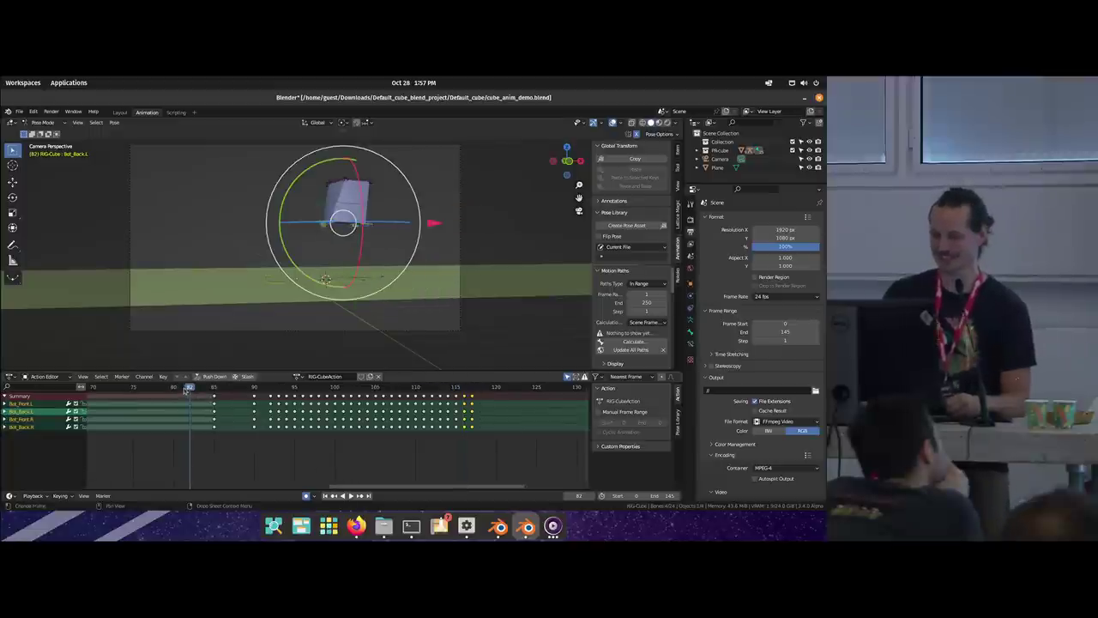
pyautogui.click(141, 388)
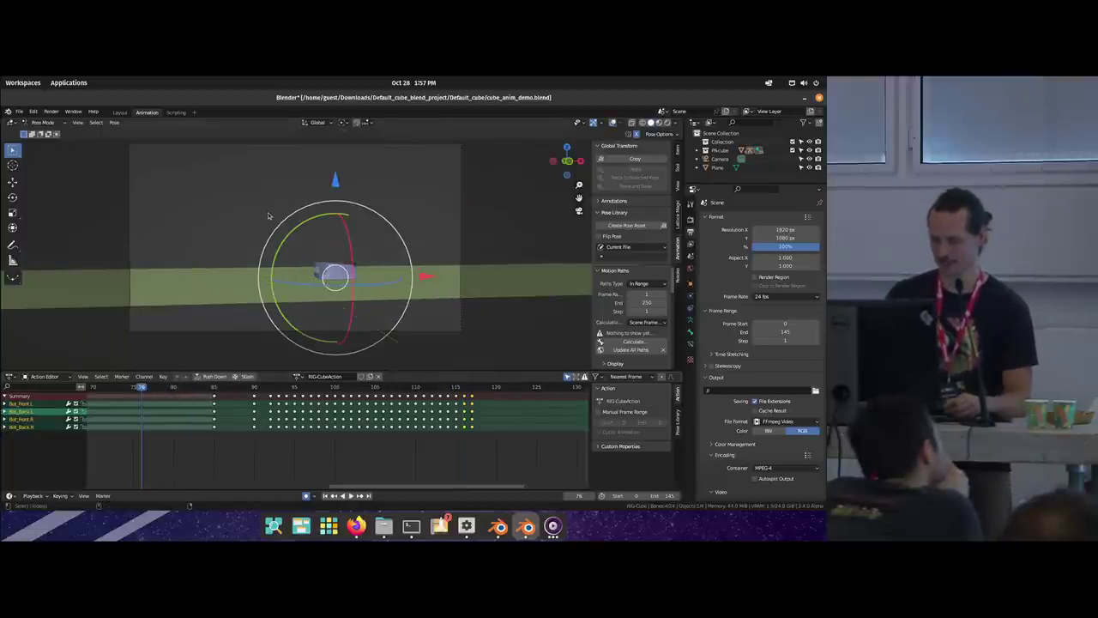
pyautogui.press('space')
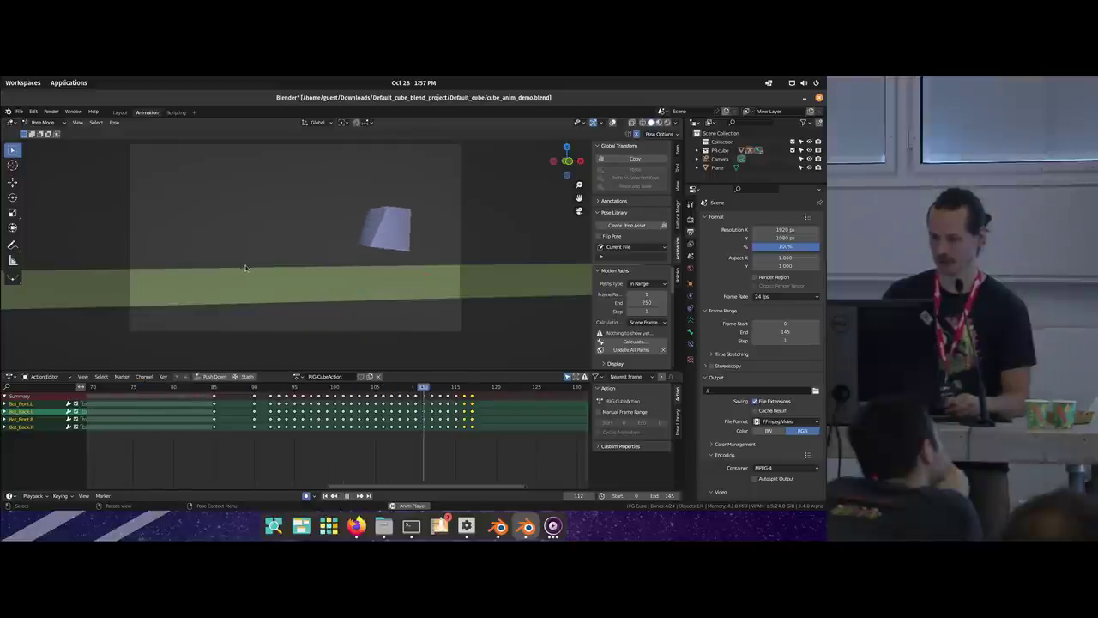
pyautogui.click(182, 404)
pyautogui.click(182, 387)
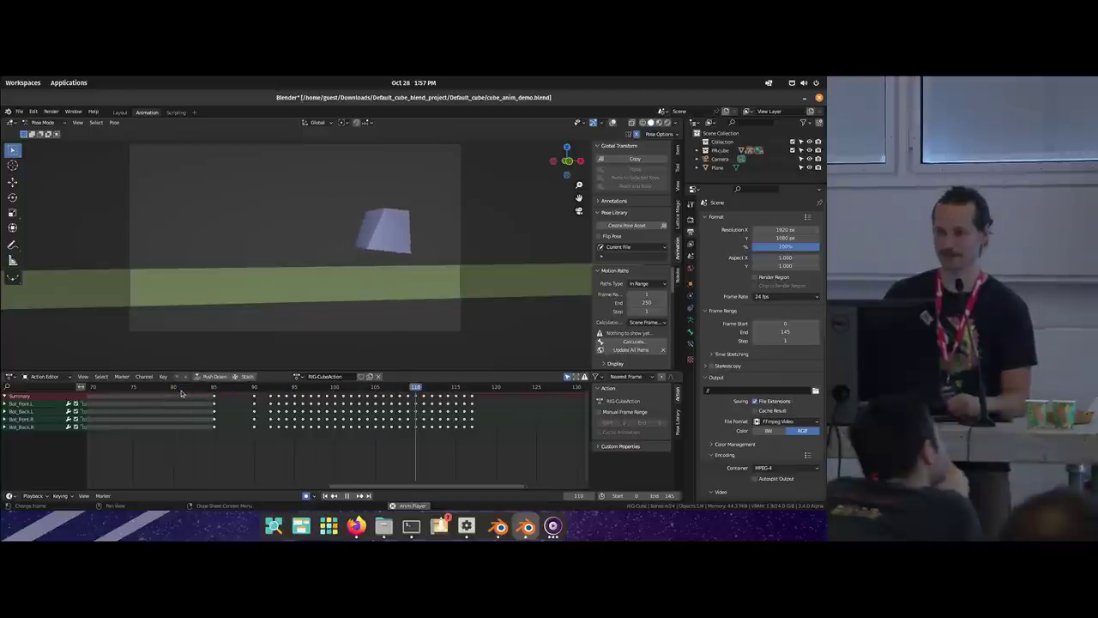
pyautogui.click(180, 391)
pyautogui.click(176, 391)
pyautogui.click(177, 390)
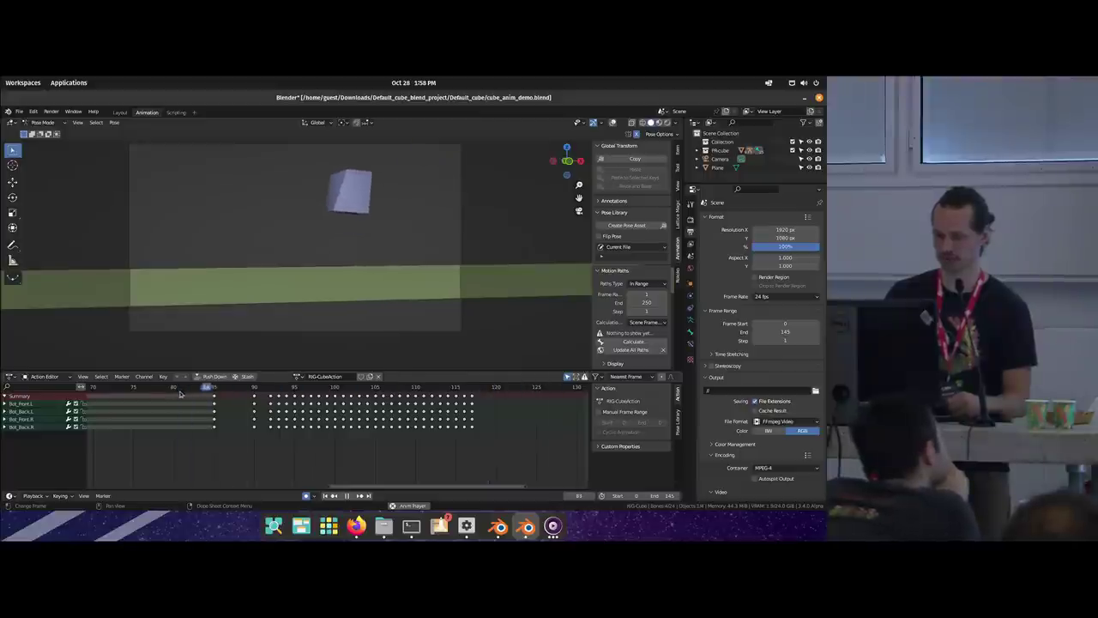
pyautogui.press('space')
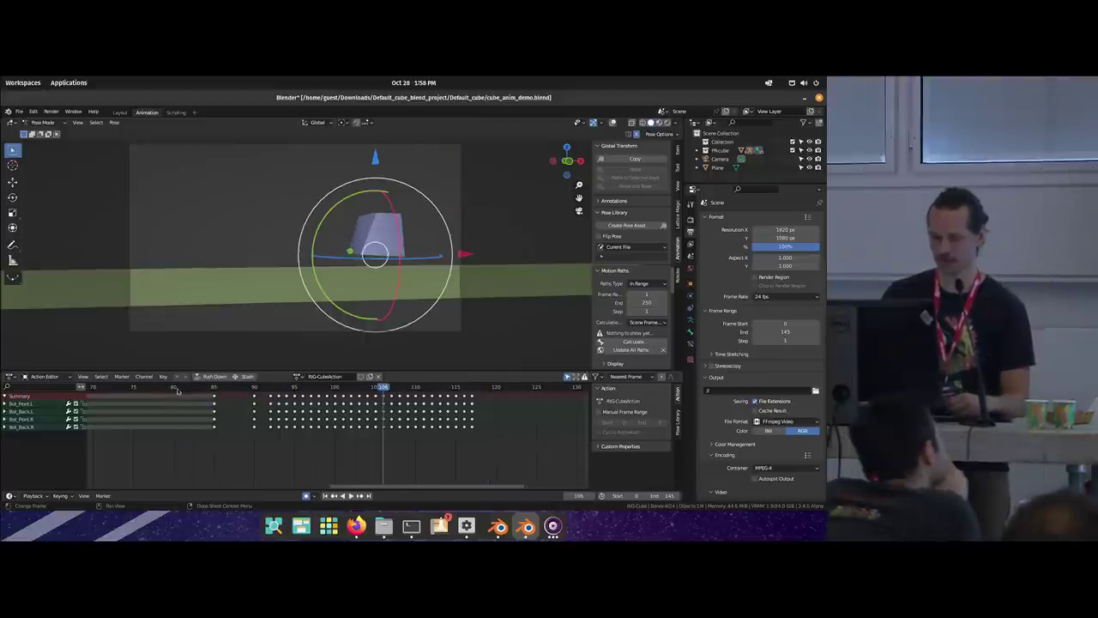
pyautogui.click(220, 390)
pyautogui.press('space')
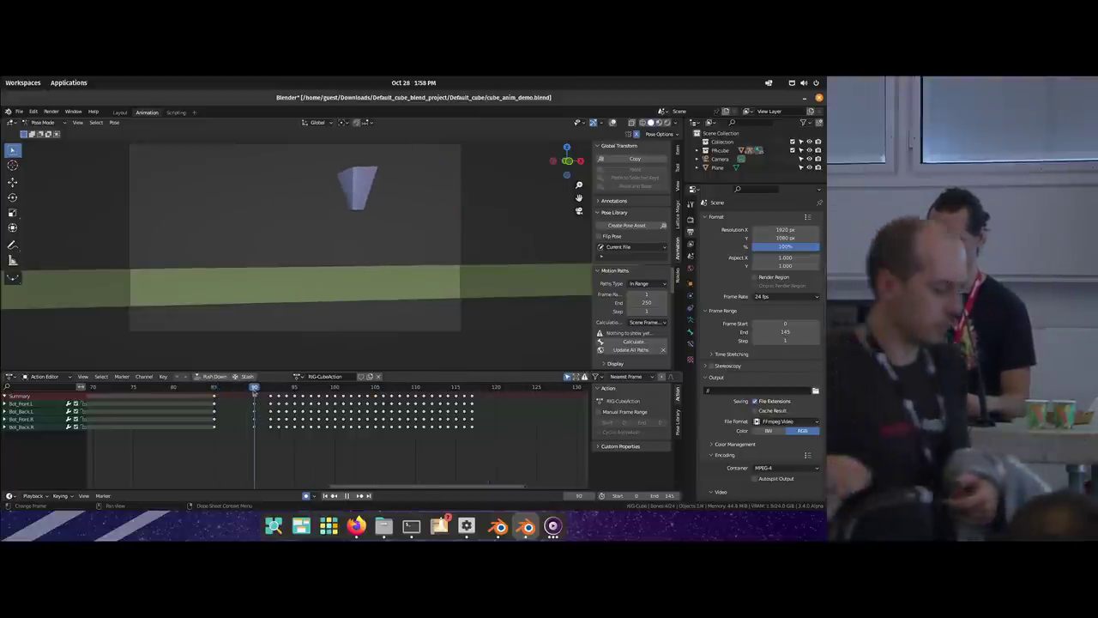
pyautogui.press('space')
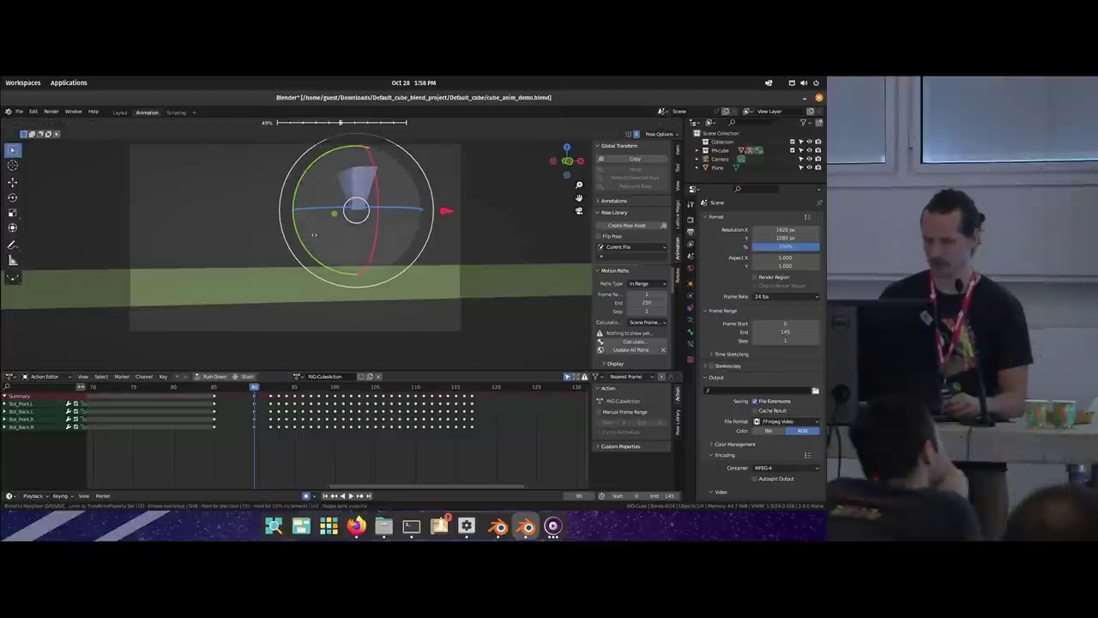
# Step: Select all bone channels, blend the pose toward neighbouring keys, and scrub frames 84–90
pyautogui.press('a')
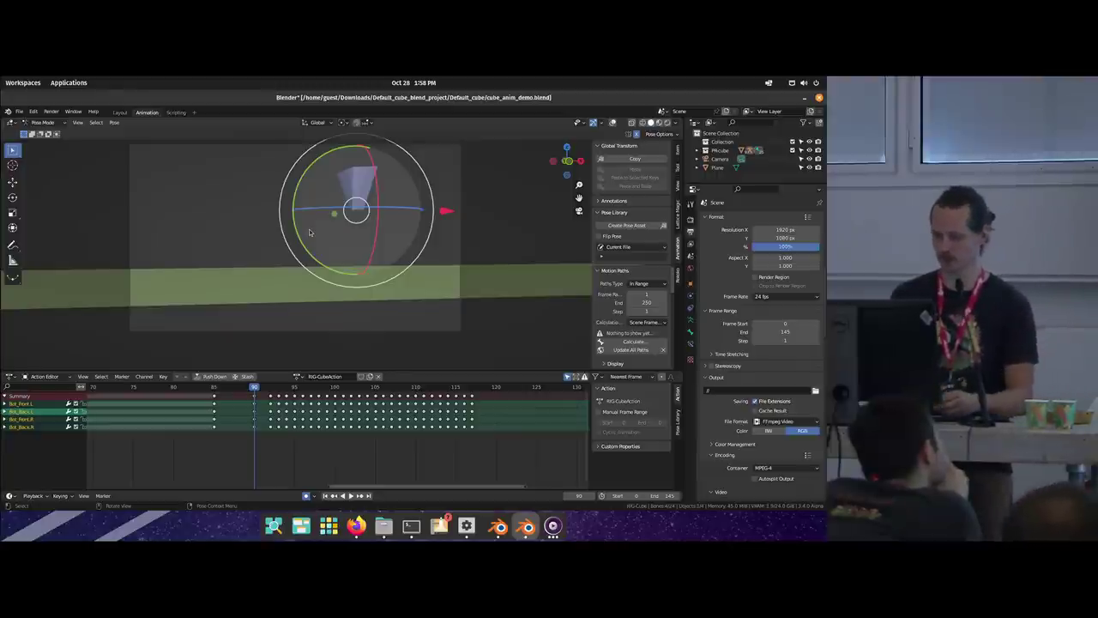
pyautogui.hotkey('shift', 'e')
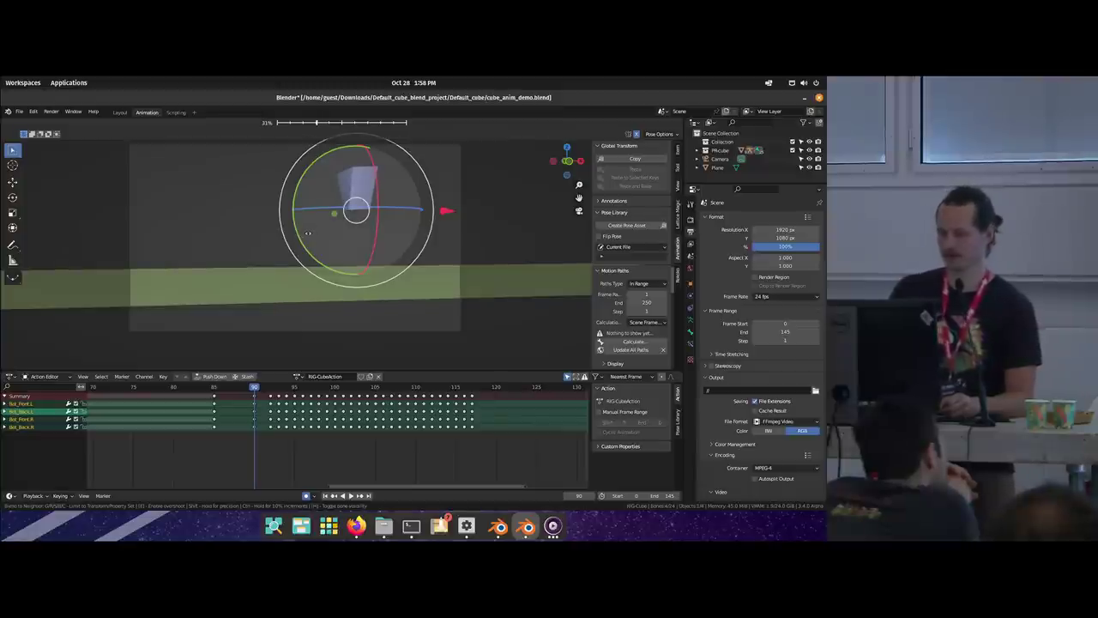
pyautogui.click(308, 233)
pyautogui.click(214, 390)
pyautogui.moveTo(213, 389); pyautogui.dragTo(254, 389)
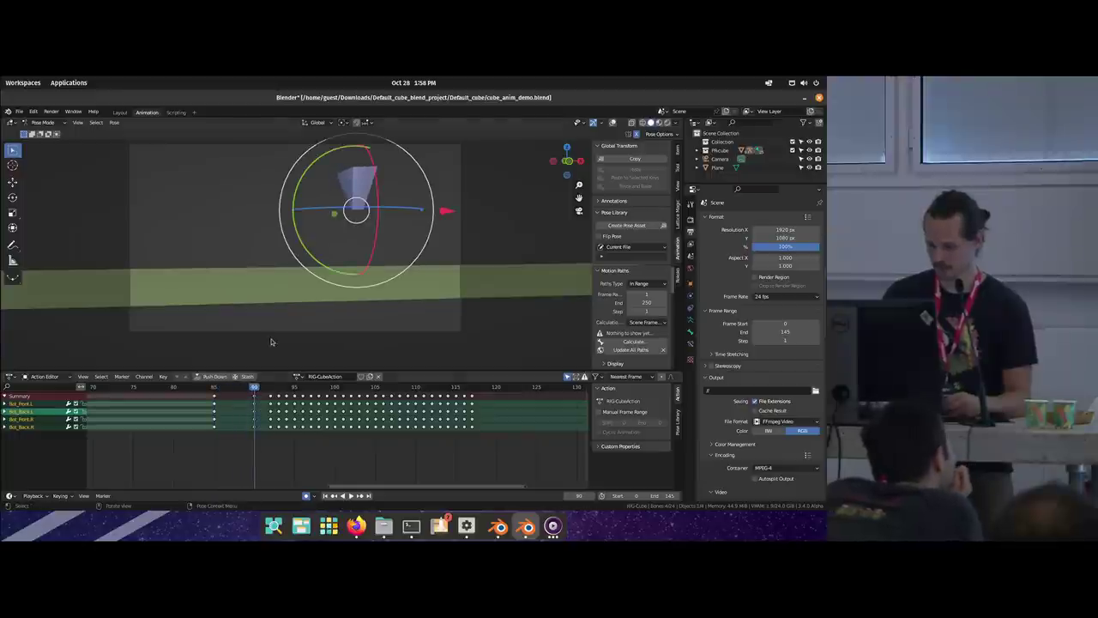
# Step: Apply another blend-to-neighbour adjustment and play the jump from frame 90 to review
pyautogui.hotkey('shift', 'e')
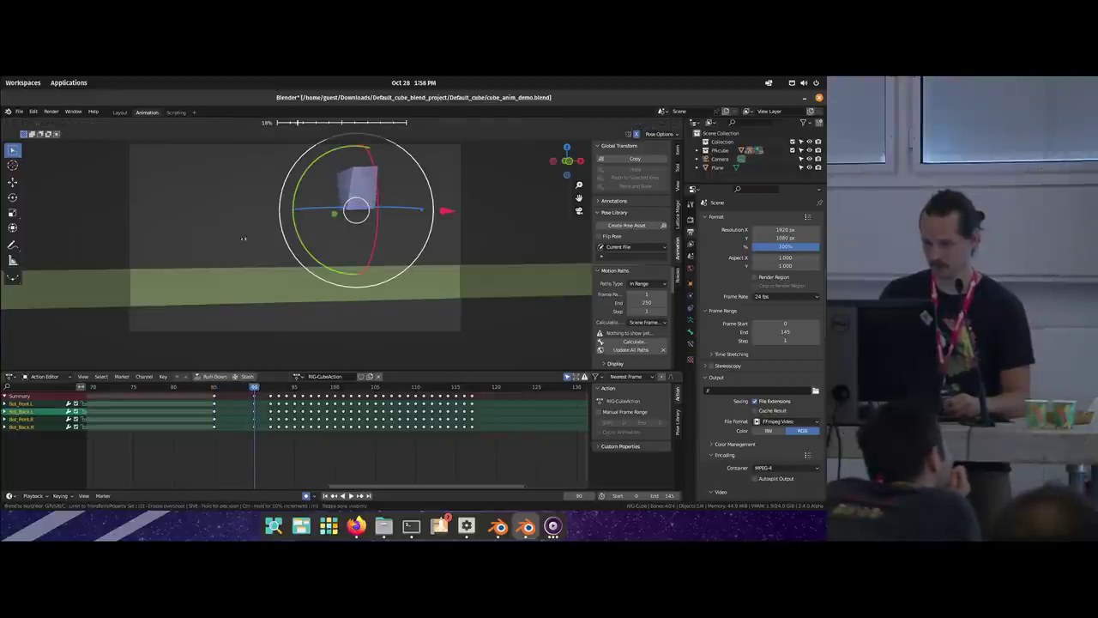
pyautogui.click(249, 237)
pyautogui.moveTo(219, 391); pyautogui.dragTo(230, 390)
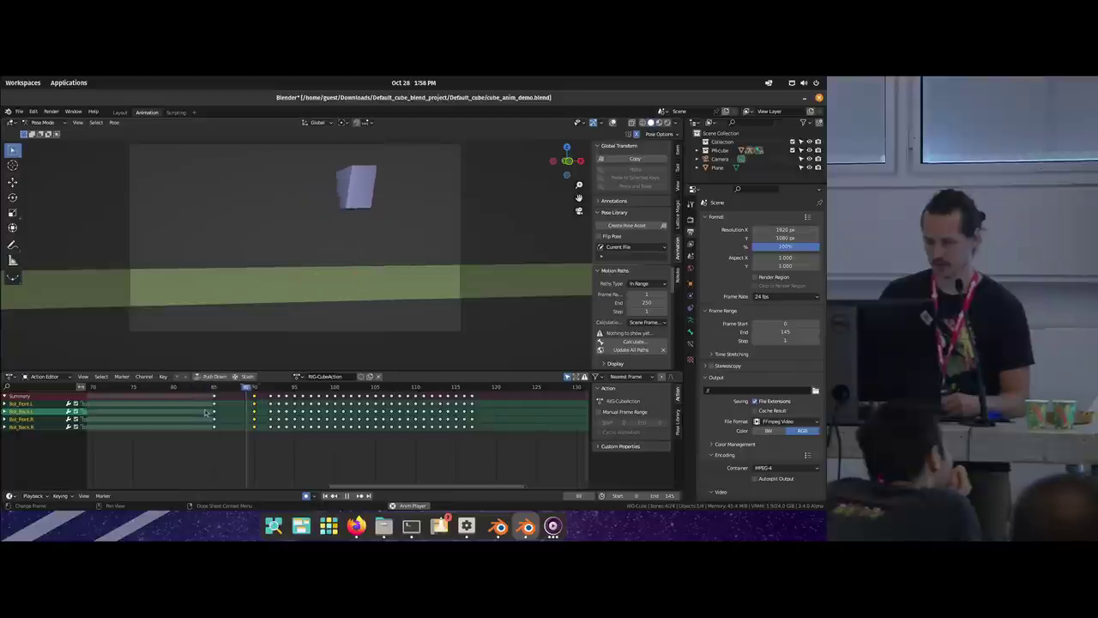
pyautogui.press('space')
pyautogui.click(254, 387)
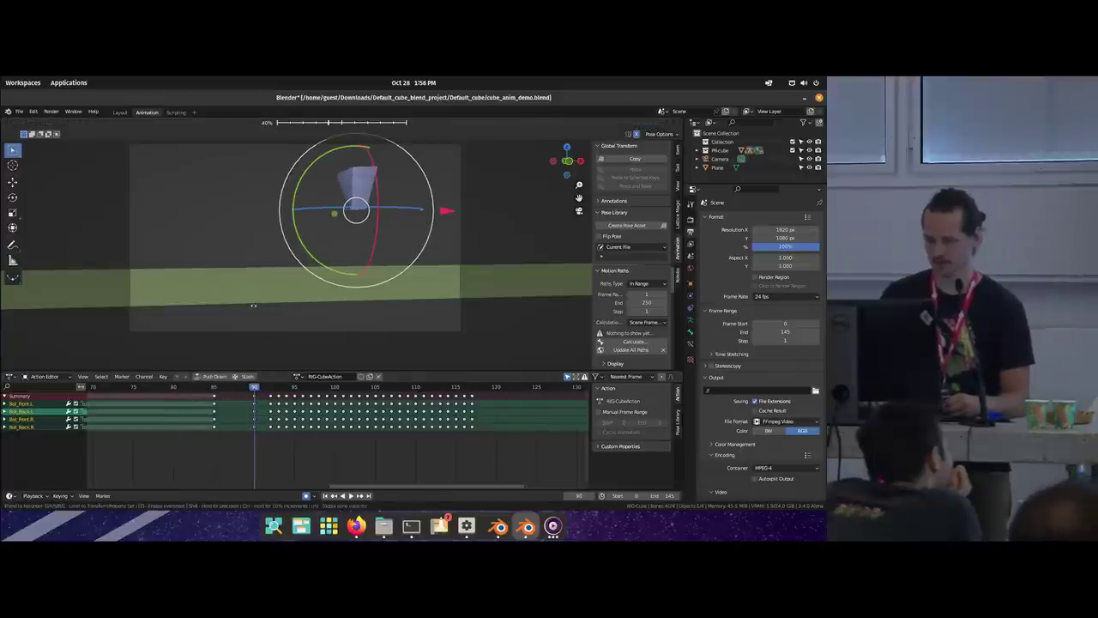
pyautogui.press('space')
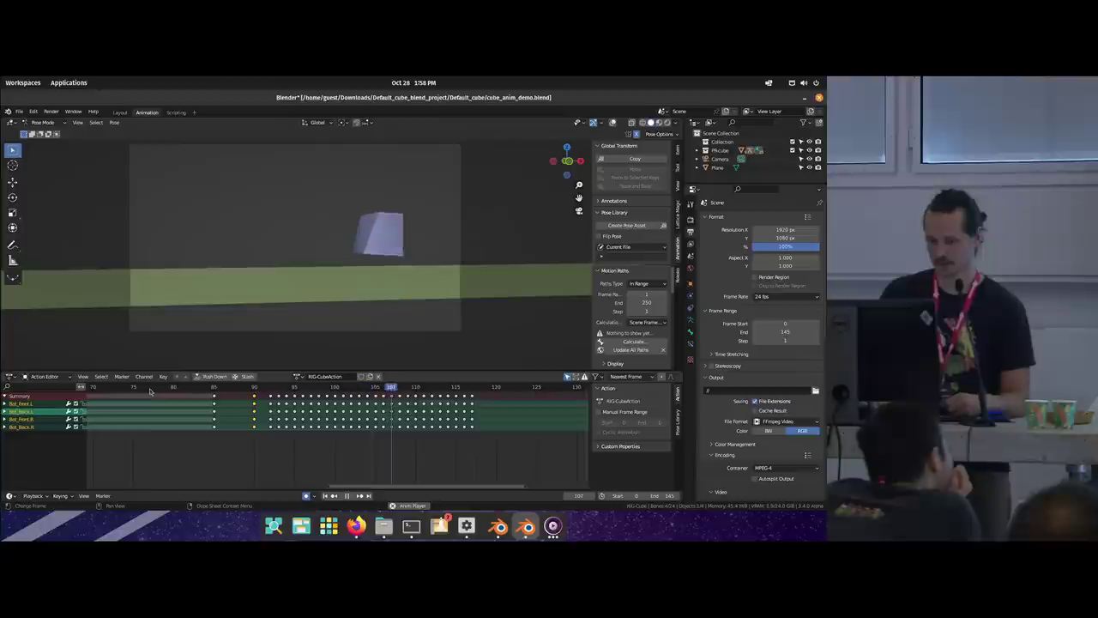
# Step: Insert keyframes for all bones at frame 77
pyautogui.click(165, 388)
pyautogui.moveTo(165, 387); pyautogui.dragTo(150, 387)
pyautogui.press('space')
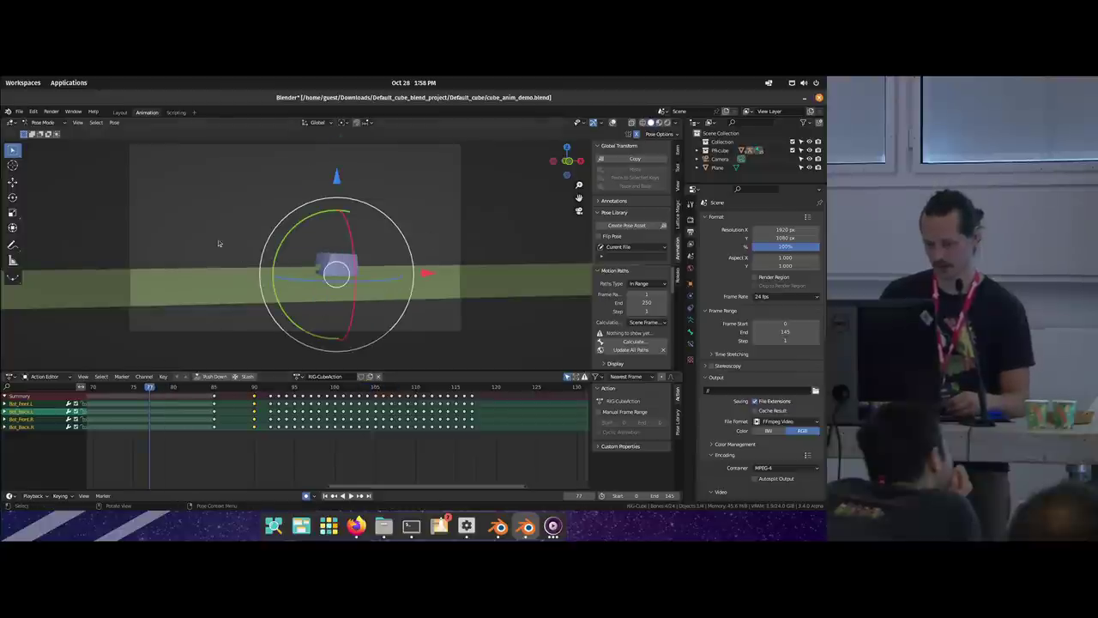
pyautogui.press('i')
pyautogui.press('space')
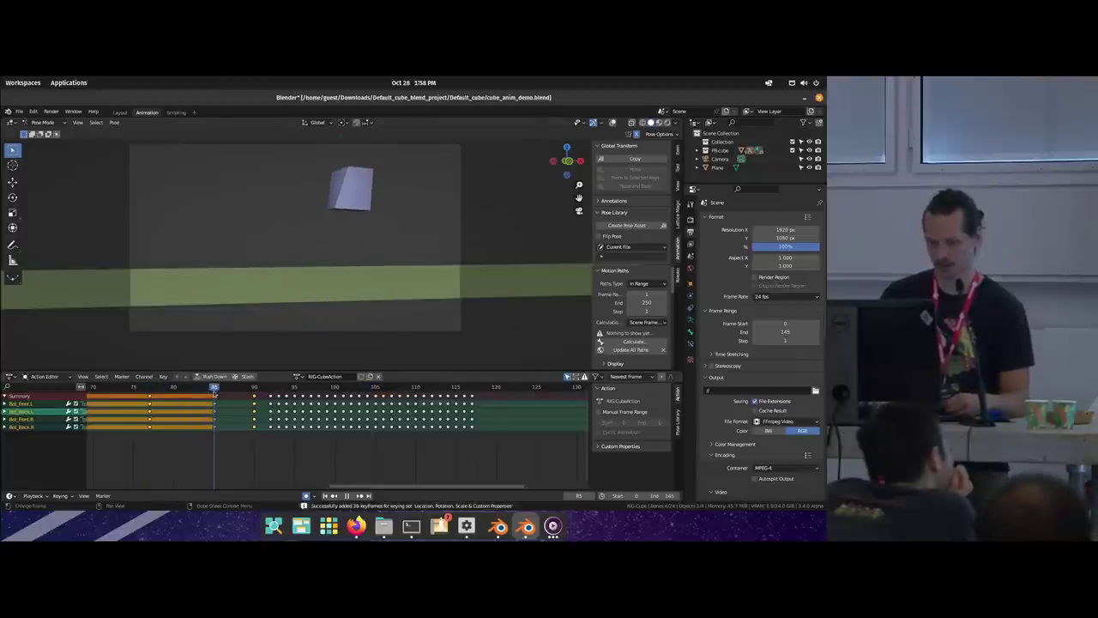
pyautogui.press('space')
# Step: Blend the frame-77 in-between pose and play the jump back to check the motion
pyautogui.hotkey('shift', 'e')
pyautogui.click(250, 299)
pyautogui.press('space')
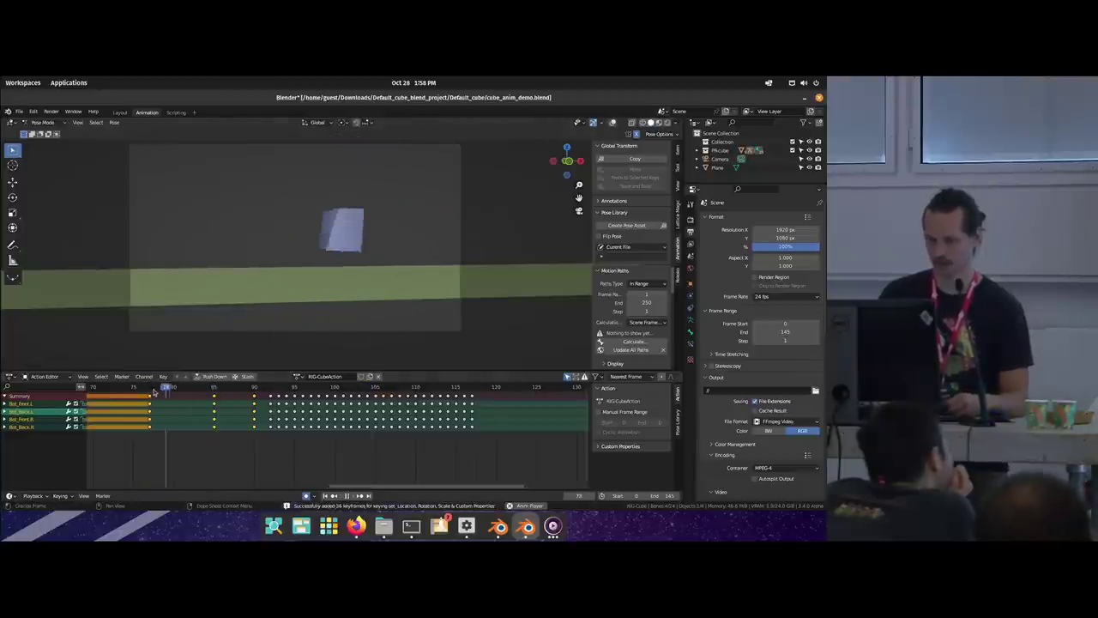
pyautogui.press('Escape')
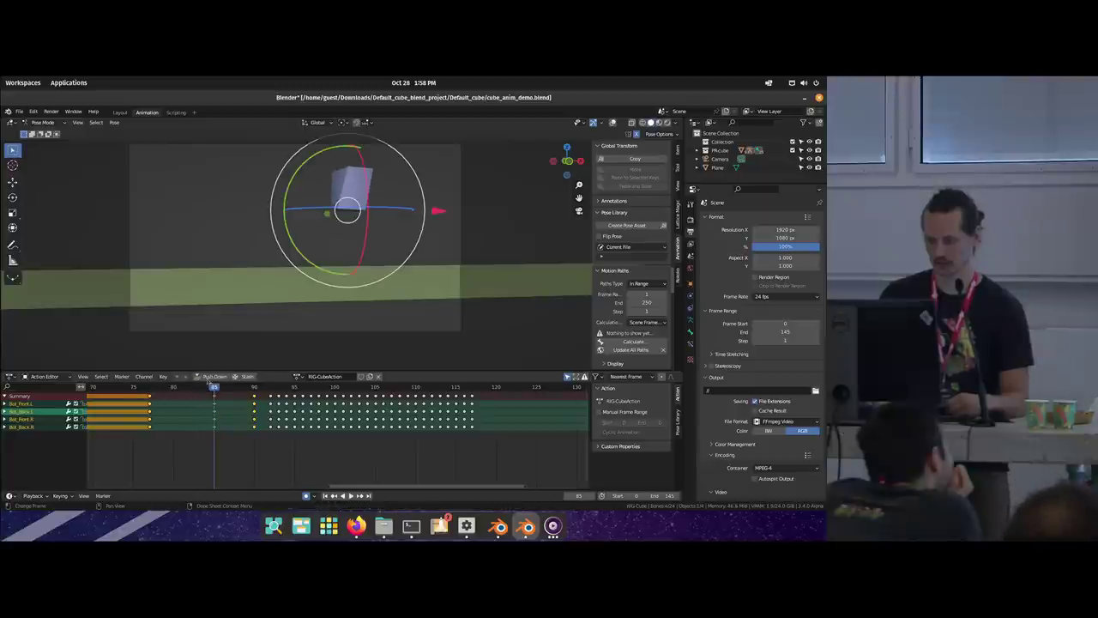
pyautogui.press('space')
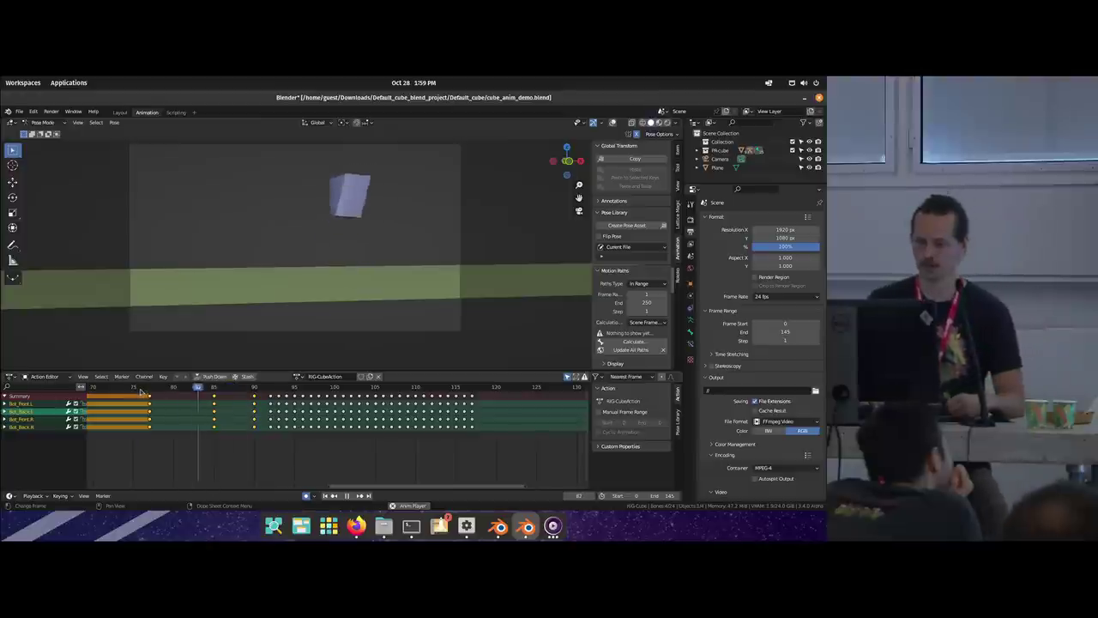
pyautogui.moveTo(139, 389); pyautogui.dragTo(285, 400)
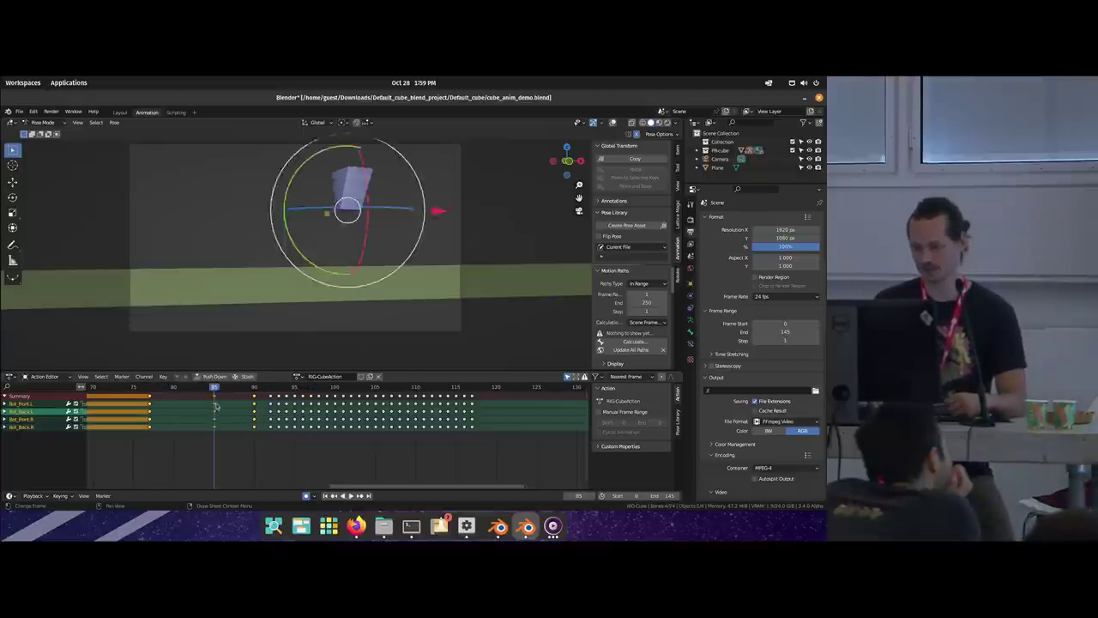
pyautogui.press('space')
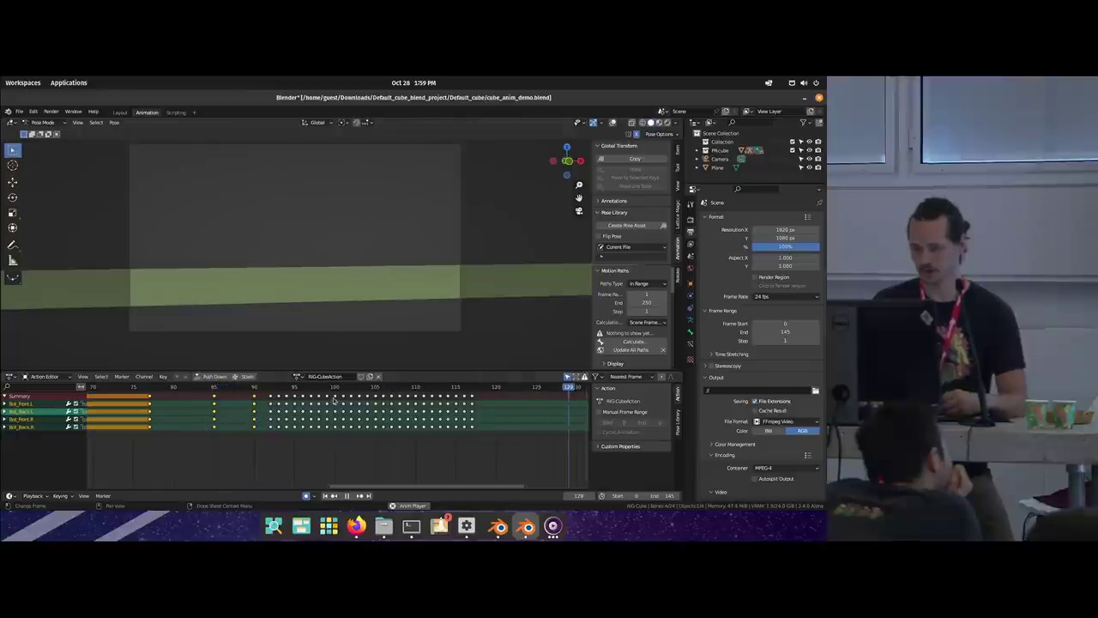
pyautogui.moveTo(345, 395); pyautogui.dragTo(450, 365)
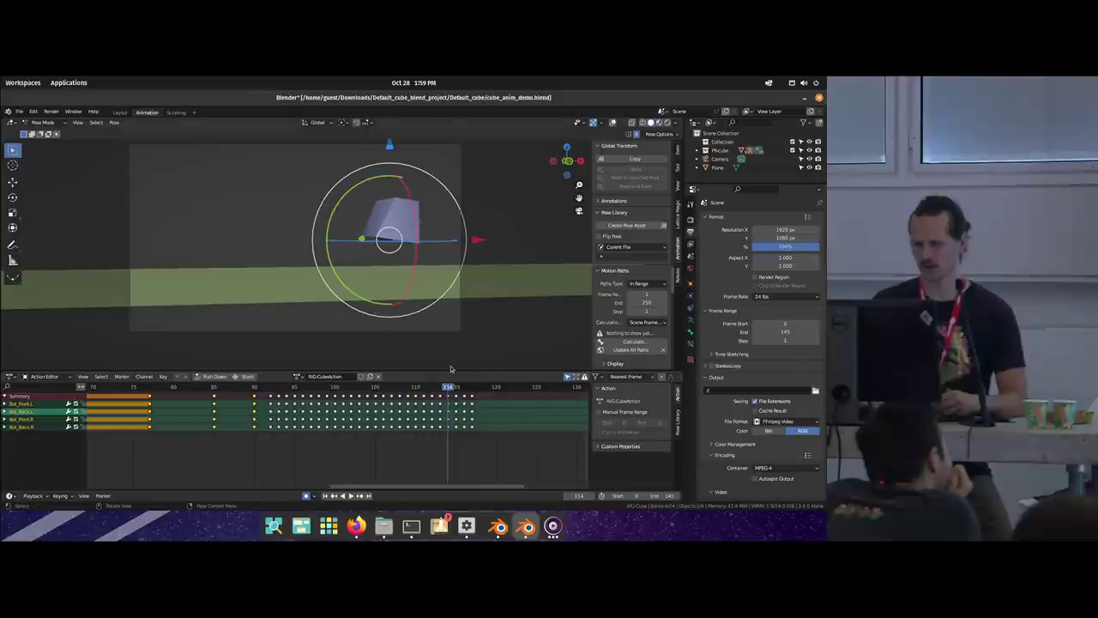
pyautogui.click(382, 218)
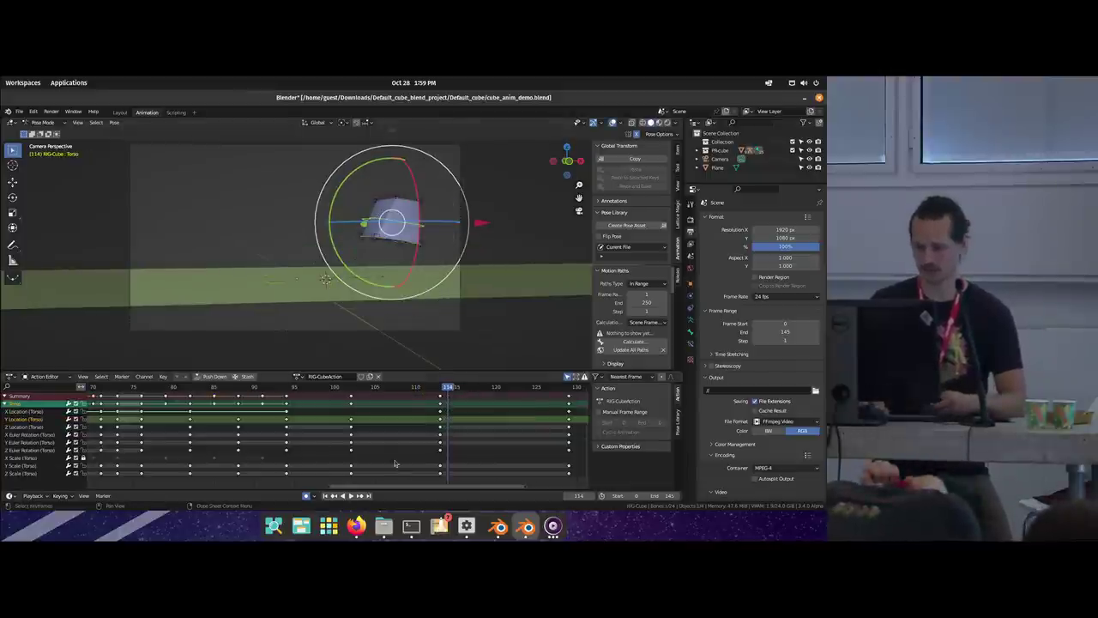
# Step: Move the Torso's final keyframes three frames earlier in the Action Editor
pyautogui.hotkey('ctrl', 'Tab')
pyautogui.scroll(-3, 392, 441)
pyautogui.hotkey('ctrl', 'Tab')
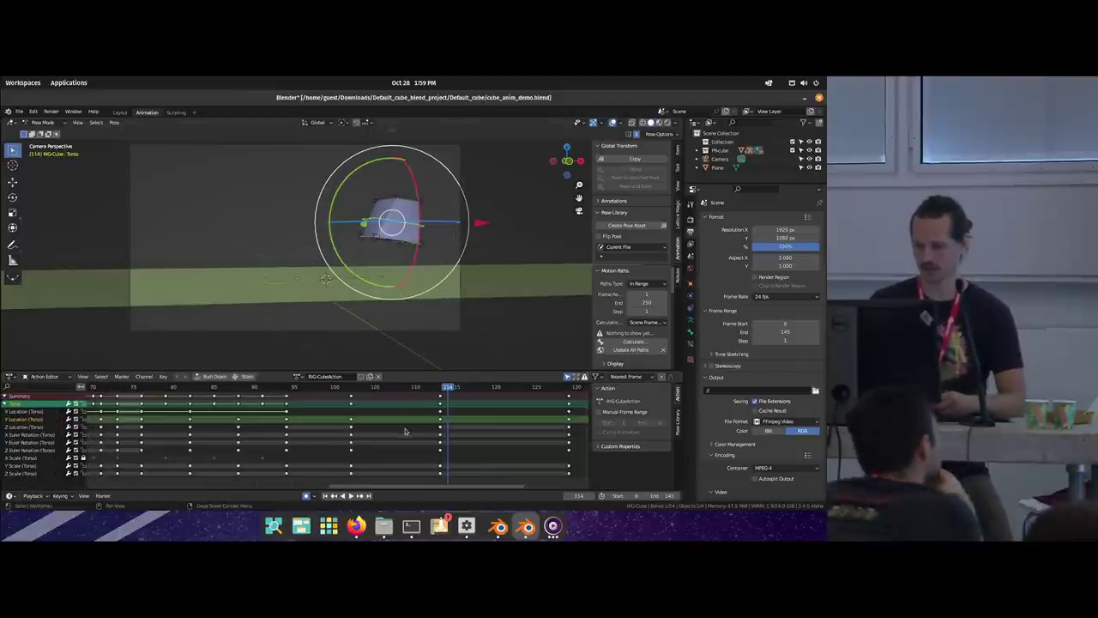
pyautogui.keyDown('alt'); pyautogui.scroll(-9, 456, 408); pyautogui.keyUp('alt')
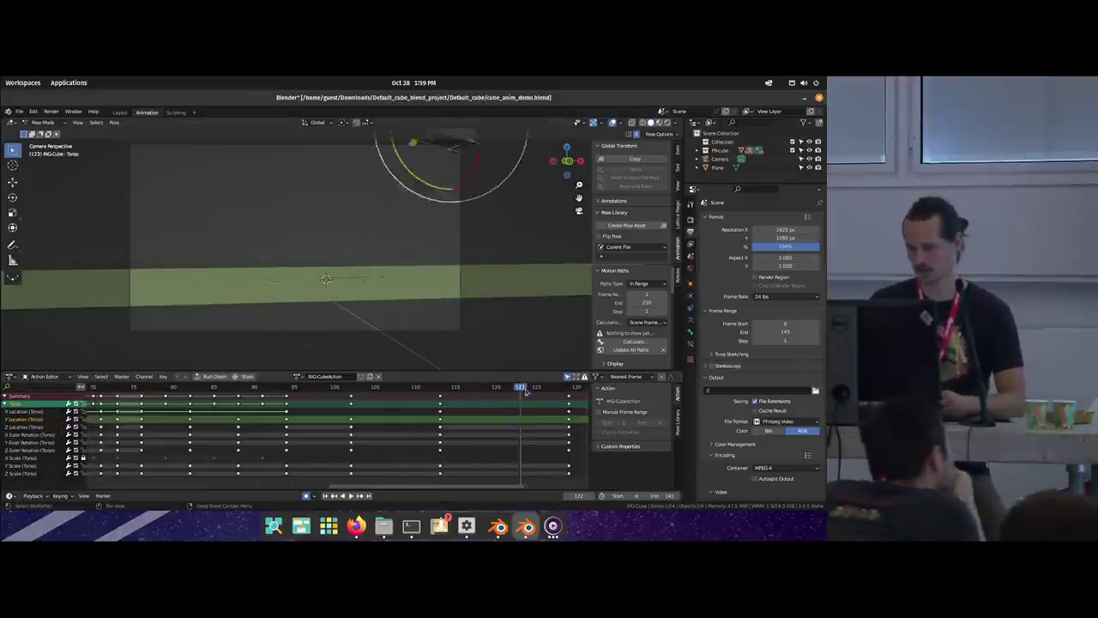
pyautogui.moveTo(500, 396); pyautogui.dragTo(475, 399)
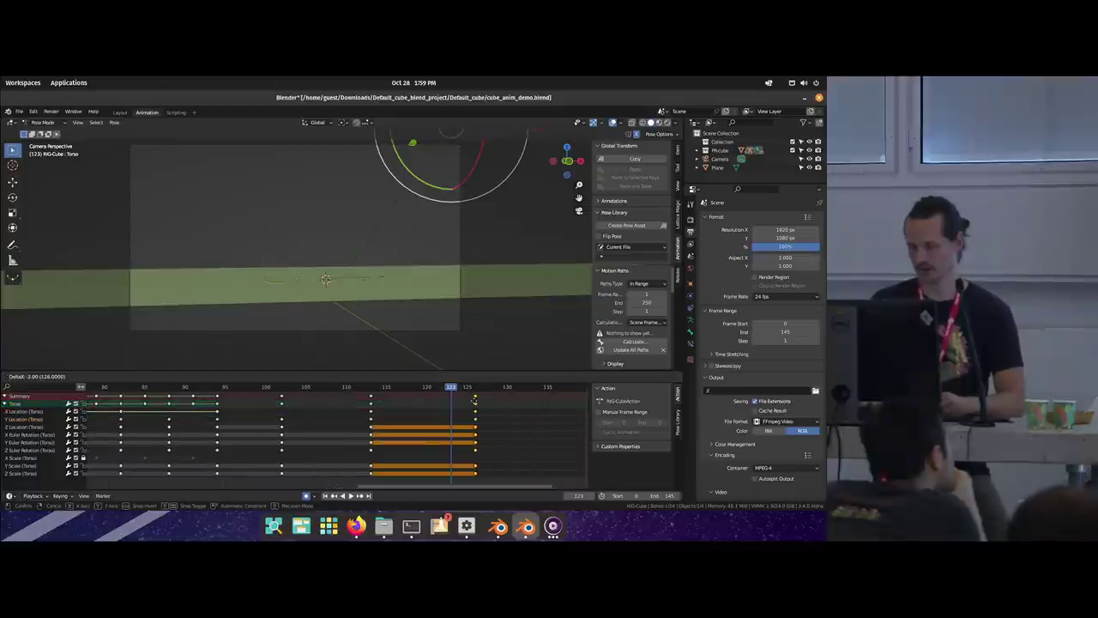
pyautogui.click(474, 399)
# Step: Play back the animation from frames 85 and 55 to review the new landing timing
pyautogui.press('space')
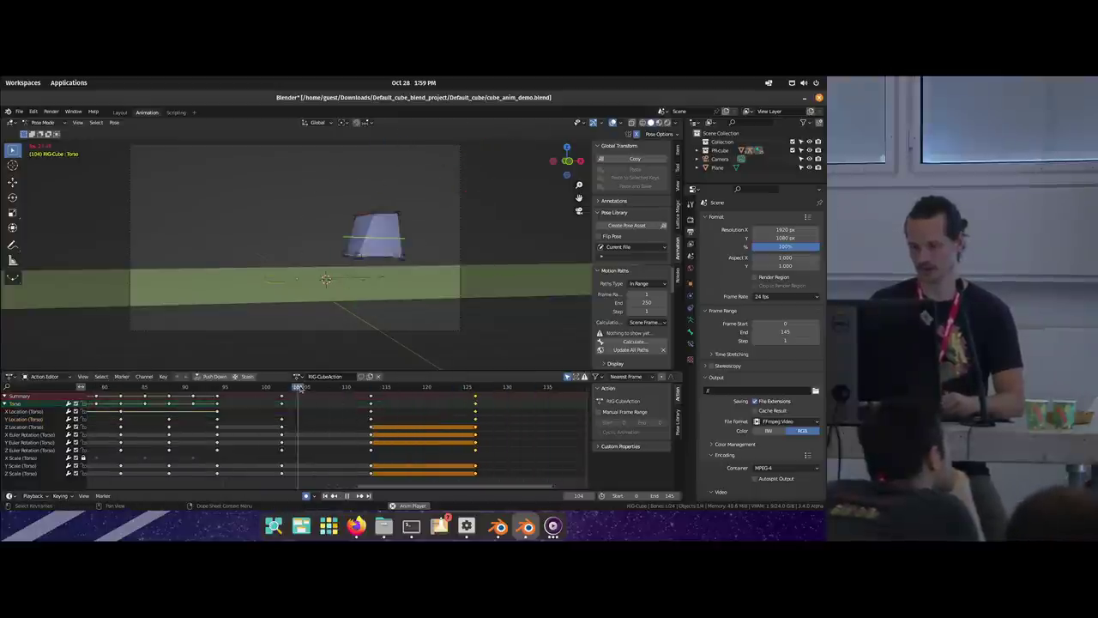
pyautogui.press('Escape')
pyautogui.press('space')
pyautogui.click(146, 390)
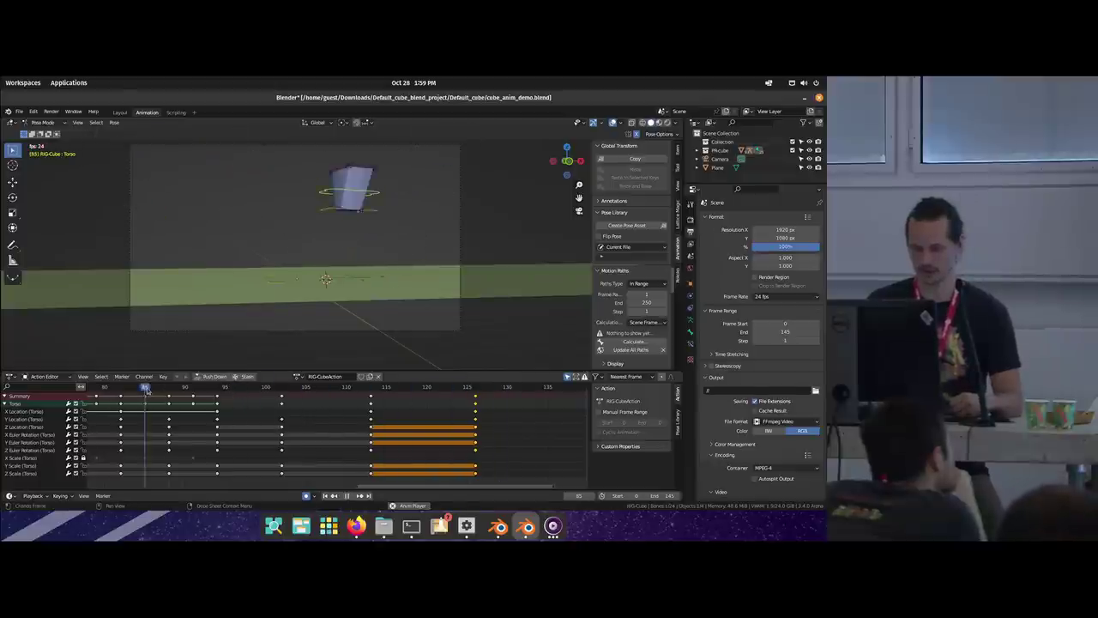
pyautogui.click(144, 389)
pyautogui.press('space')
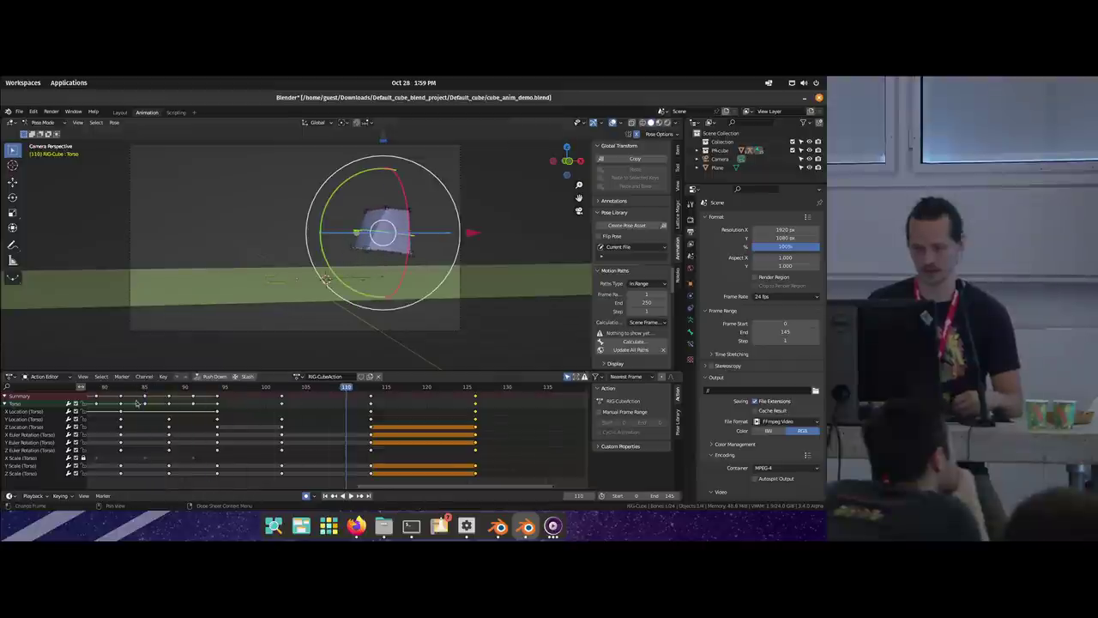
pyautogui.keyDown('ctrl'); pyautogui.scroll(5, 138, 403); pyautogui.keyUp('ctrl')
pyautogui.click(175, 388)
pyautogui.press('space')
pyautogui.moveTo(178, 390); pyautogui.dragTo(289, 399)
pyautogui.press('space')
# Step: Orbit around the cube and switch to wireframe shading to see the bones
pyautogui.moveTo(292, 225); pyautogui.dragTo(304, 333, button='middle')
pyautogui.hotkey('shift', 'ctrl', 'space')
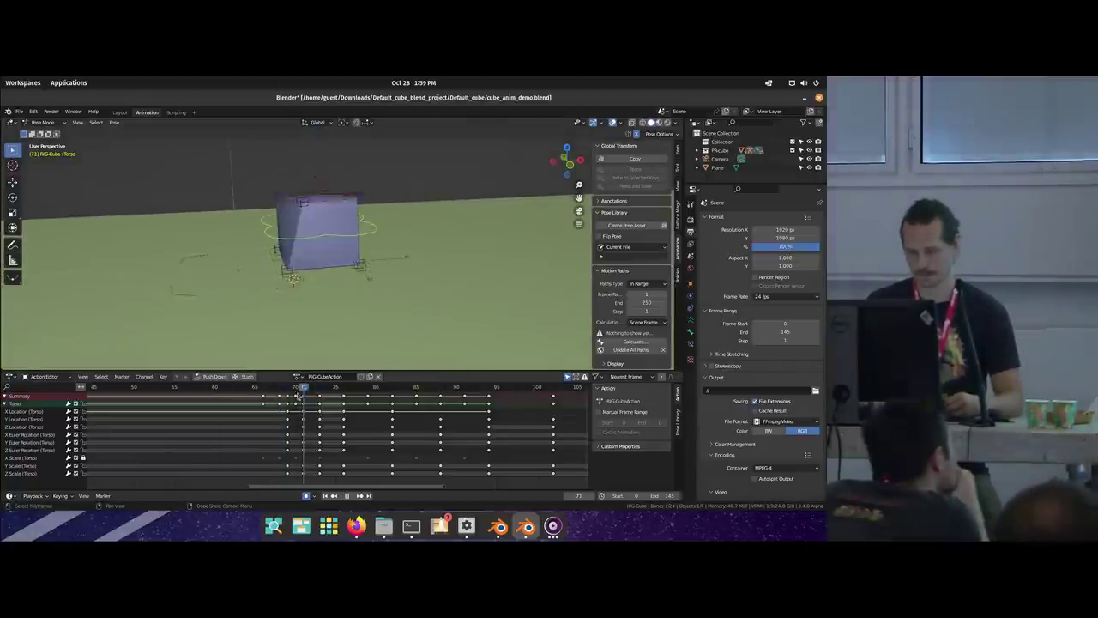
pyautogui.press('Escape')
pyautogui.moveTo(294, 266); pyautogui.dragTo(338, 284, button='middle')
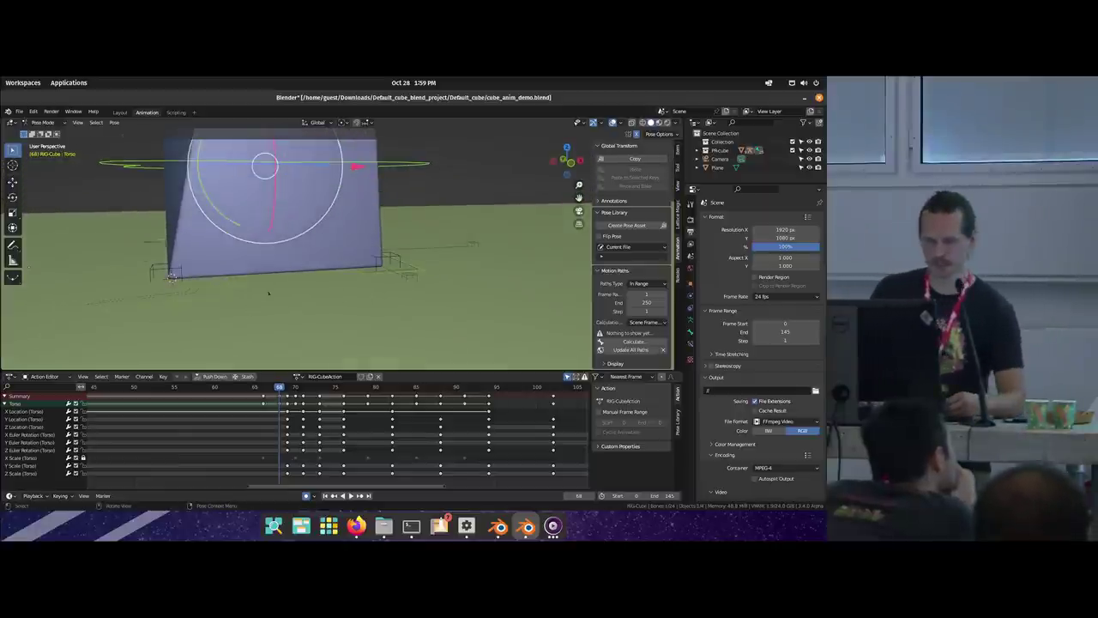
pyautogui.moveTo(211, 273)
pyautogui.mouseDown(button='middle')
pyautogui.moveTo(364, 272)
pyautogui.moveTo(296, 300)
pyautogui.mouseUp(button='middle')
pyautogui.hotkey('shift', 'z')
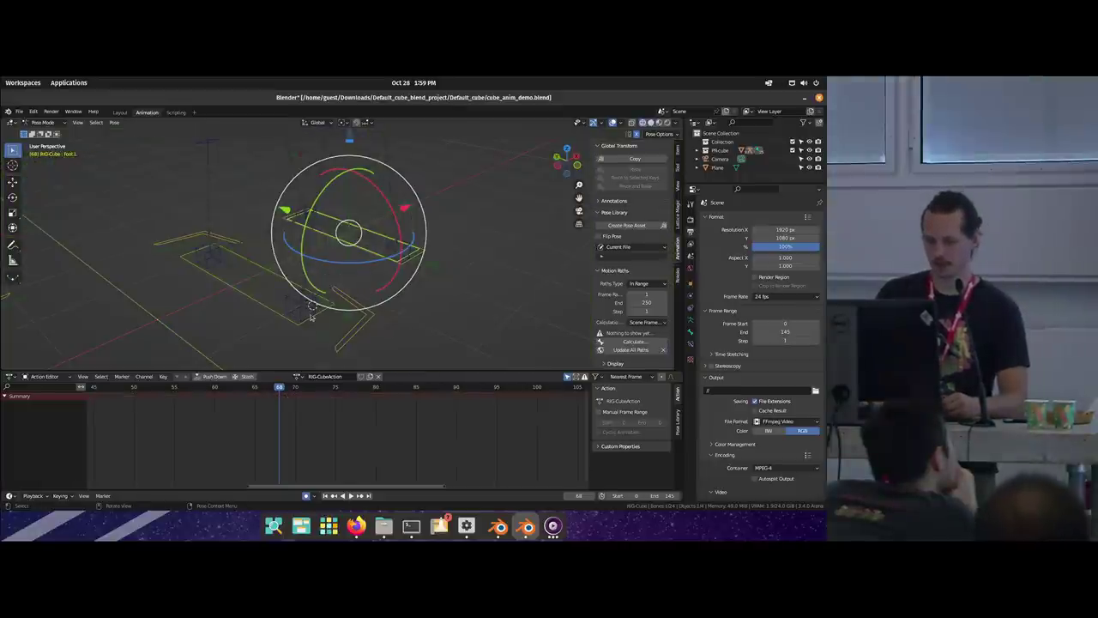
# Step: Select the P.Foot.L bone in solid shading and key its pose at frame 68
pyautogui.press('h')
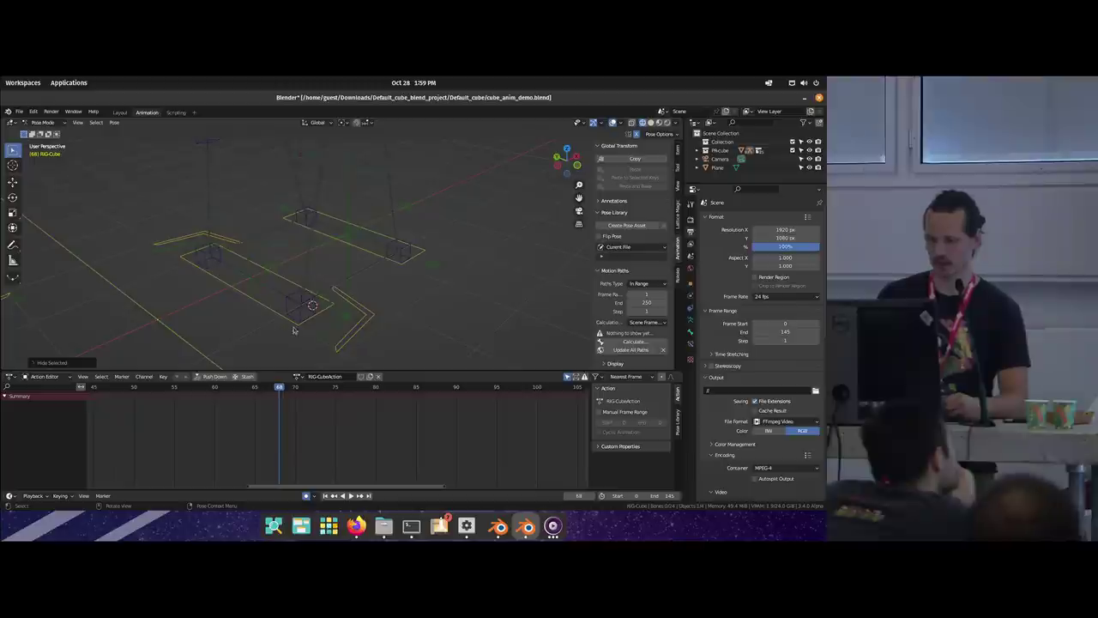
pyautogui.click(293, 328)
pyautogui.click(403, 267)
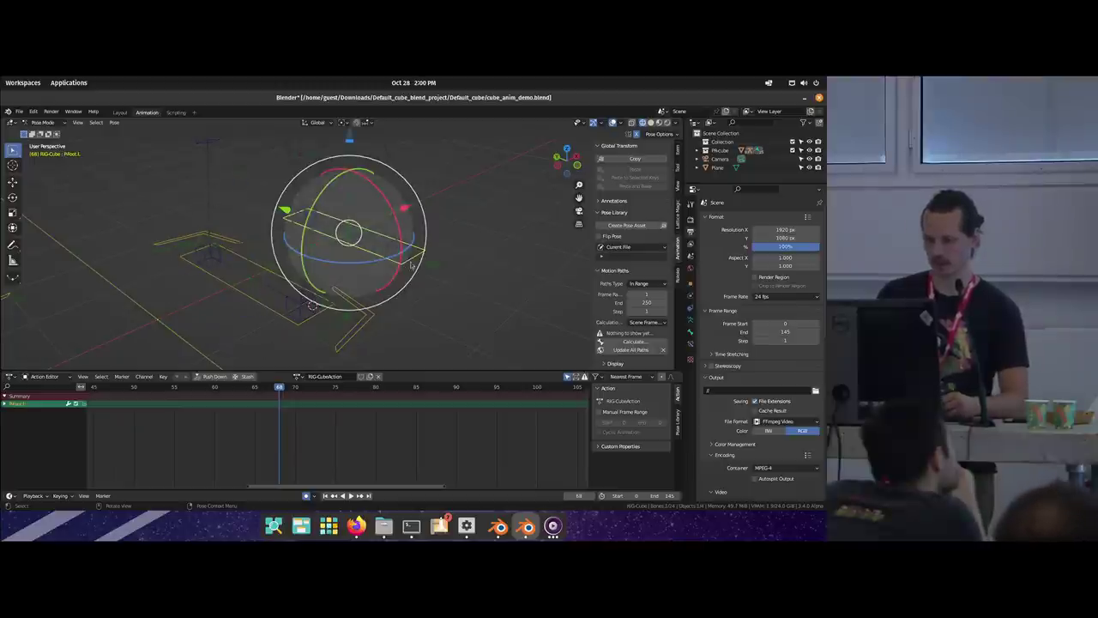
pyautogui.hotkey('shift', 'z')
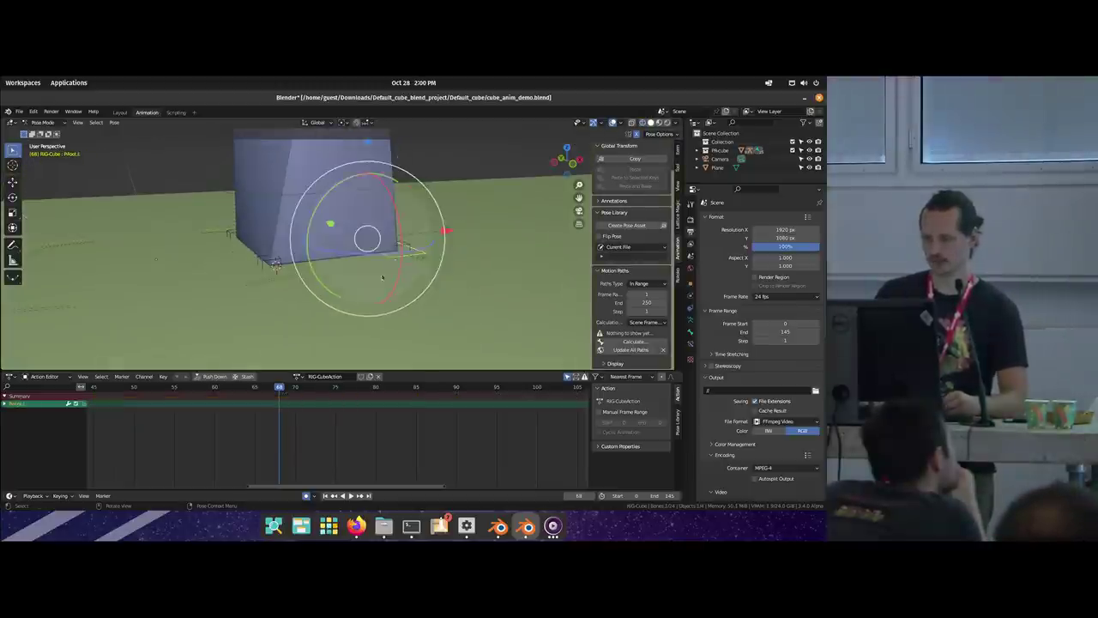
pyautogui.press('space')
pyautogui.moveTo(326, 401)
pyautogui.mouseDown()
pyautogui.moveTo(272, 408)
pyautogui.moveTo(325, 406)
pyautogui.mouseUp()
pyautogui.press('space')
pyautogui.moveTo(326, 283)
pyautogui.mouseDown(button='middle')
pyautogui.moveTo(339, 258)
pyautogui.moveTo(333, 266)
pyautogui.mouseUp(button='middle')
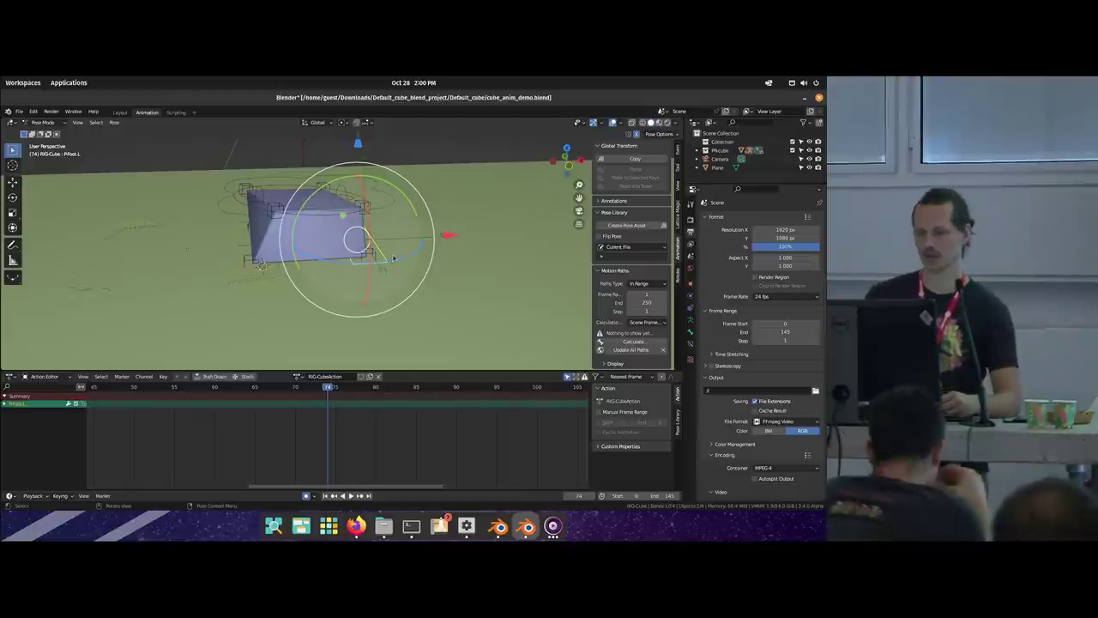
pyautogui.moveTo(287, 387)
pyautogui.mouseDown()
pyautogui.moveTo(277, 389)
pyautogui.moveTo(334, 388)
pyautogui.moveTo(279, 388)
pyautogui.mouseUp()
pyautogui.press('i')
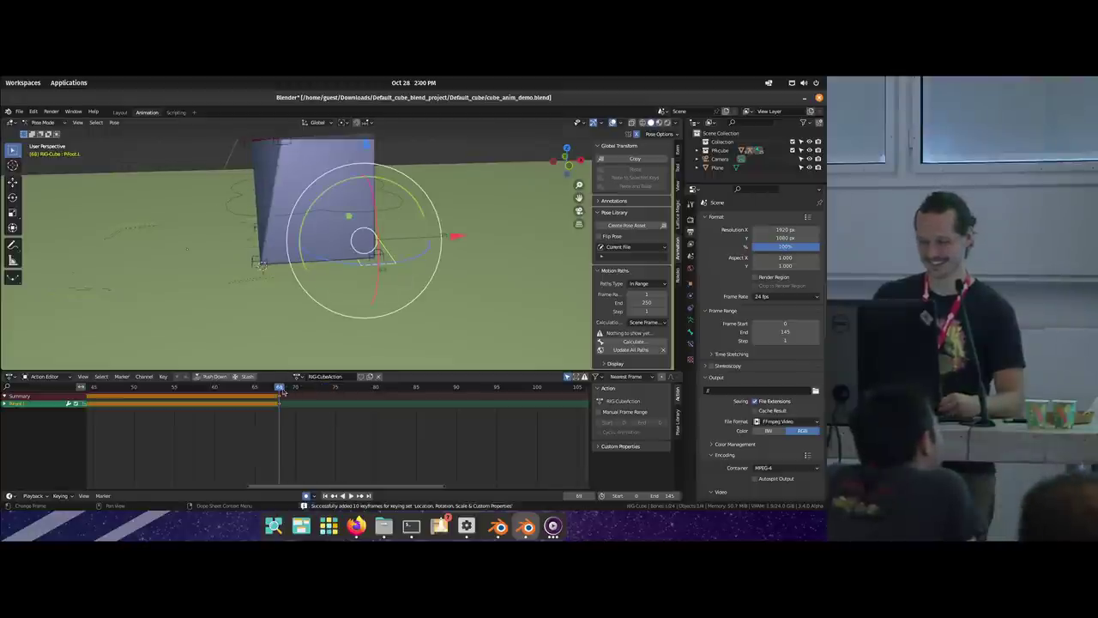
# Step: Rotate and shift the foot bone at frame 73, then blend the frame 70 pose toward its neighbours
pyautogui.press('Right')
pyautogui.press('Right')
pyautogui.press('Right')
pyautogui.press('Right')
pyautogui.press('Right')
pyautogui.moveTo(336, 263); pyautogui.dragTo(435, 228)
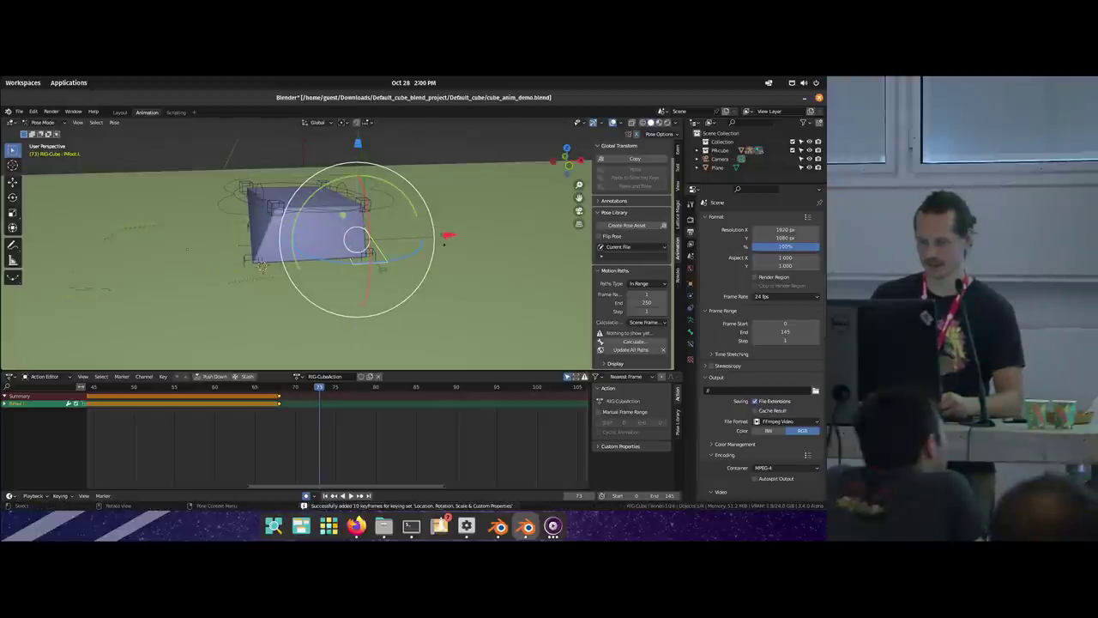
pyautogui.moveTo(357, 240); pyautogui.dragTo(371, 241)
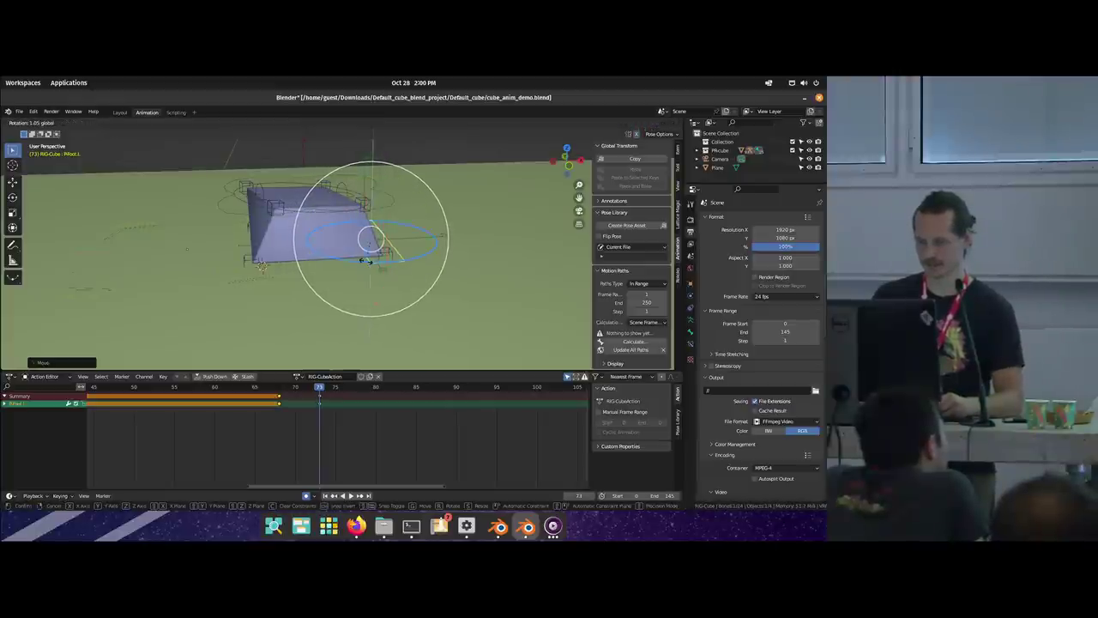
pyautogui.moveTo(276, 389)
pyautogui.mouseDown()
pyautogui.moveTo(319, 387)
pyautogui.moveTo(294, 387)
pyautogui.mouseUp()
pyautogui.hotkey('shift', 'e')
pyautogui.click(296, 377)
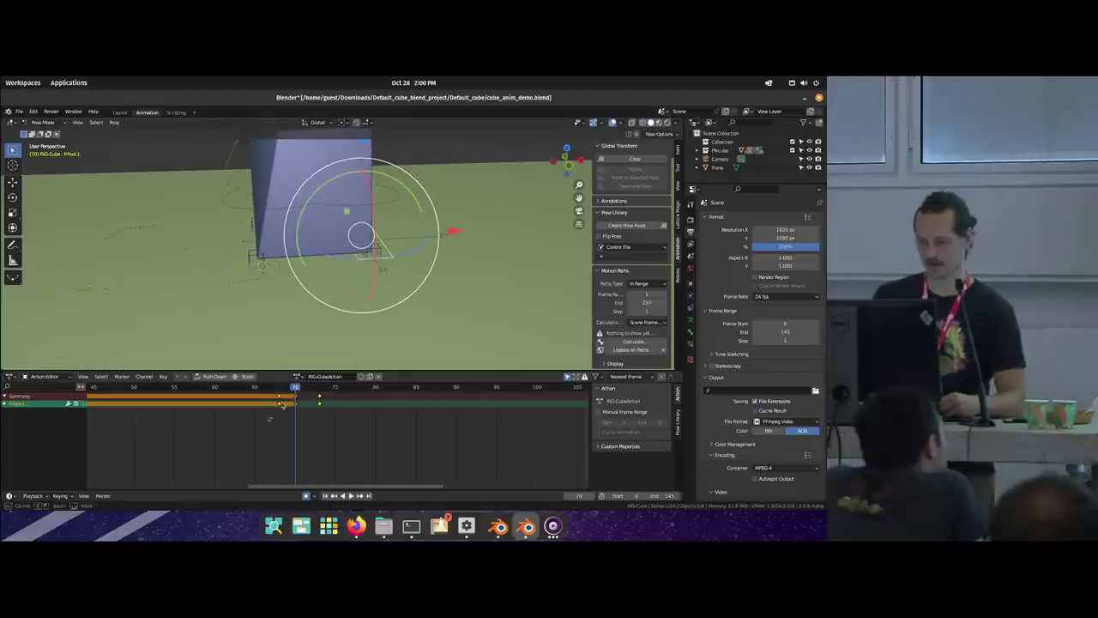
pyautogui.click(288, 393)
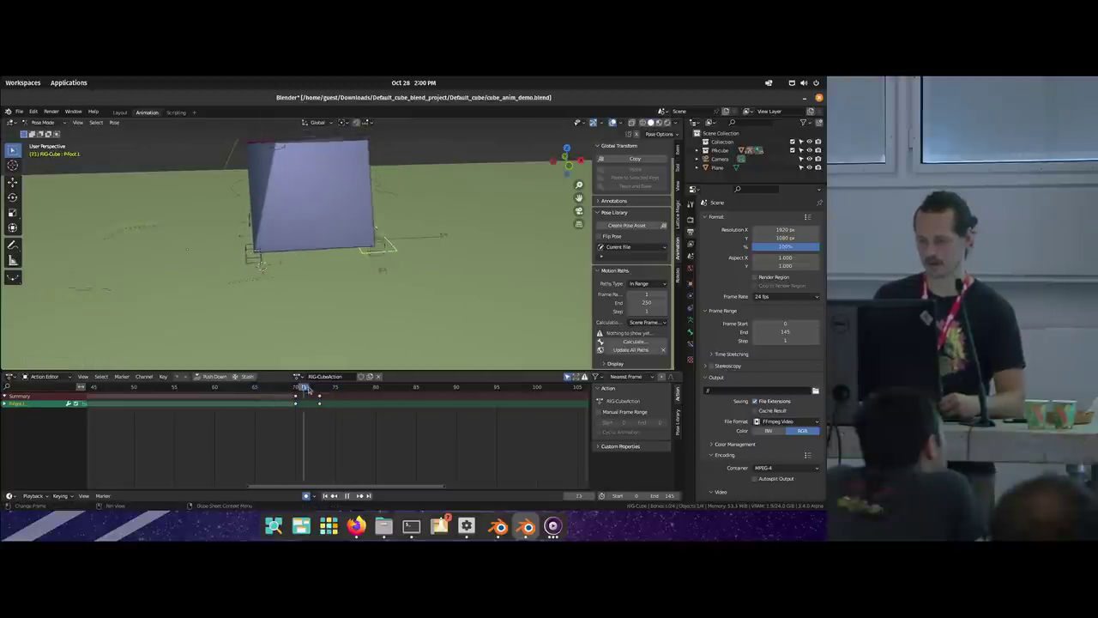
pyautogui.press('[')
pyautogui.click(319, 387)
pyautogui.moveTo(321, 394)
pyautogui.mouseDown()
pyautogui.moveTo(286, 393)
pyautogui.moveTo(315, 396)
pyautogui.mouseUp()
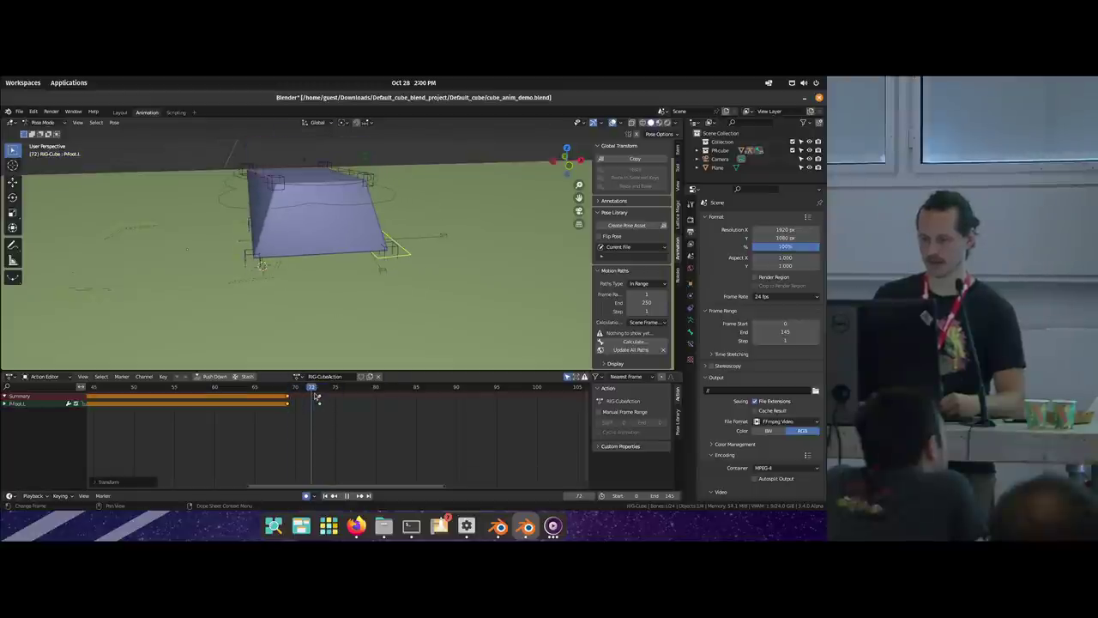
# Step: With Local orientation, tilt Pivot.L around its X axis and raise it to reshape the cube
pyautogui.moveTo(410, 218)
pyautogui.mouseDown(button='middle')
pyautogui.moveTo(400, 266)
pyautogui.moveTo(392, 210)
pyautogui.mouseUp(button='middle')
pyautogui.press(',')
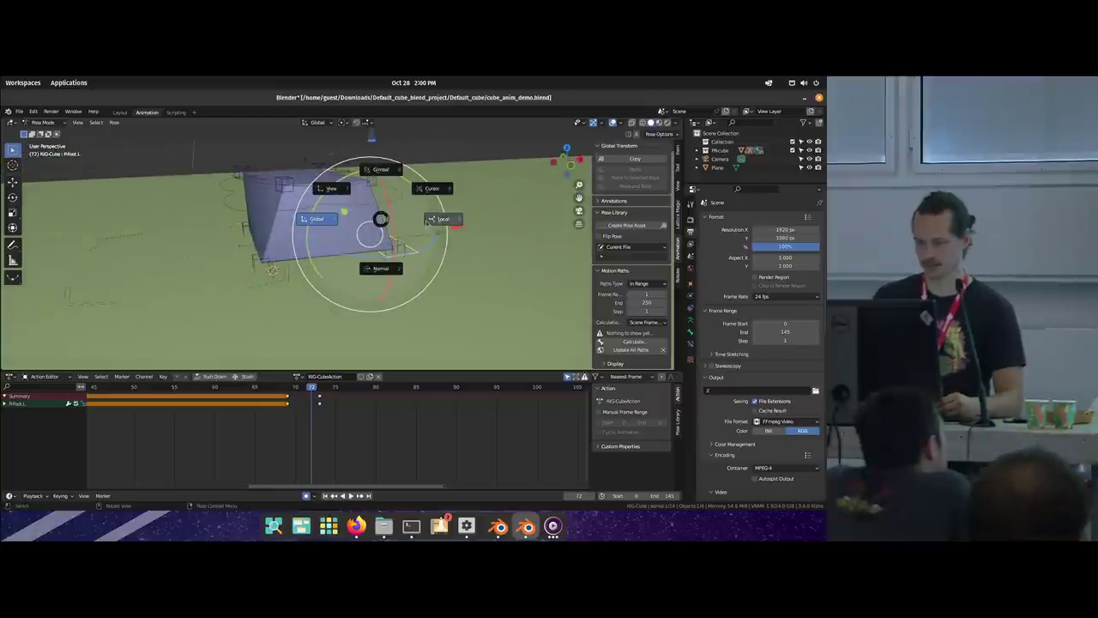
pyautogui.click(388, 226)
pyautogui.moveTo(401, 230); pyautogui.dragTo(390, 245)
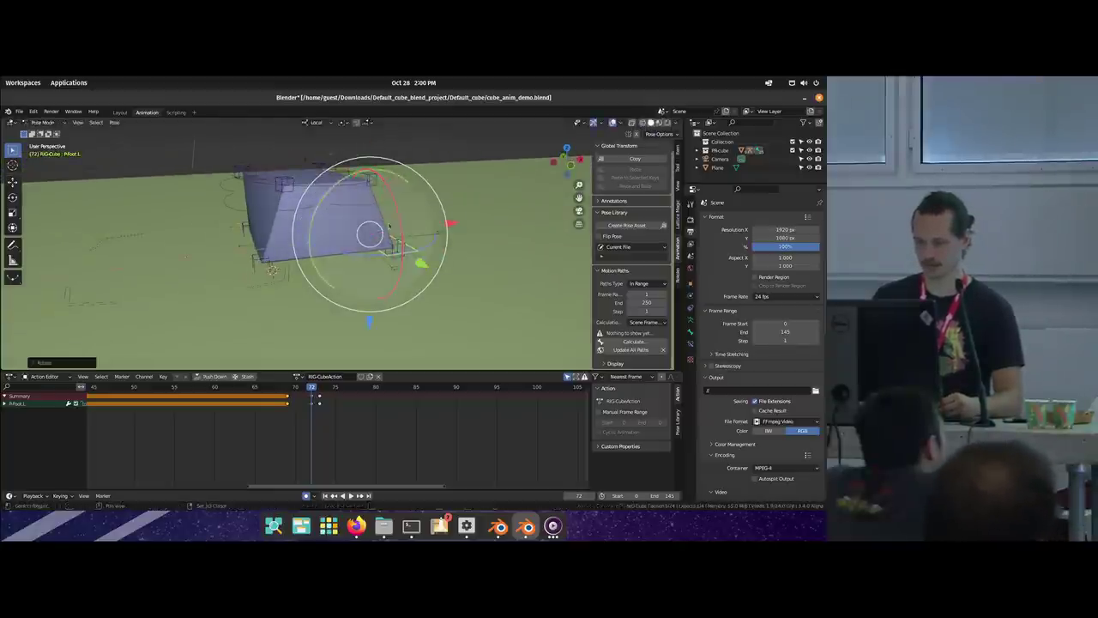
pyautogui.press('space')
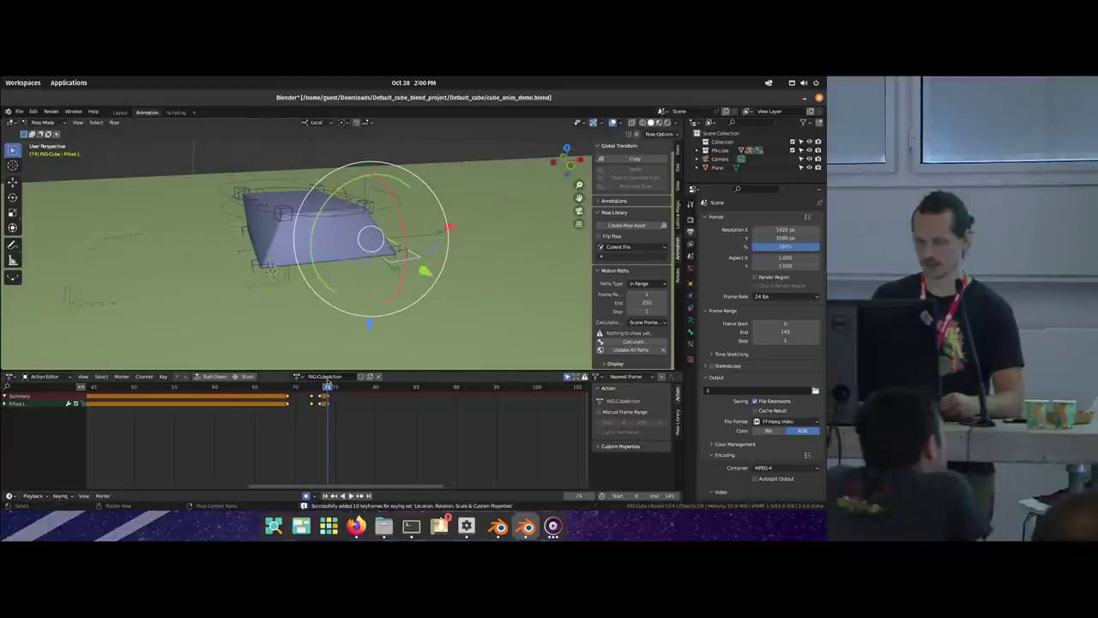
pyautogui.press('space')
pyautogui.hotkey('shift', 'alt', 'e')
pyautogui.click(329, 315)
pyautogui.moveTo(404, 234); pyautogui.dragTo(398, 203)
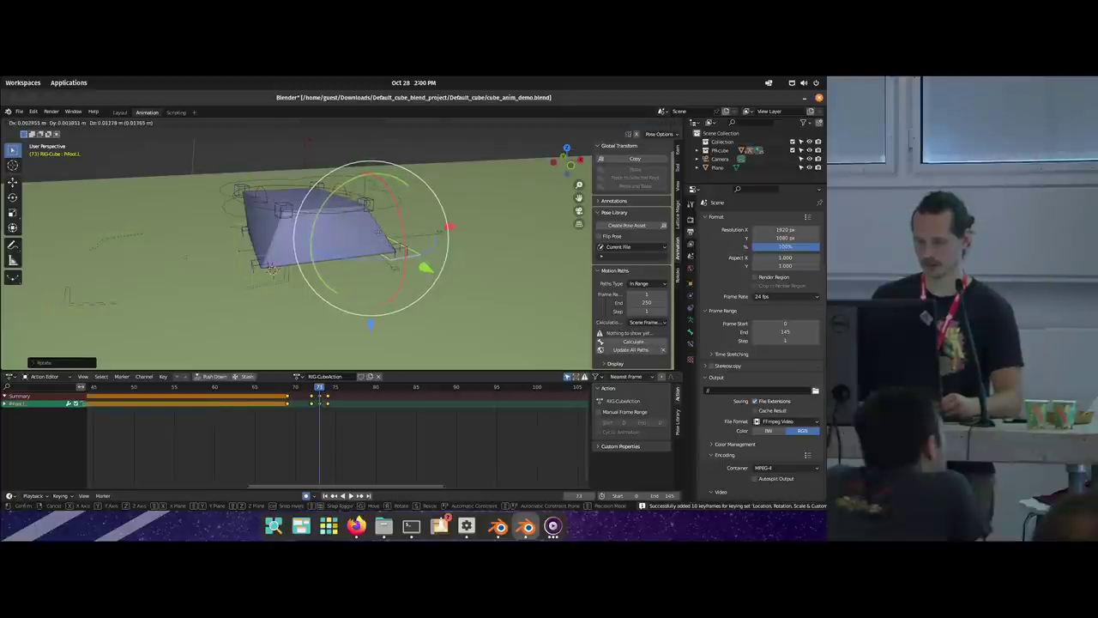
pyautogui.click(292, 390)
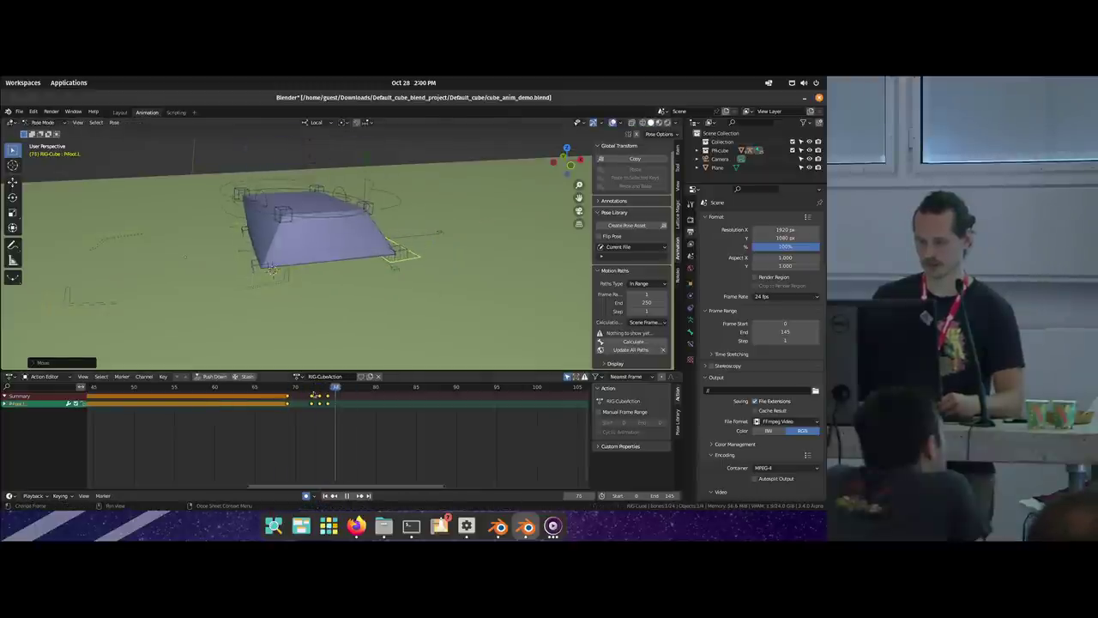
pyautogui.moveTo(374, 243); pyautogui.dragTo(374, 238)
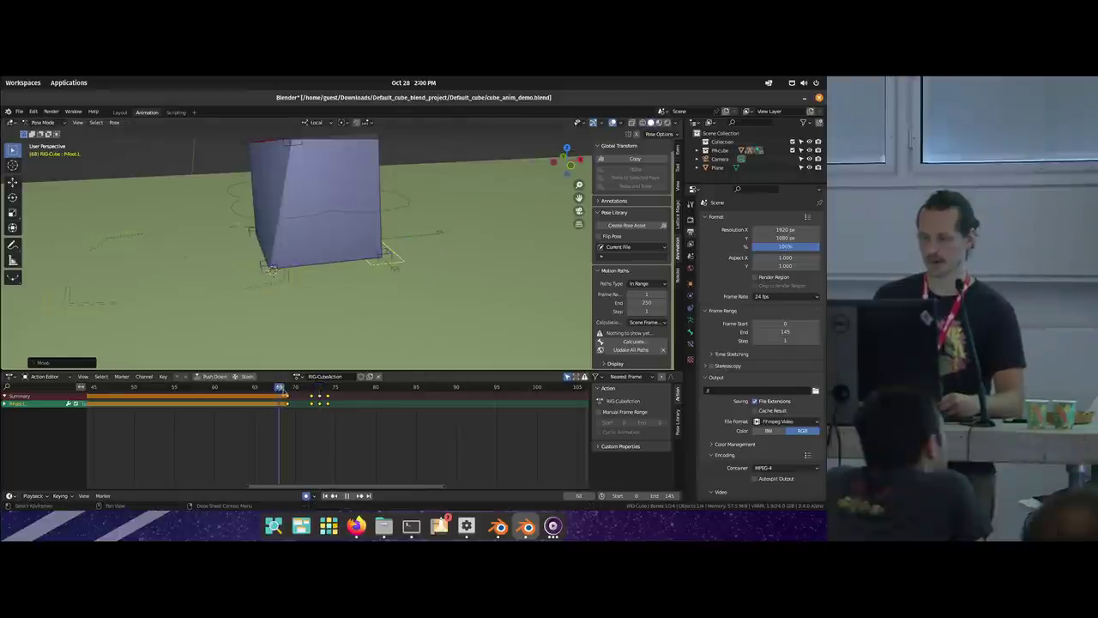
# Step: Blend the frame 72 pose 81% toward its neighbours and review it through the camera
pyautogui.moveTo(302, 395); pyautogui.dragTo(312, 388)
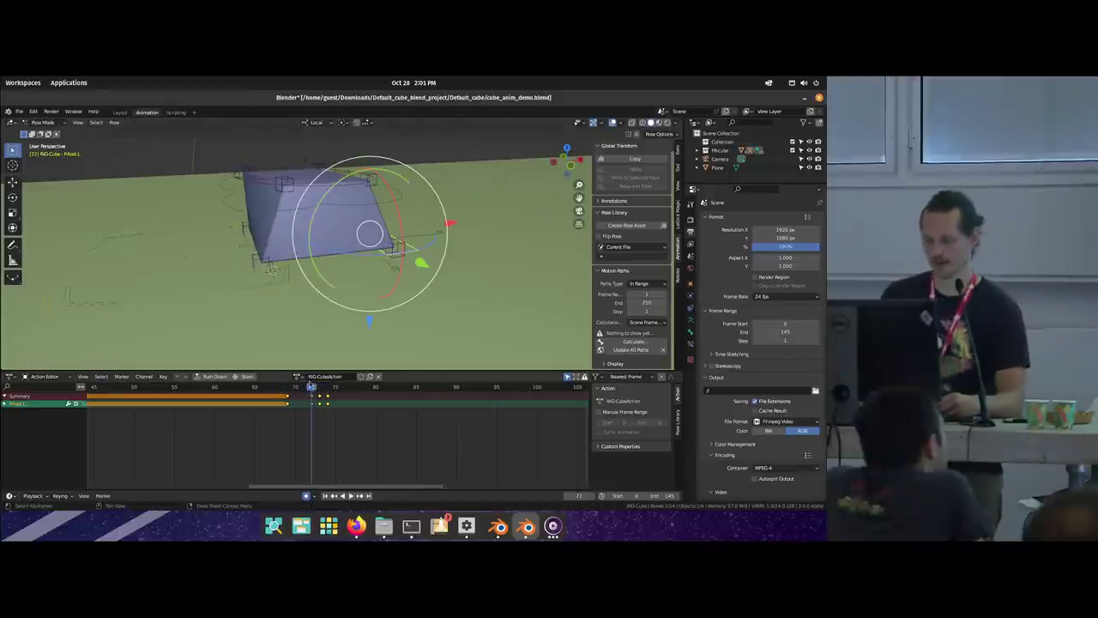
pyautogui.hotkey('shift', 'e')
pyautogui.click(351, 340)
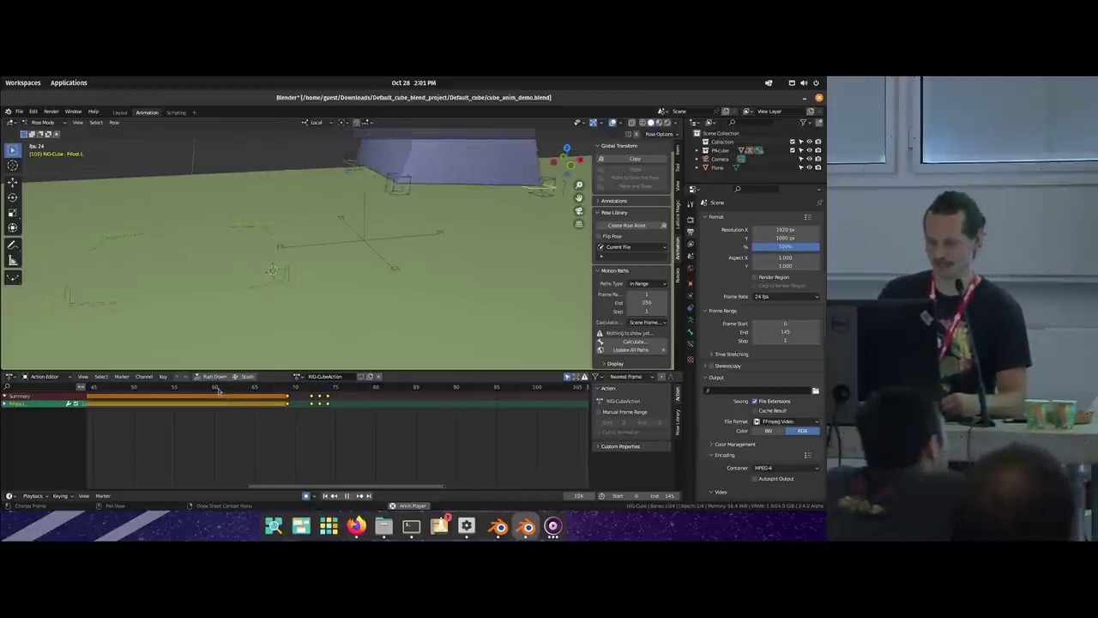
pyautogui.press('Escape')
pyautogui.press('space')
pyautogui.moveTo(307, 393)
pyautogui.mouseDown()
pyautogui.moveTo(294, 394)
pyautogui.moveTo(344, 395)
pyautogui.moveTo(296, 398)
pyautogui.mouseUp()
pyautogui.press('space')
pyautogui.press('KP_0')
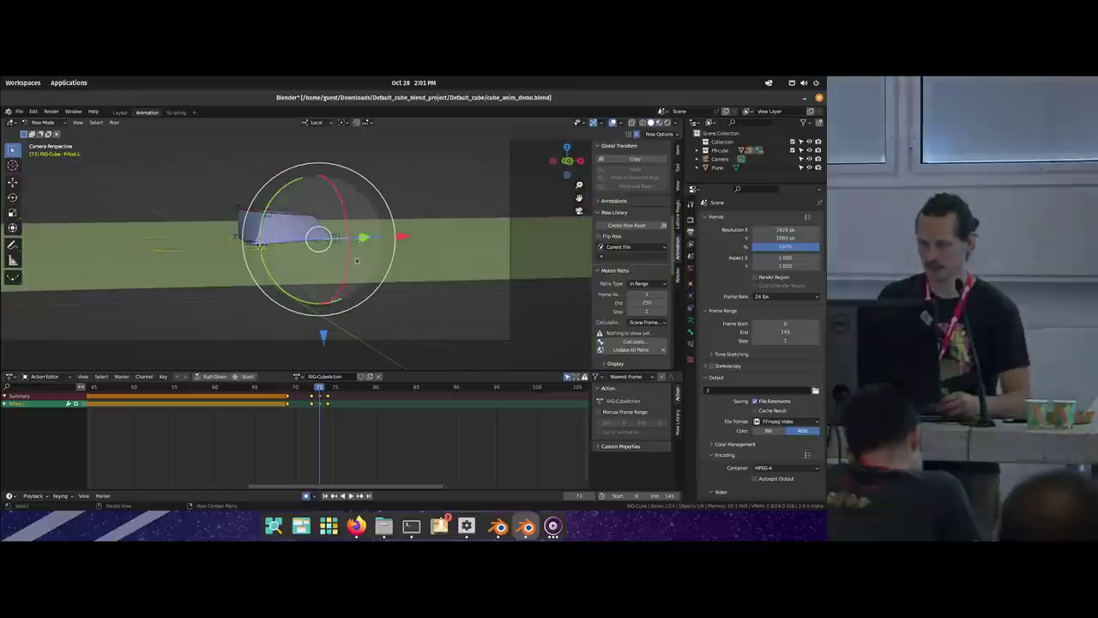
pyautogui.moveTo(300, 395)
pyautogui.mouseDown()
pyautogui.moveTo(335, 395)
pyautogui.moveTo(270, 395)
pyautogui.moveTo(335, 395)
pyautogui.moveTo(313, 396)
pyautogui.moveTo(312, 408)
pyautogui.mouseUp()
# Step: Move the frame-75 keyframe one frame earlier and replay the landing
pyautogui.click(311, 397)
pyautogui.press('g')
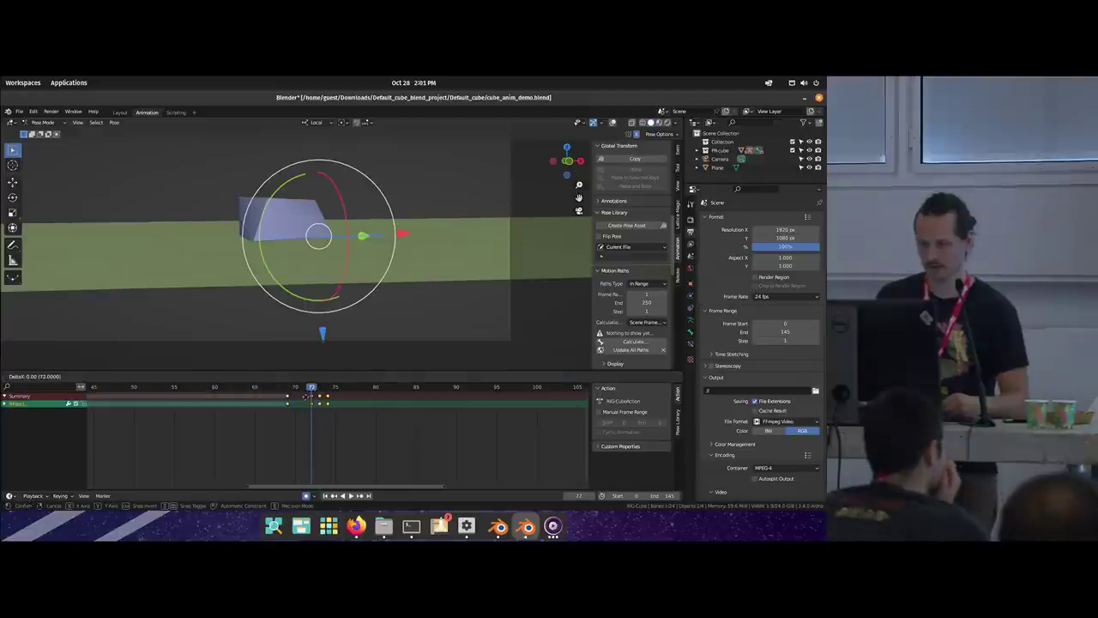
pyautogui.click(302, 396)
pyautogui.press('space')
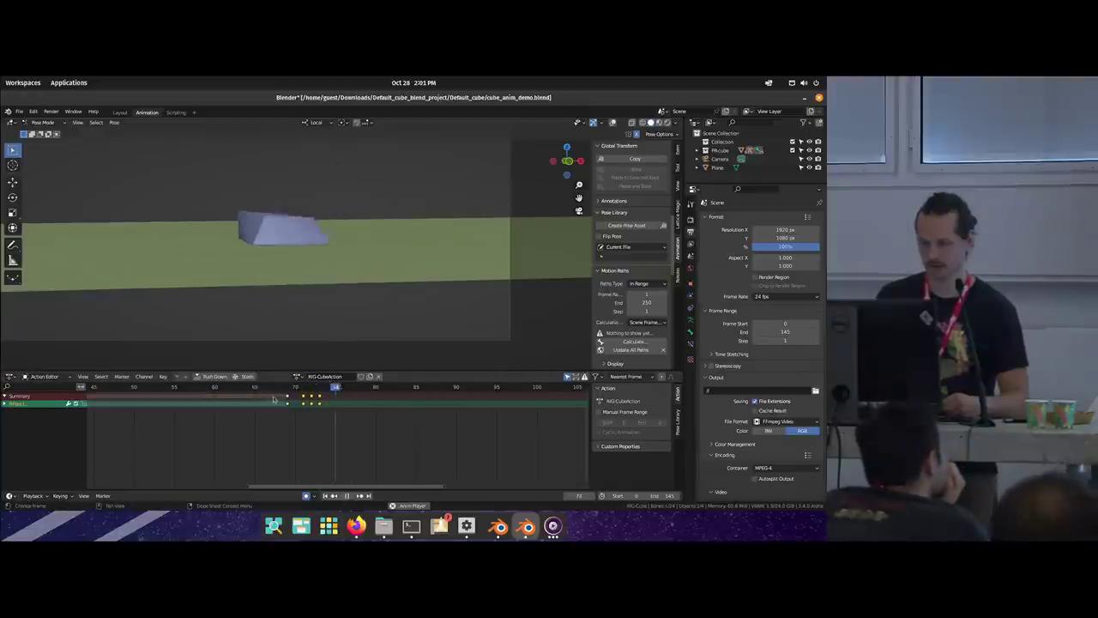
pyautogui.click(254, 391)
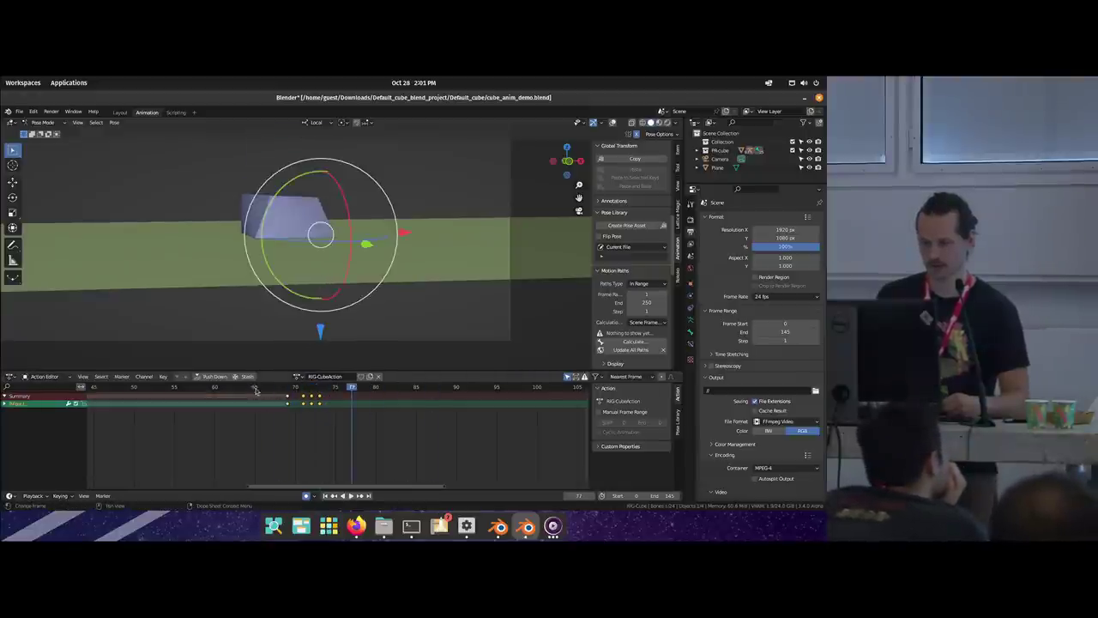
# Step: Key the Pivot.R bone at frame 69 and paste the copied global transform onto it
pyautogui.click(247, 238)
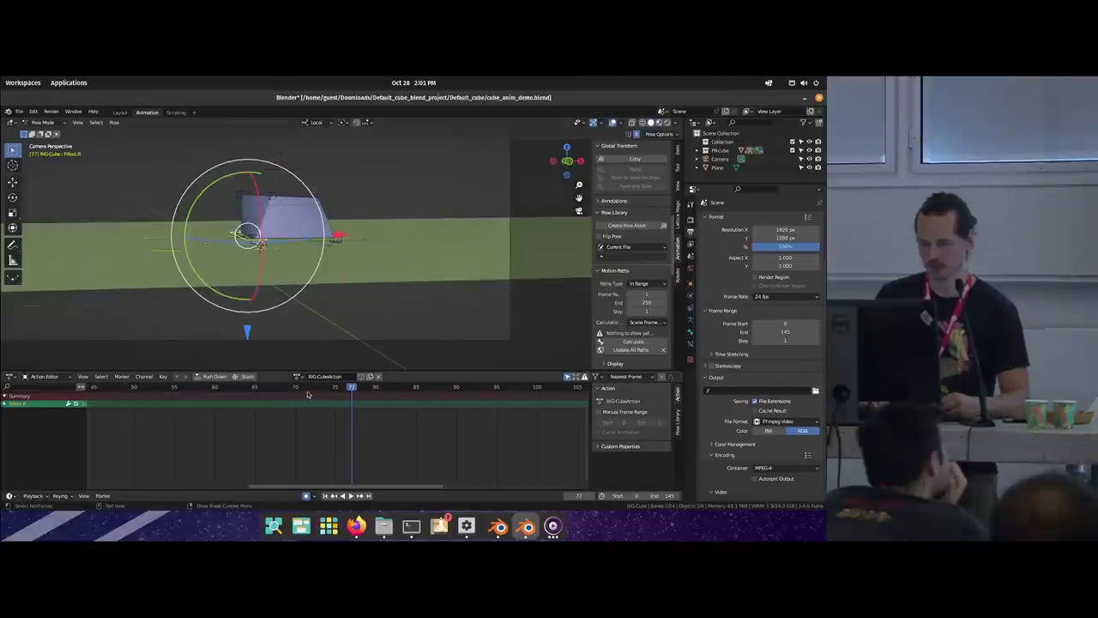
pyautogui.press('space')
pyautogui.press('i')
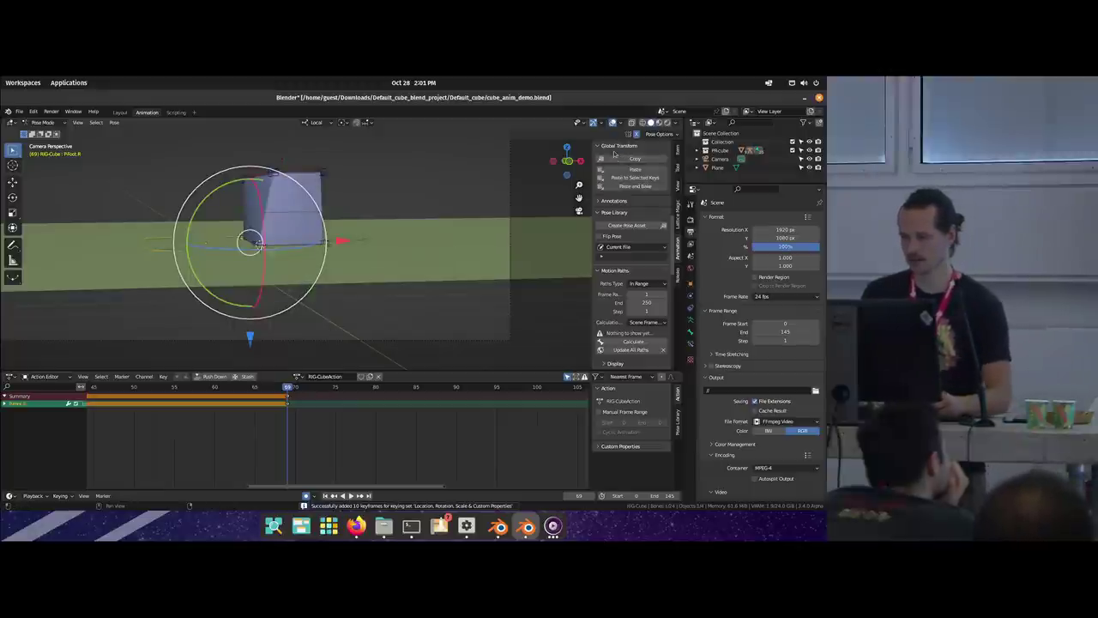
pyautogui.press('space')
pyautogui.press('space')
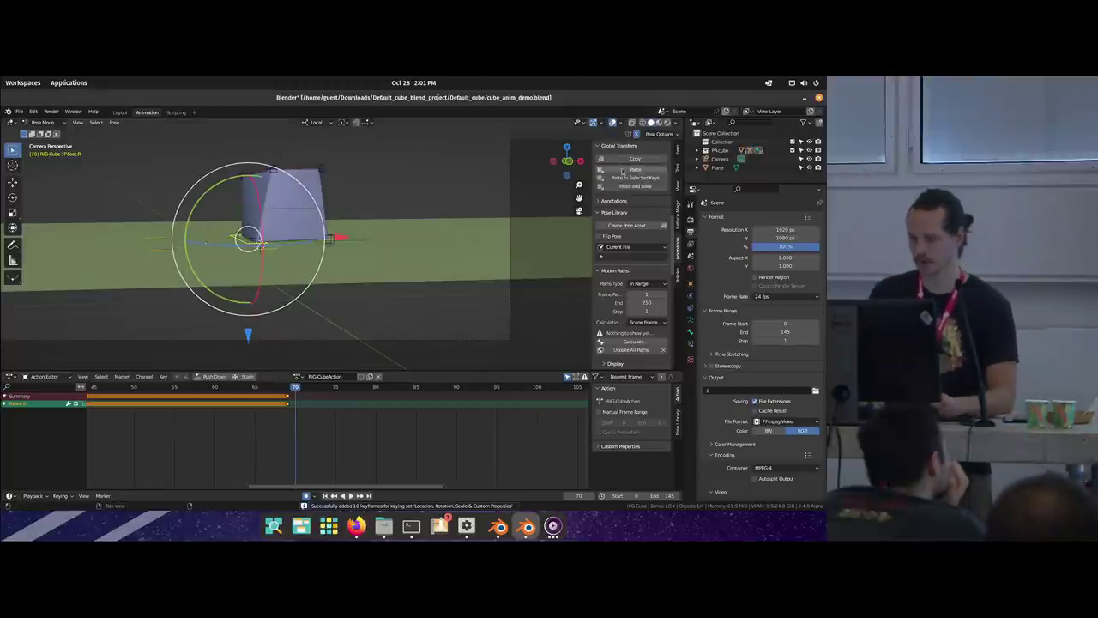
pyautogui.moveTo(292, 388); pyautogui.dragTo(288, 389)
pyautogui.press('space')
pyautogui.press('space')
pyautogui.click(634, 170)
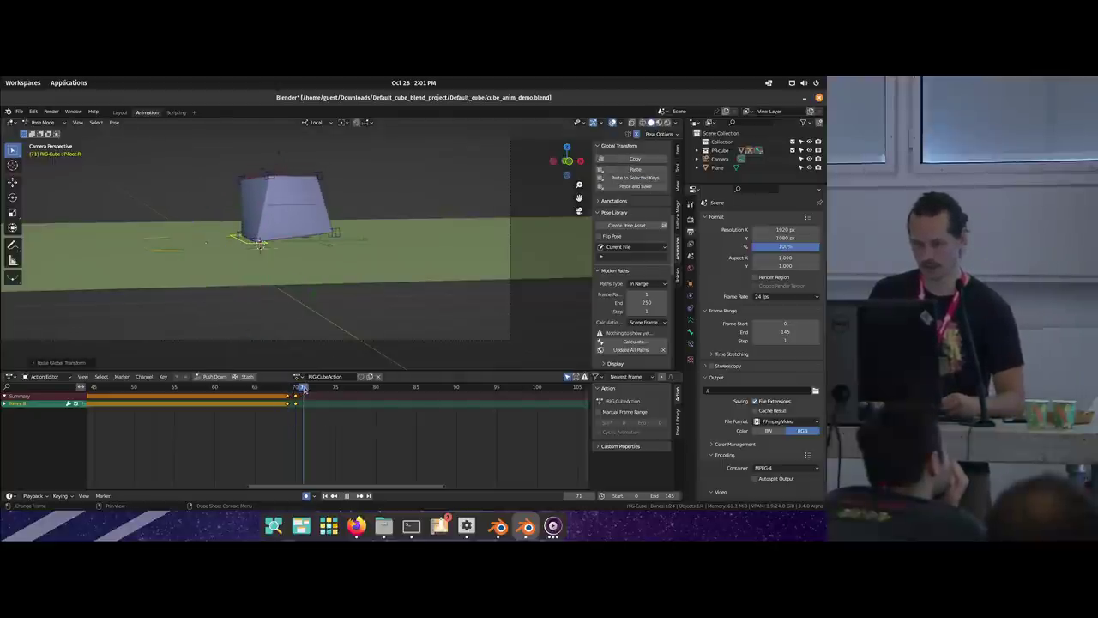
# Step: At frame 73, move and freely rotate Pivot.R to reshape the cube
pyautogui.moveTo(303, 388); pyautogui.dragTo(315, 390)
pyautogui.moveTo(246, 240); pyautogui.dragTo(247, 245)
pyautogui.press('r')
pyautogui.press('r')
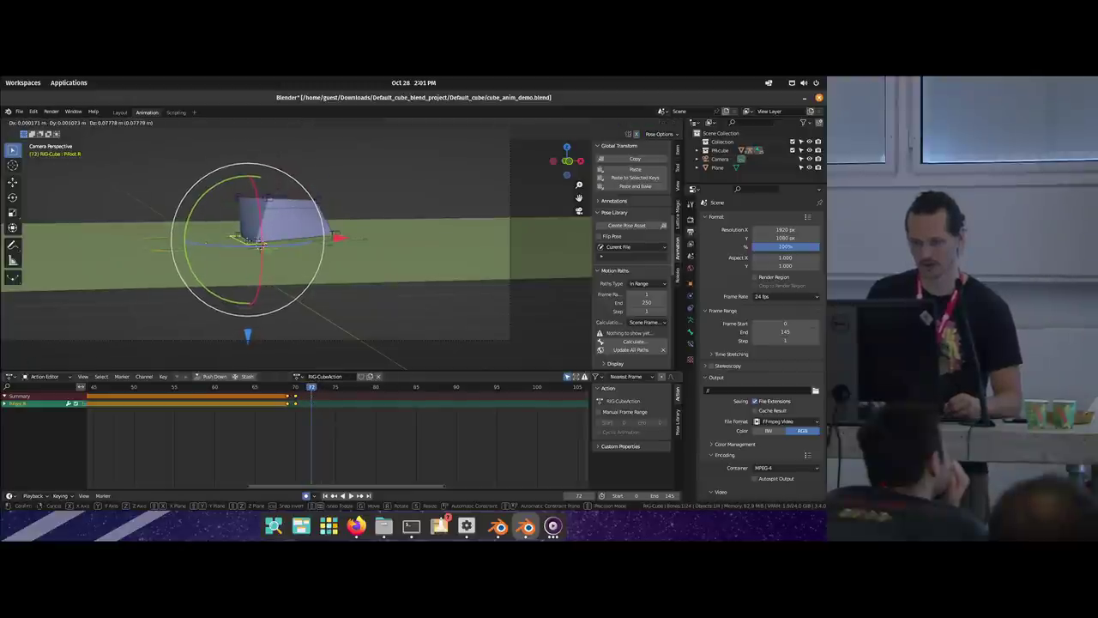
pyautogui.click(246, 239)
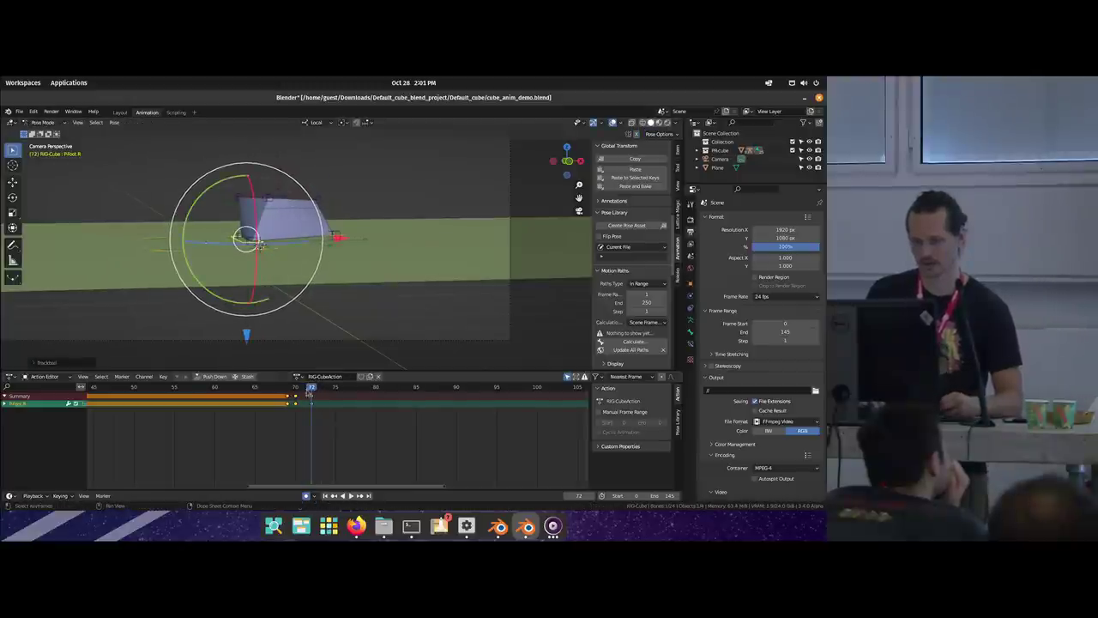
pyautogui.click(279, 387)
pyautogui.press('space')
pyautogui.press('space')
# Step: Rotate Pivot.R around its local X axis and tilt it further at frame 72
pyautogui.moveTo(202, 242); pyautogui.dragTo(307, 304, button='middle')
pyautogui.moveTo(307, 305); pyautogui.dragTo(297, 309)
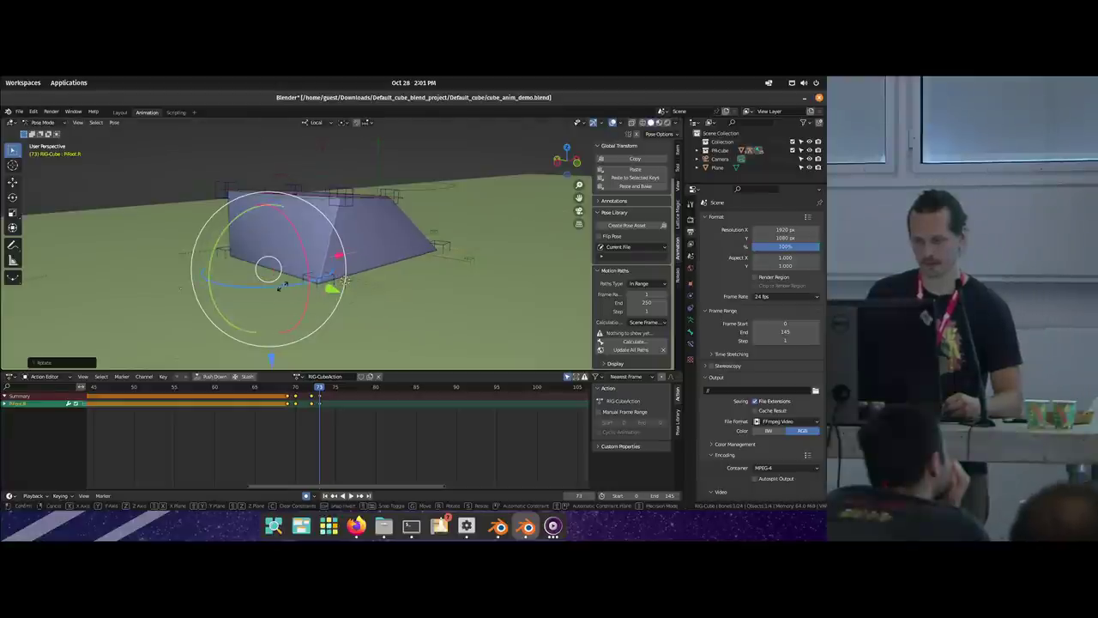
pyautogui.click(296, 388)
pyautogui.press('space')
pyautogui.moveTo(297, 390); pyautogui.dragTo(318, 397)
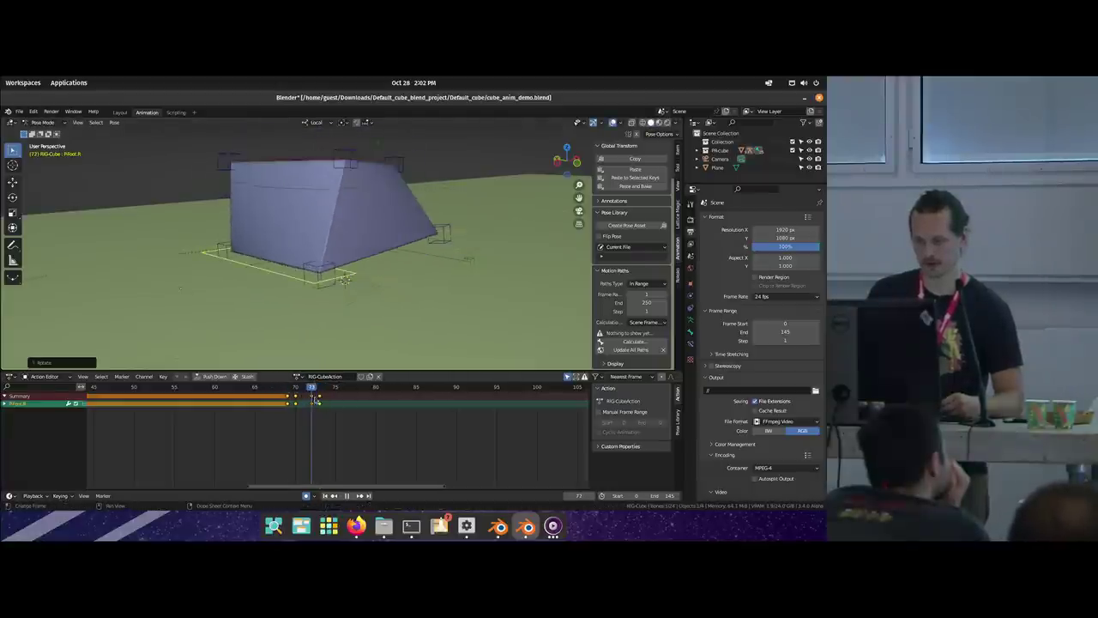
pyautogui.press('space')
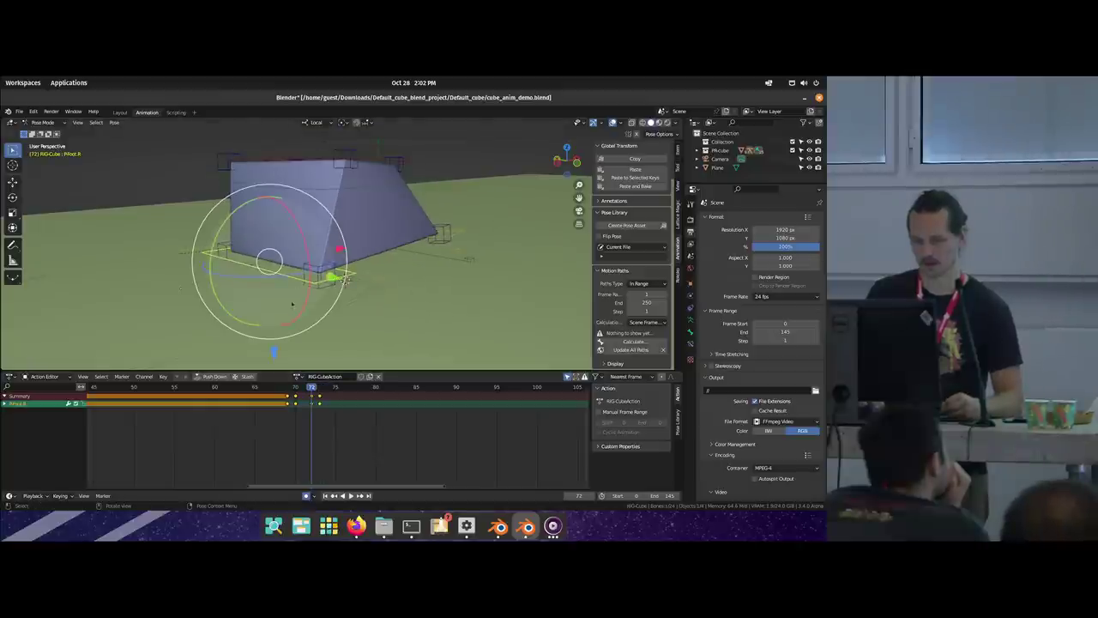
pyautogui.moveTo(292, 304); pyautogui.dragTo(282, 302)
pyautogui.click(346, 279)
# Step: Review the landing through the scene camera and save the blend file
pyautogui.press('space')
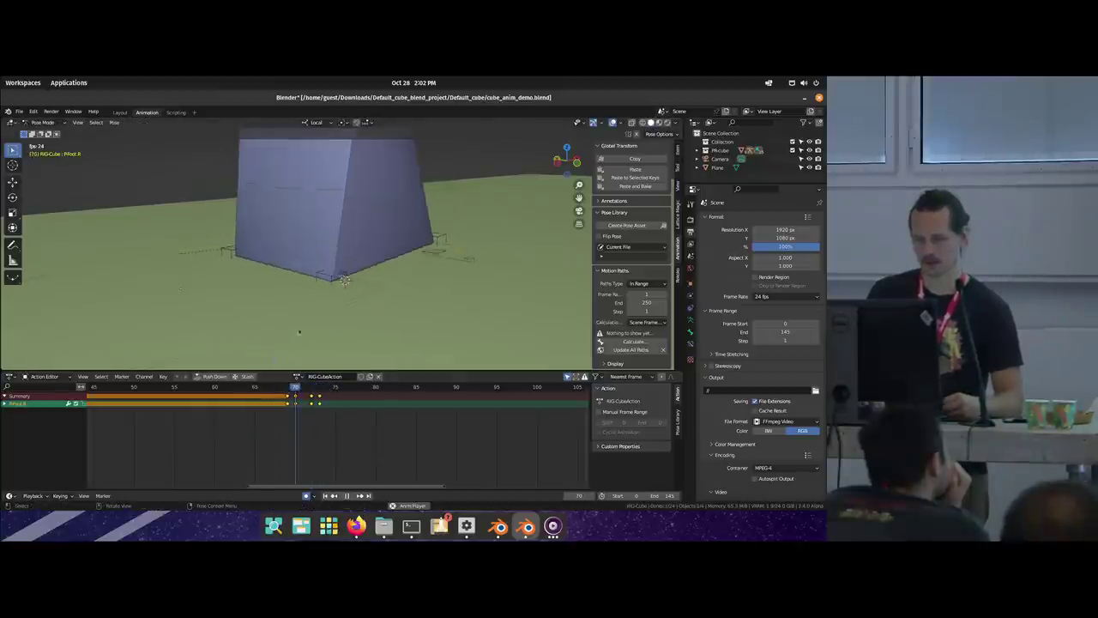
pyautogui.press('space')
pyautogui.press('KP_0')
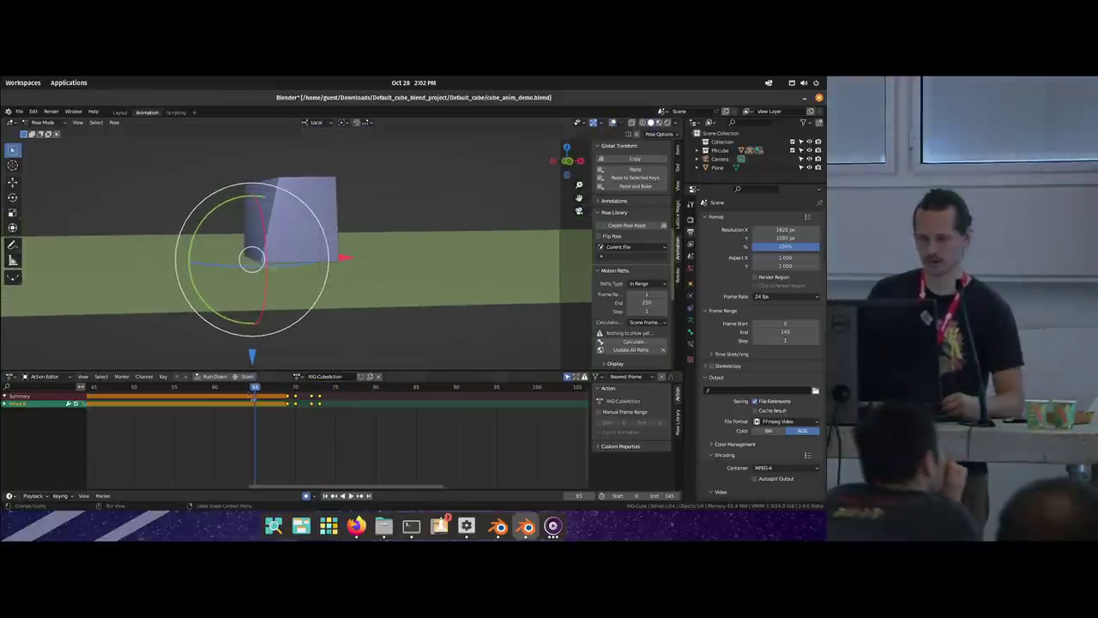
pyautogui.press('space')
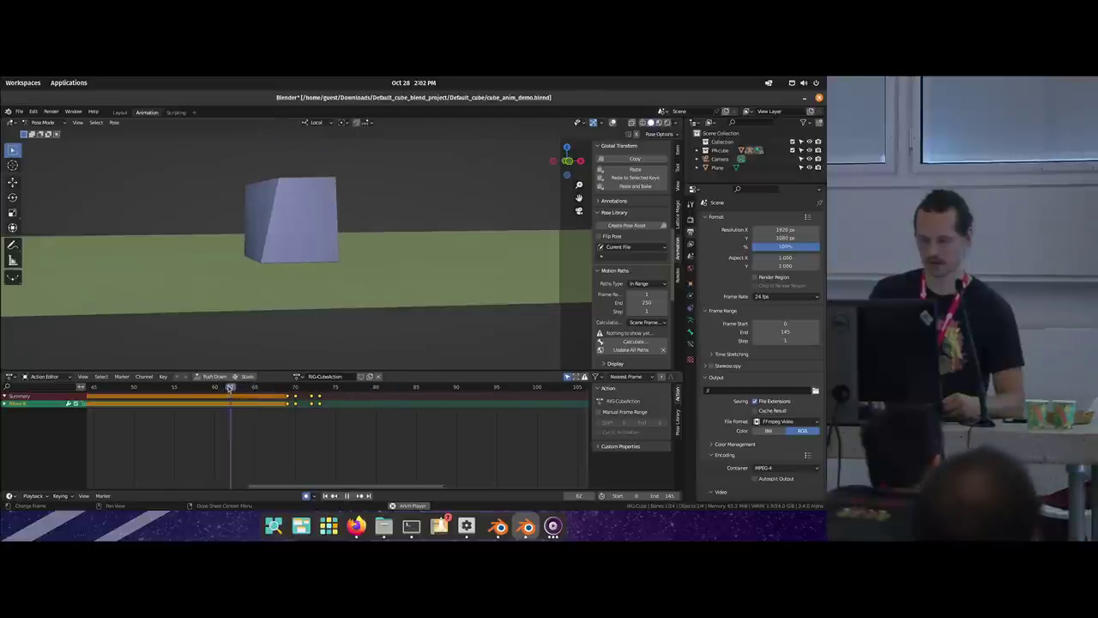
pyautogui.press('space')
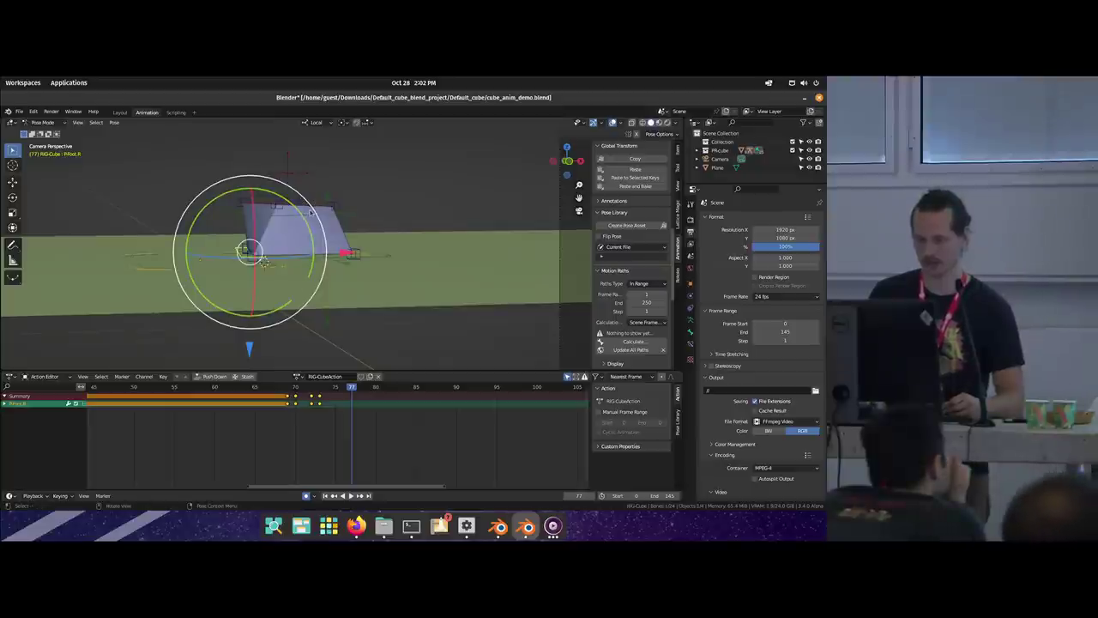
pyautogui.hotkey('ctrl', 's')
pyautogui.hotkey('shift', 'z')
# Step: Select the Head bone and, at frame 75, move it and shrink it slightly
pyautogui.click(305, 206)
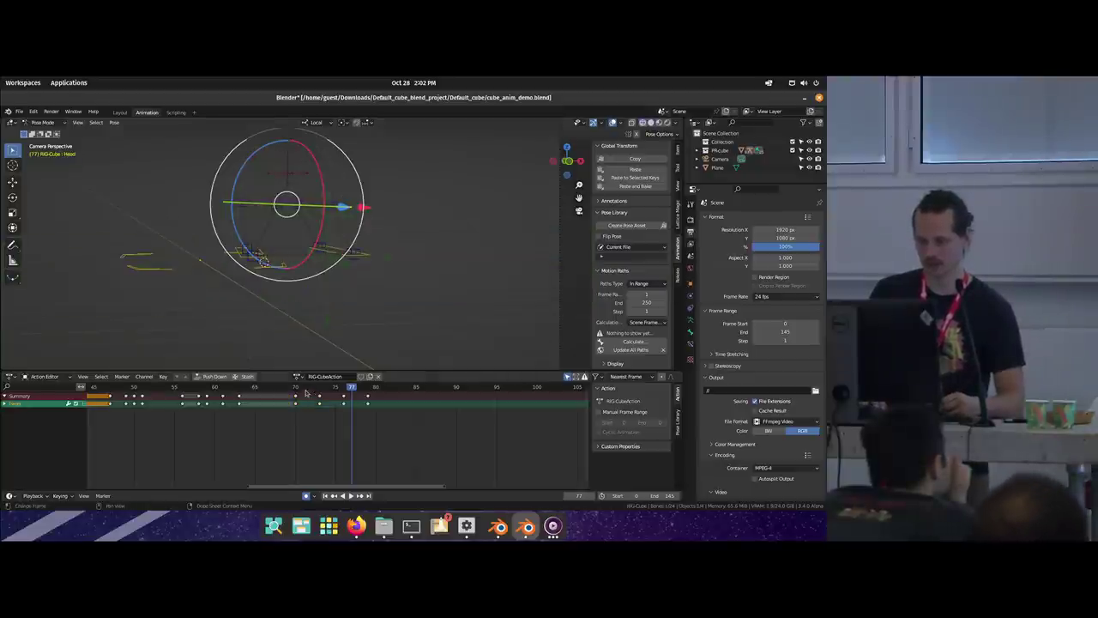
pyautogui.click(279, 387)
pyautogui.press('space')
pyautogui.press('space')
pyautogui.hotkey('shift', 'z')
pyautogui.moveTo(300, 390); pyautogui.dragTo(336, 394)
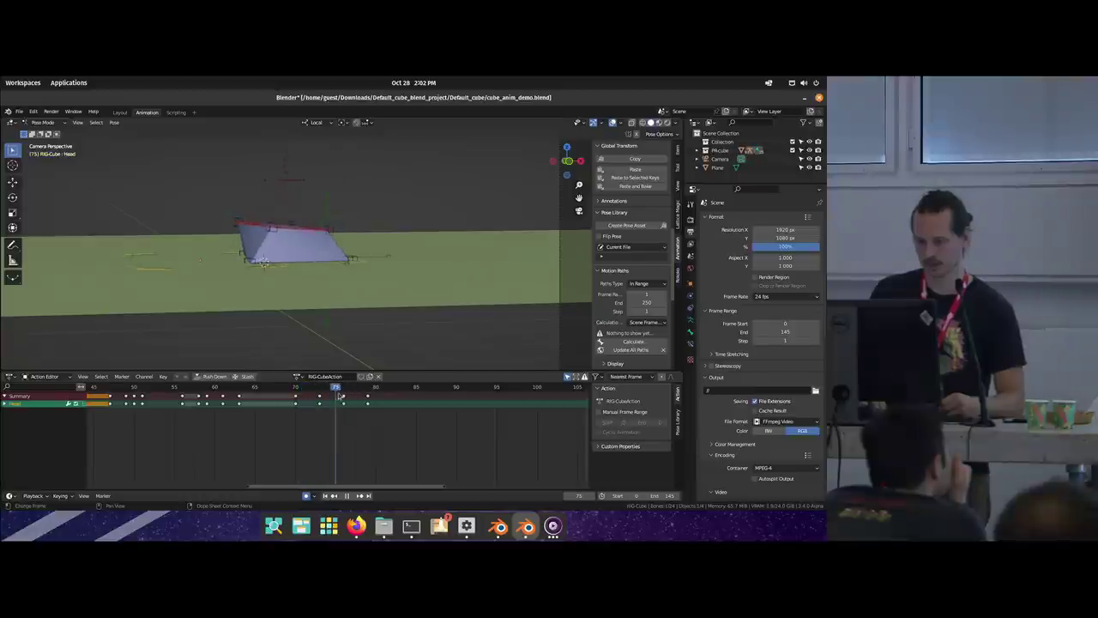
pyautogui.press('g')
pyautogui.click(247, 184)
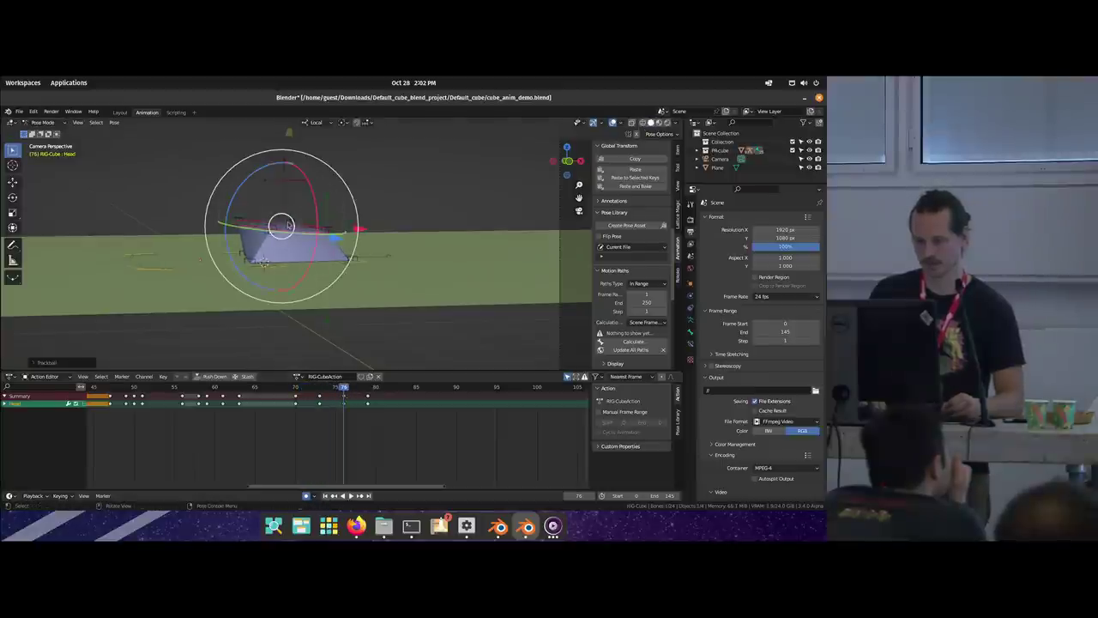
pyautogui.press('s')
pyautogui.click(248, 190)
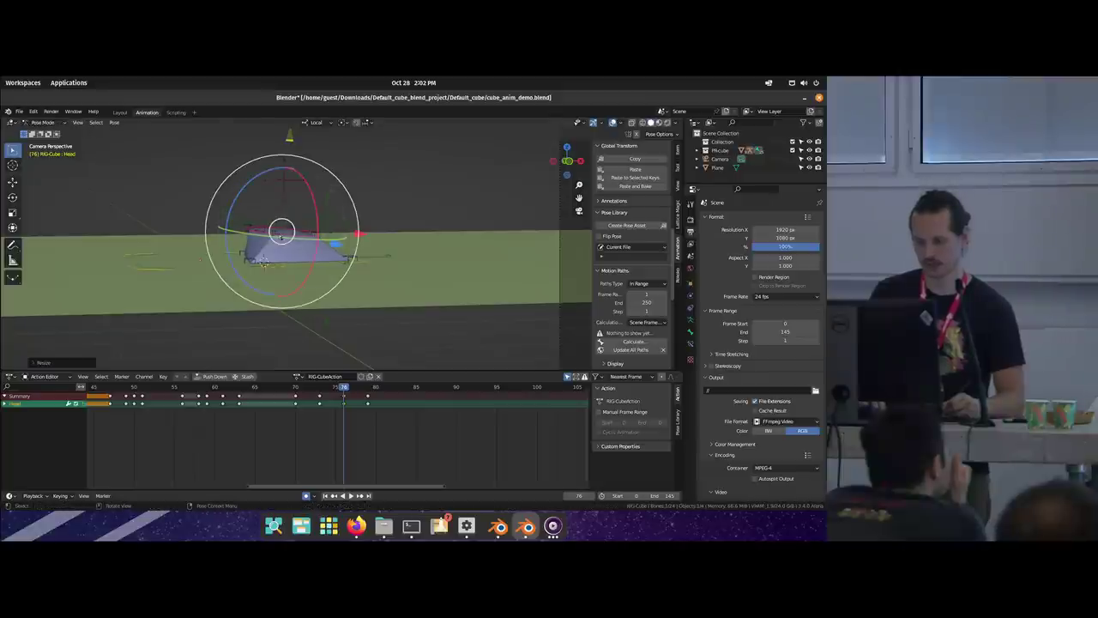
# Step: Blend the frame 73 Head pose toward the neighbouring keys and play it back
pyautogui.click(295, 388)
pyautogui.rightClick(300, 392)
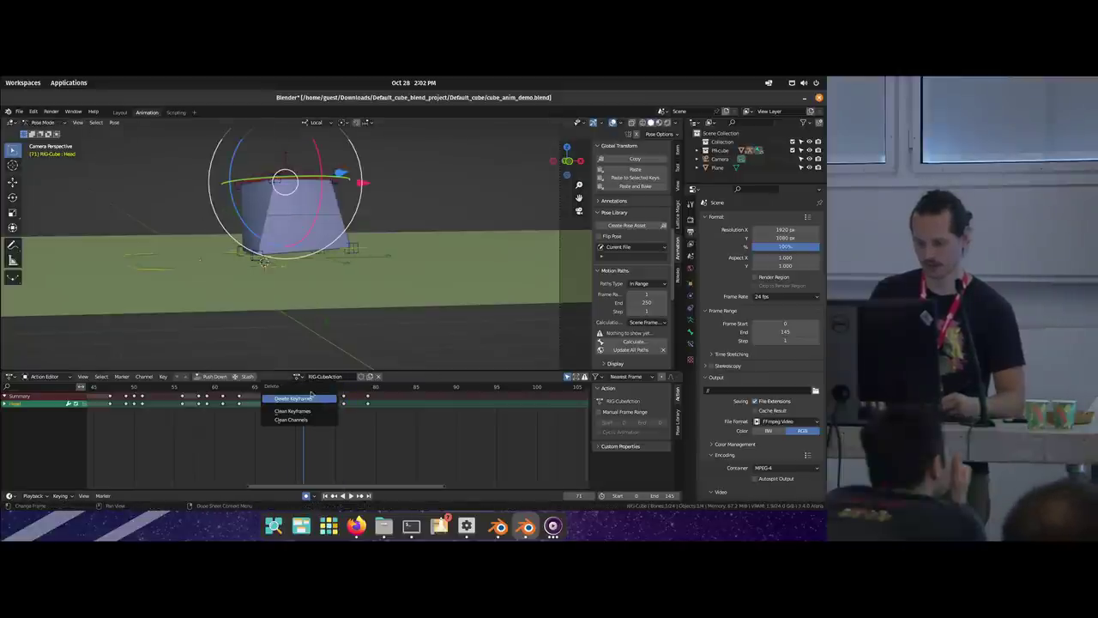
pyautogui.press('space')
pyautogui.press('space')
pyautogui.hotkey('shift', 'e')
pyautogui.click(338, 307)
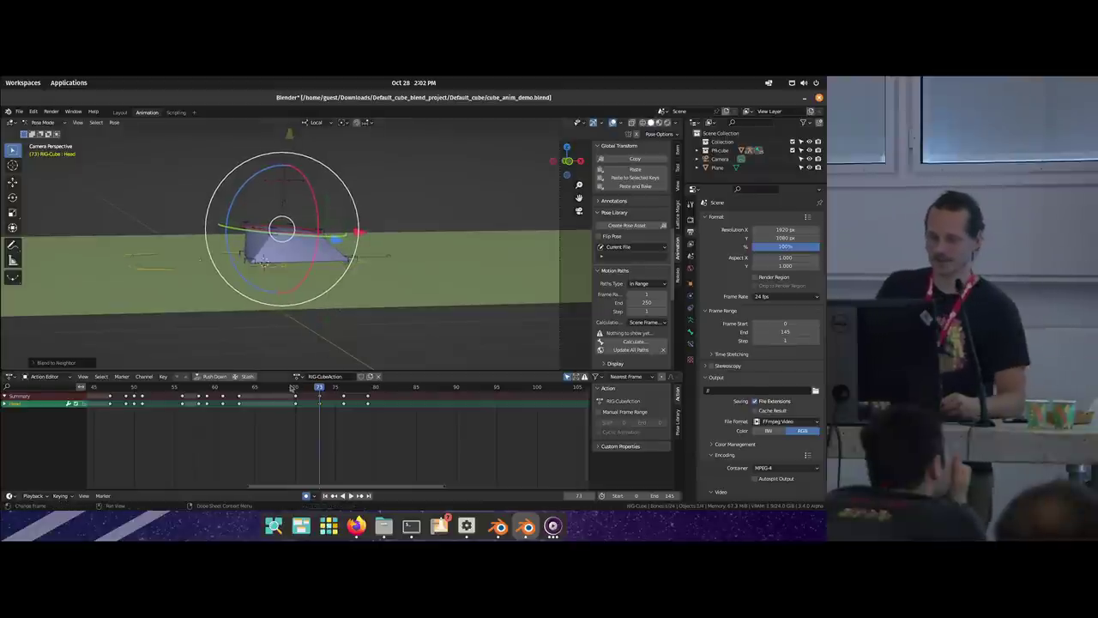
pyautogui.click(272, 387)
pyautogui.press('space')
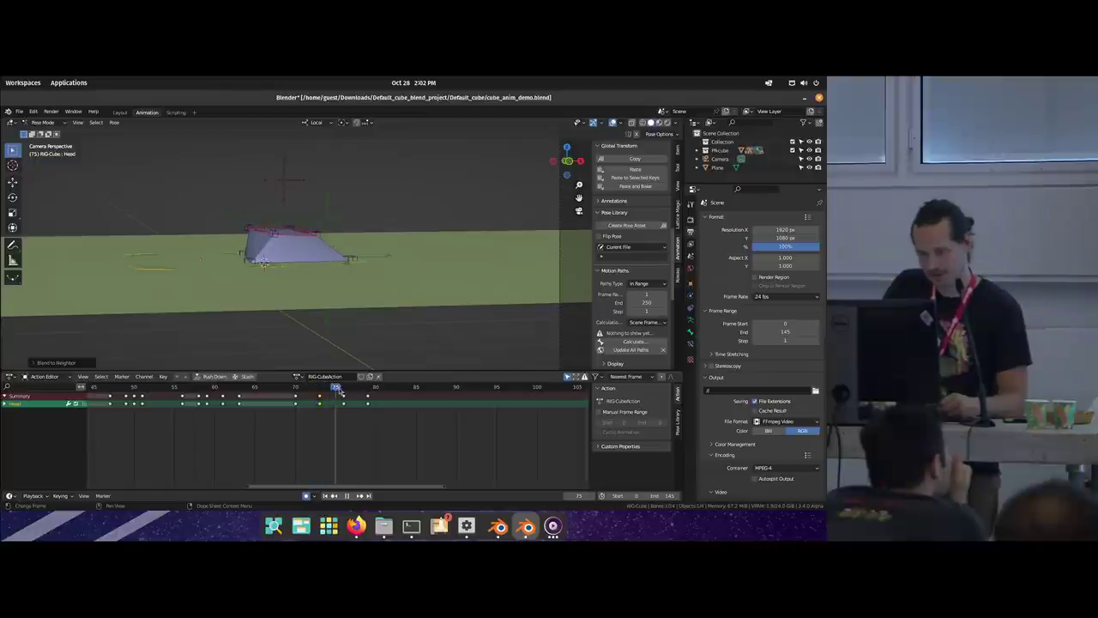
pyautogui.press('space')
# Step: Nudge the Head bone at frame 76 and scale it down at frame 77 to taper the top
pyautogui.moveTo(287, 230); pyautogui.dragTo(292, 226)
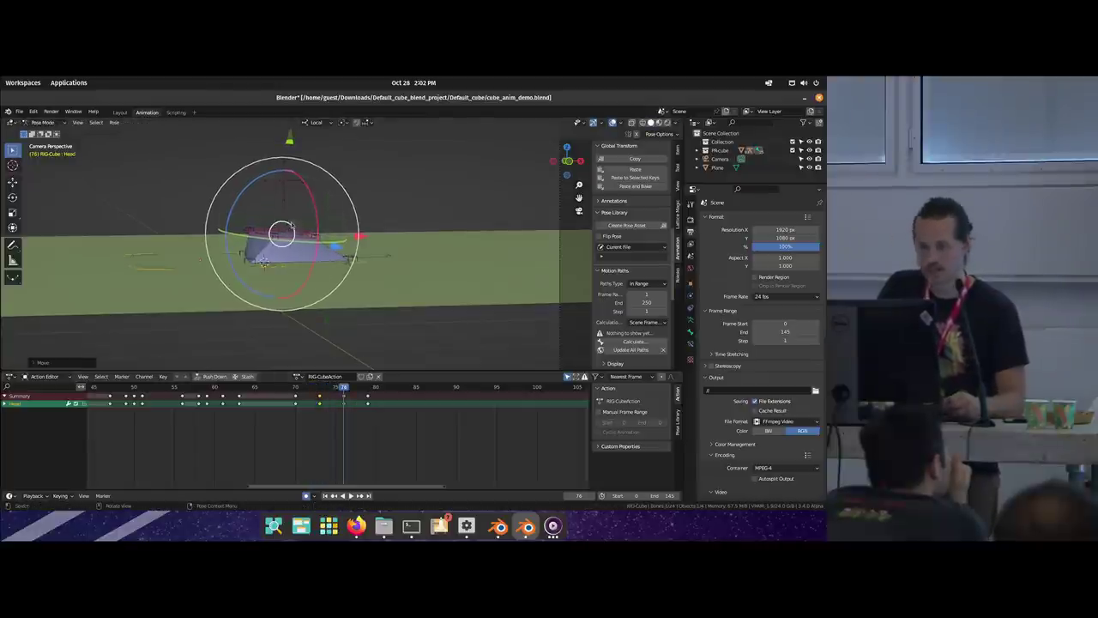
pyautogui.click(289, 387)
pyautogui.press('space')
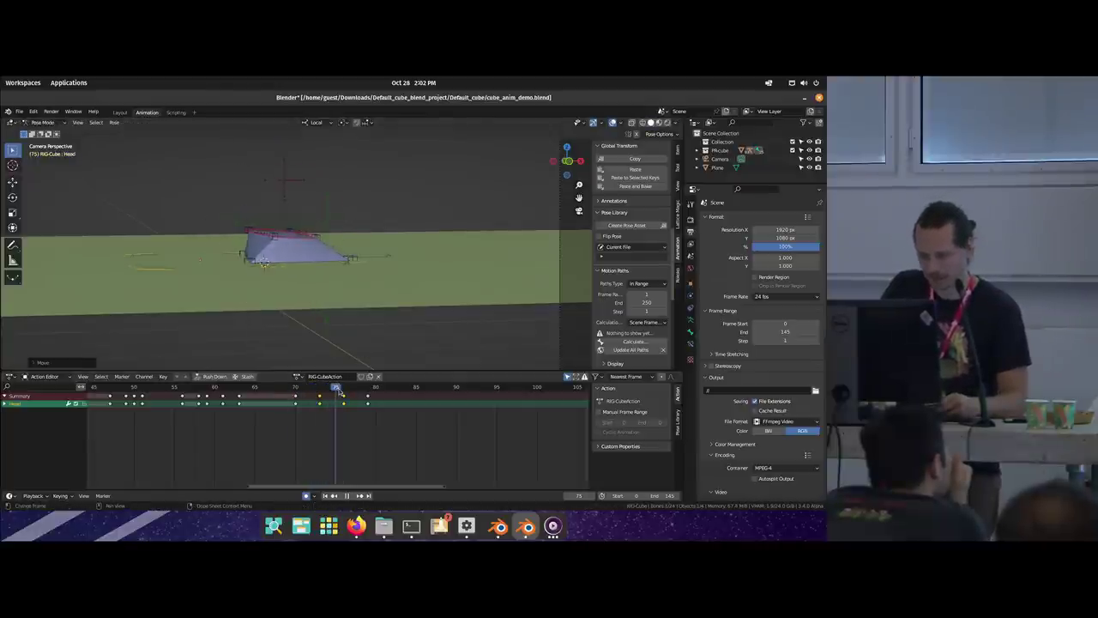
pyautogui.press('space')
pyautogui.moveTo(307, 184); pyautogui.dragTo(292, 165, button='middle')
pyautogui.press('s')
pyautogui.click(309, 176)
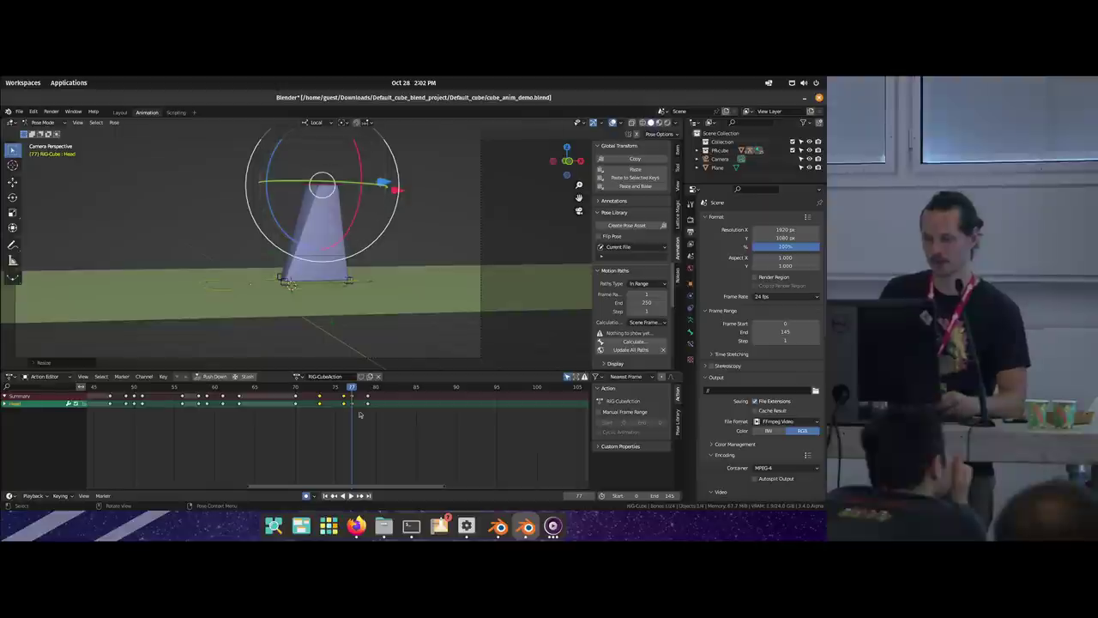
# Step: Blend the Head pose toward its neighbours and tilt the cube's top at frame 83
pyautogui.press('space')
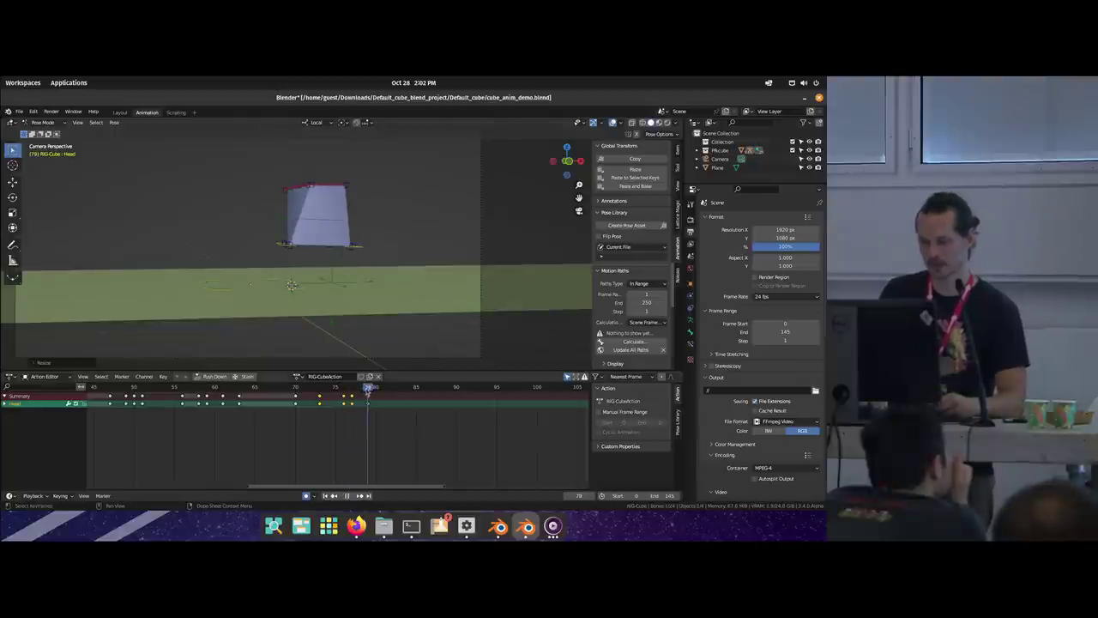
pyautogui.hotkey('shift', 'alt', 'e')
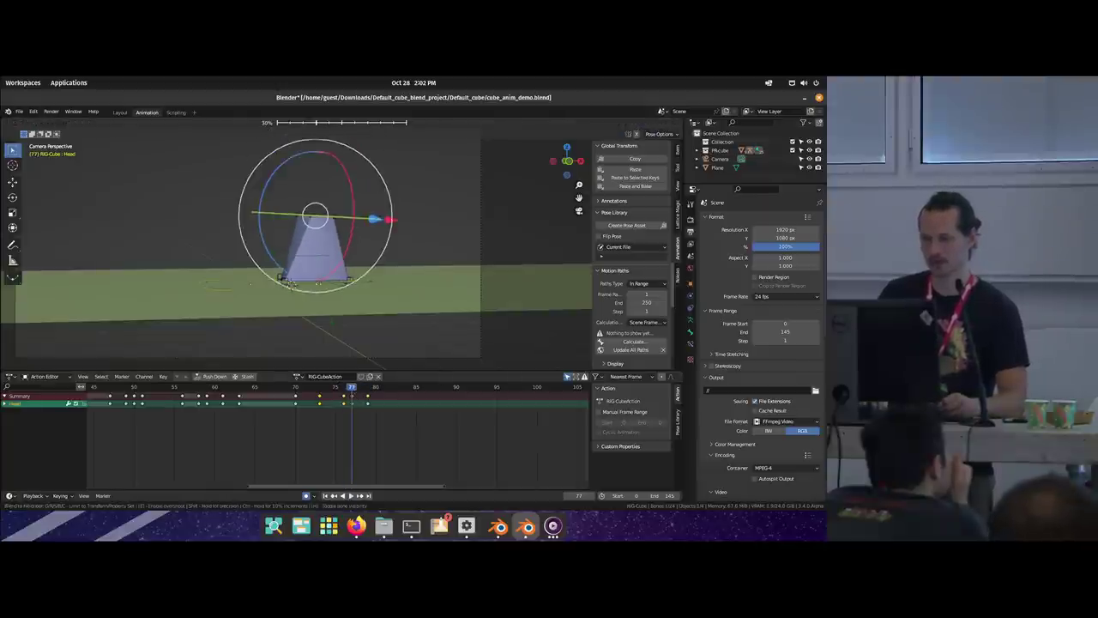
pyautogui.moveTo(352, 391); pyautogui.dragTo(400, 392)
pyautogui.moveTo(343, 215); pyautogui.dragTo(358, 264)
# Step: Key the tilted Head pose, drag the new Head keys slightly later, and key again
pyautogui.press('i')
pyautogui.click(343, 390)
pyautogui.press('space')
pyautogui.moveTo(342, 390); pyautogui.dragTo(376, 387)
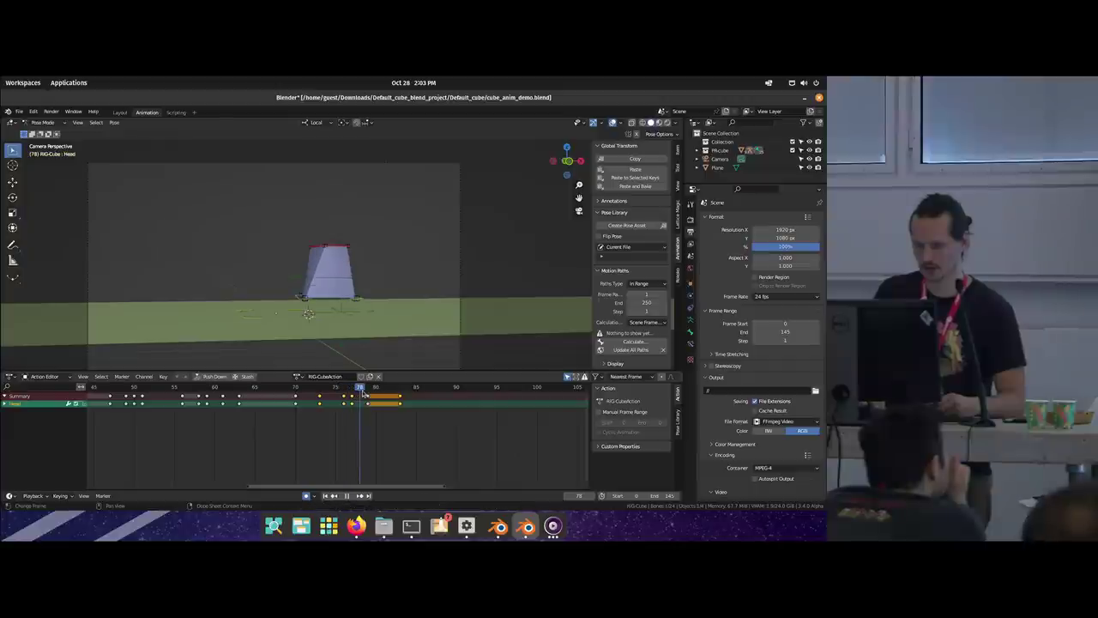
pyautogui.moveTo(363, 391)
pyautogui.mouseDown()
pyautogui.moveTo(323, 395)
pyautogui.moveTo(352, 399)
pyautogui.mouseUp()
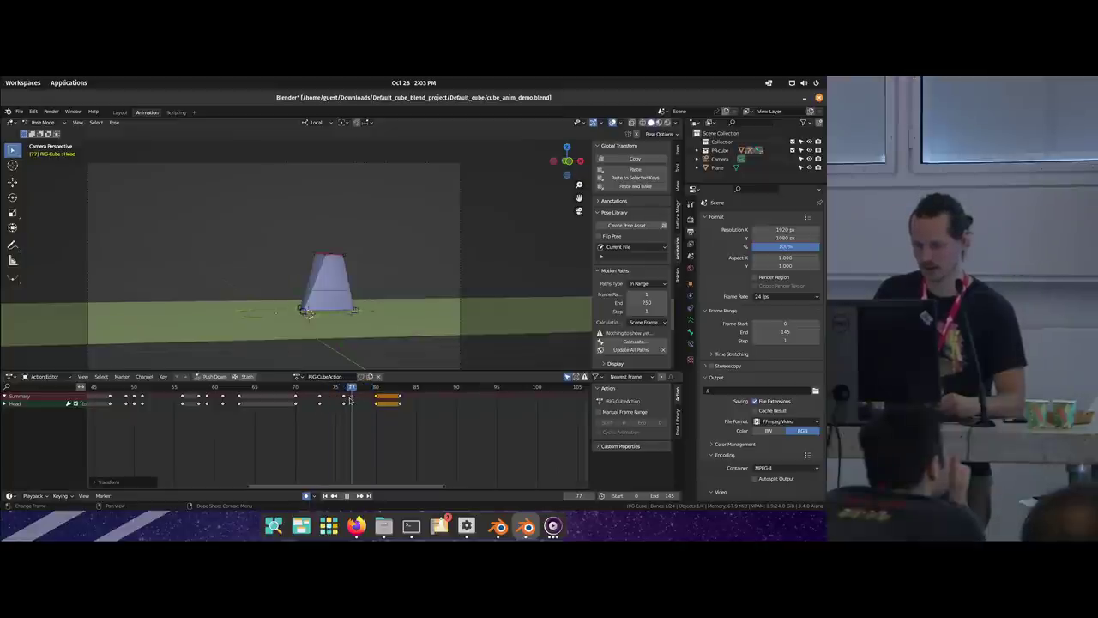
pyautogui.press('i')
# Step: Blend the frame 77 Head pose toward its neighbouring keys
pyautogui.moveTo(354, 400)
pyautogui.mouseDown()
pyautogui.moveTo(342, 400)
pyautogui.moveTo(362, 392)
pyautogui.mouseUp()
pyautogui.hotkey('shift', 'alt', 'e')
pyautogui.click(367, 316)
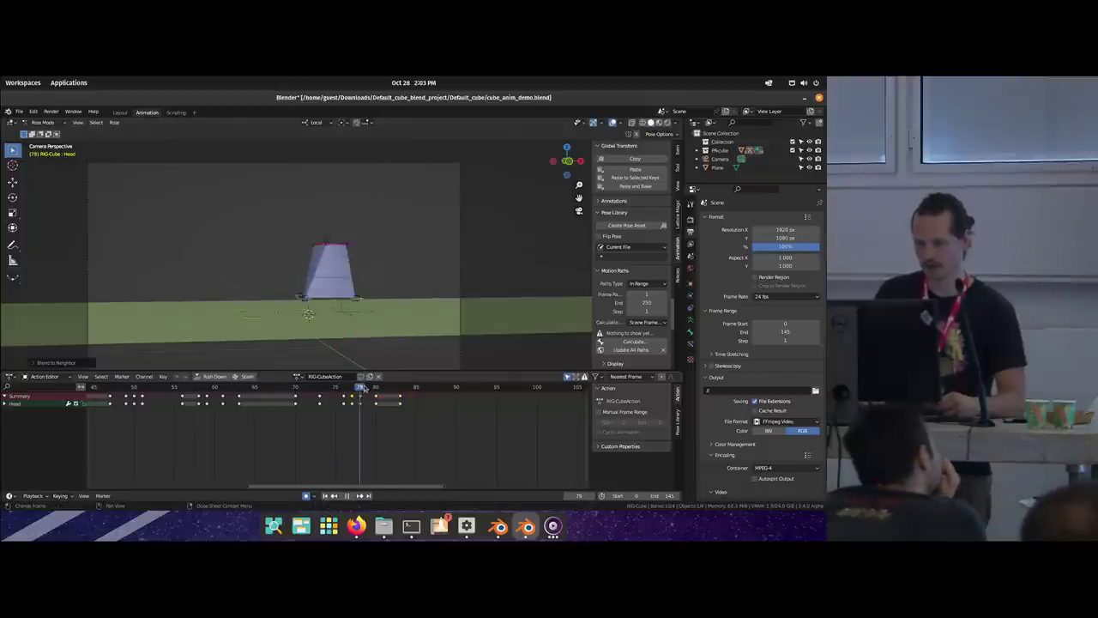
# Step: Key the Torso bone at frame 78 and scale it with local Z locked
pyautogui.click(302, 279)
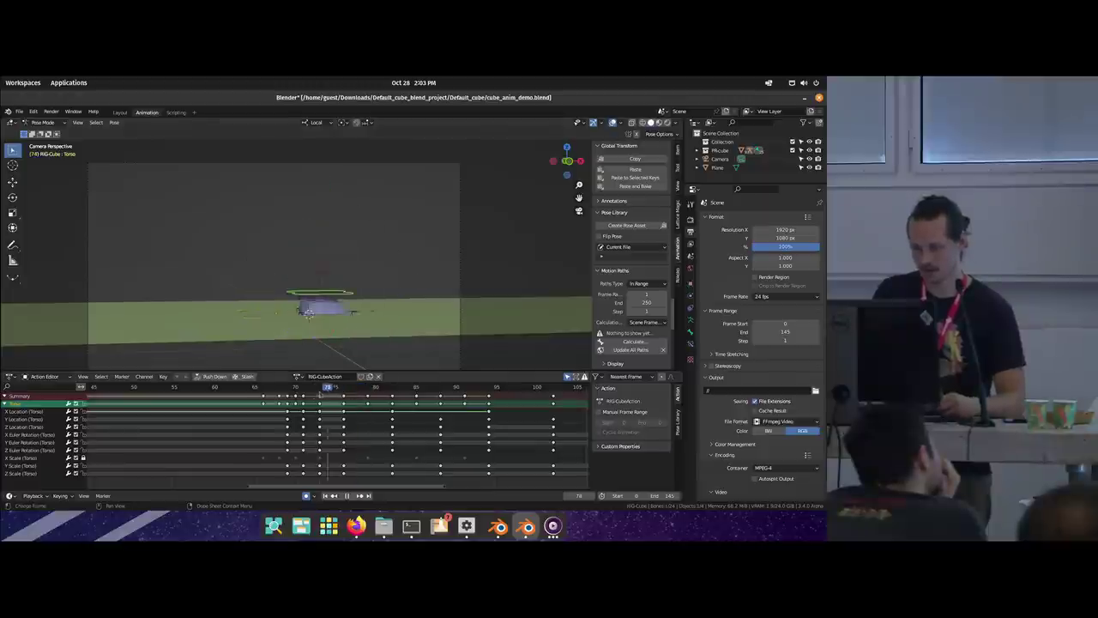
pyautogui.moveTo(351, 392); pyautogui.dragTo(360, 391)
pyautogui.press('i')
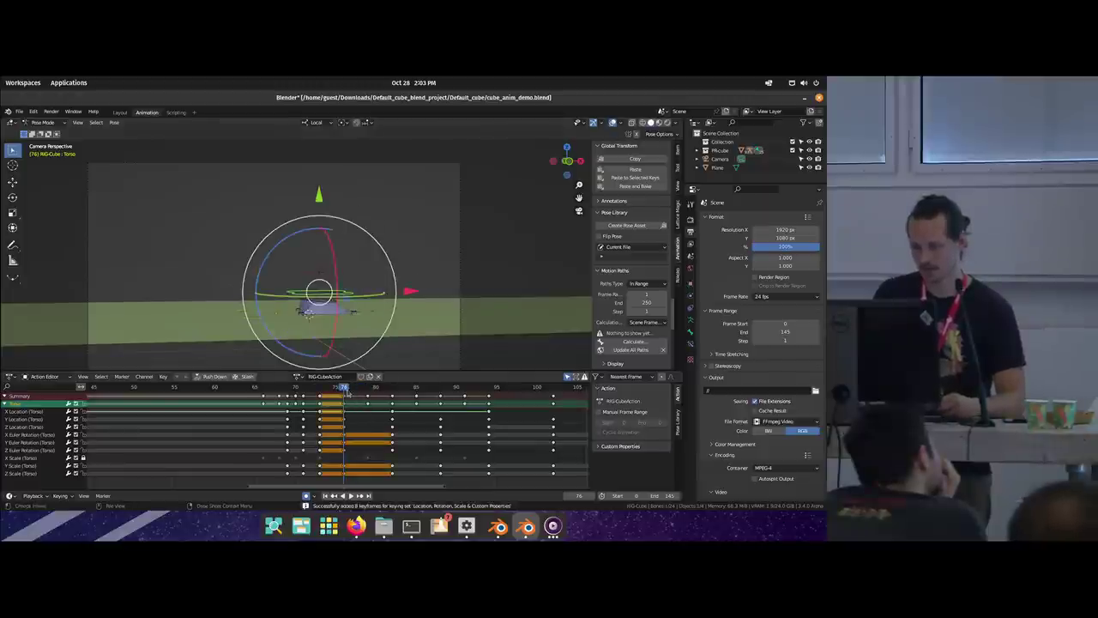
pyautogui.press('s')
pyautogui.hotkey('shift', 'z')
pyautogui.click(262, 240)
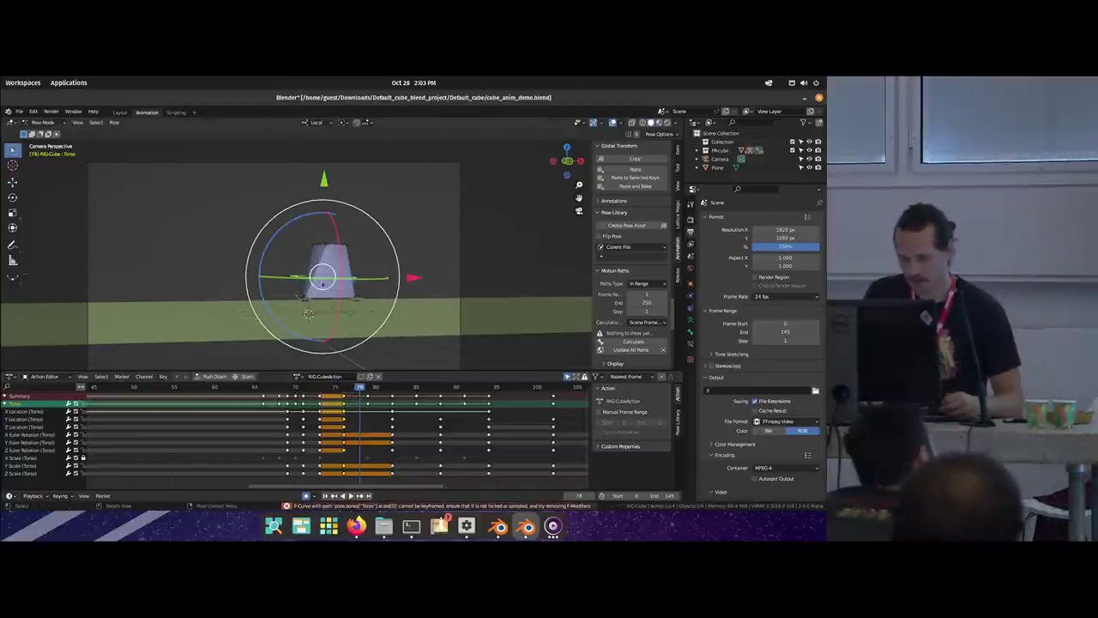
# Step: Replay the landing, then select the Root bone and both P.Foot bones
pyautogui.click(321, 278)
pyautogui.press('space')
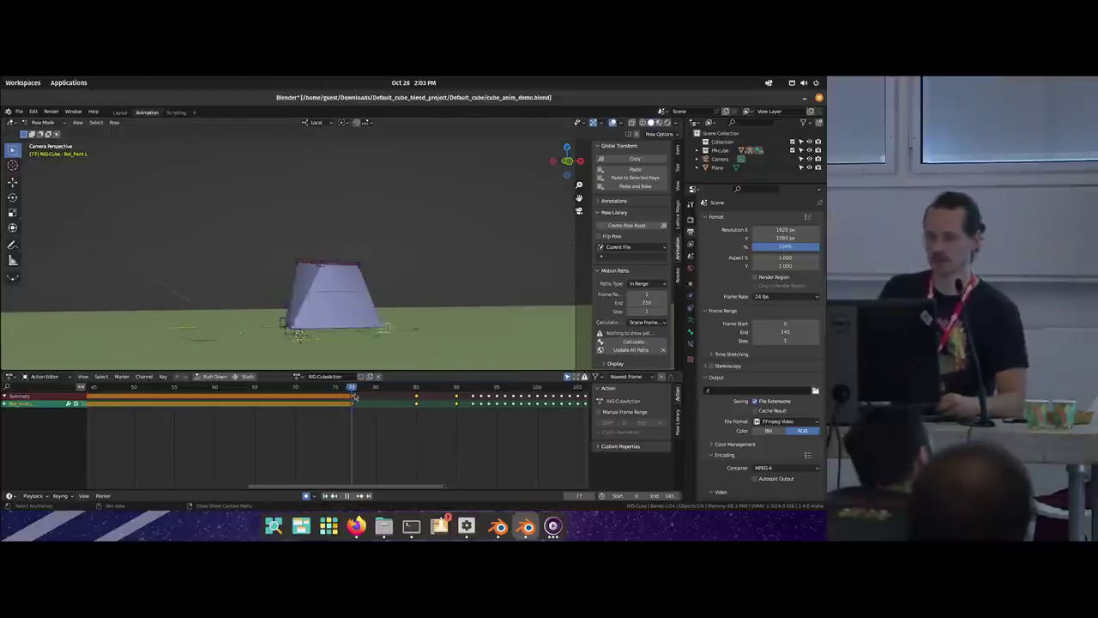
pyautogui.press('Escape')
pyautogui.click(299, 334)
pyautogui.keyDown('shift'); pyautogui.click(298, 335); pyautogui.keyUp('shift')
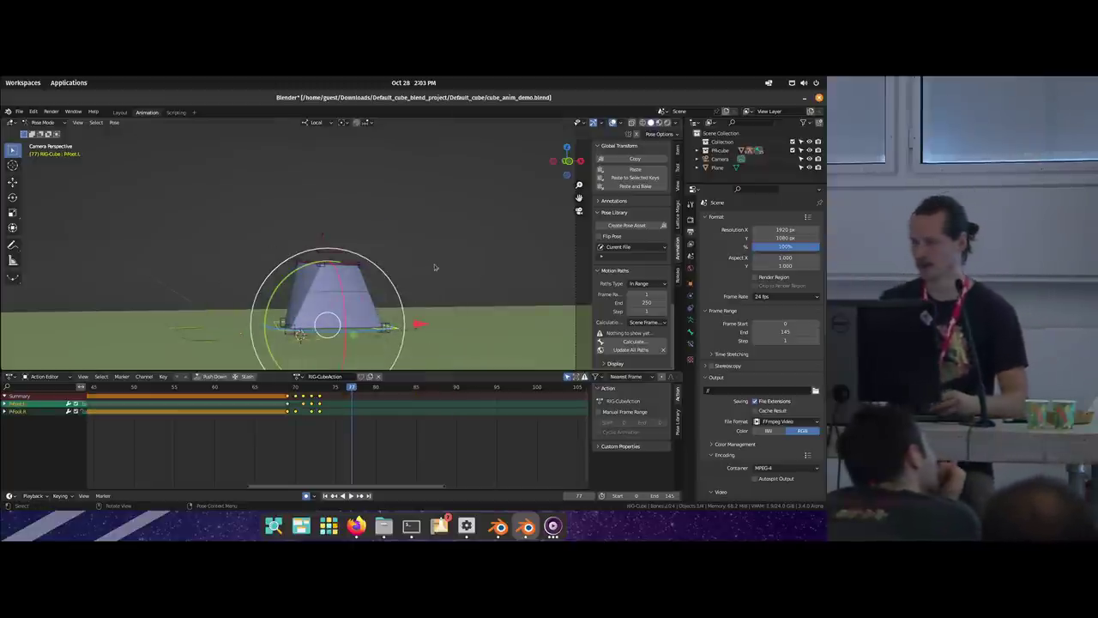
# Step: Inspect the selected bones' transform values and try varying the feet's Parent To blend
pyautogui.click(675, 149)
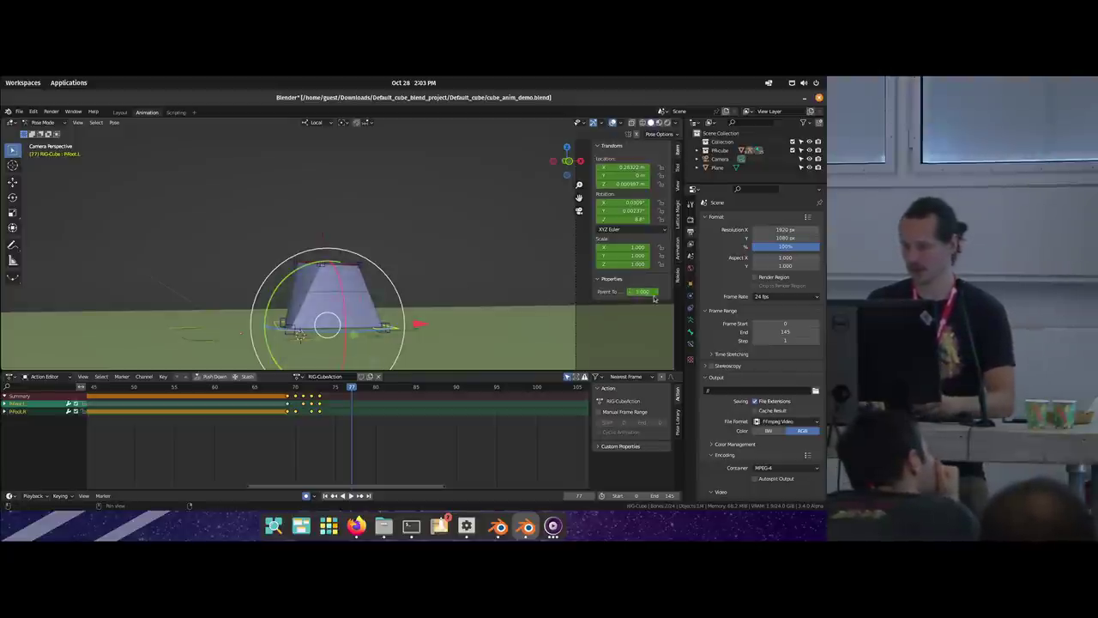
pyautogui.moveTo(642, 292); pyautogui.dragTo(674, 295)
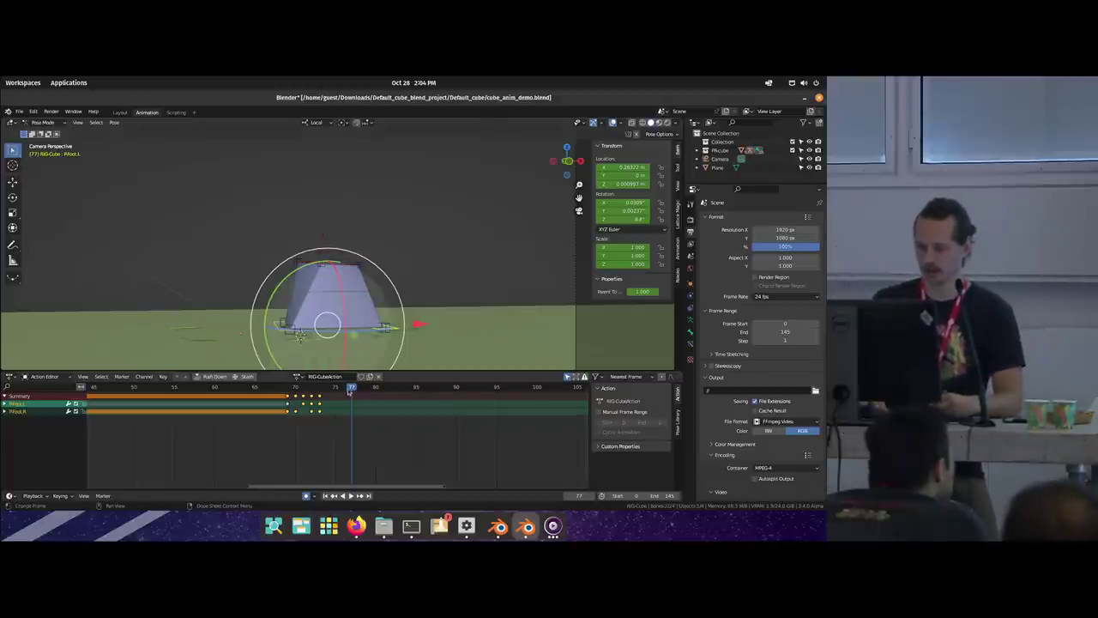
pyautogui.moveTo(352, 320); pyautogui.dragTo(354, 294, button='middle')
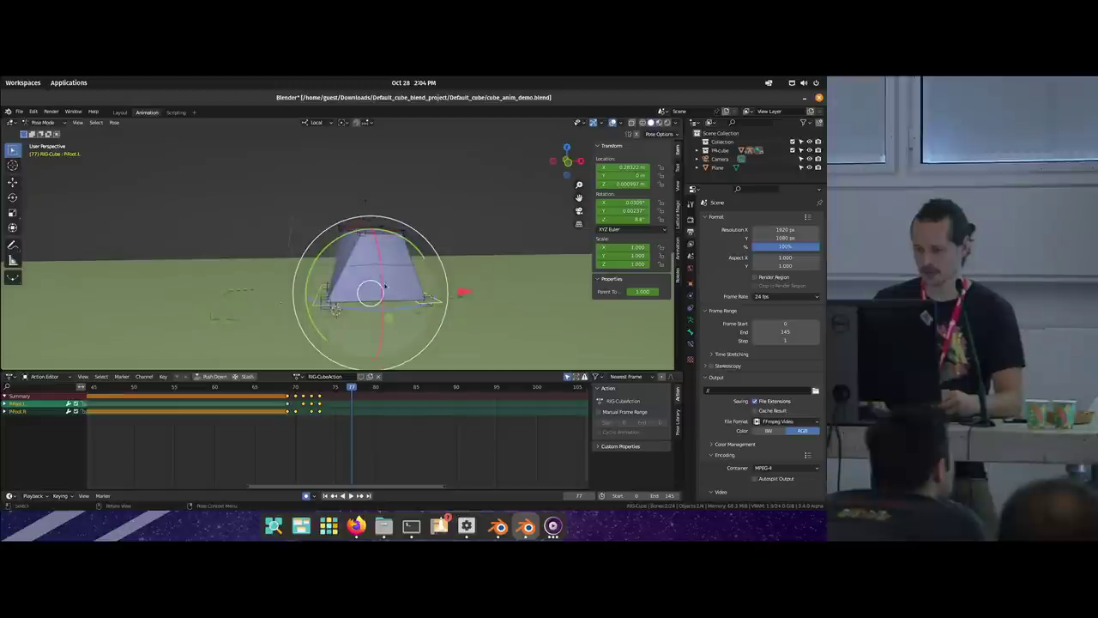
# Step: Play the jump from frame 71 and key the feet's pose at frame 77
pyautogui.click(304, 387)
pyautogui.press('space')
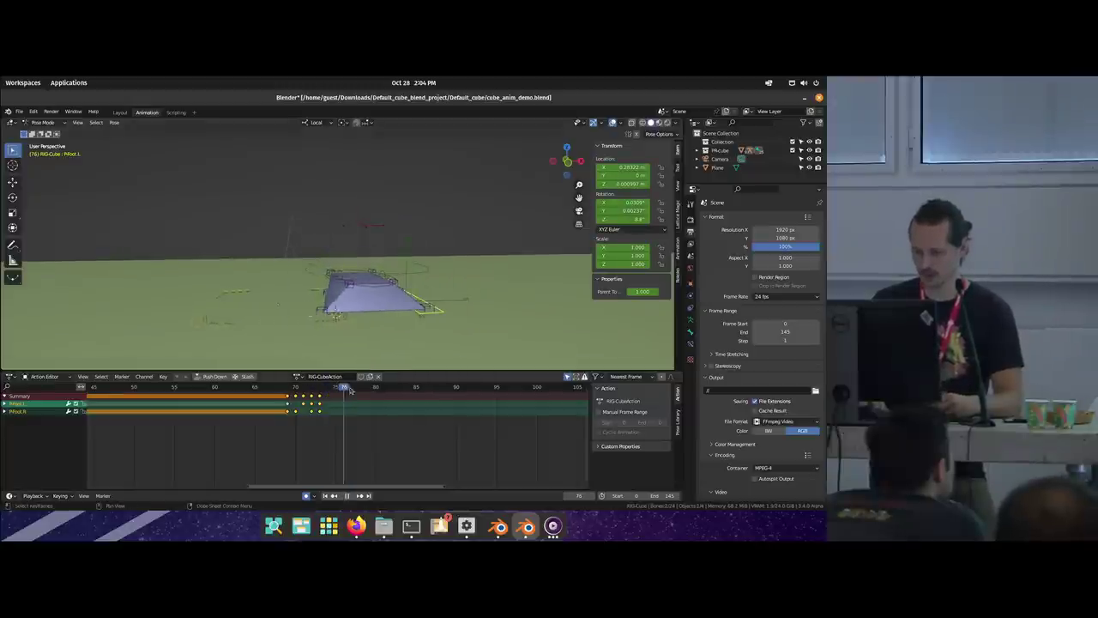
pyautogui.press('space')
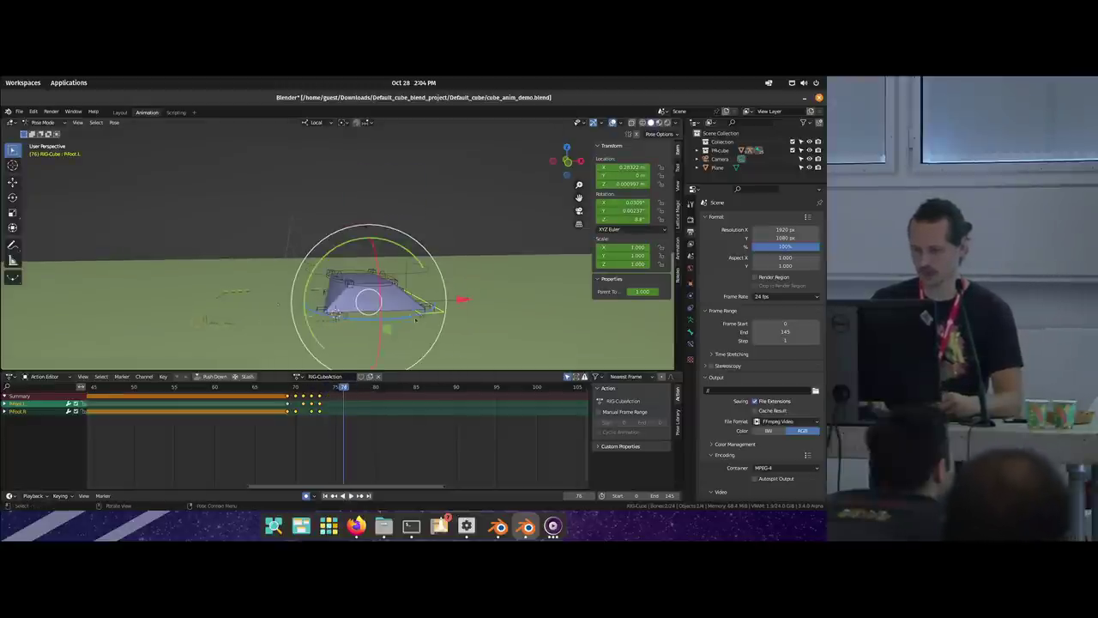
pyautogui.press('space')
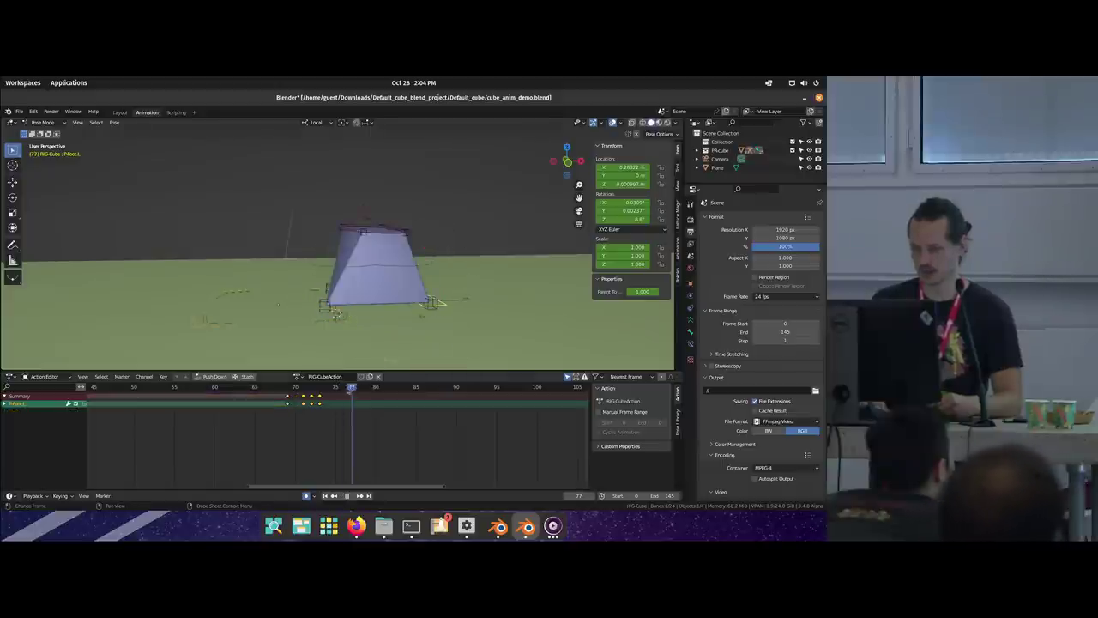
pyautogui.press('space')
pyautogui.press('i')
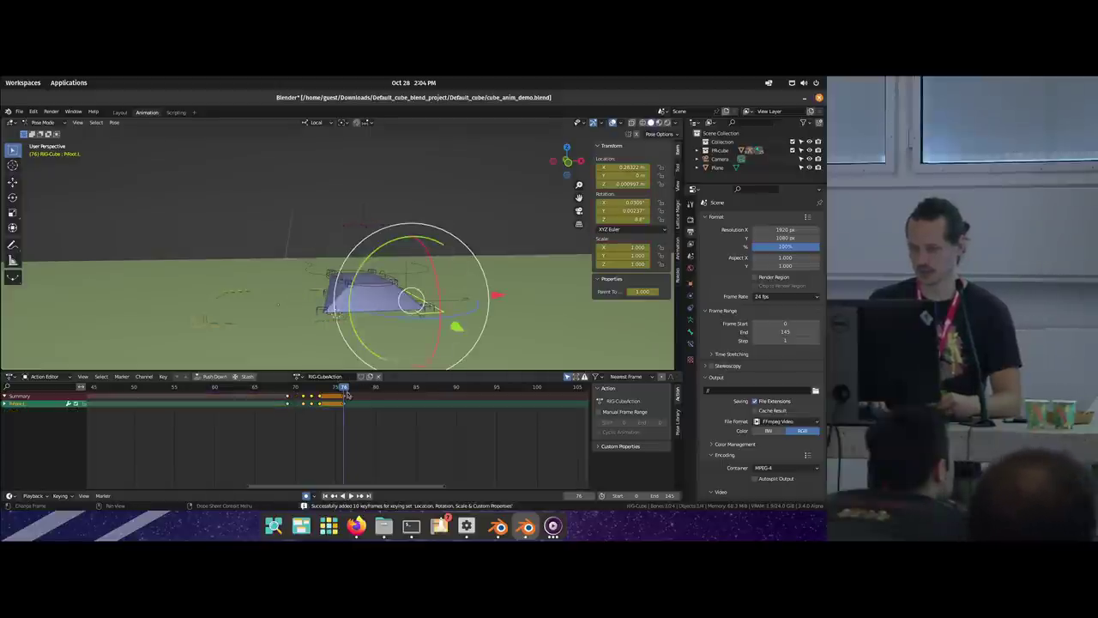
pyautogui.press('space')
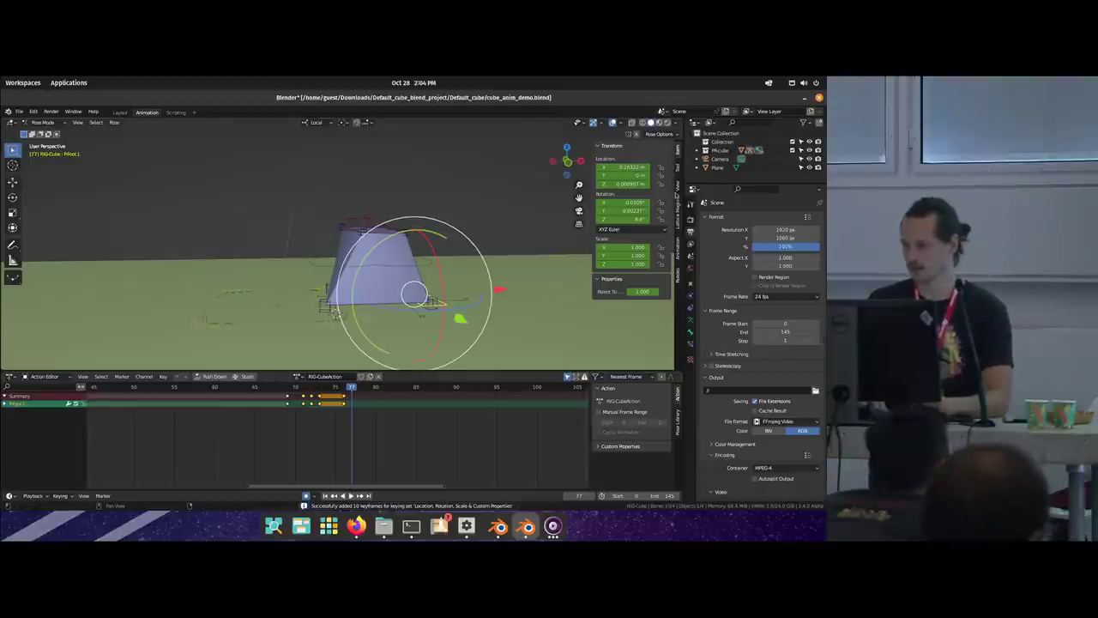
# Step: Paste the stored global transform onto the feet at frame 77 and rotate them at frame 78
pyautogui.click(678, 249)
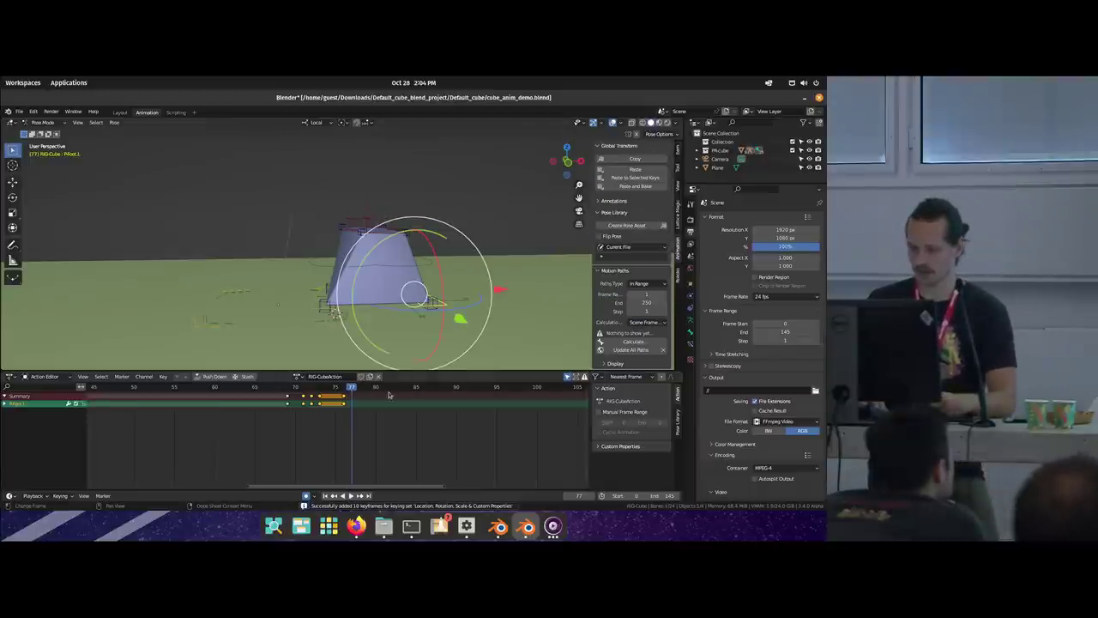
pyautogui.press('space')
pyautogui.press('space')
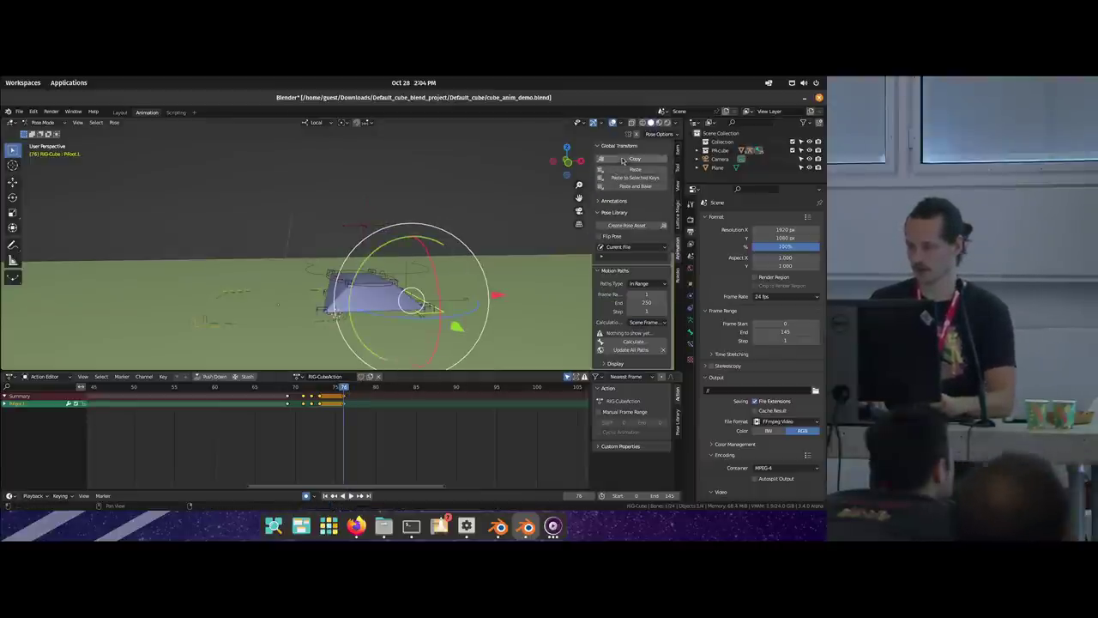
pyautogui.moveTo(348, 390); pyautogui.dragTo(352, 387)
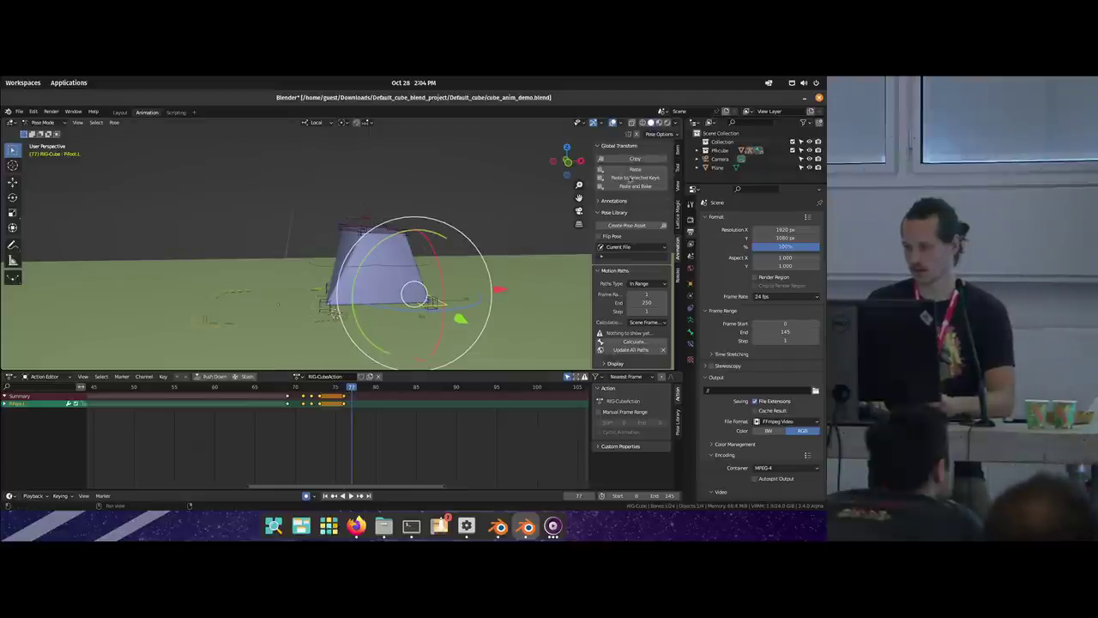
pyautogui.click(626, 170)
pyautogui.press('space')
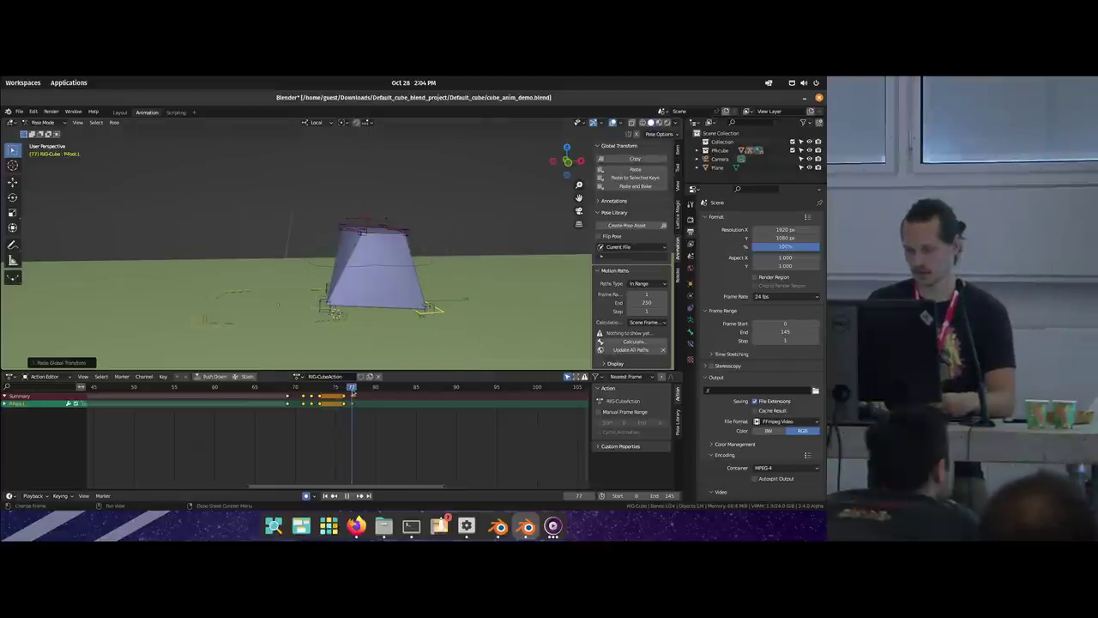
pyautogui.press('space')
pyautogui.moveTo(459, 275); pyautogui.dragTo(423, 287)
pyautogui.press('space')
# Step: Return to the camera view, preview the jump, and key the copied pose at frame 85
pyautogui.press('space')
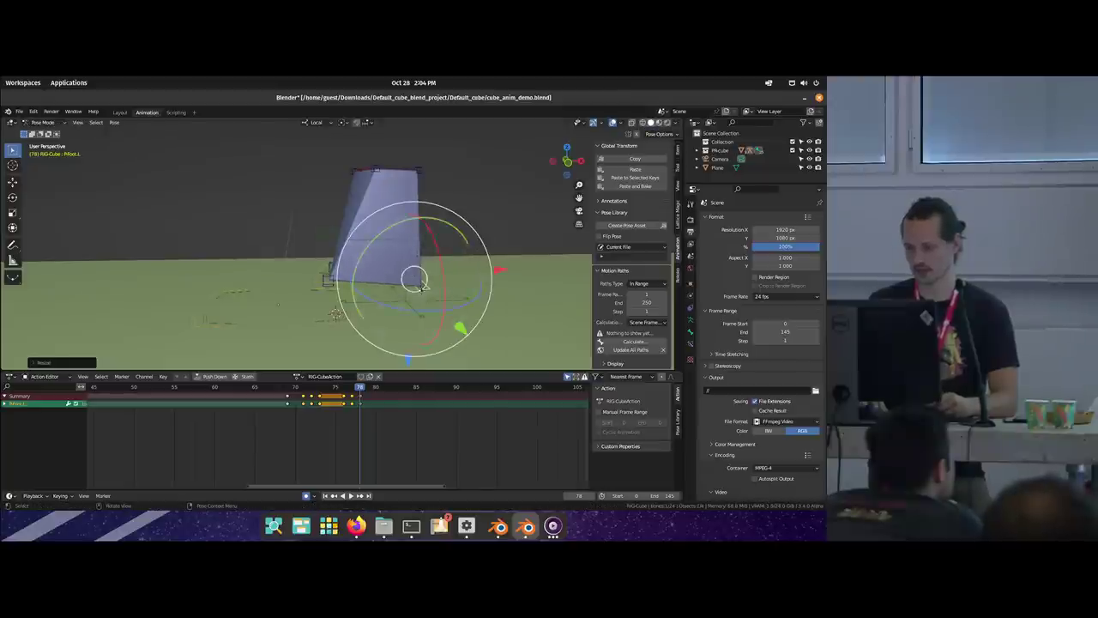
pyautogui.press('space')
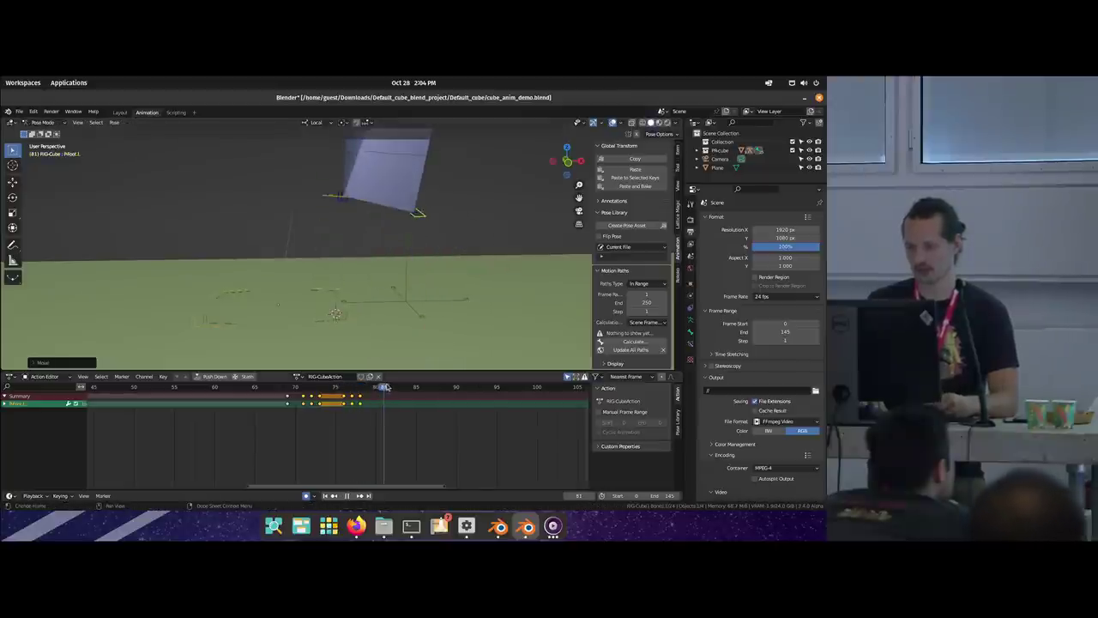
pyautogui.press('Escape')
pyautogui.press('KP_0')
pyautogui.keyDown('ctrl'); pyautogui.moveTo(326, 275); pyautogui.dragTo(347, 264, button='middle'); pyautogui.keyUp('ctrl')
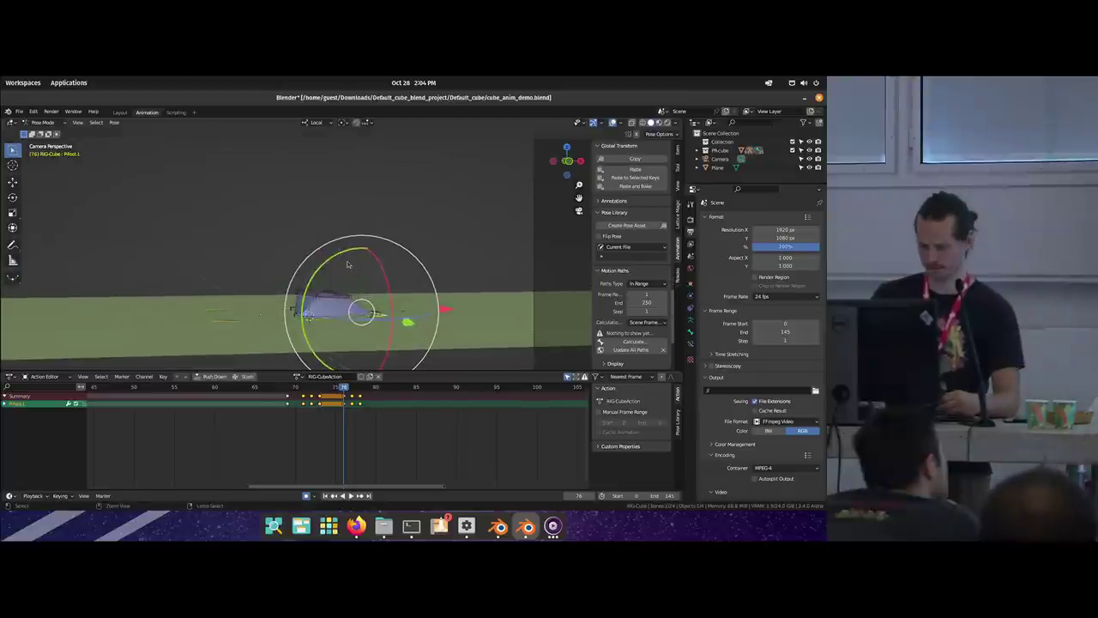
pyautogui.press('space')
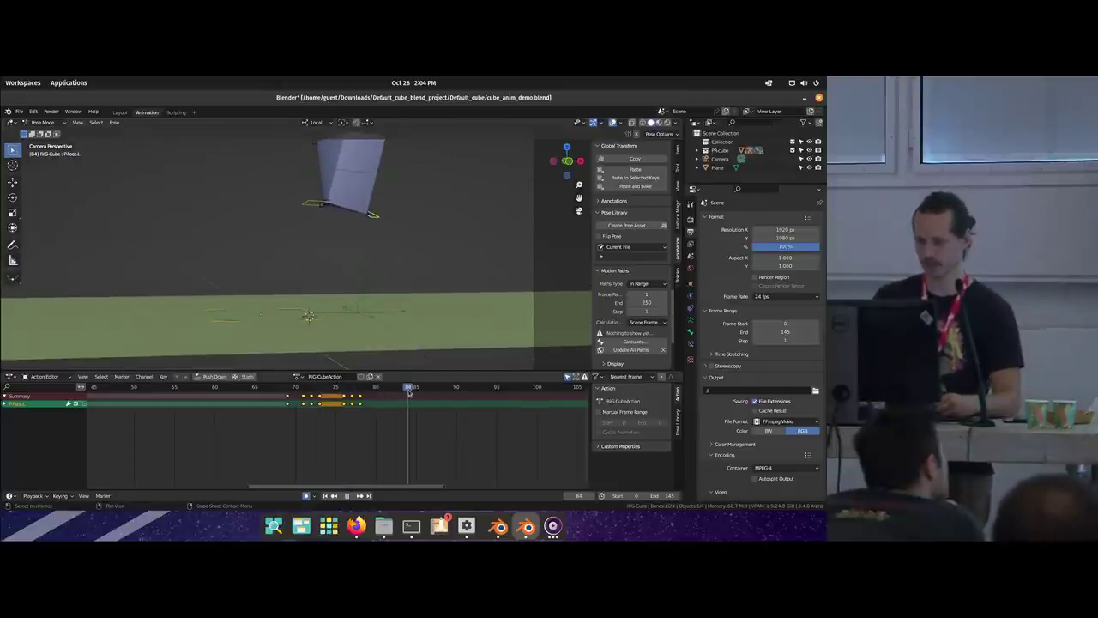
pyautogui.press('space')
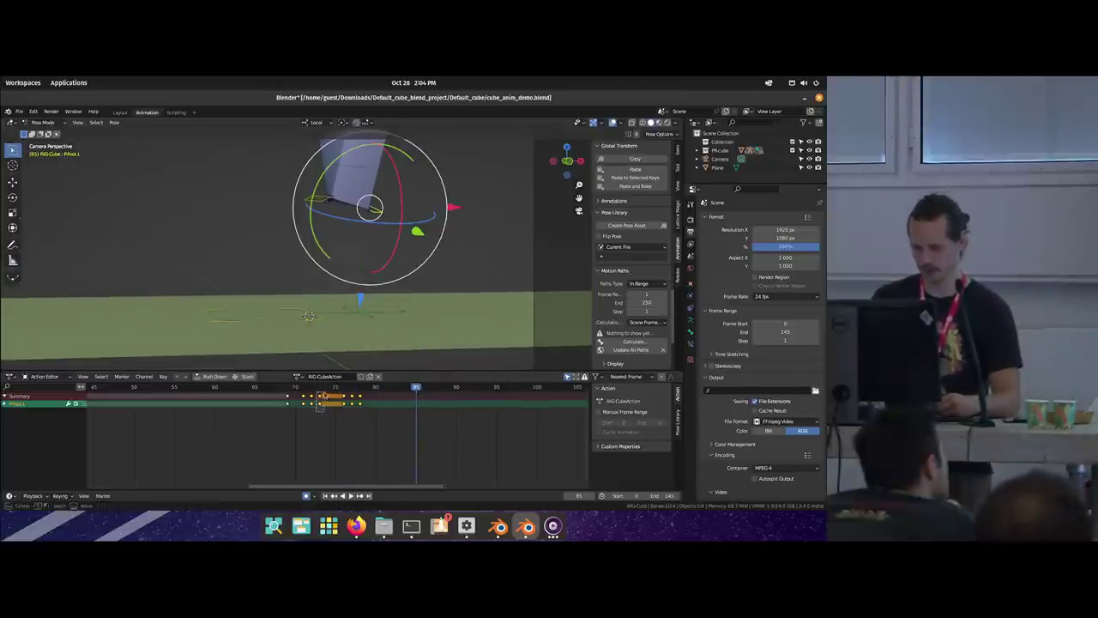
pyautogui.press('i')
pyautogui.press('space')
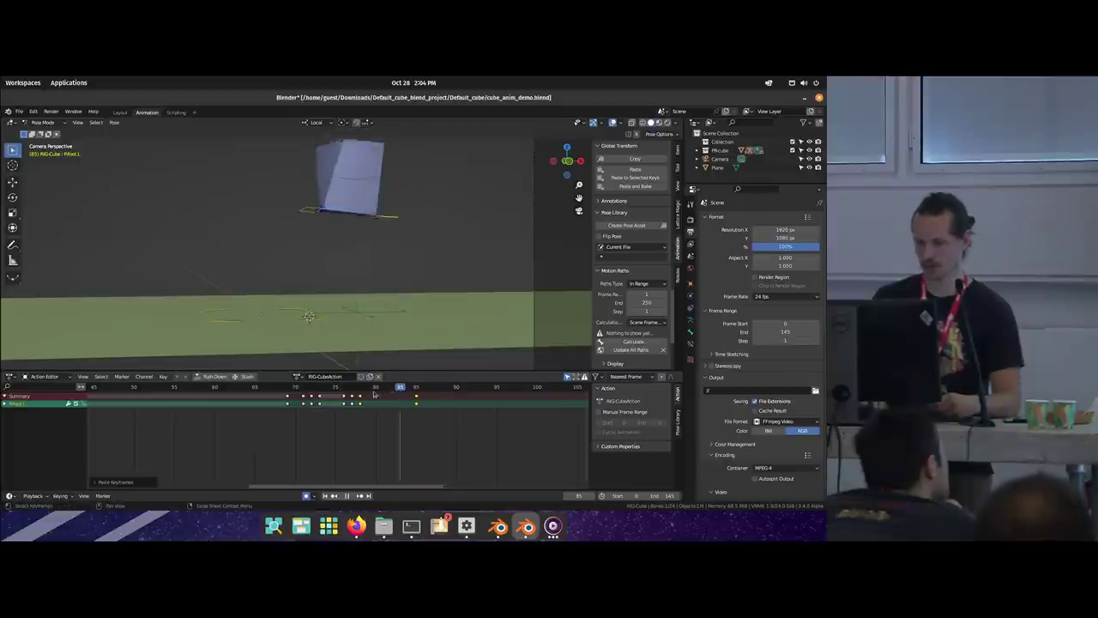
# Step: Scrub through frames 79–81 to check the lift-off, settling on frame 78
pyautogui.moveTo(311, 387)
pyautogui.mouseDown()
pyautogui.moveTo(369, 388)
pyautogui.moveTo(316, 388)
pyautogui.moveTo(329, 390)
pyautogui.mouseUp()
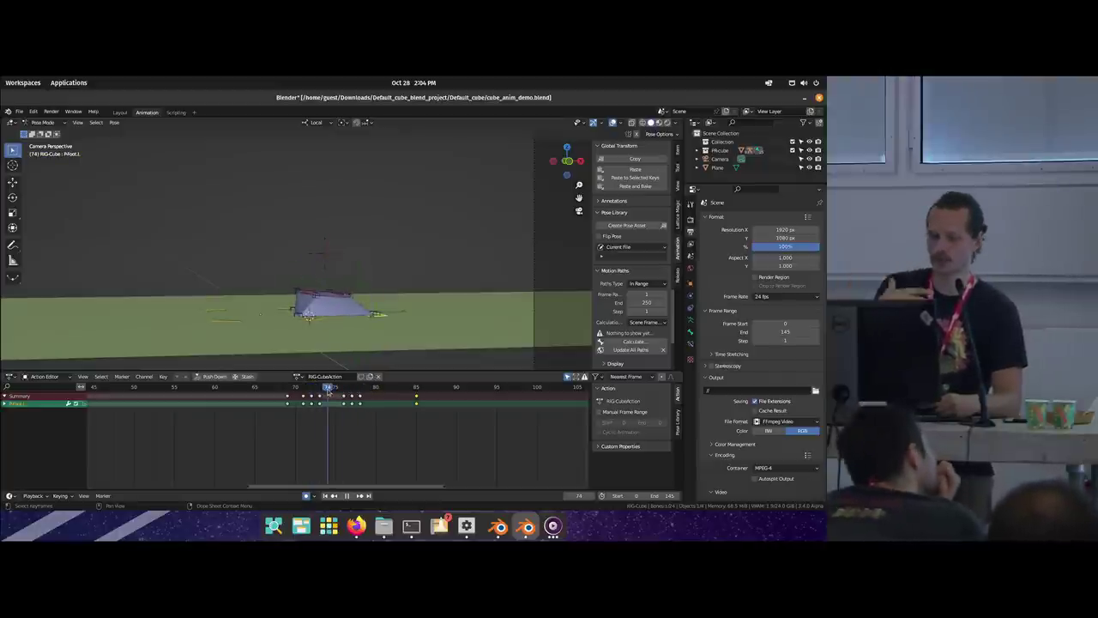
pyautogui.moveTo(339, 391)
pyautogui.mouseDown()
pyautogui.moveTo(386, 394)
pyautogui.moveTo(315, 391)
pyautogui.moveTo(345, 391)
pyautogui.mouseUp()
pyautogui.click(357, 296)
# Step: Key the cube's pose at 76, paste the global transform at 77, then tilt and move the pivot at 78
pyautogui.press('i')
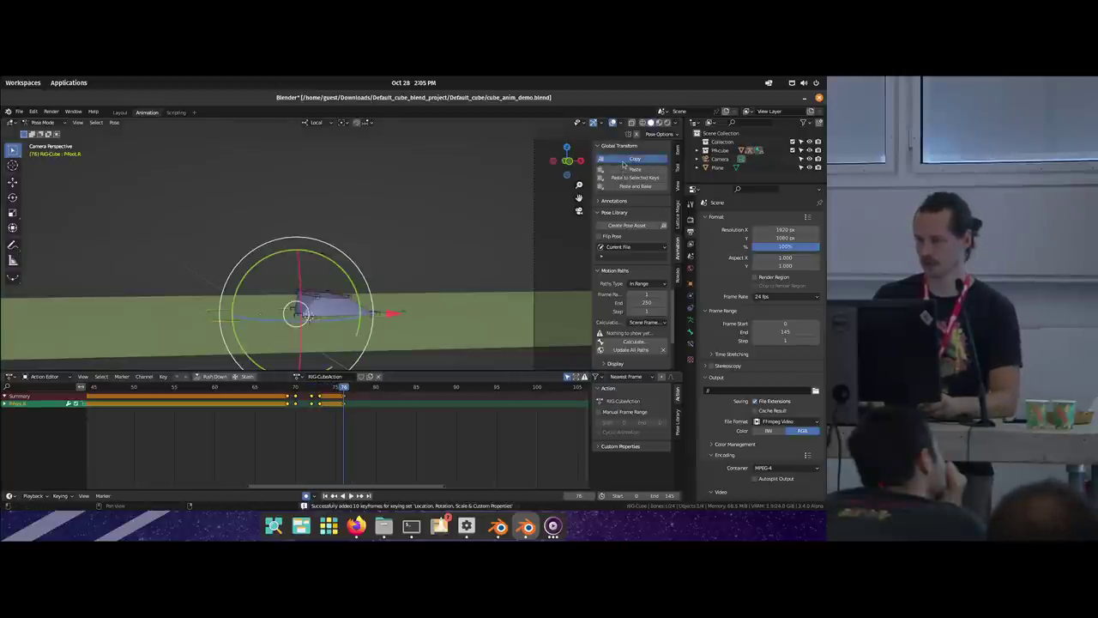
pyautogui.press('Right')
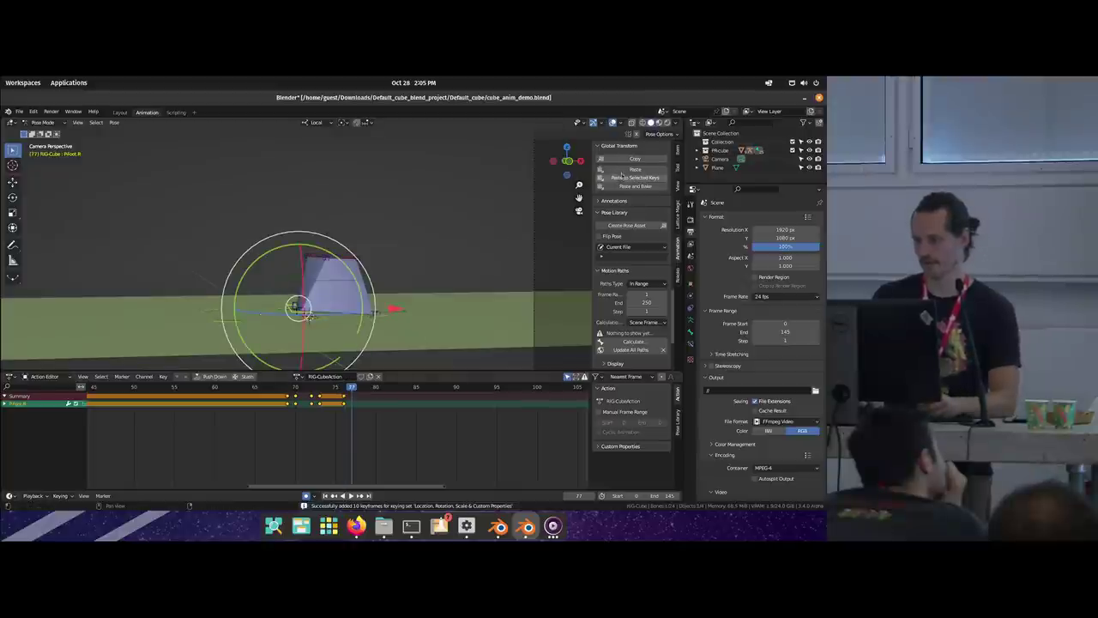
pyautogui.click(621, 166)
pyautogui.press('Right')
pyautogui.moveTo(301, 302); pyautogui.dragTo(309, 315)
pyautogui.press('g')
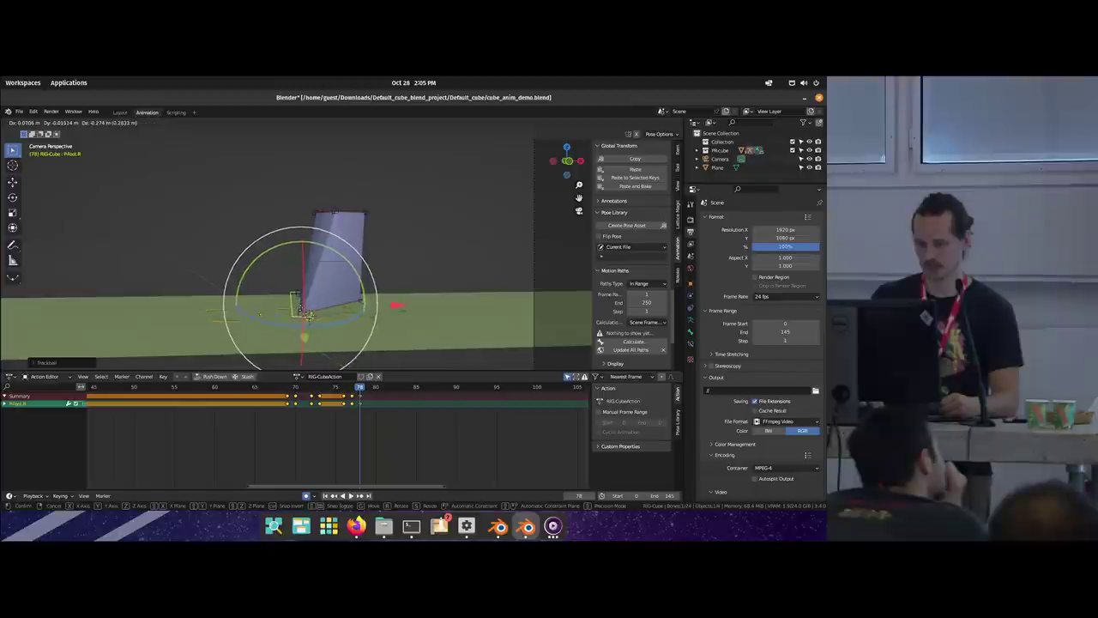
pyautogui.click(309, 313)
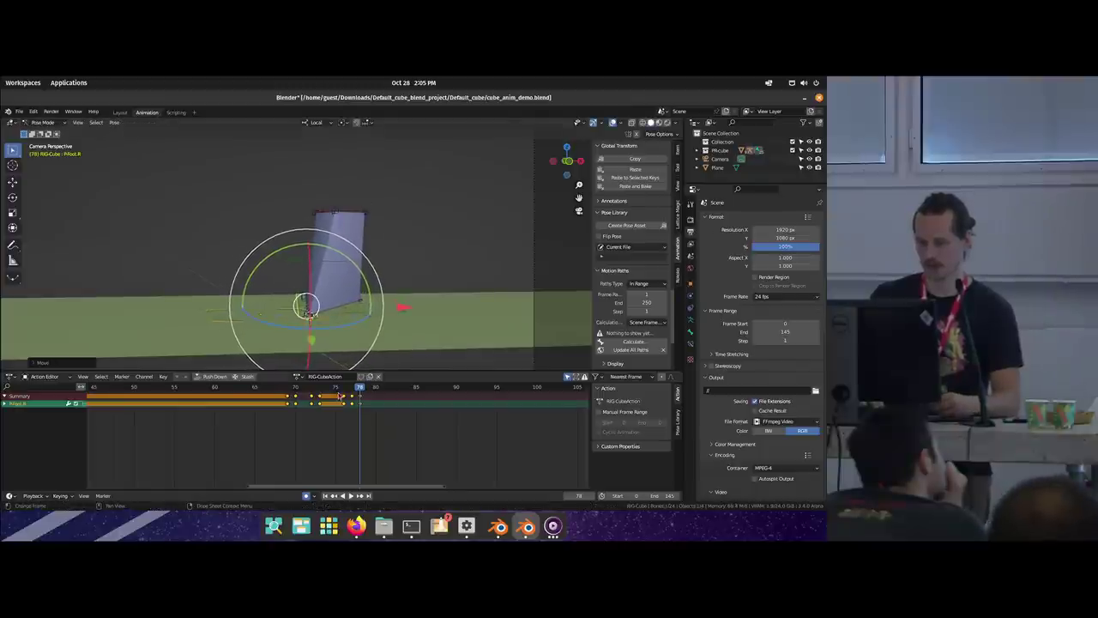
# Step: Reposition the bone at frame 80 and adjust the cube's tilt around frame 79
pyautogui.click(352, 391)
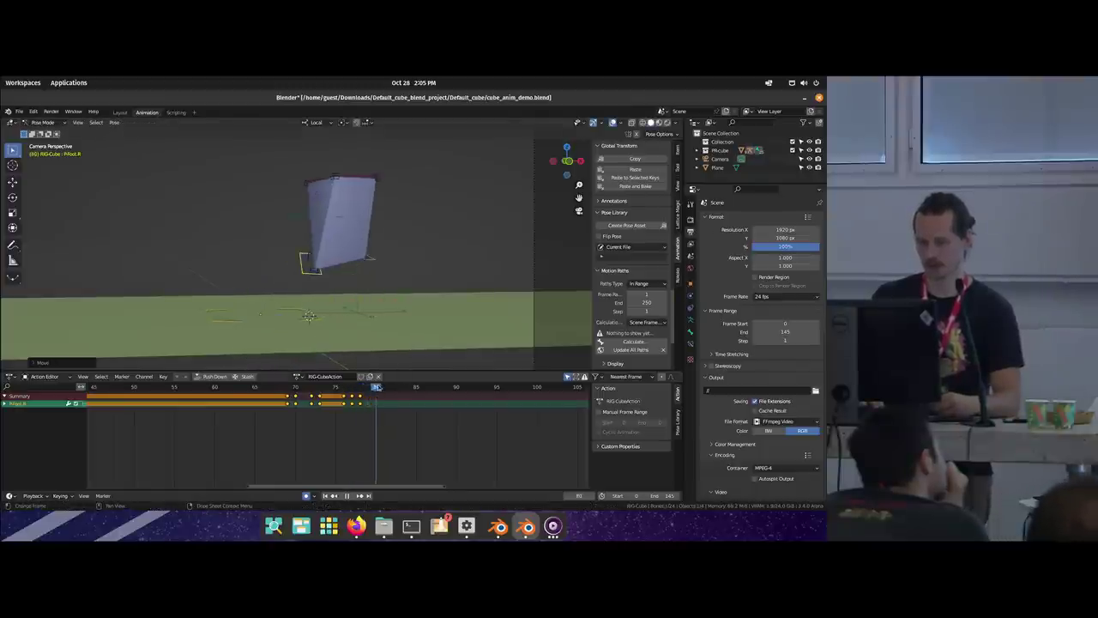
pyautogui.press('space')
pyautogui.press('g')
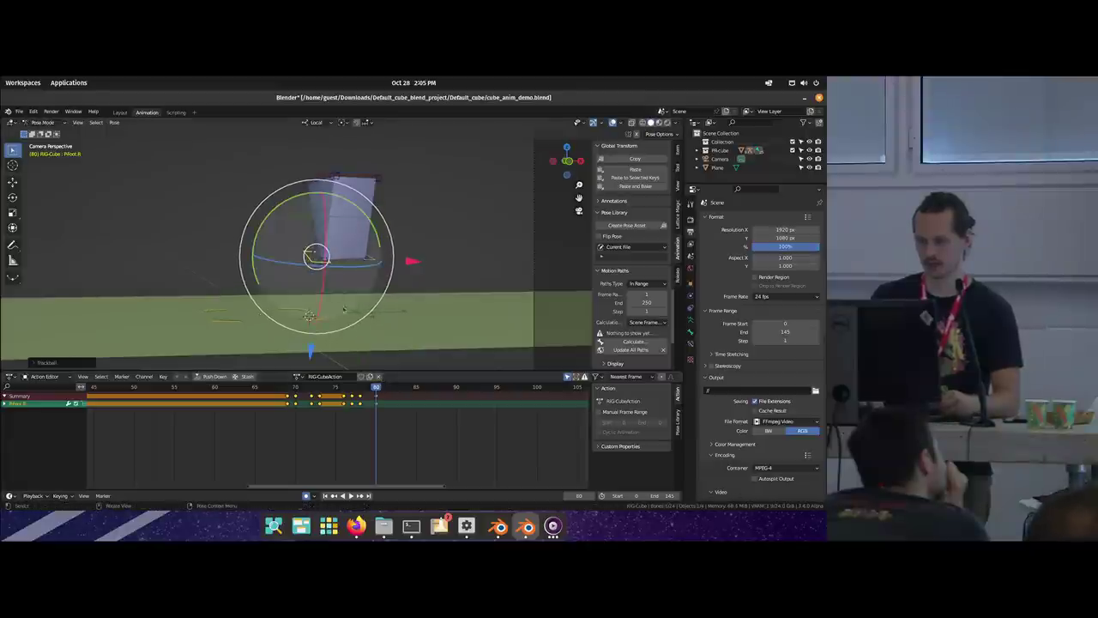
pyautogui.press('Return')
pyautogui.click(370, 391)
pyautogui.moveTo(375, 390); pyautogui.dragTo(400, 391)
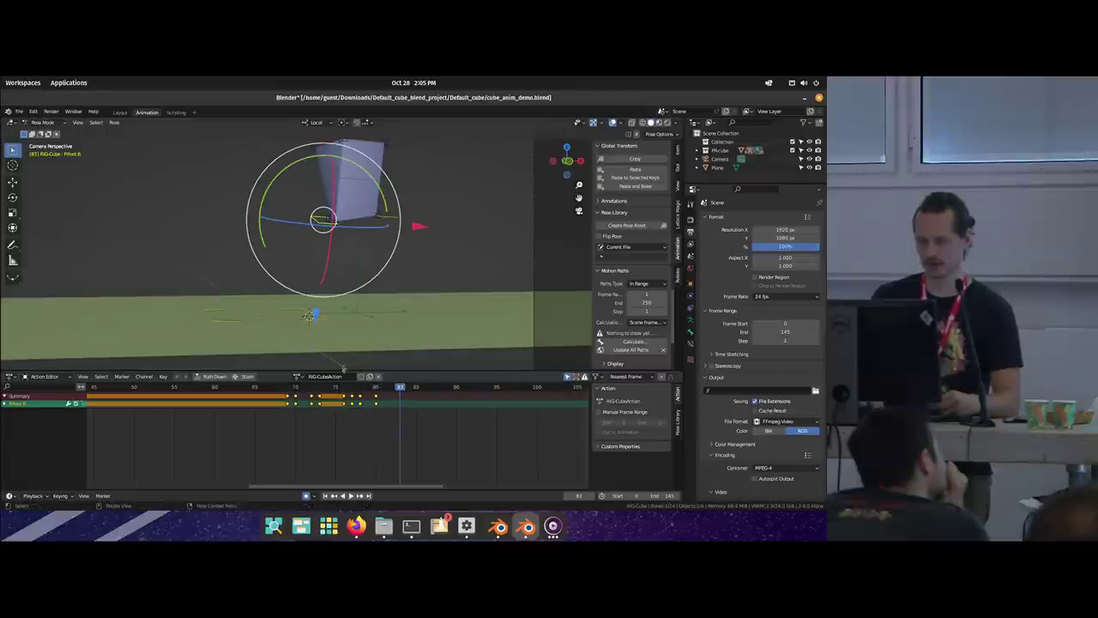
# Step: Copy the keyframe near frame 72, paste it at frame 85, and play back the jump
pyautogui.click(312, 399)
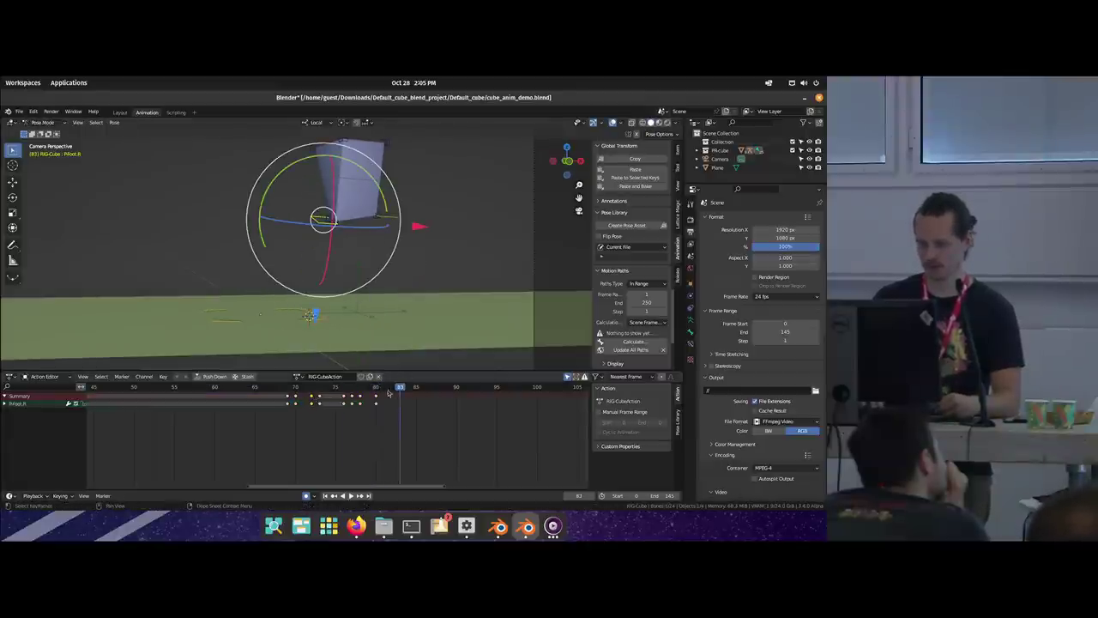
pyautogui.press('Right')
pyautogui.press('Right')
pyautogui.hotkey('ctrl', 'v')
pyautogui.press('space')
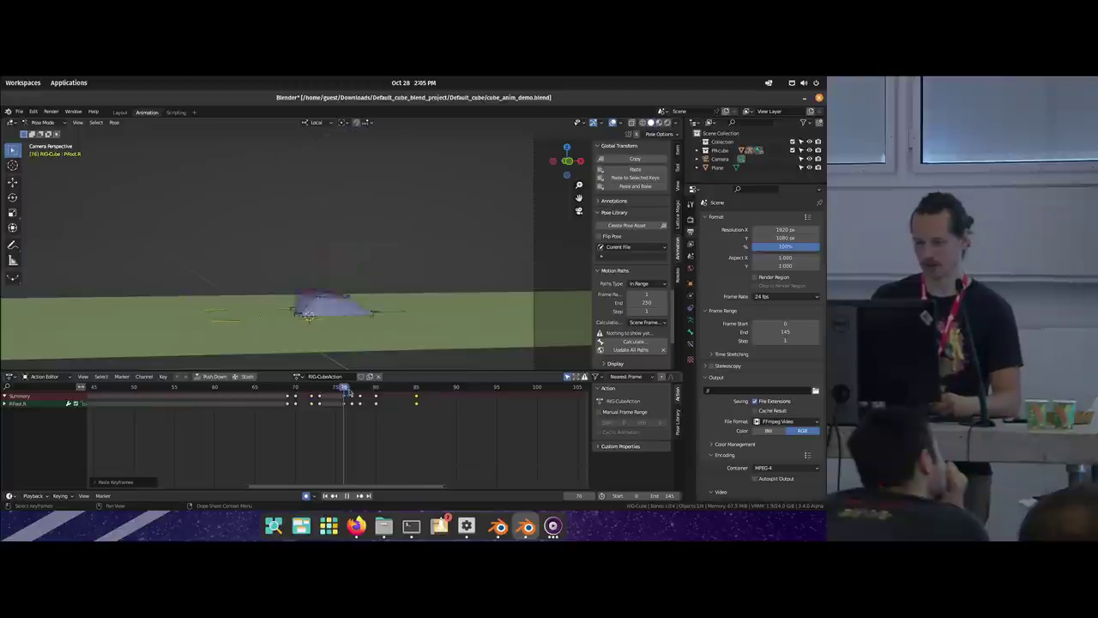
pyautogui.moveTo(426, 387); pyautogui.dragTo(249, 390)
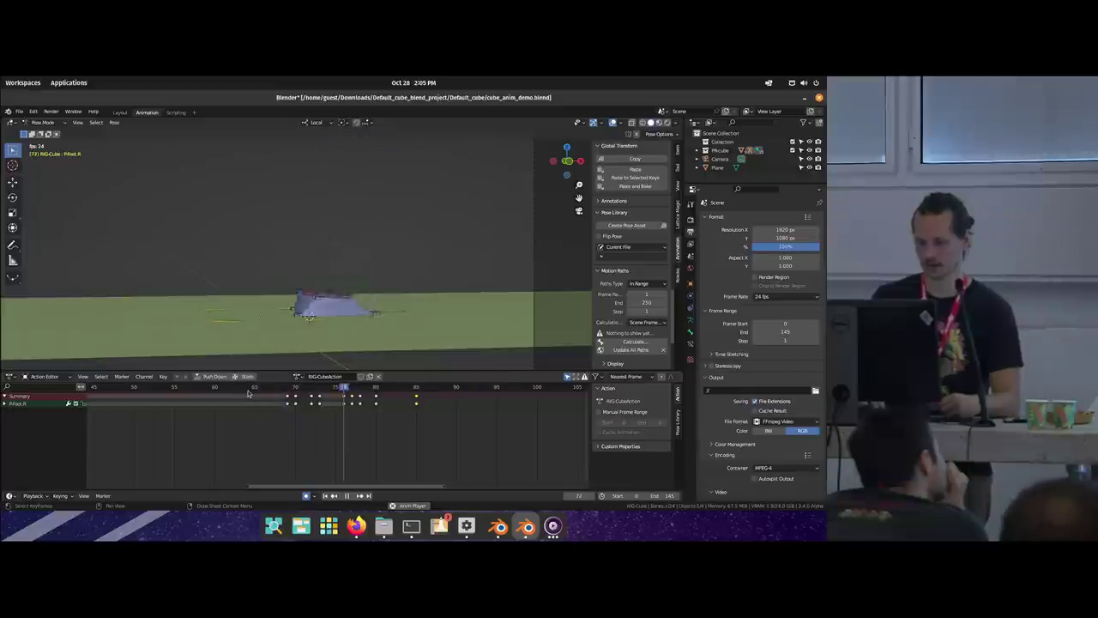
pyautogui.press('space')
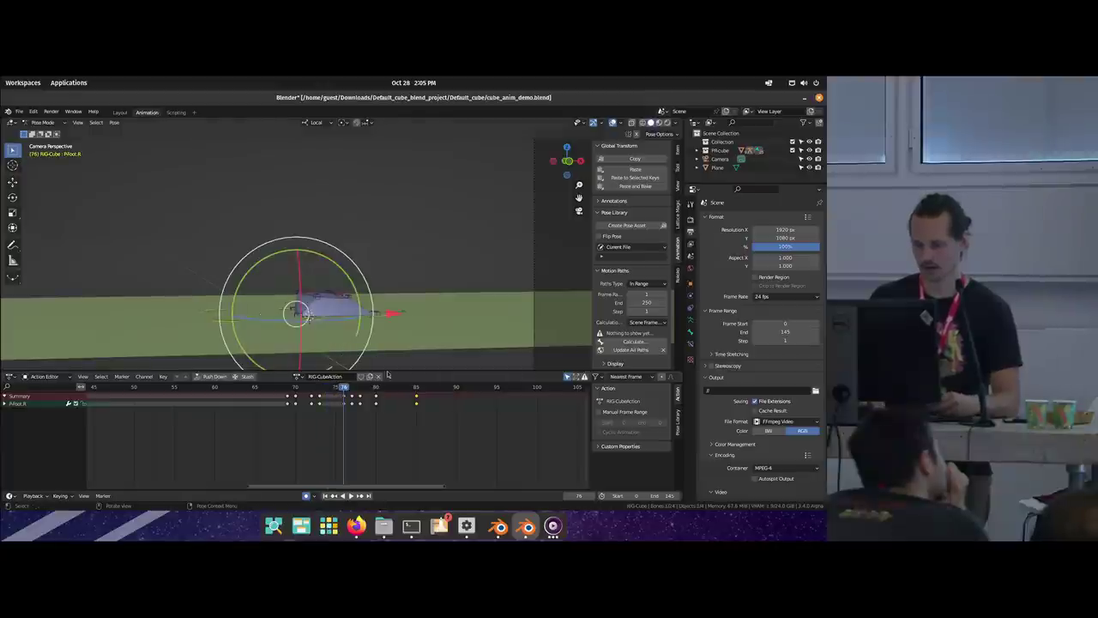
# Step: Rotate the cube slightly at frame 77 and select the Head bone
pyautogui.click(347, 389)
pyautogui.moveTo(344, 388)
pyautogui.mouseDown()
pyautogui.moveTo(363, 388)
pyautogui.moveTo(336, 388)
pyautogui.moveTo(352, 387)
pyautogui.mouseUp()
pyautogui.moveTo(328, 260); pyautogui.dragTo(304, 257)
pyautogui.click(304, 257)
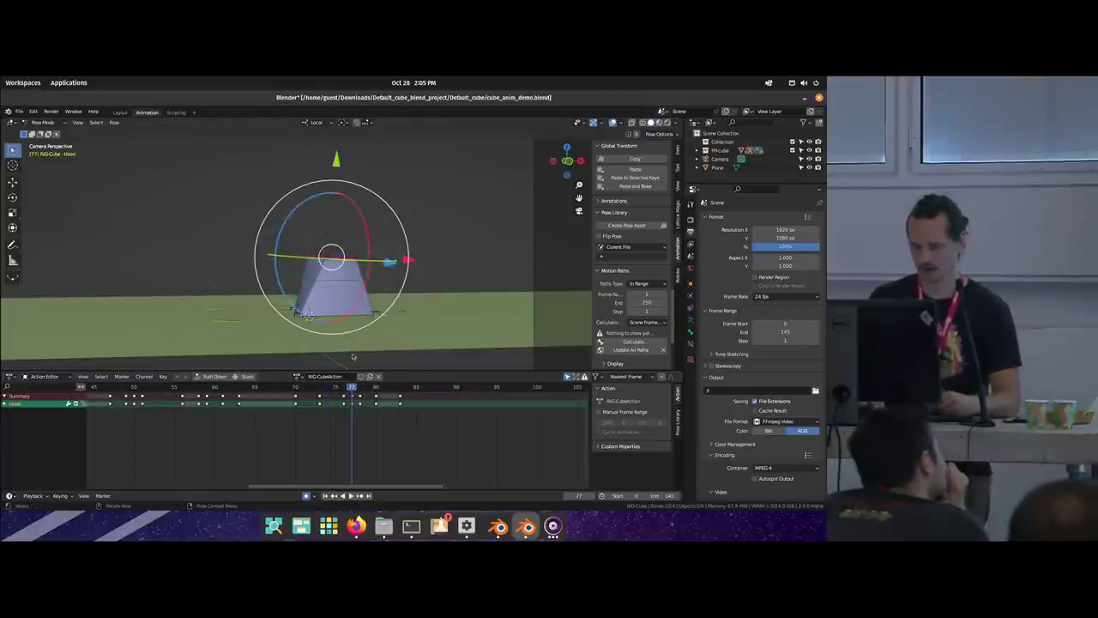
# Step: Select the Top_Back.R bone and key its pose at frame 72, adding a hold key
pyautogui.click(318, 391)
pyautogui.press('space')
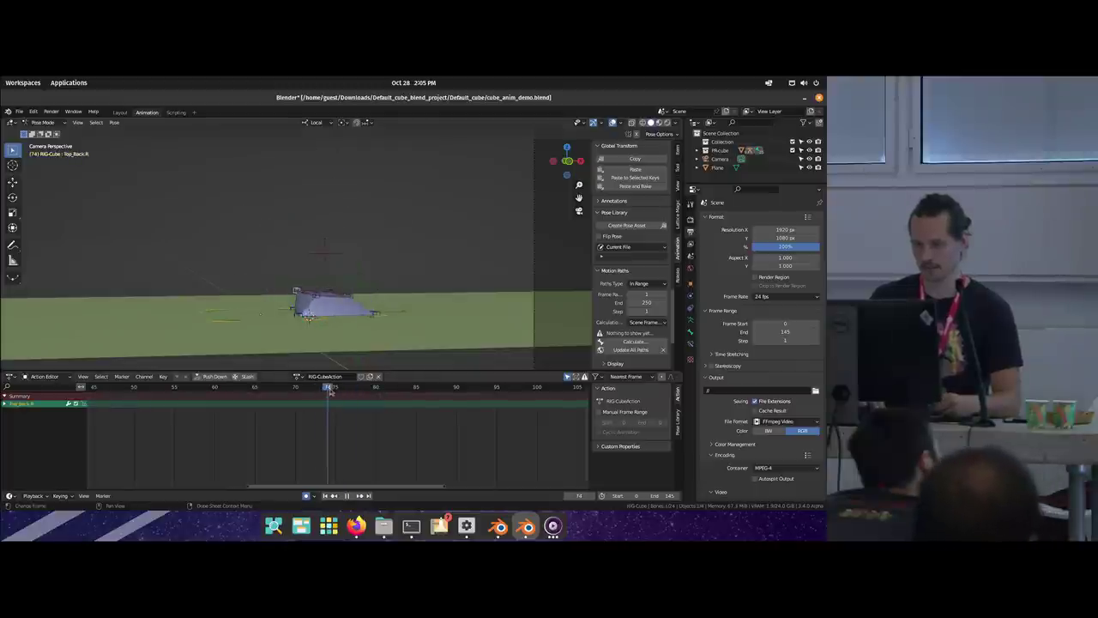
pyautogui.press('Escape')
pyautogui.press('i')
pyautogui.press('space')
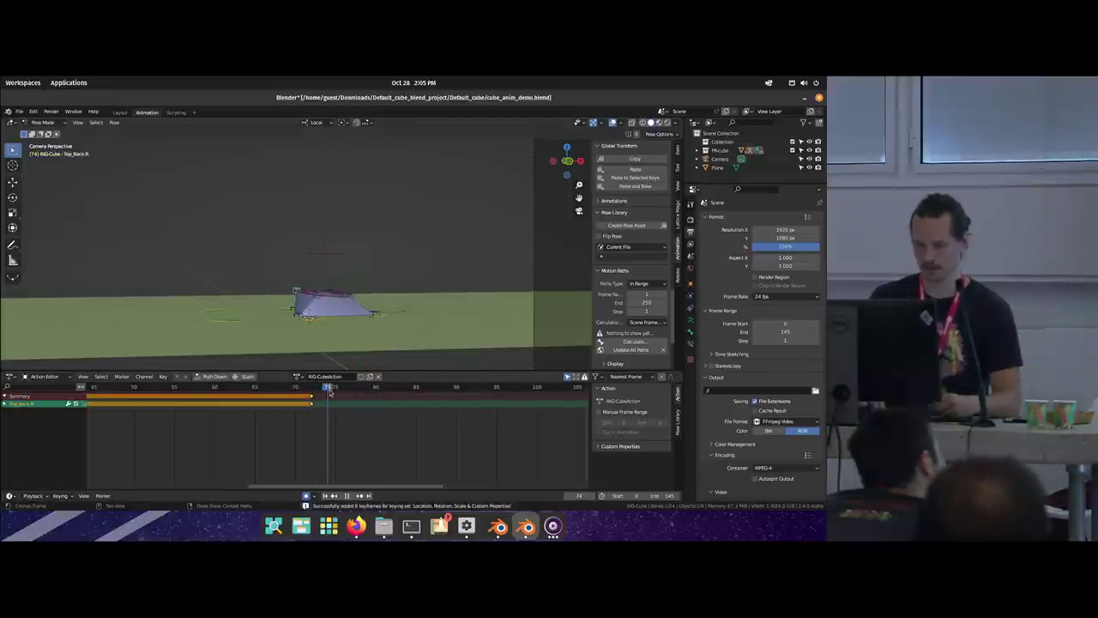
pyautogui.press('Escape')
pyautogui.press('i')
pyautogui.press('space')
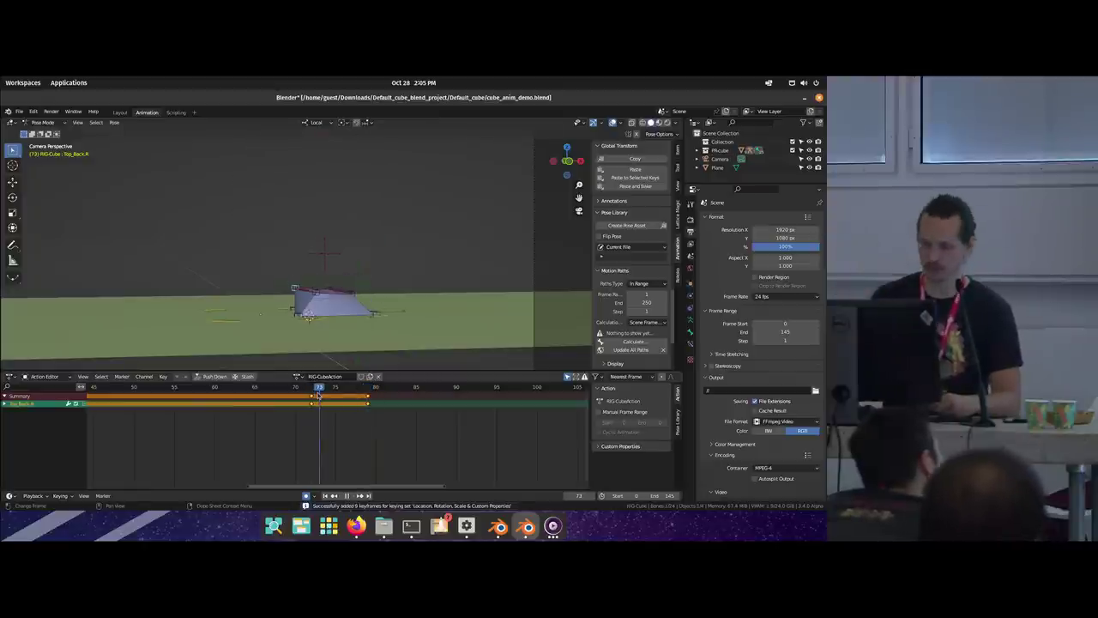
pyautogui.press('space')
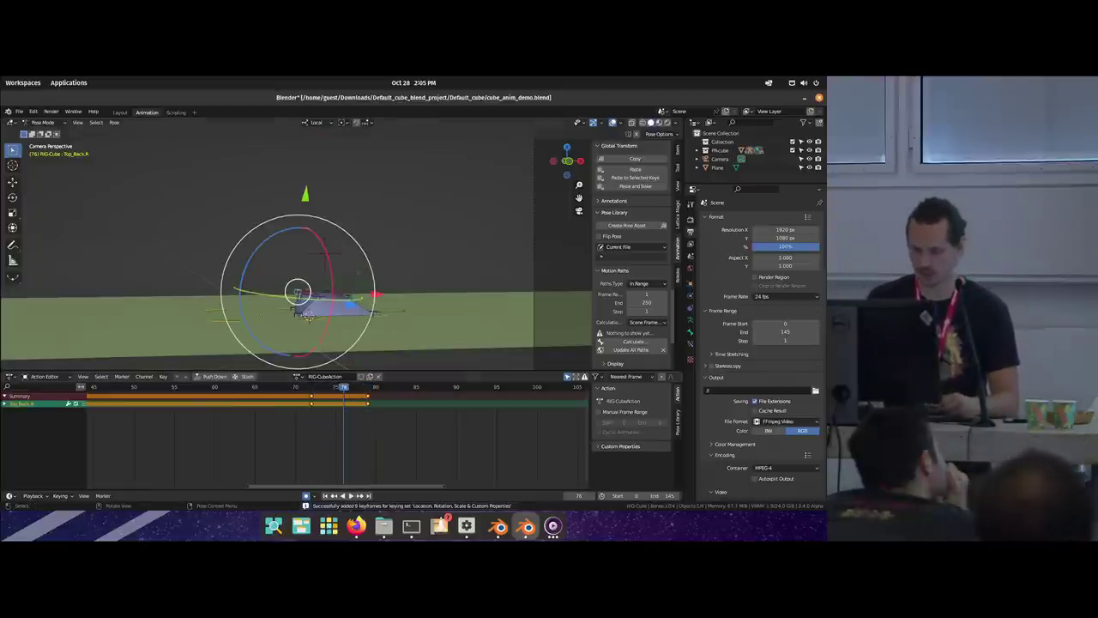
# Step: Move the Top_Back.R bone at frame 76 and rotate it at frame 80
pyautogui.scroll(2, 314, 279)
pyautogui.scroll(-1, 313, 279)
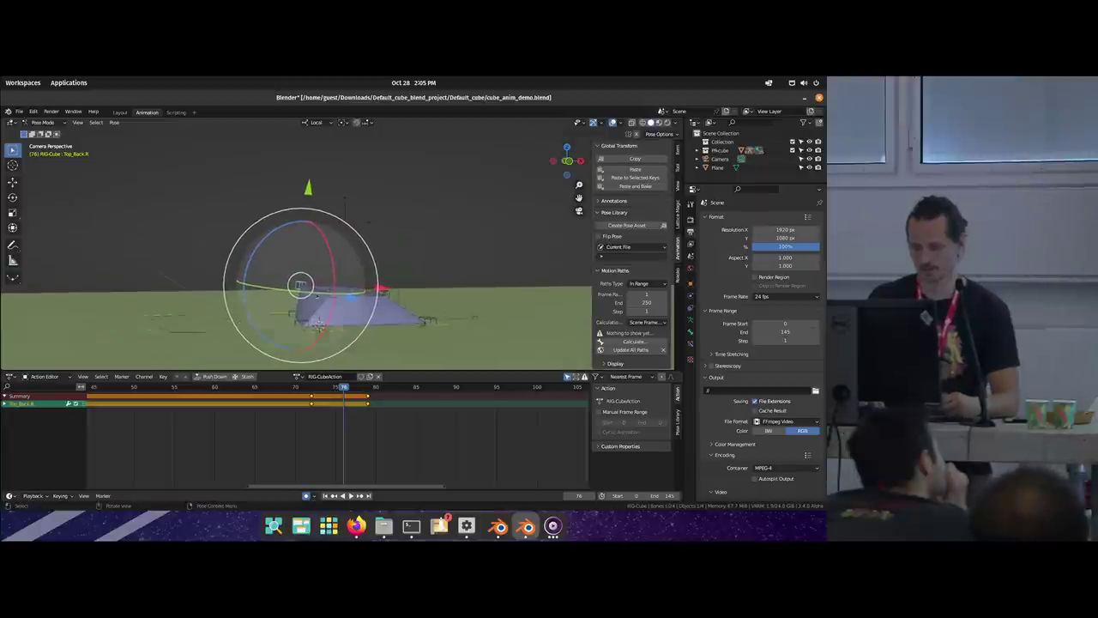
pyautogui.press('g')
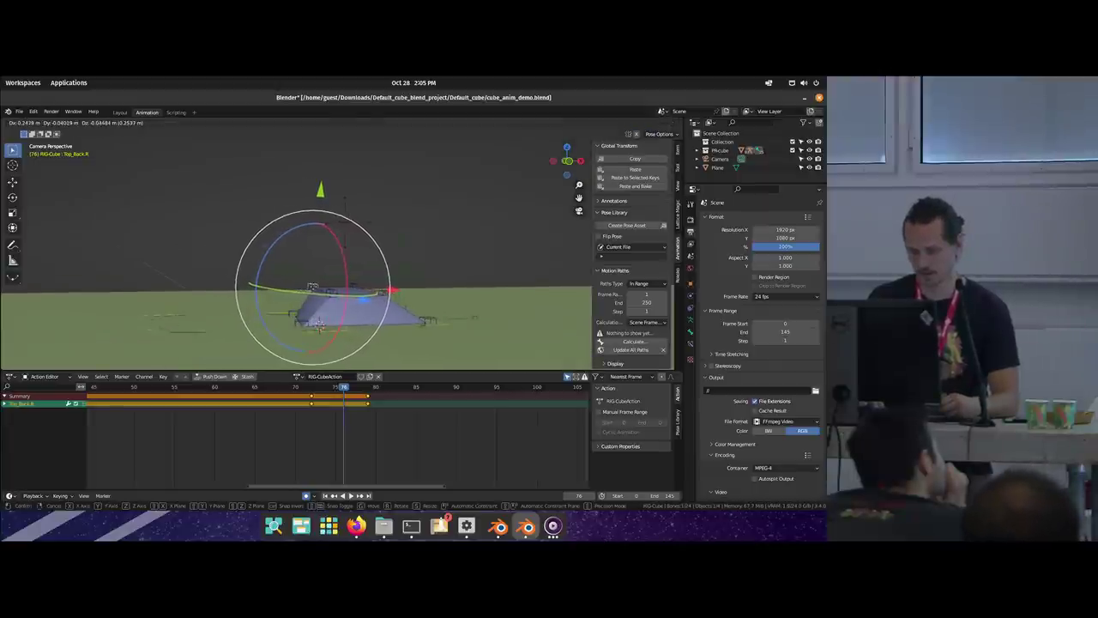
pyautogui.click(313, 283)
pyautogui.moveTo(308, 392); pyautogui.dragTo(375, 393)
pyautogui.hotkey('shift', 'space')
pyautogui.press('r')
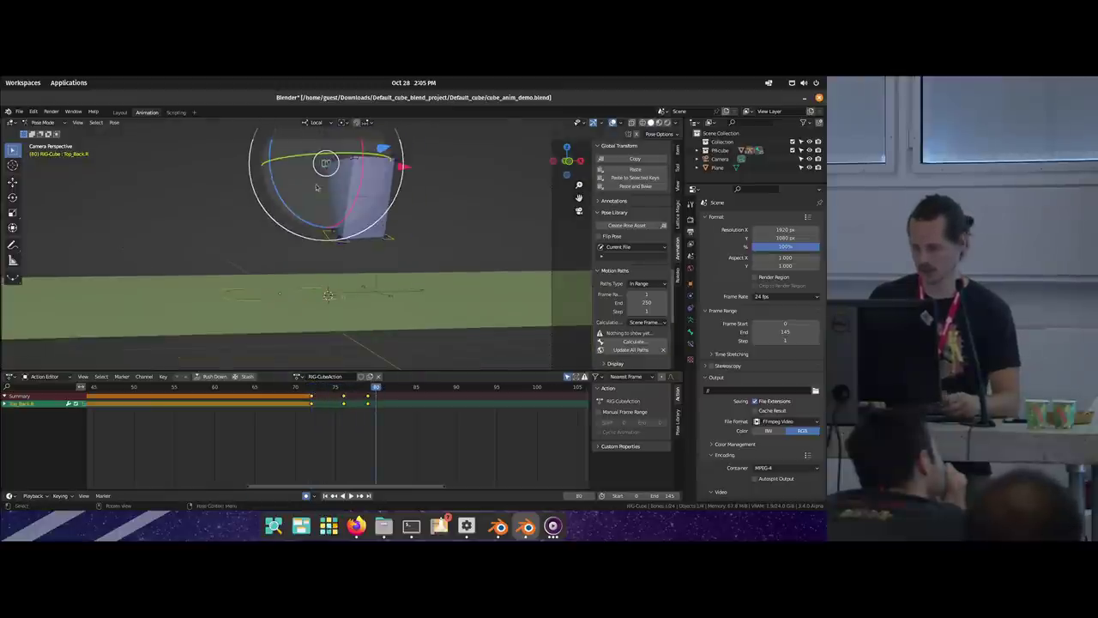
pyautogui.scroll(-2, 316, 187)
# Step: Play from frame 70, retime the keyframe near frame 79, and replay the jump
pyautogui.click(288, 390)
pyautogui.press('space')
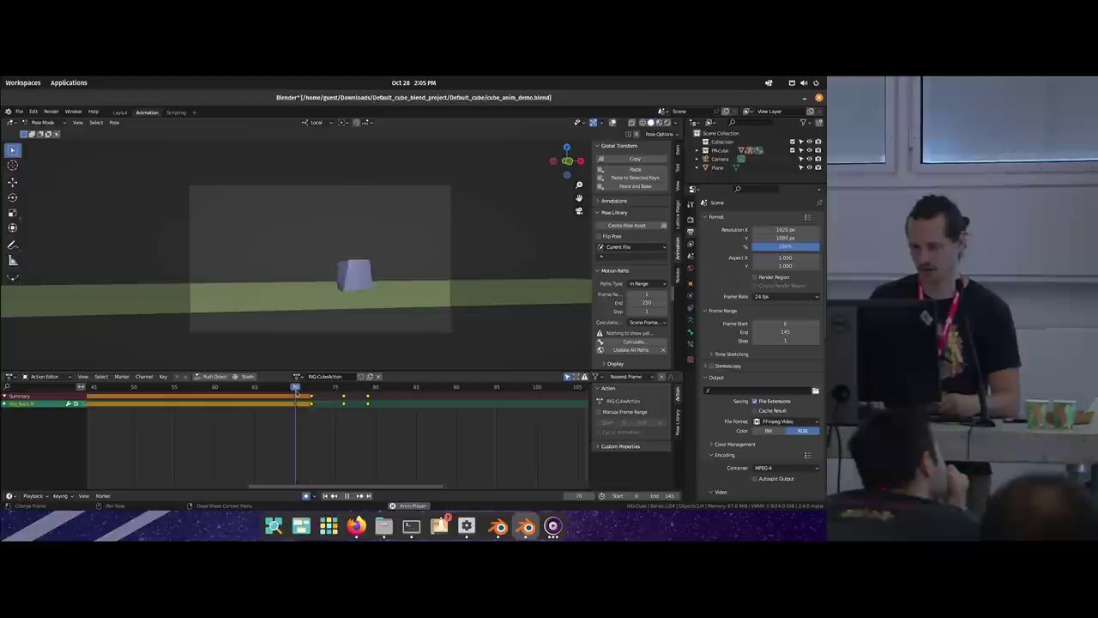
pyautogui.press('space')
pyautogui.click(365, 393)
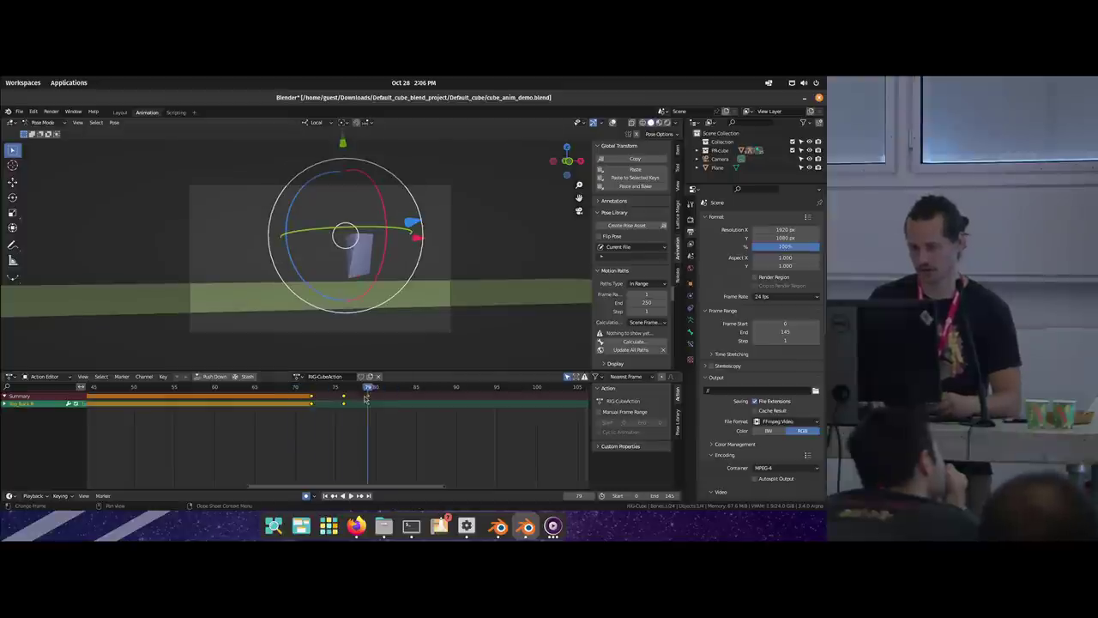
pyautogui.moveTo(366, 396); pyautogui.dragTo(370, 395)
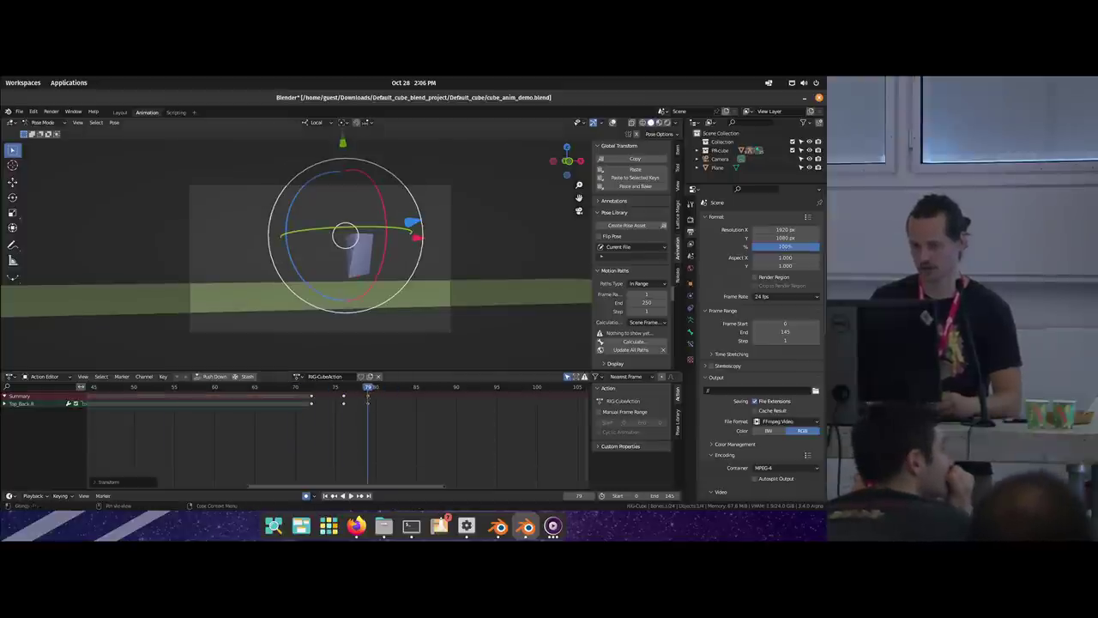
pyautogui.press('space')
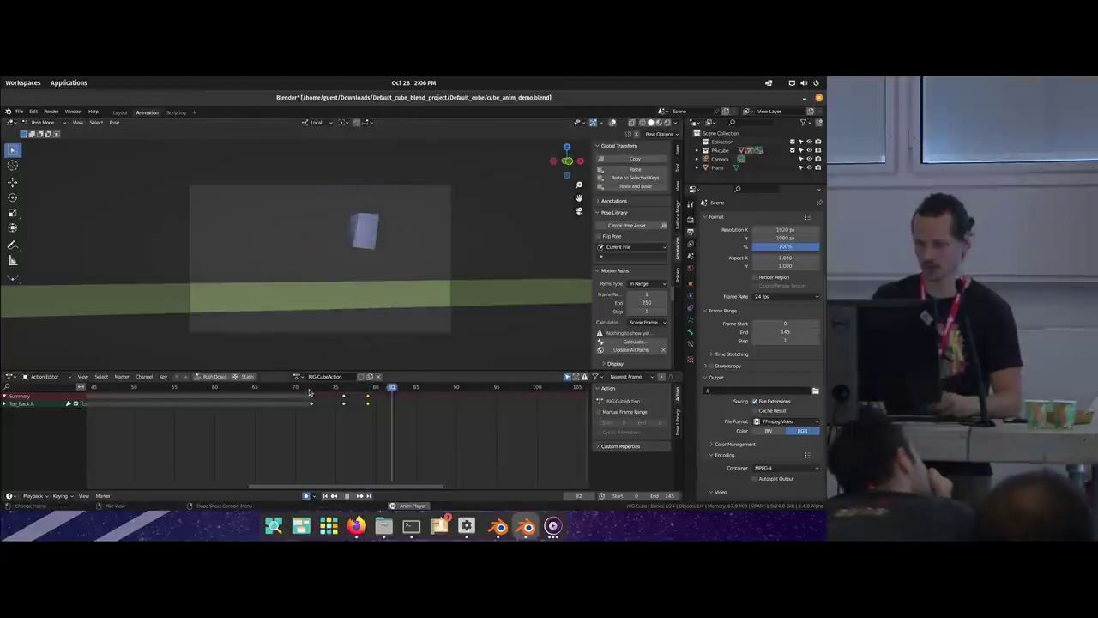
pyautogui.click(134, 387)
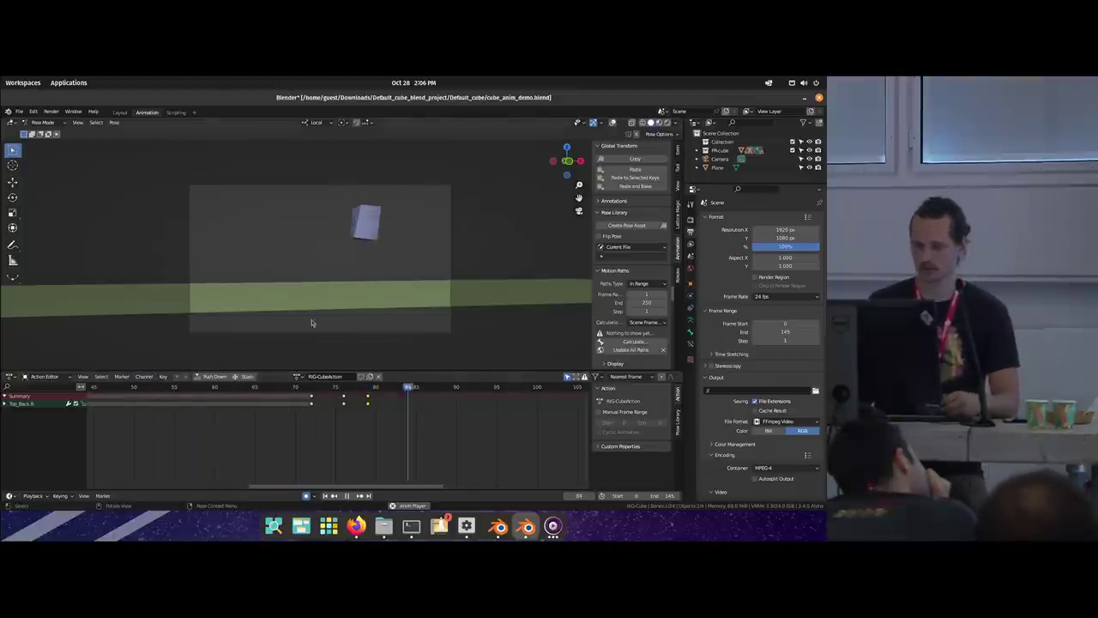
pyautogui.click(272, 391)
pyautogui.press('space')
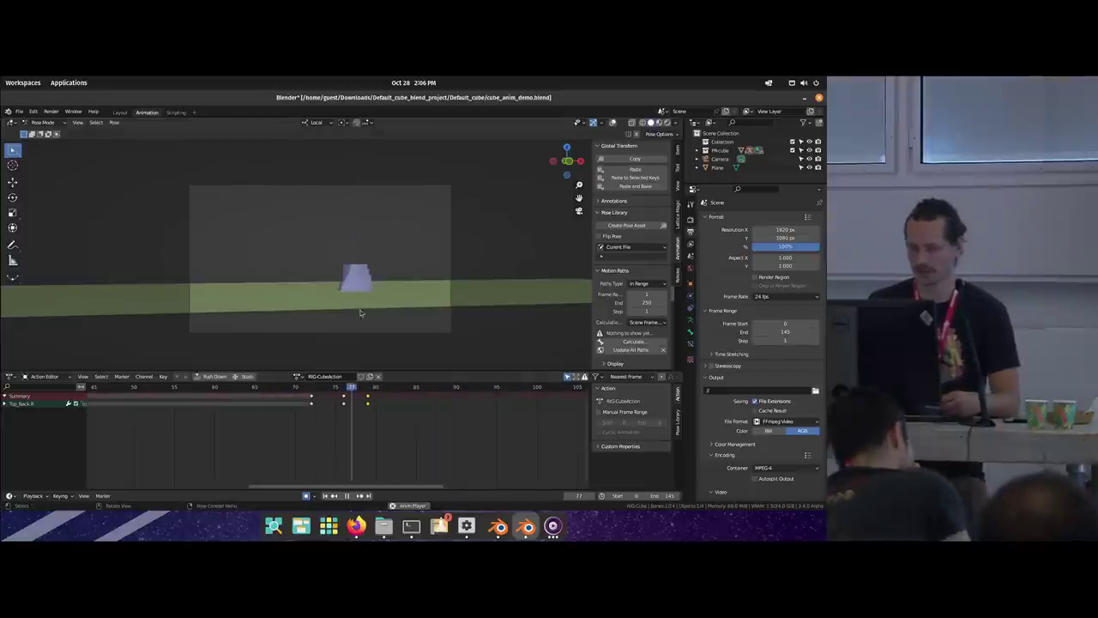
pyautogui.click(356, 238)
# Step: Select the small bone at the cube's base and nudge the control bone slightly
pyautogui.click(349, 235)
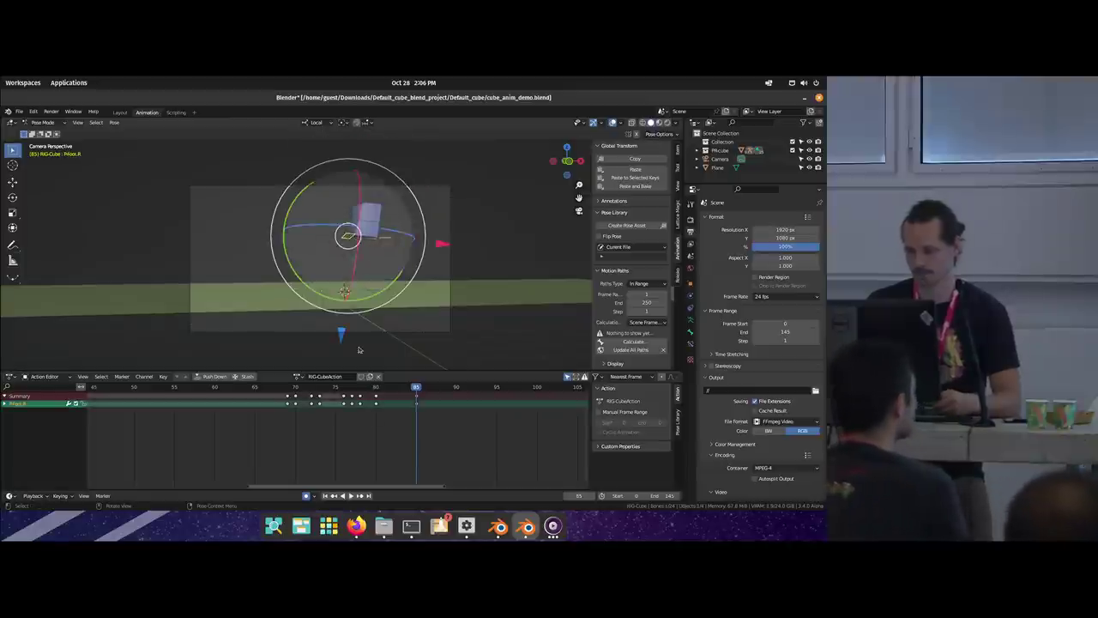
pyautogui.click(347, 235)
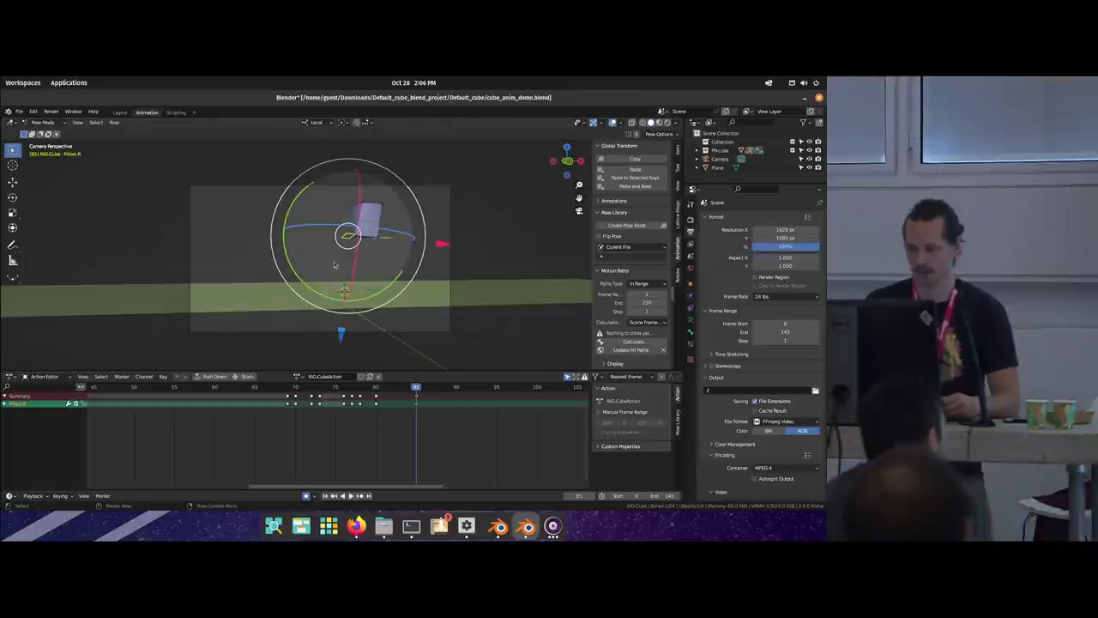
pyautogui.scroll(-1, 331, 249)
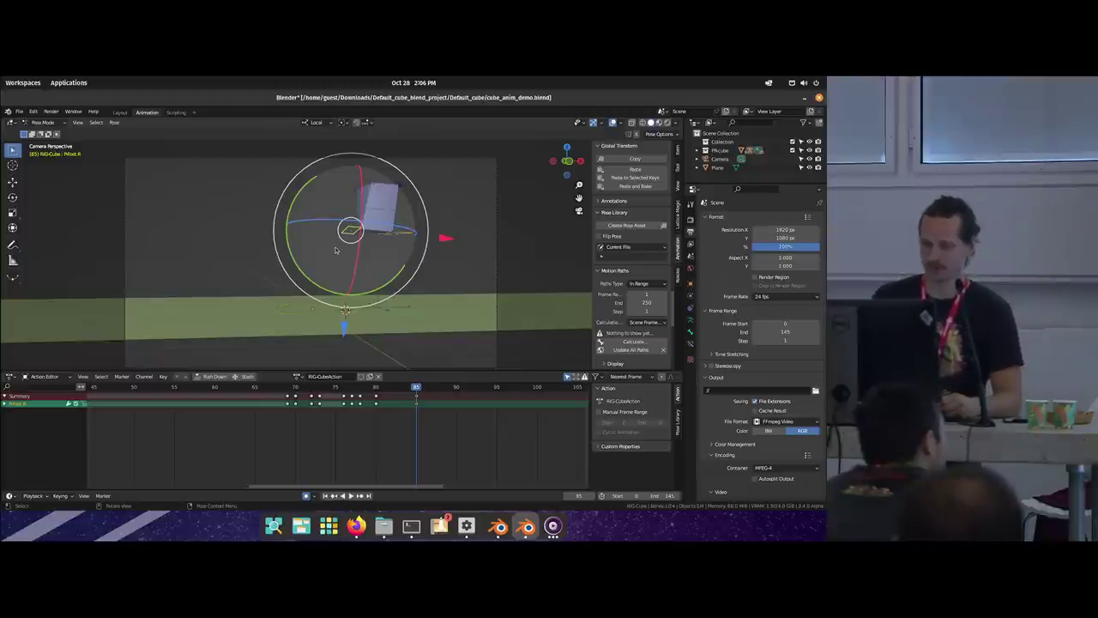
pyautogui.moveTo(335, 251); pyautogui.dragTo(348, 232)
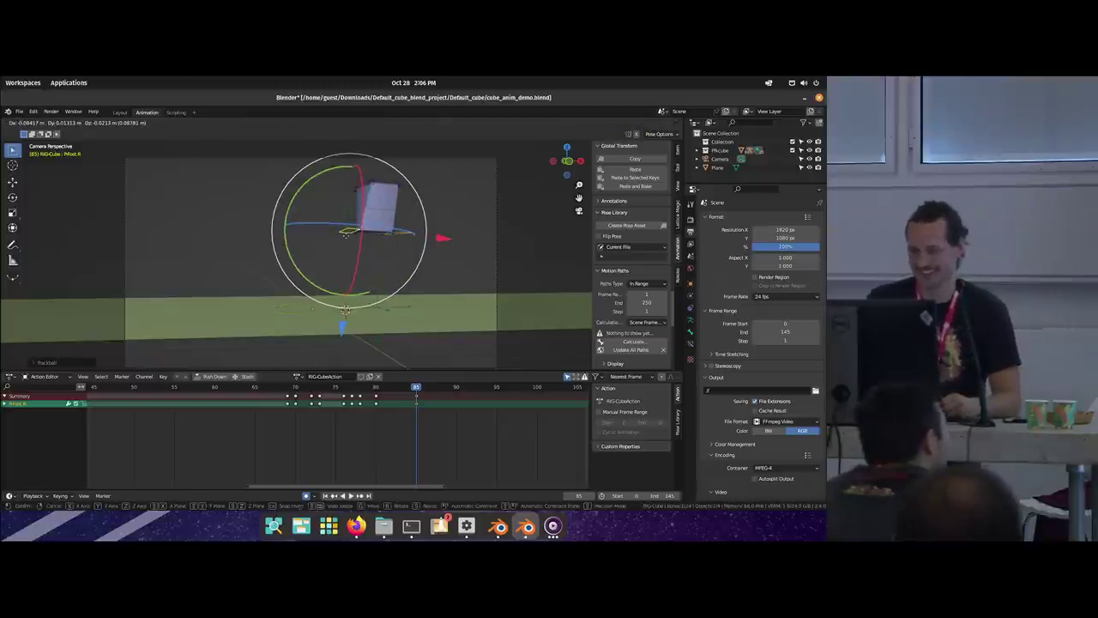
pyautogui.press('space')
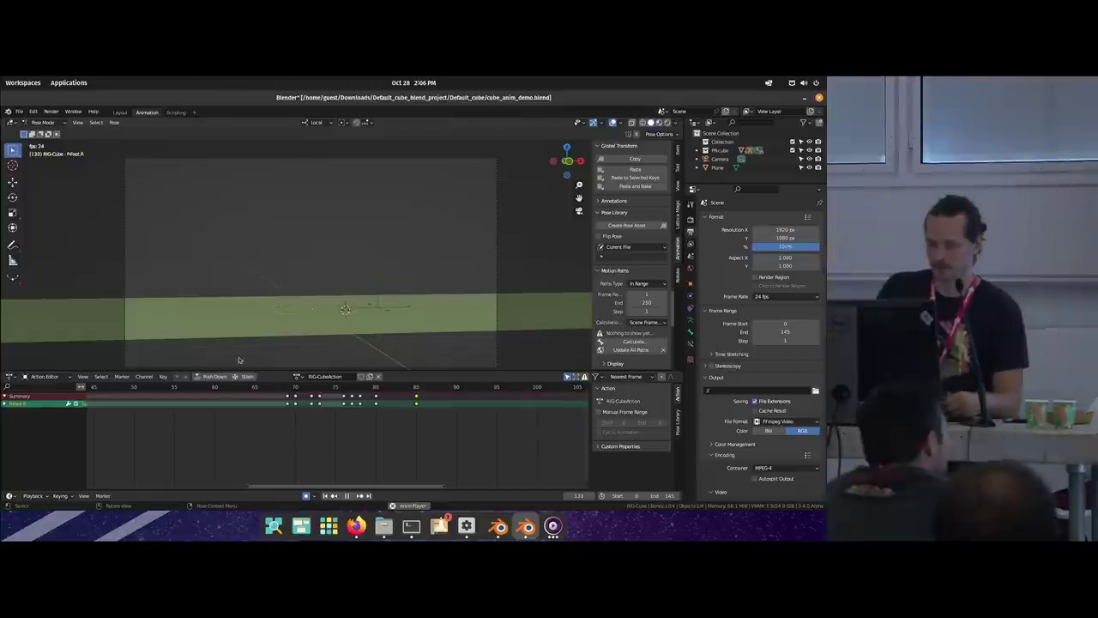
pyautogui.click(192, 388)
pyautogui.press('space')
# Step: Replay the jump from the first frame, step through frames 73–81, then deselect the rig
pyautogui.scroll(-5, 246, 453)
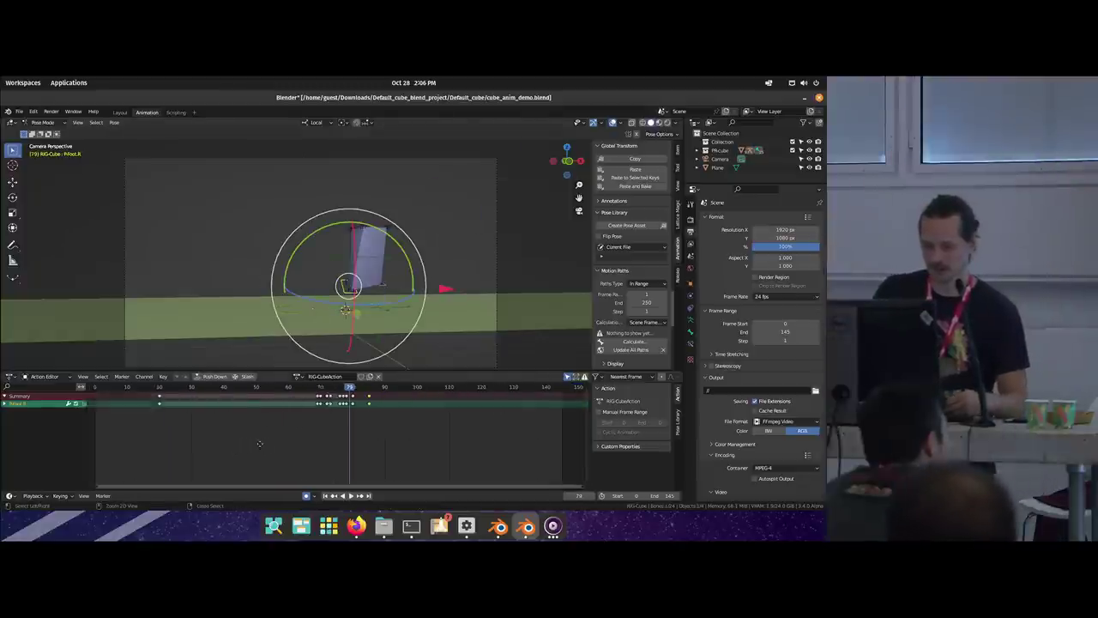
pyautogui.scroll(-2, 245, 454)
pyautogui.hotkey('shift', 'Left')
pyautogui.press('space')
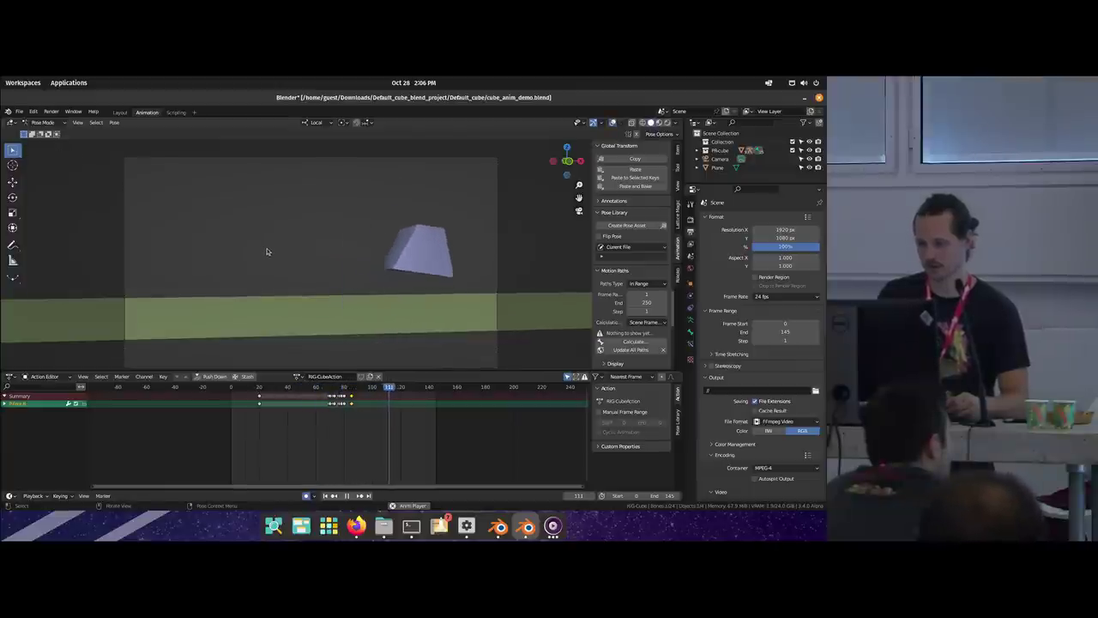
pyautogui.press('space')
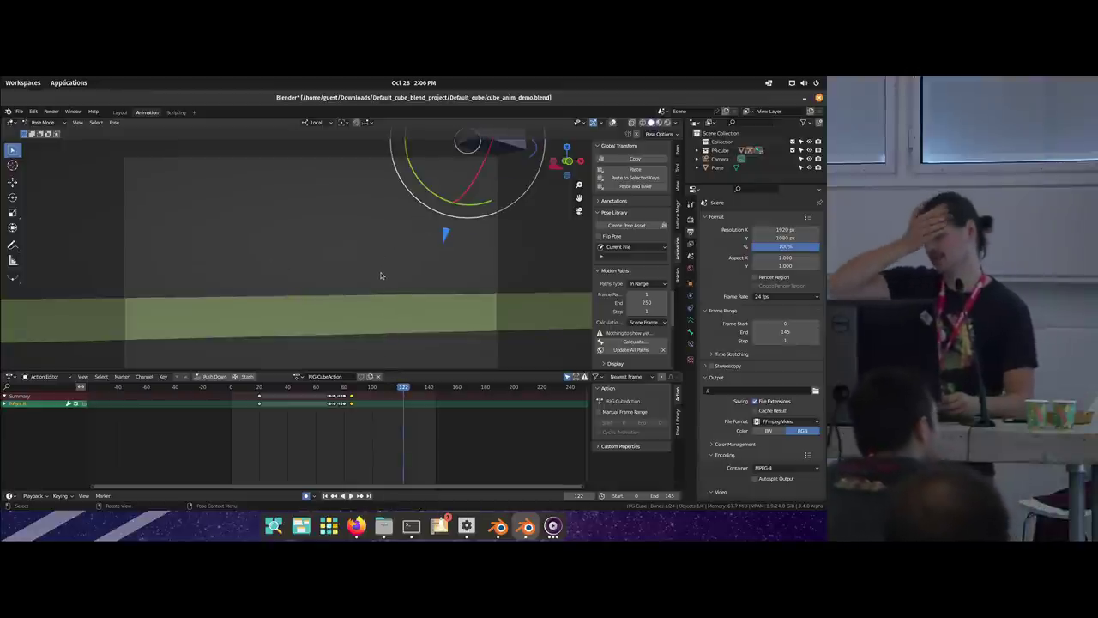
pyautogui.click(321, 390)
pyautogui.press('space')
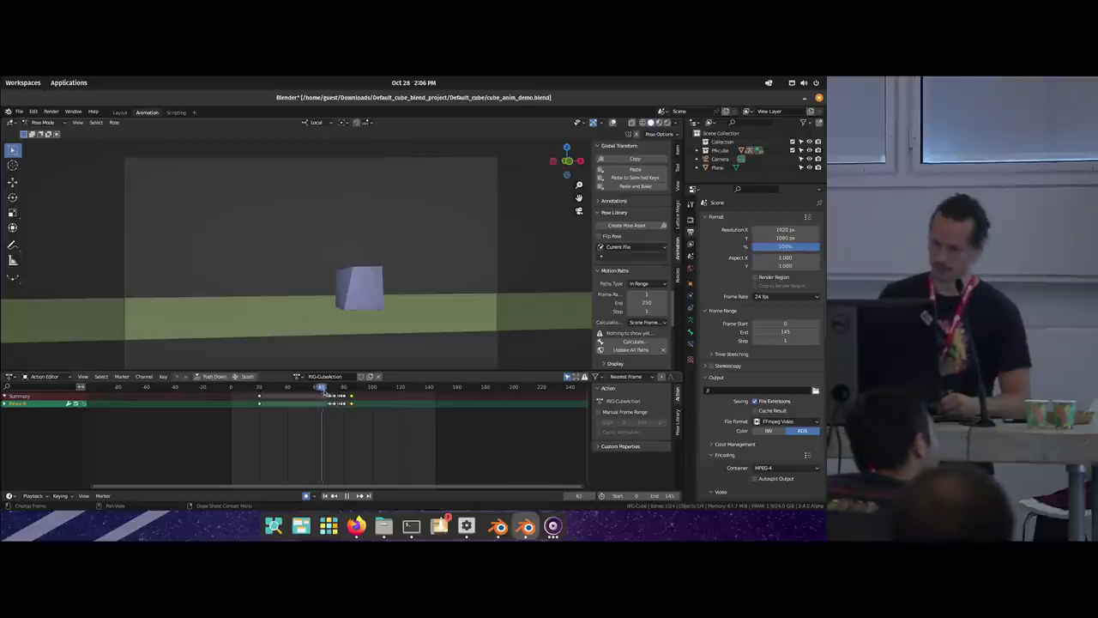
pyautogui.moveTo(344, 392)
pyautogui.mouseDown()
pyautogui.moveTo(380, 395)
pyautogui.moveTo(362, 396)
pyautogui.mouseUp()
pyautogui.click(309, 177)
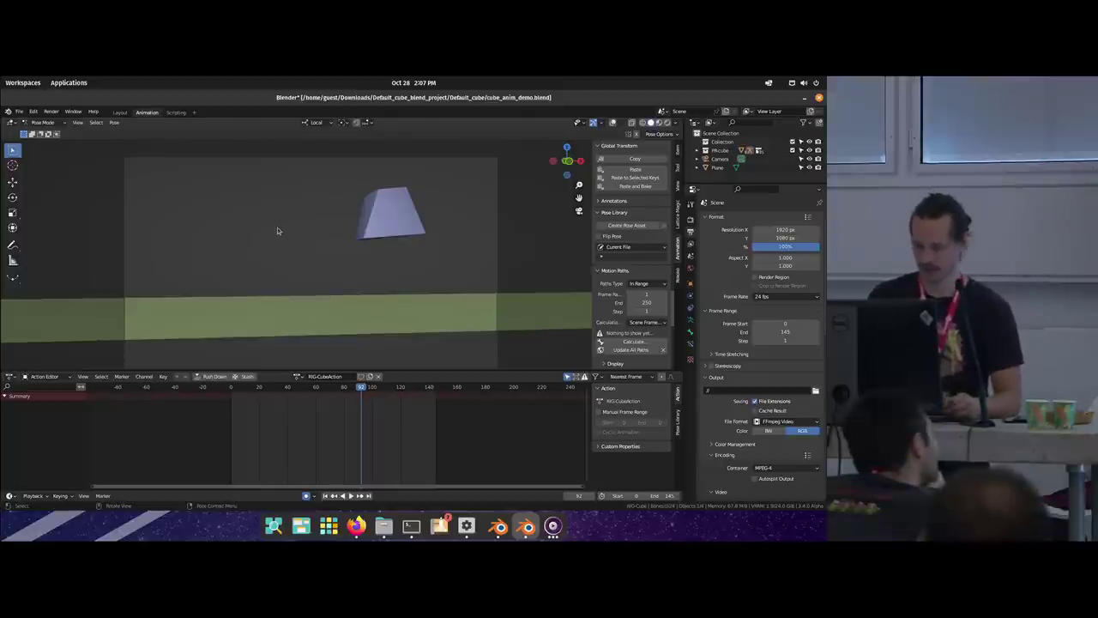
# Step: Switch to Object Mode, add a Grease Pencil Stroke object, and show its Object Data settings
pyautogui.click(44, 122)
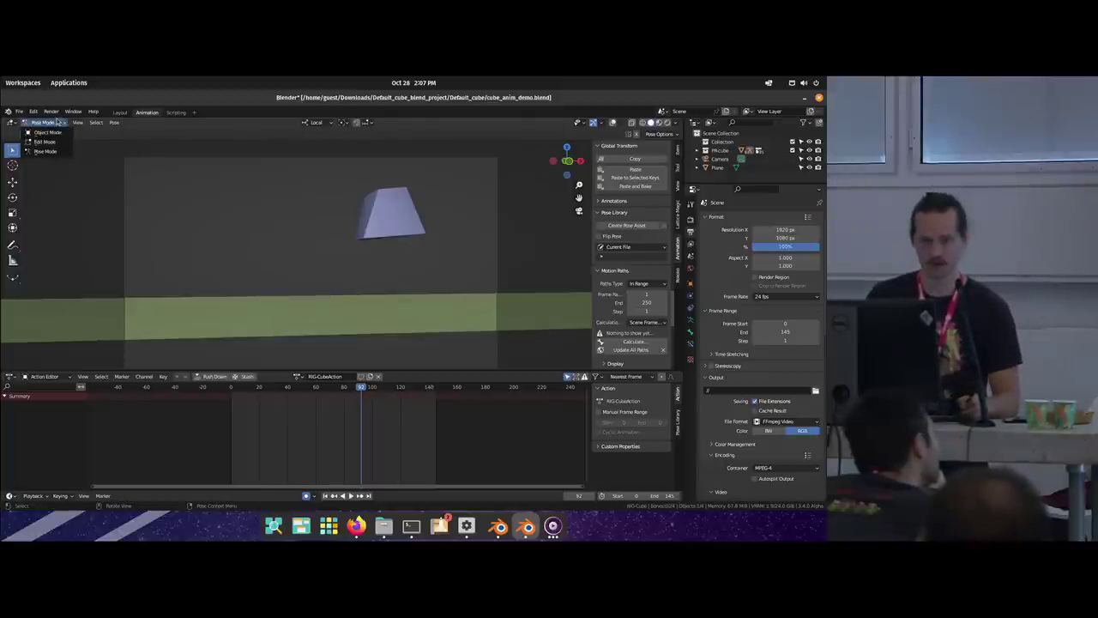
pyautogui.click(62, 128)
pyautogui.hotkey('shift', 'a')
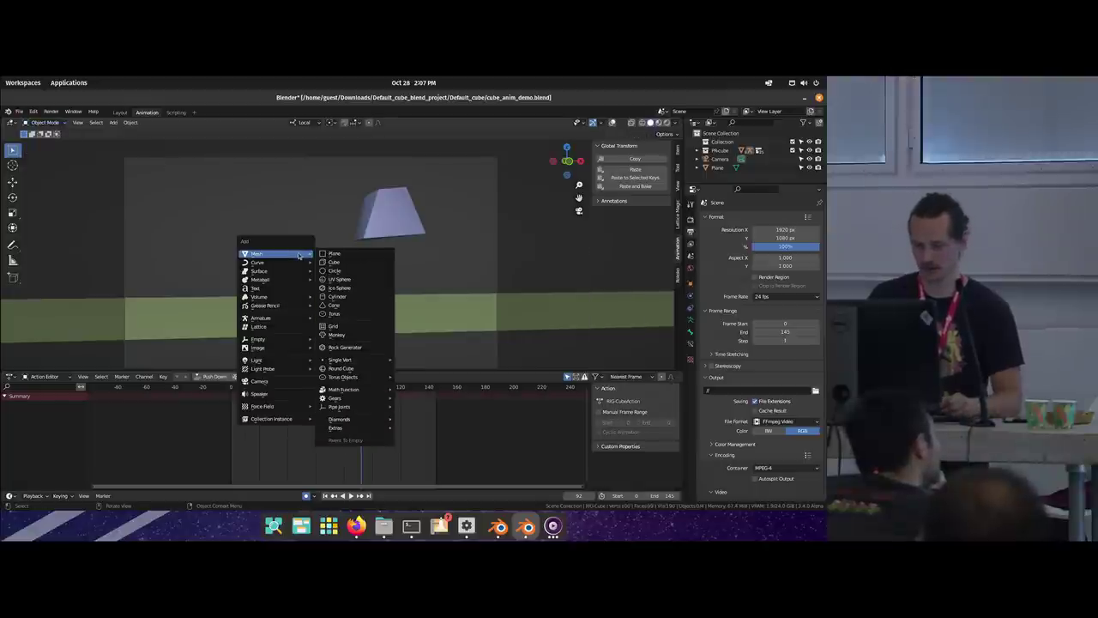
pyautogui.moveTo(305, 306)
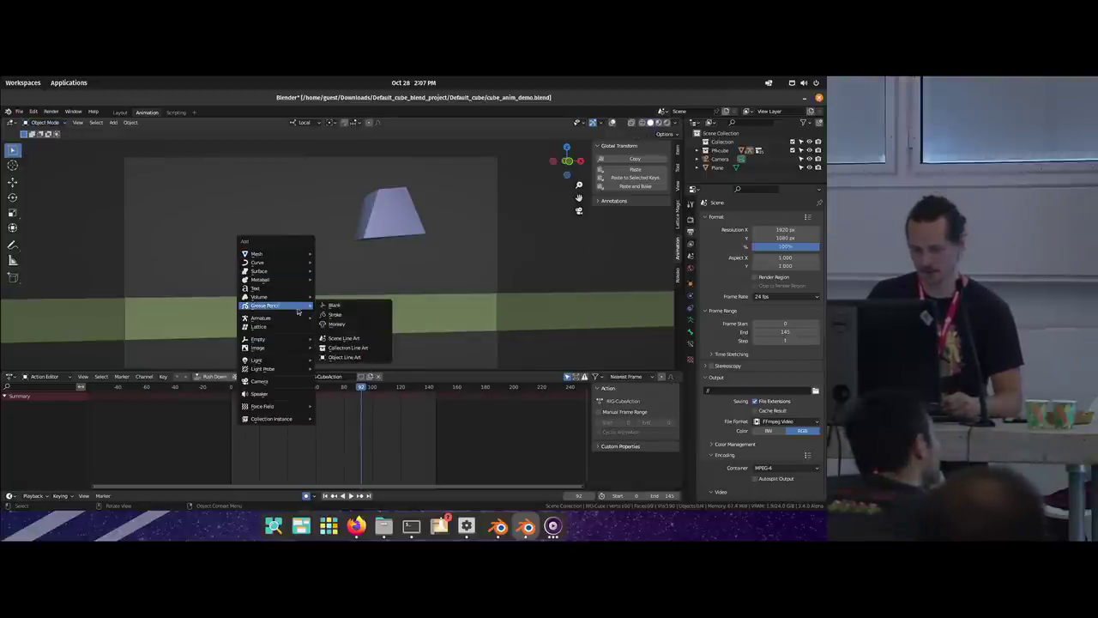
pyautogui.click(337, 317)
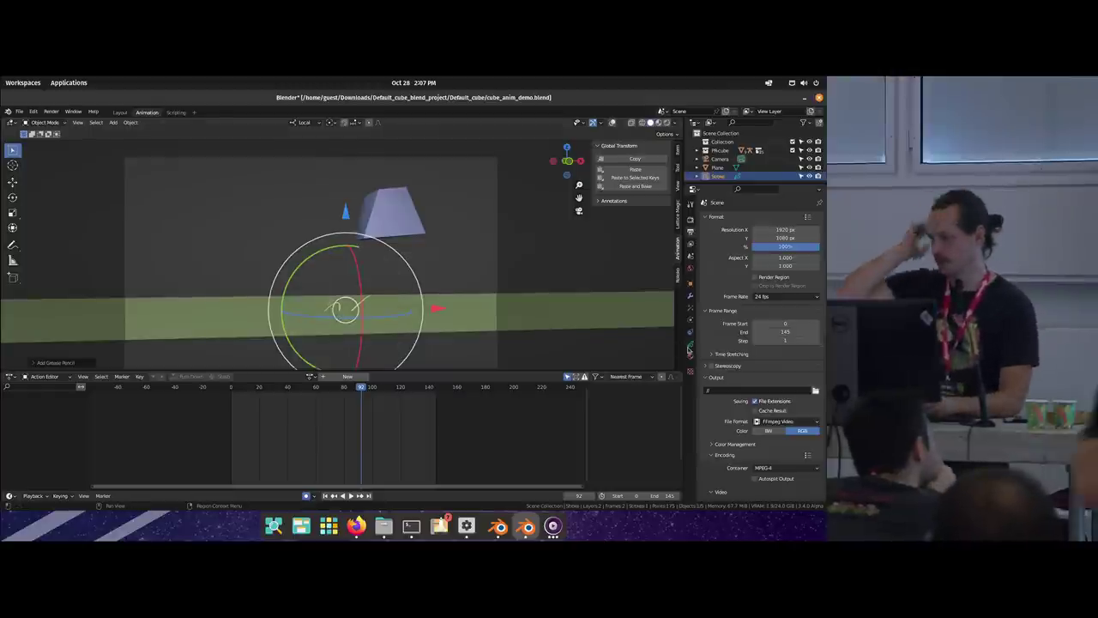
pyautogui.click(689, 347)
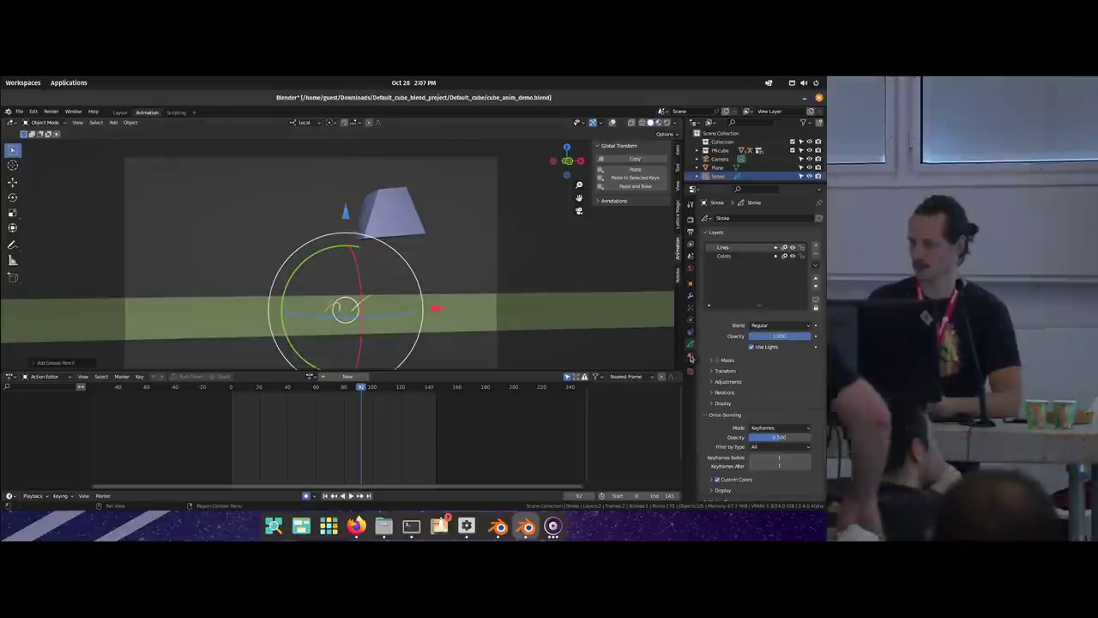
pyautogui.click(47, 377)
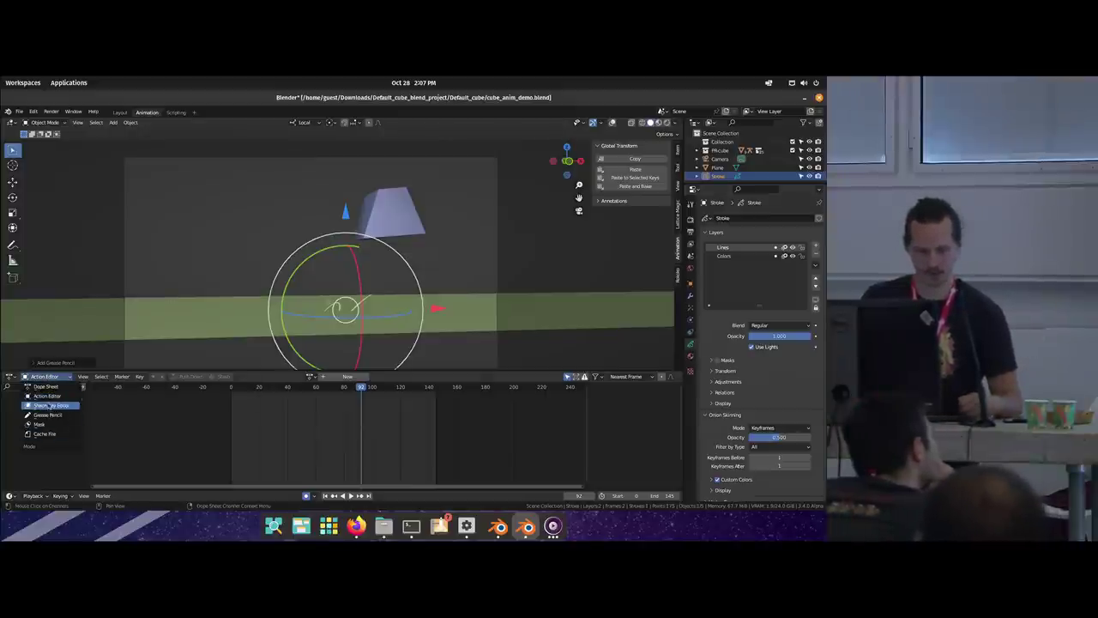
# Step: Set the Dope Sheet to Grease Pencil mode, then delete and restore the default stroke
pyautogui.click(48, 415)
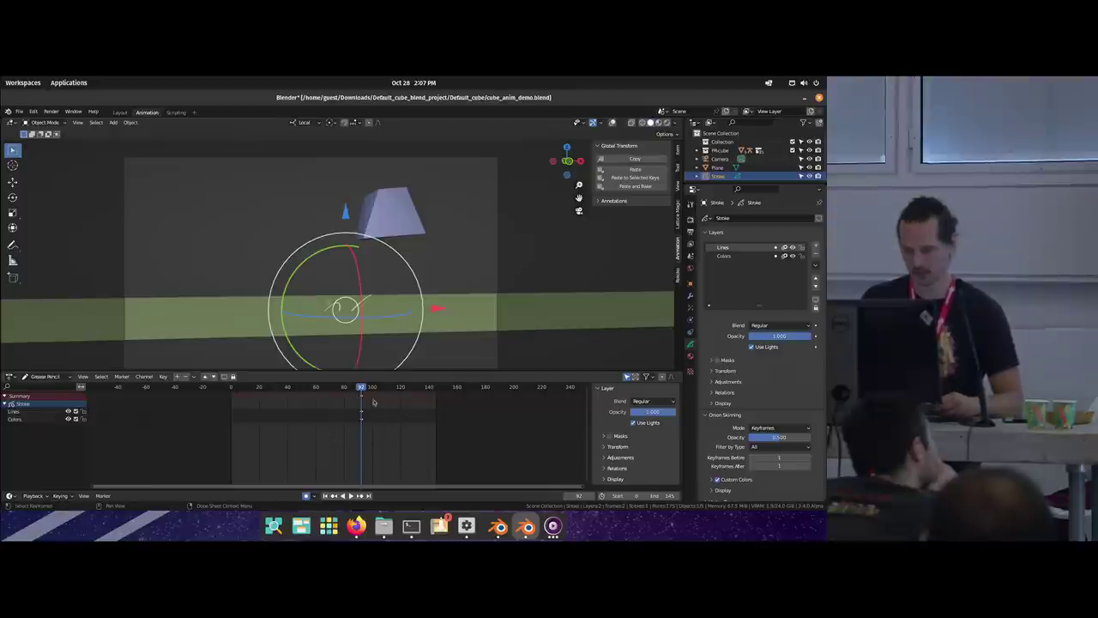
pyautogui.press('x')
pyautogui.click(359, 421)
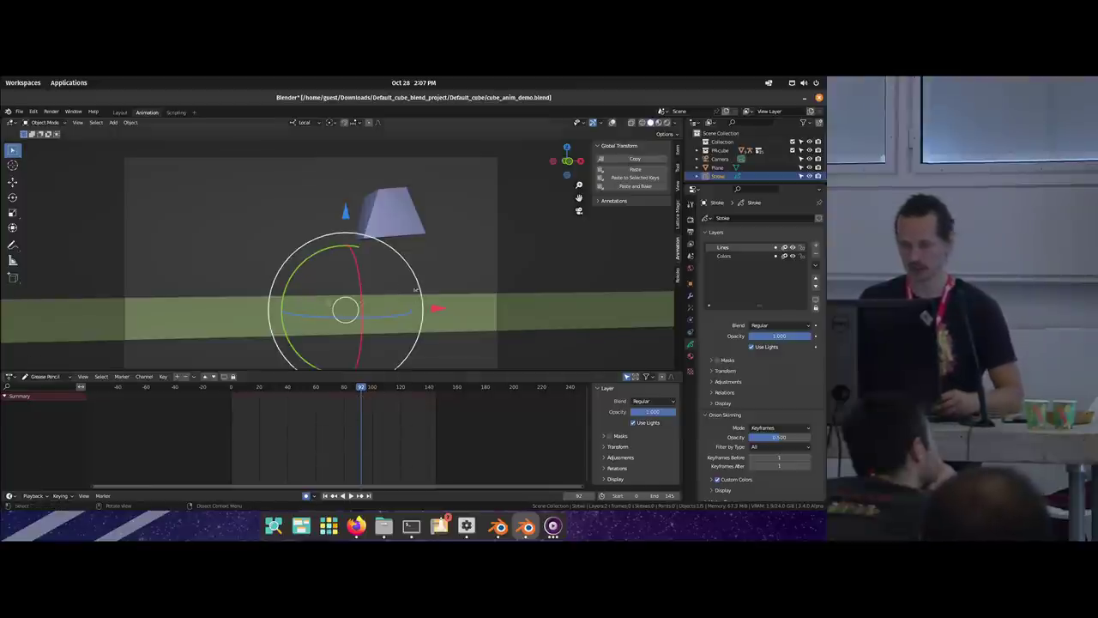
pyautogui.hotkey('ctrl', 'z')
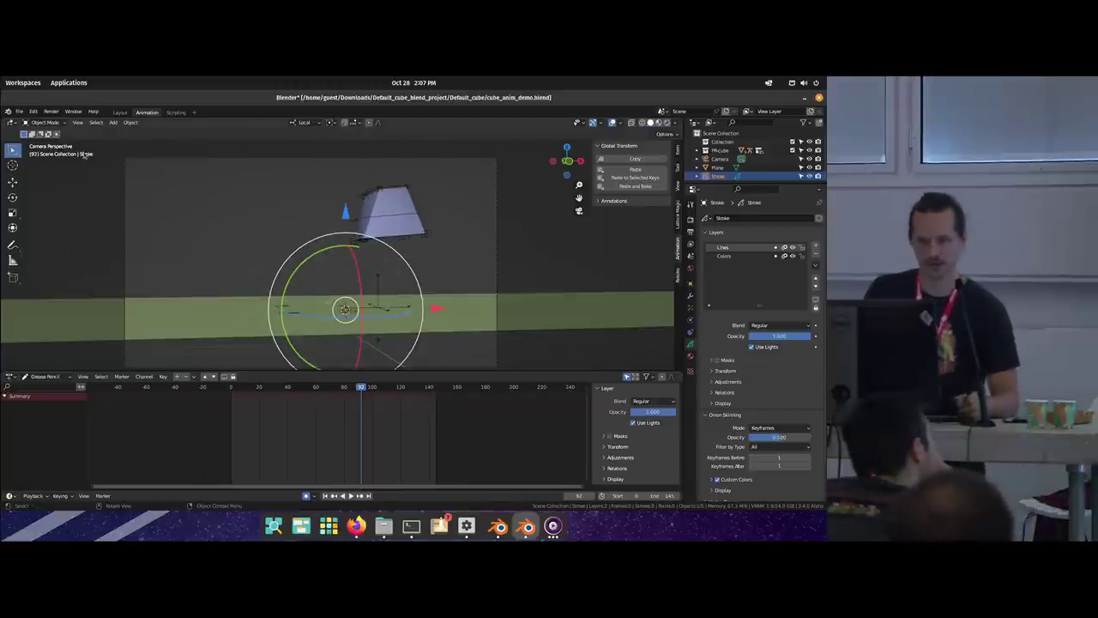
# Step: Switch the Stroke object to Draw Mode with Stroke Placement set to 3D Cursor
pyautogui.click(45, 122)
pyautogui.click(47, 161)
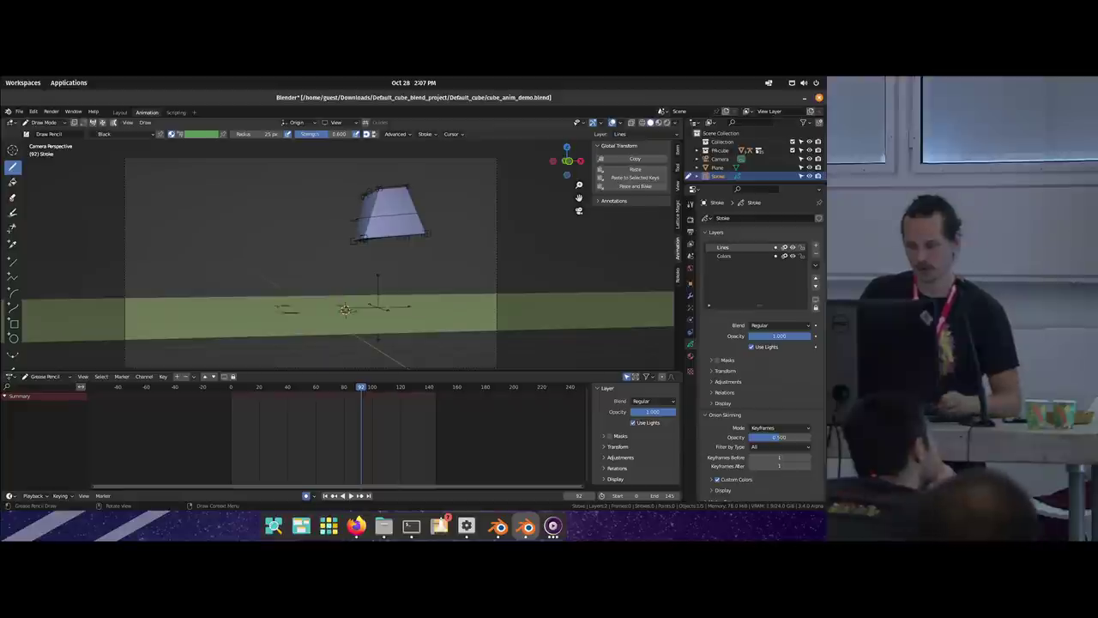
pyautogui.click(334, 123)
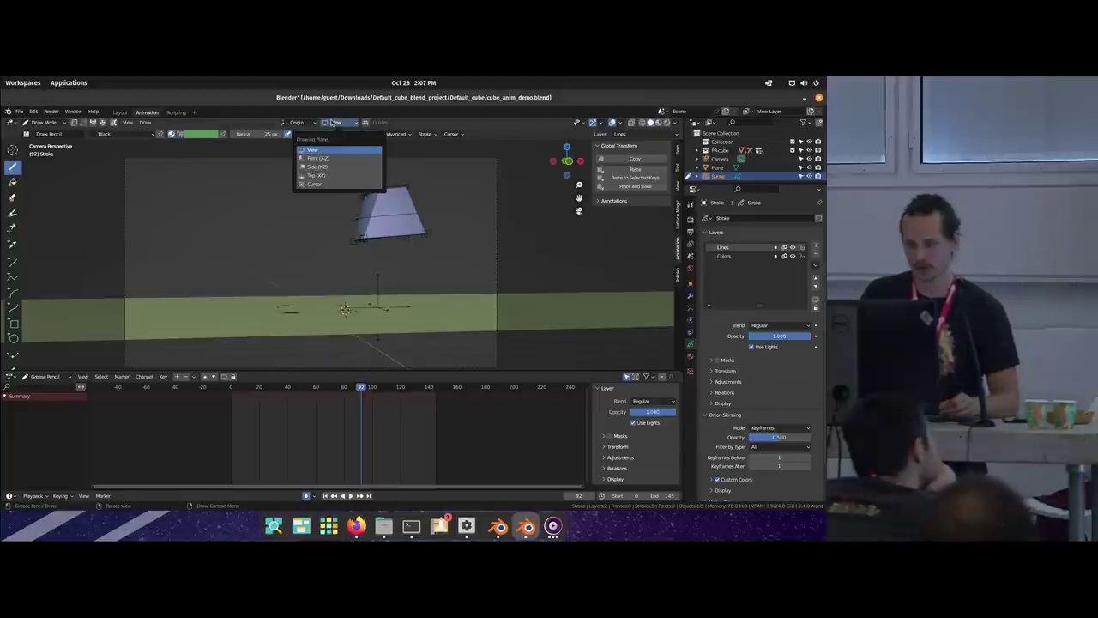
pyautogui.click(296, 123)
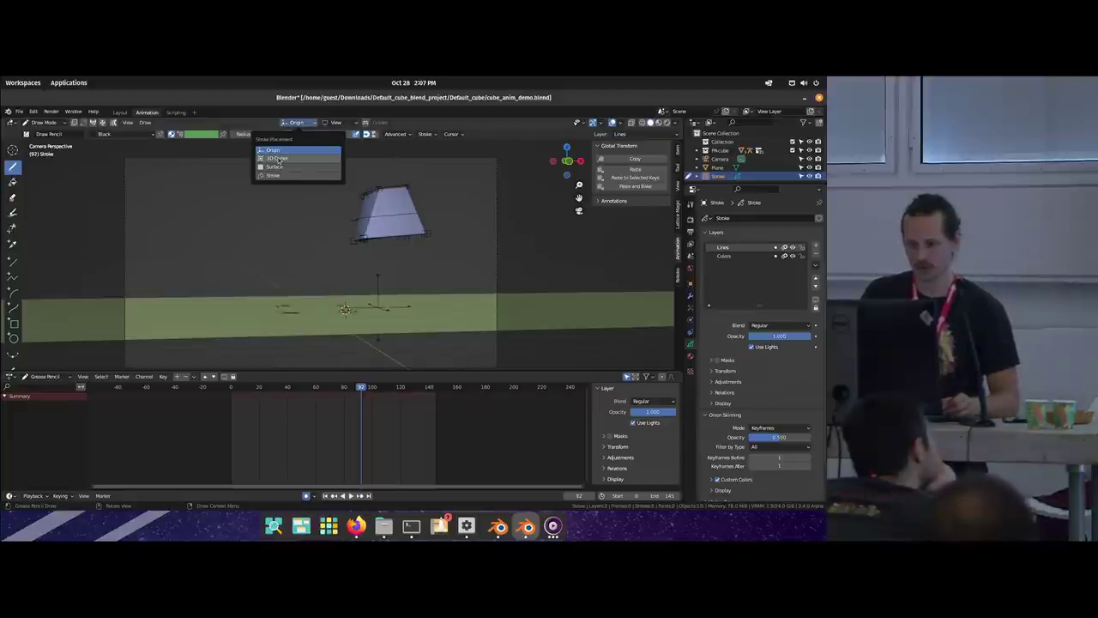
pyautogui.click(278, 159)
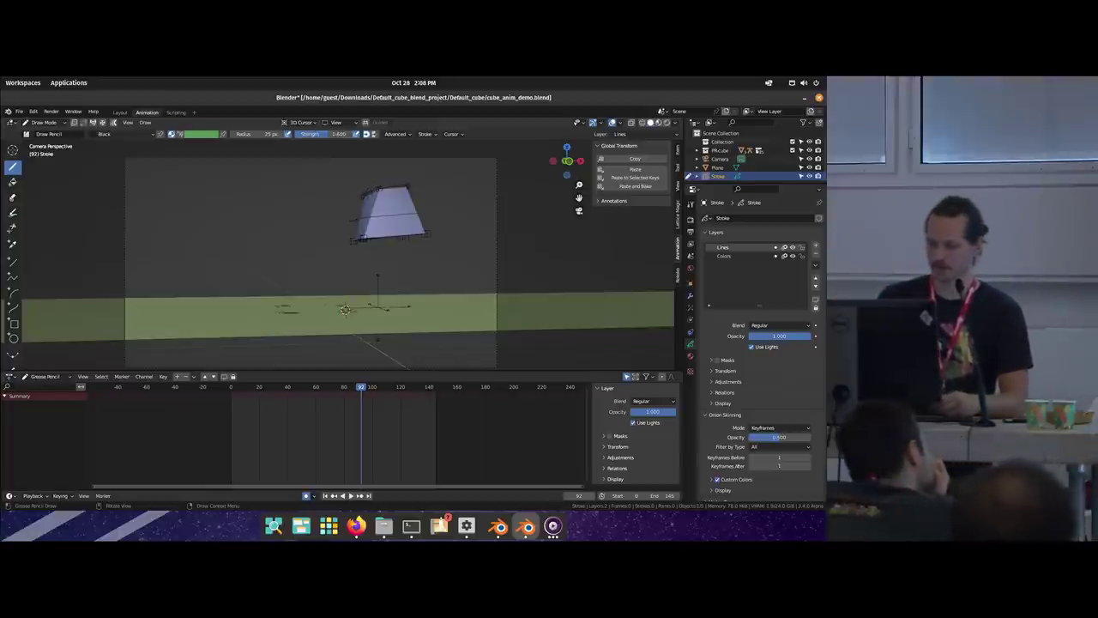
# Step: At frame 90 with overlays hidden, pick the White material and draw then undo a test stroke
pyautogui.moveTo(361, 397)
pyautogui.mouseDown()
pyautogui.moveTo(338, 396)
pyautogui.moveTo(358, 396)
pyautogui.mouseUp()
pyautogui.hotkey('shift', 'alt', 'z')
pyautogui.moveTo(343, 249); pyautogui.dragTo(343, 242, button='middle')
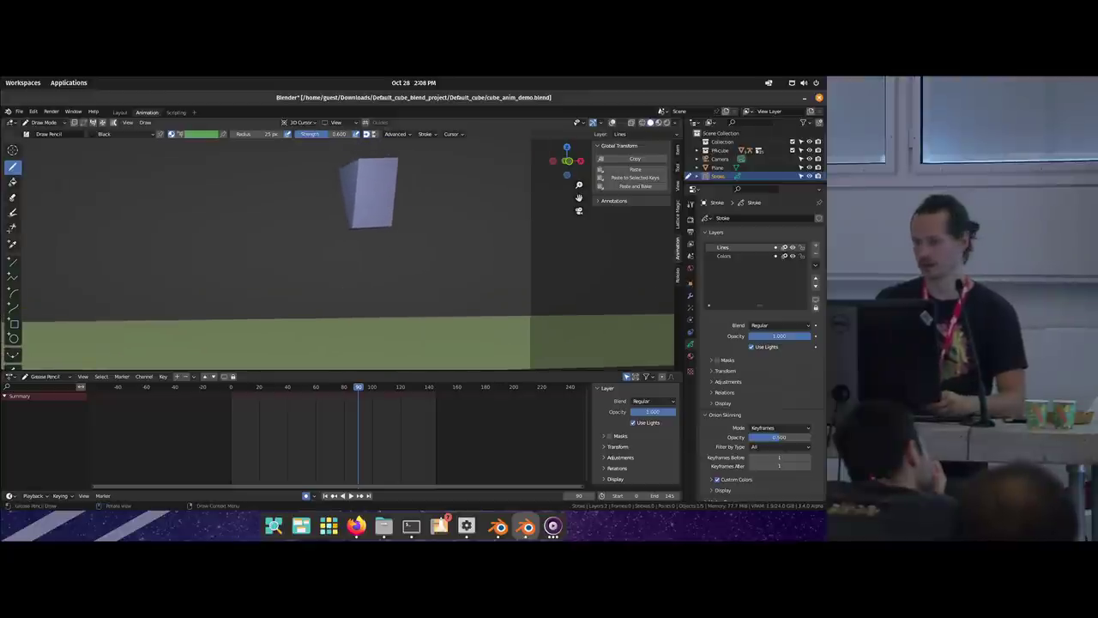
pyautogui.click(691, 356)
pyautogui.click(719, 229)
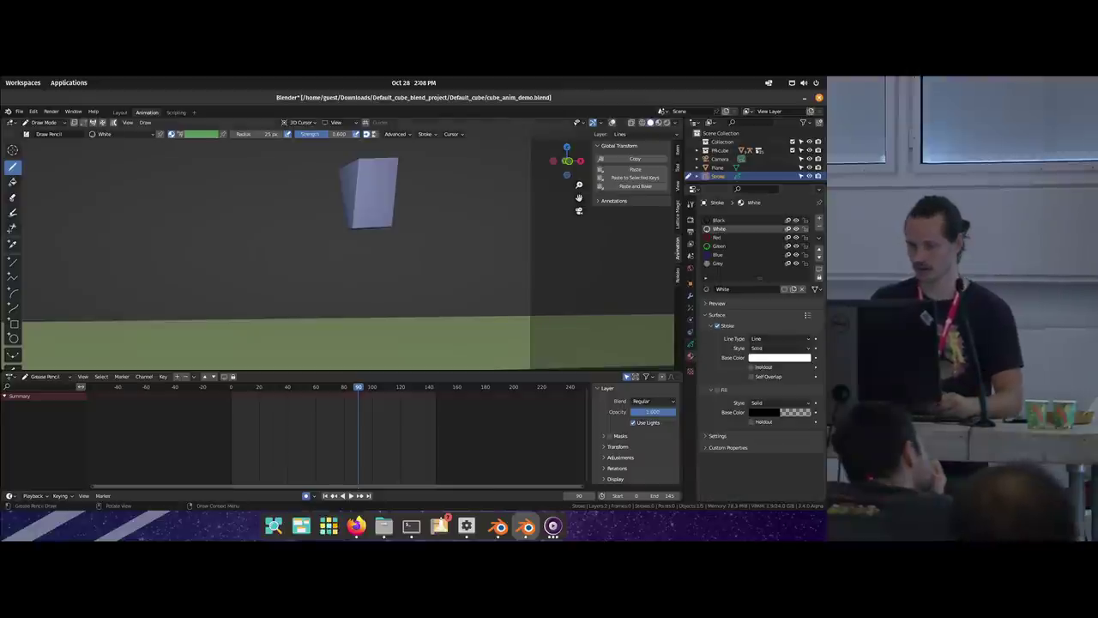
pyautogui.moveTo(343, 284); pyautogui.dragTo(383, 245)
pyautogui.hotkey('ctrl', 'z')
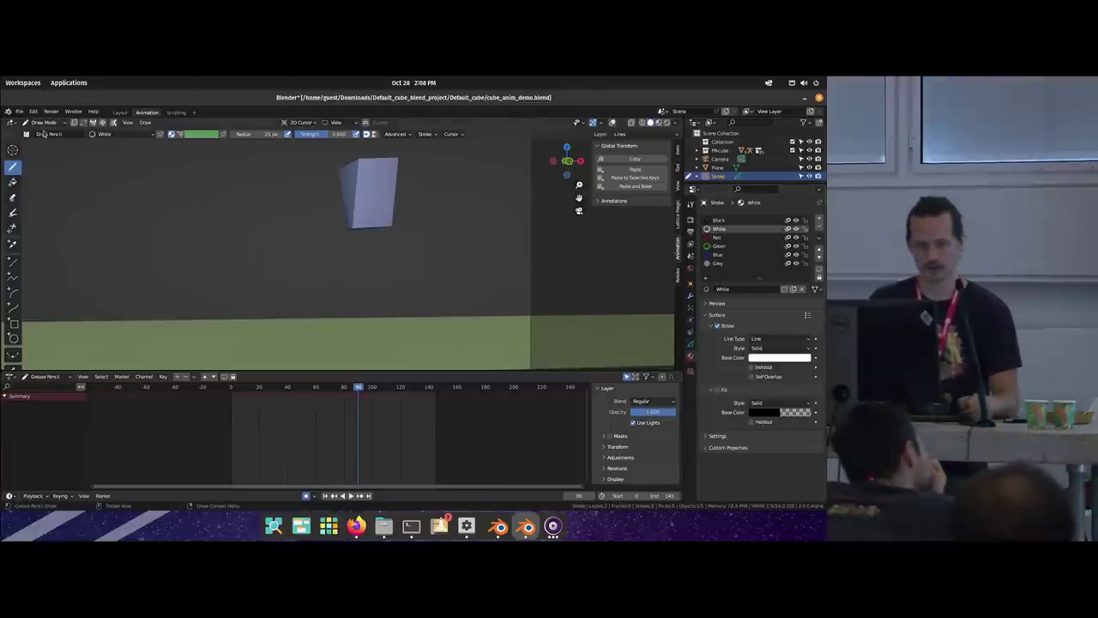
# Step: Choose the Draw Ink brush and draw a wavy trail below the cube
pyautogui.click(48, 134)
pyautogui.click(73, 163)
pyautogui.moveTo(314, 281)
pyautogui.mouseDown()
pyautogui.moveTo(241, 273)
pyautogui.moveTo(283, 281)
pyautogui.moveTo(384, 245)
pyautogui.mouseUp()
pyautogui.hotkey('ctrl', 'z')
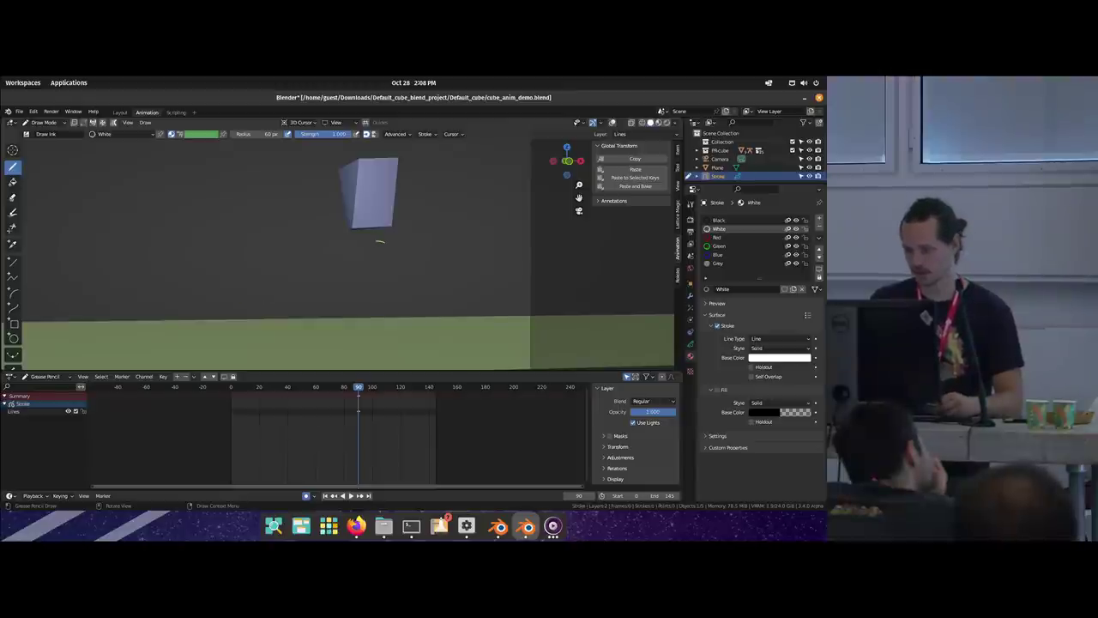
pyautogui.hotkey('ctrl', 'z')
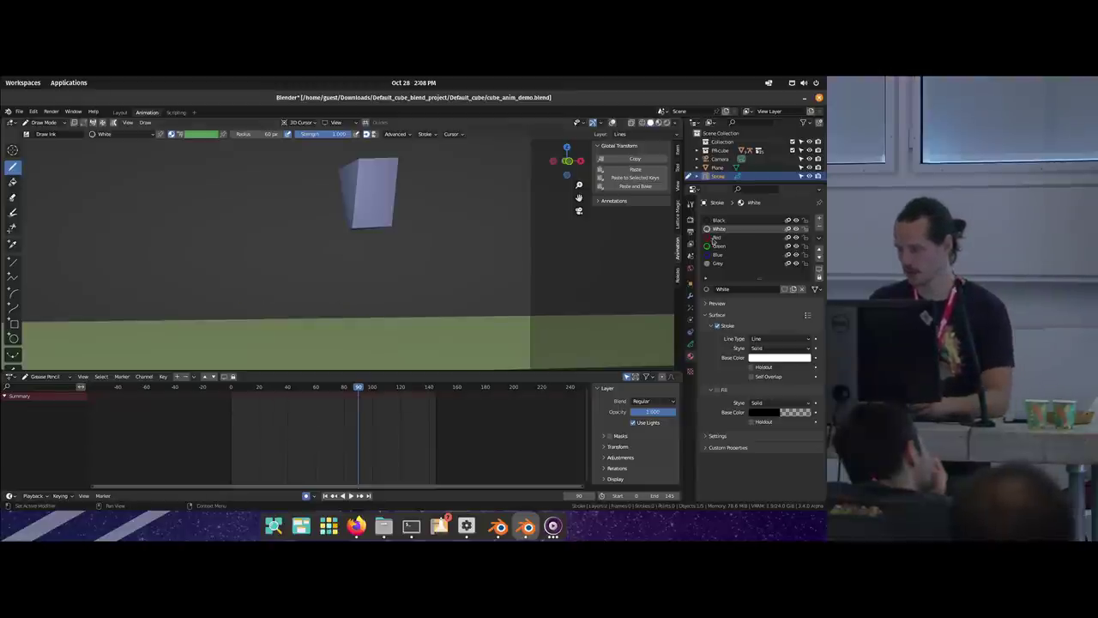
pyautogui.moveTo(284, 275); pyautogui.dragTo(359, 239)
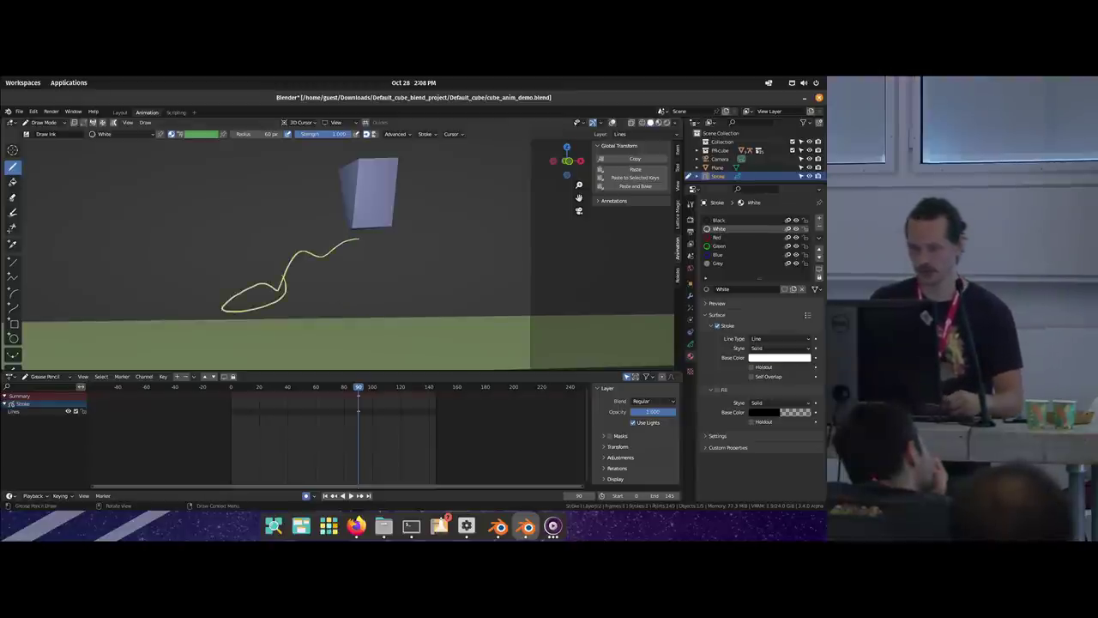
# Step: Toggle viewport colour between Material and Random, then undo the wavy stroke
pyautogui.click(675, 123)
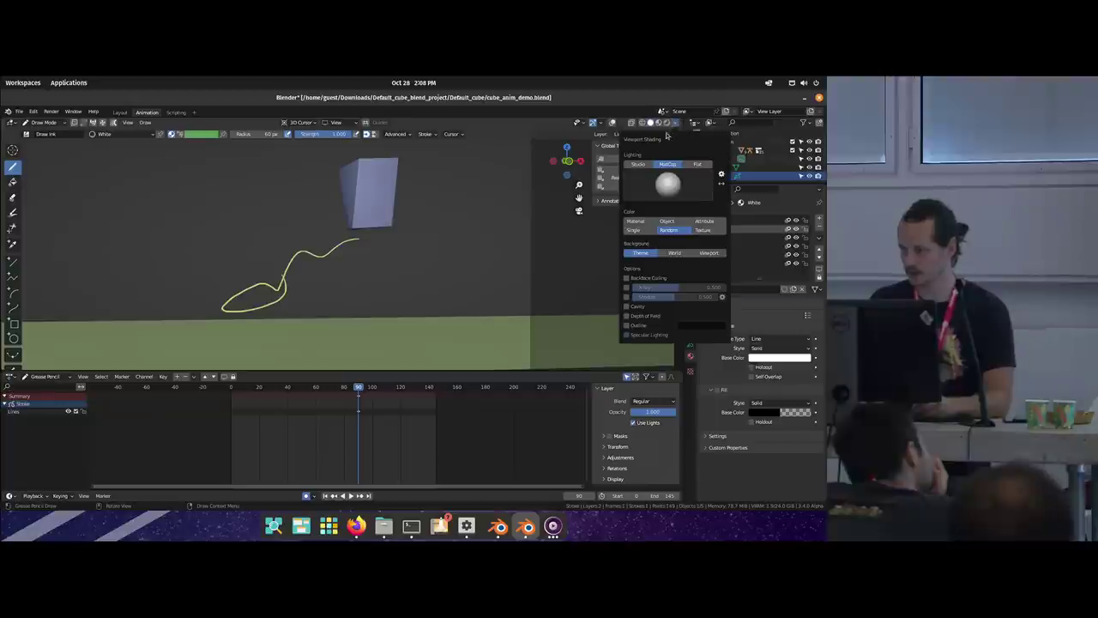
pyautogui.click(636, 222)
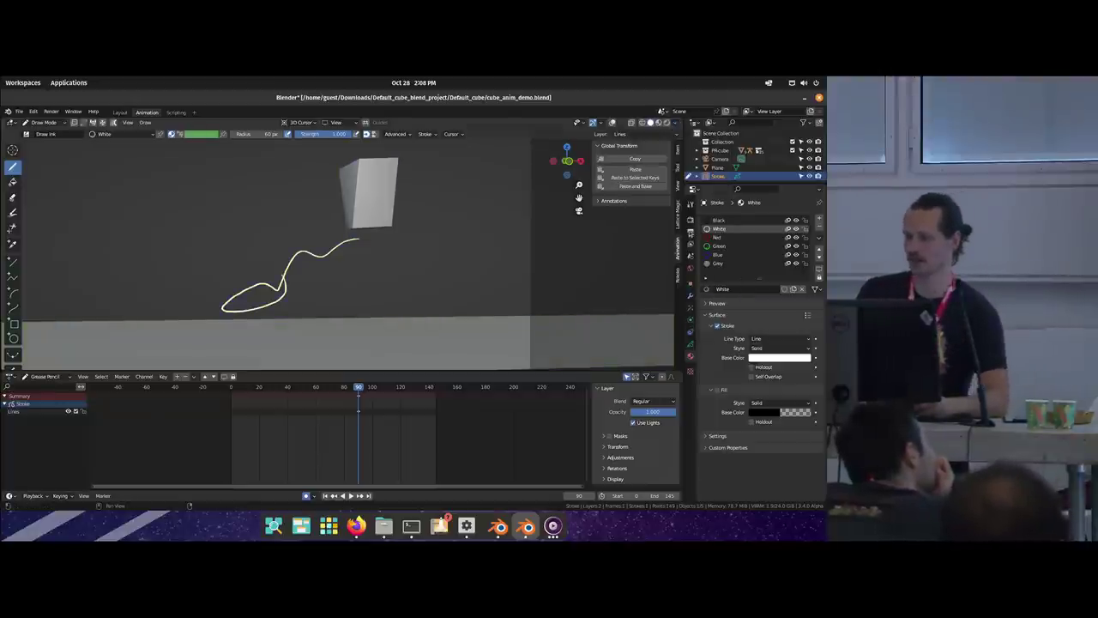
pyautogui.click(676, 123)
pyautogui.click(672, 231)
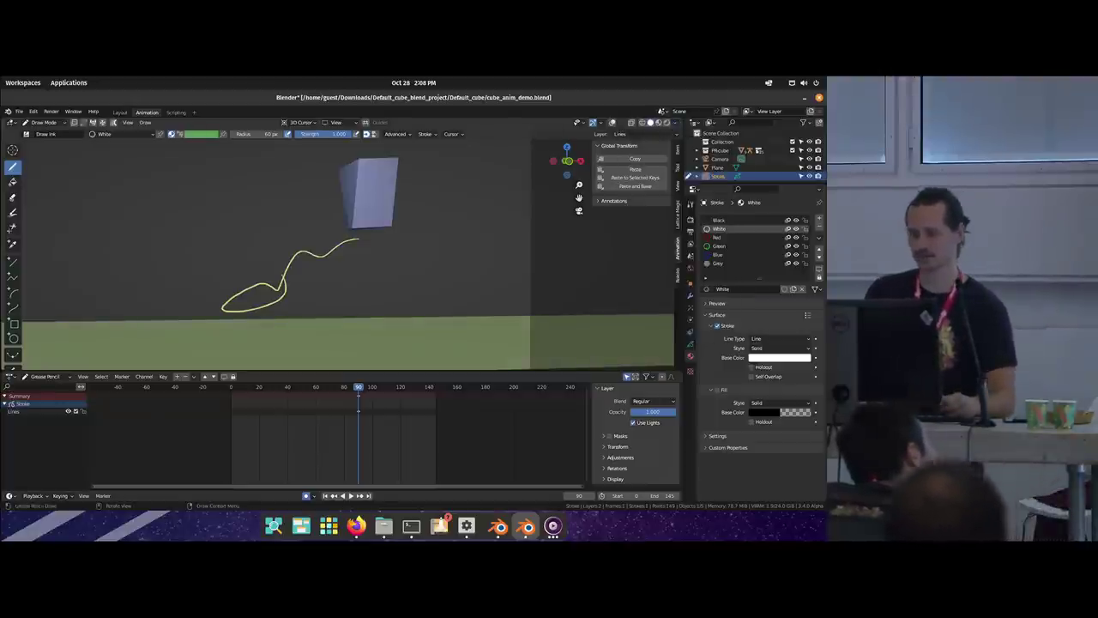
pyautogui.hotkey('ctrl', 'z')
pyautogui.moveTo(359, 391)
pyautogui.mouseDown()
pyautogui.moveTo(332, 390)
pyautogui.moveTo(357, 390)
pyautogui.mouseUp()
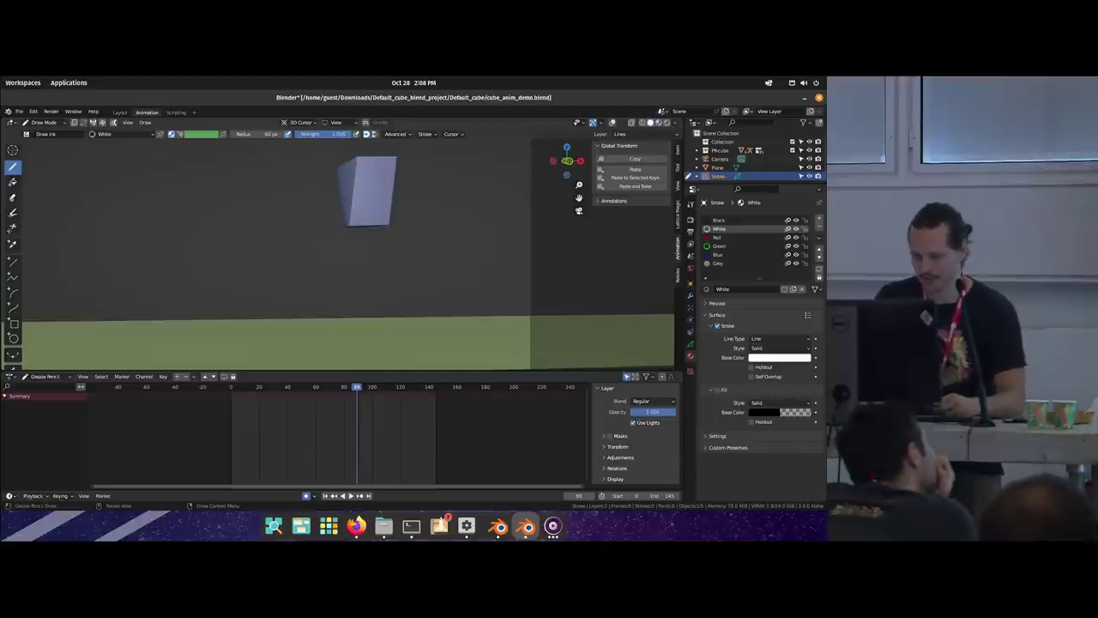
# Step: Zoom in, place a first mark under the cube, then play and scrub the jump to review it
pyautogui.keyDown('ctrl'); pyautogui.moveTo(343, 257); pyautogui.dragTo(343, 231, button='middle'); pyautogui.keyUp('ctrl')
pyautogui.click(363, 222)
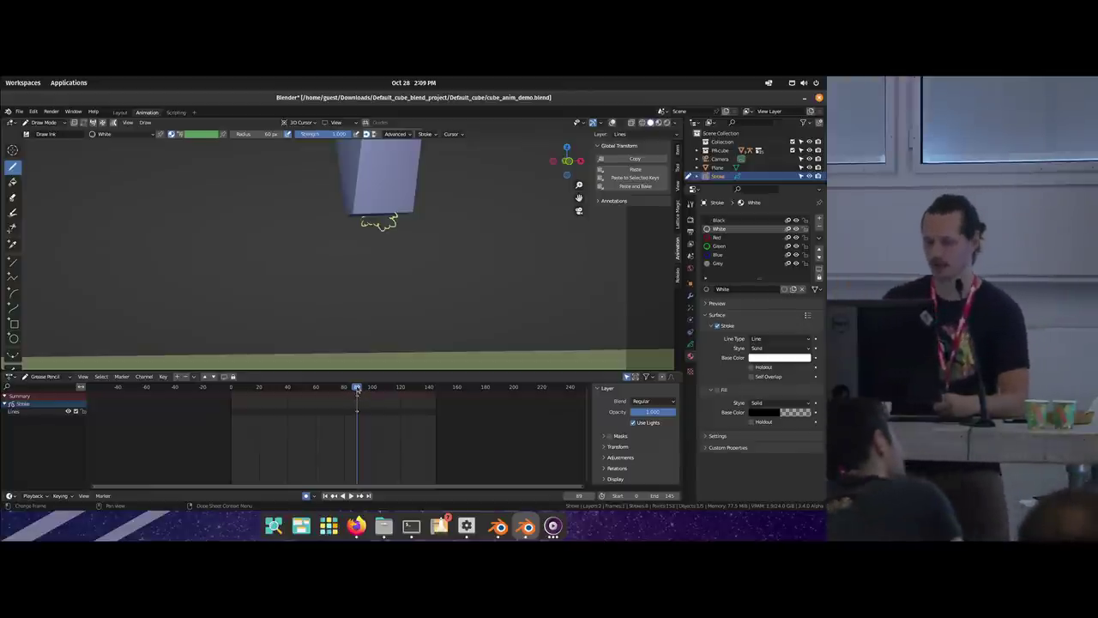
pyautogui.press('space')
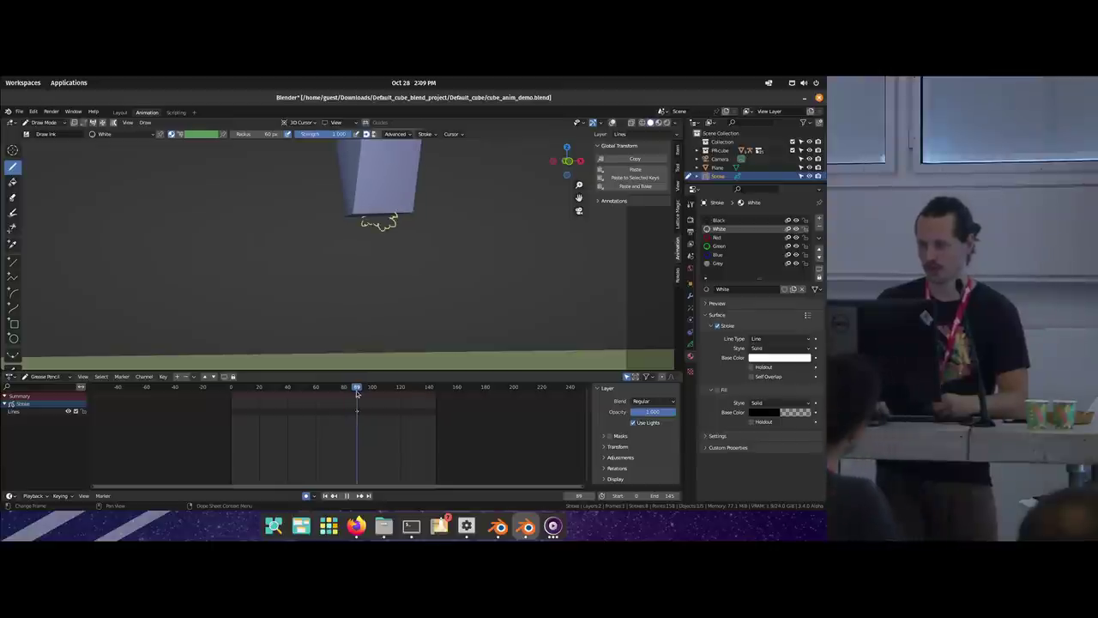
pyautogui.press('Escape')
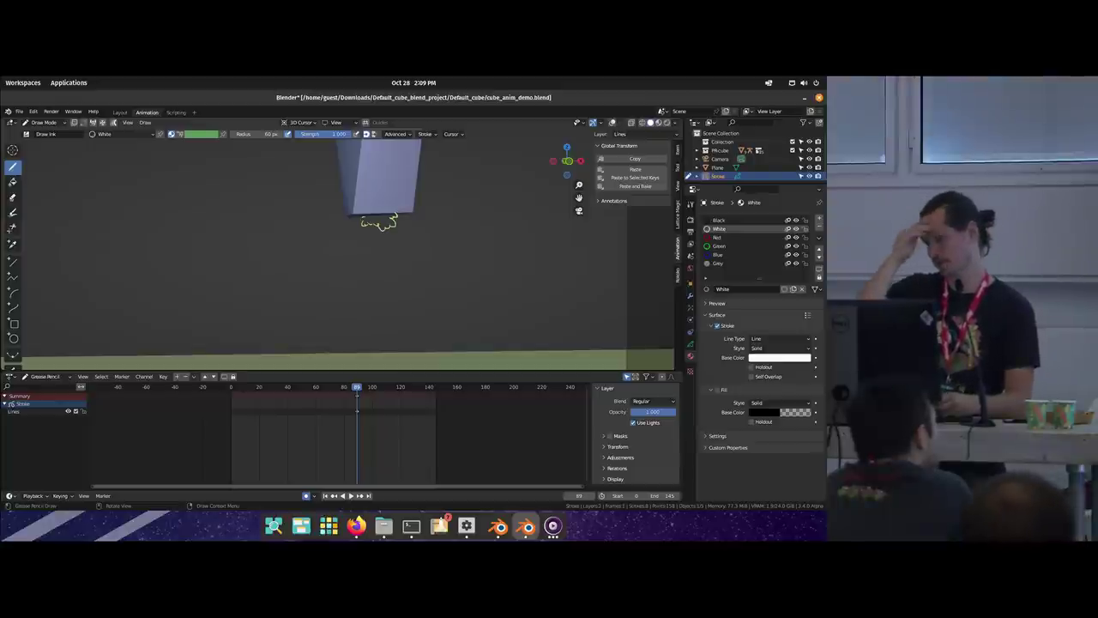
pyautogui.moveTo(377, 258); pyautogui.dragTo(392, 266, button='middle')
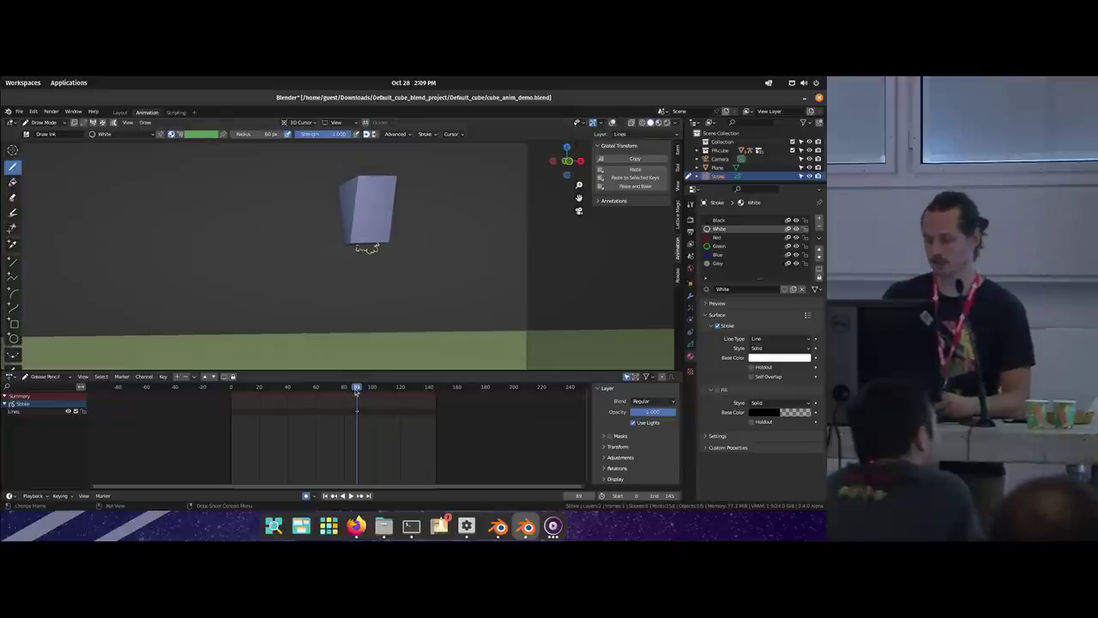
pyautogui.moveTo(357, 391); pyautogui.dragTo(359, 394)
# Step: Draw a small dust squiggle under the cube on frame 90
pyautogui.moveTo(377, 283); pyautogui.dragTo(412, 254, button='middle')
pyautogui.press('Left')
pyautogui.press('Right')
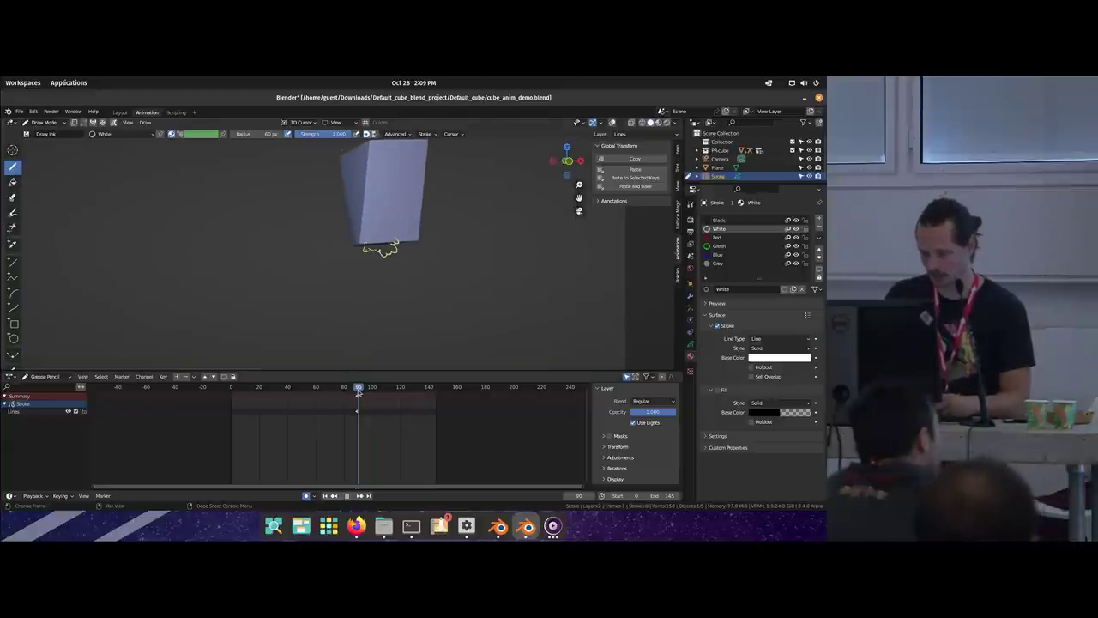
pyautogui.moveTo(365, 249); pyautogui.dragTo(381, 255)
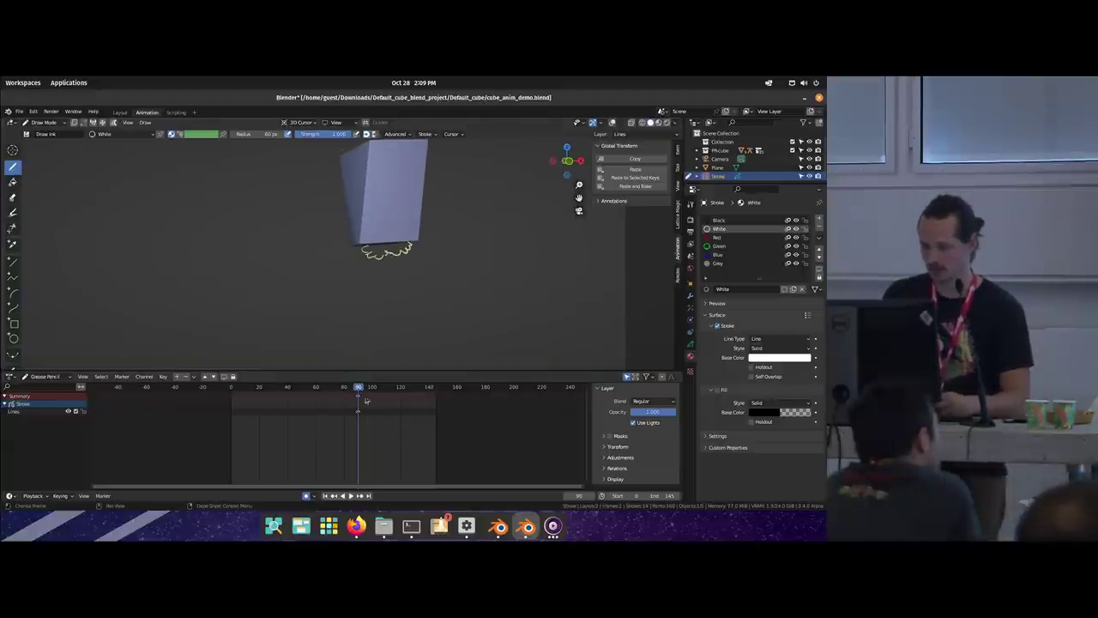
pyautogui.press('space')
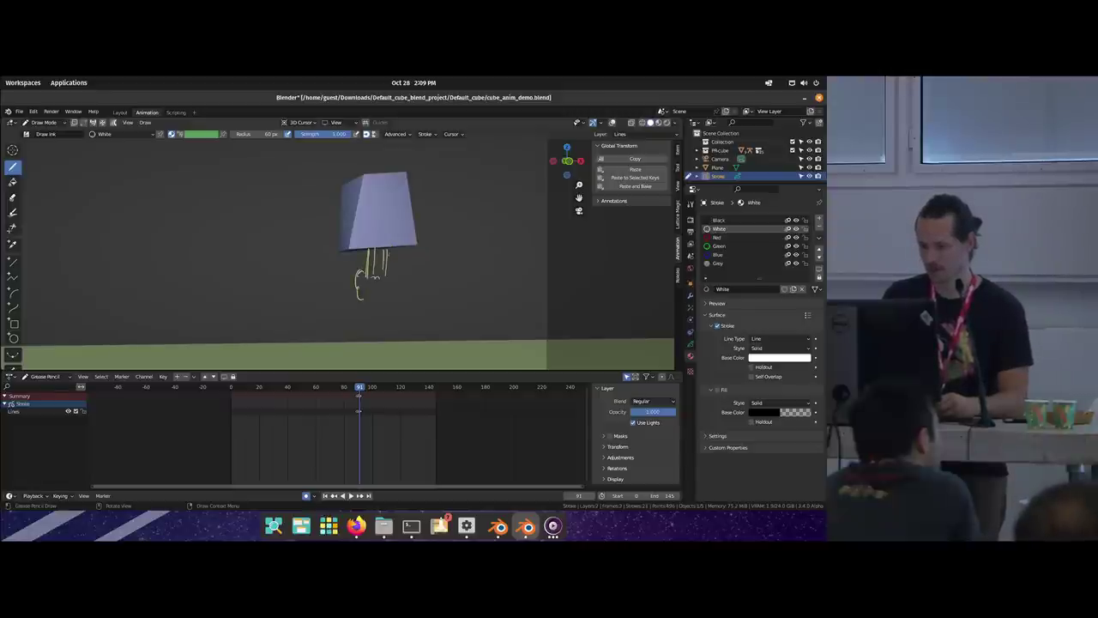
# Step: Draw a curved stroke at the cube's feet, then a vertical streak and short stroke beside it
pyautogui.moveTo(355, 277)
pyautogui.mouseDown()
pyautogui.moveTo(365, 294)
pyautogui.moveTo(385, 292)
pyautogui.mouseUp()
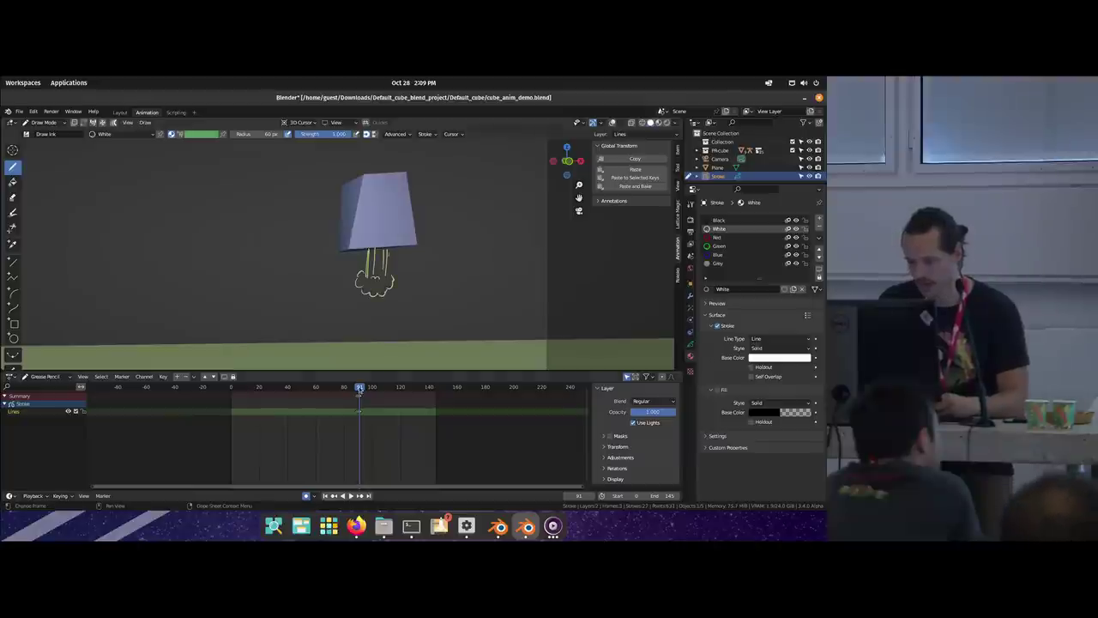
pyautogui.click(361, 388)
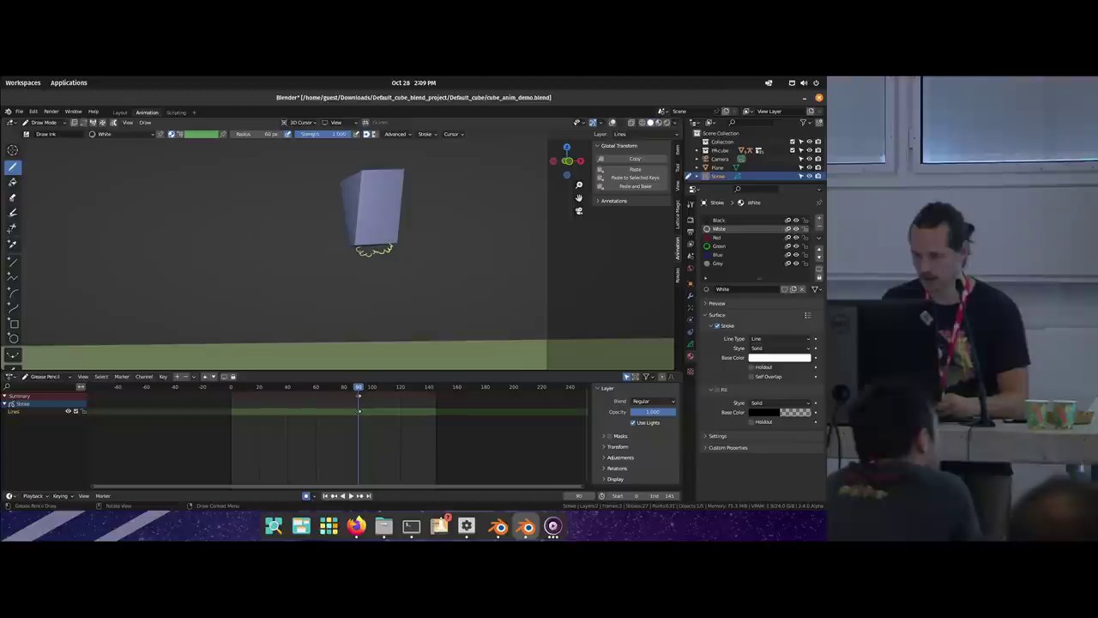
pyautogui.press('Right')
pyautogui.press('Right')
pyautogui.moveTo(370, 257); pyautogui.dragTo(368, 306)
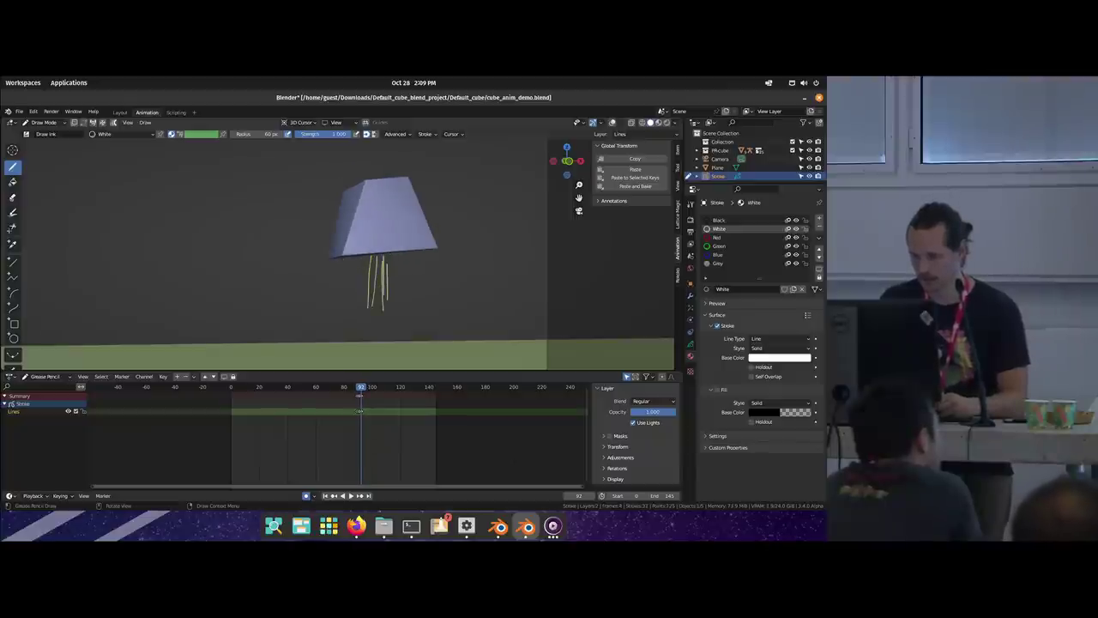
pyautogui.moveTo(391, 316); pyautogui.dragTo(389, 340)
pyautogui.press('Left')
pyautogui.press('Right')
pyautogui.press('Right')
# Step: Undo the stray stroke and draw a right-foot curl with a leg rising to the cube
pyautogui.moveTo(343, 240); pyautogui.dragTo(339, 276, button='middle')
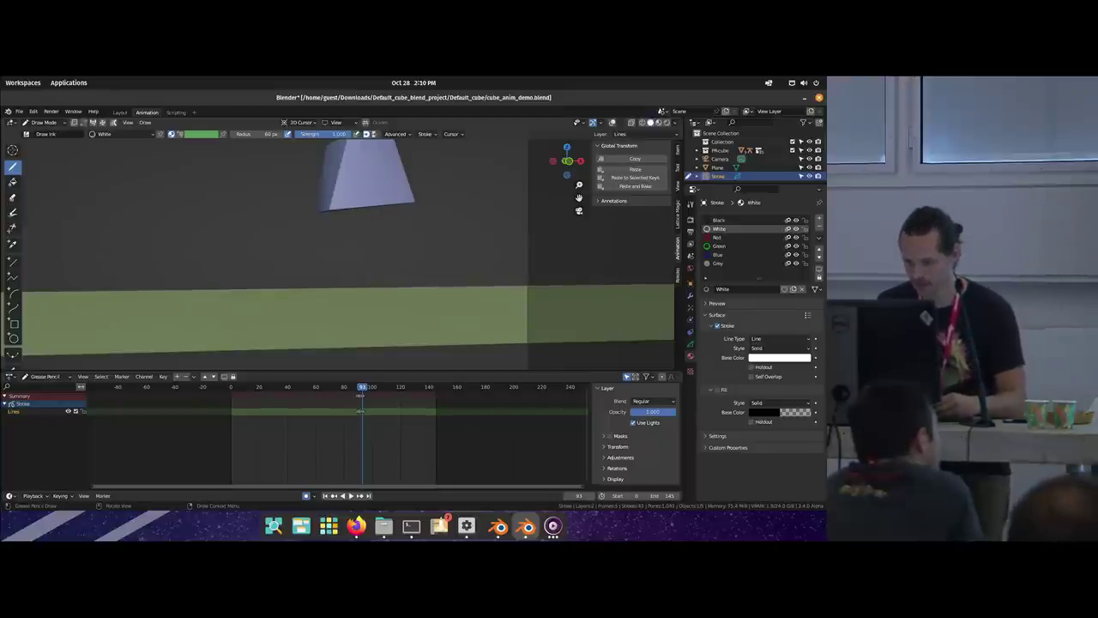
pyautogui.hotkey('ctrl', 'z')
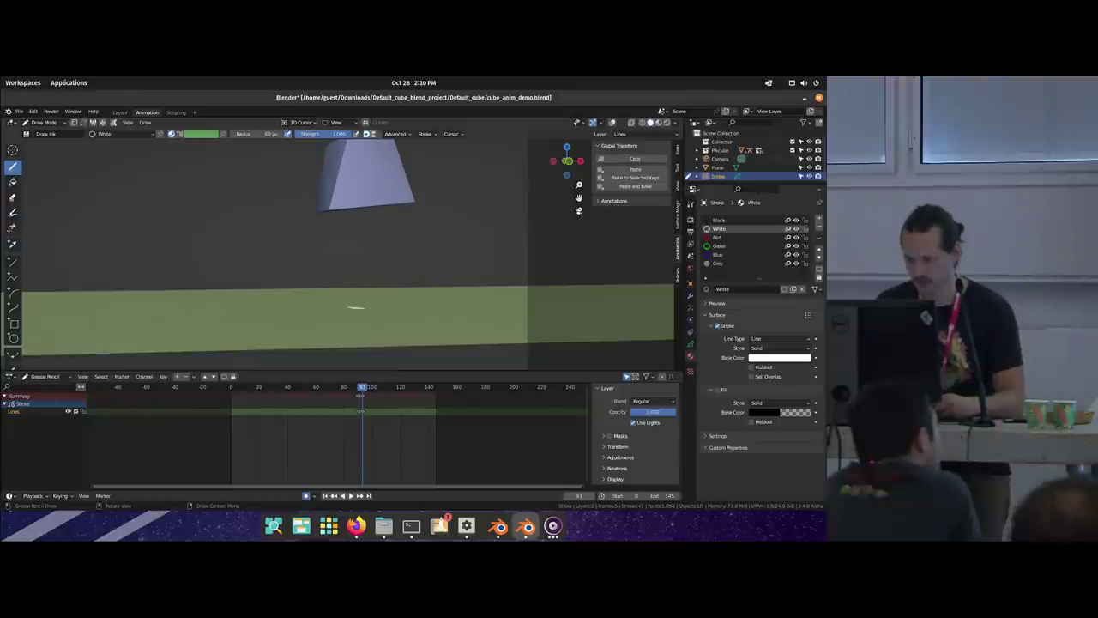
pyautogui.moveTo(383, 303); pyautogui.dragTo(390, 307)
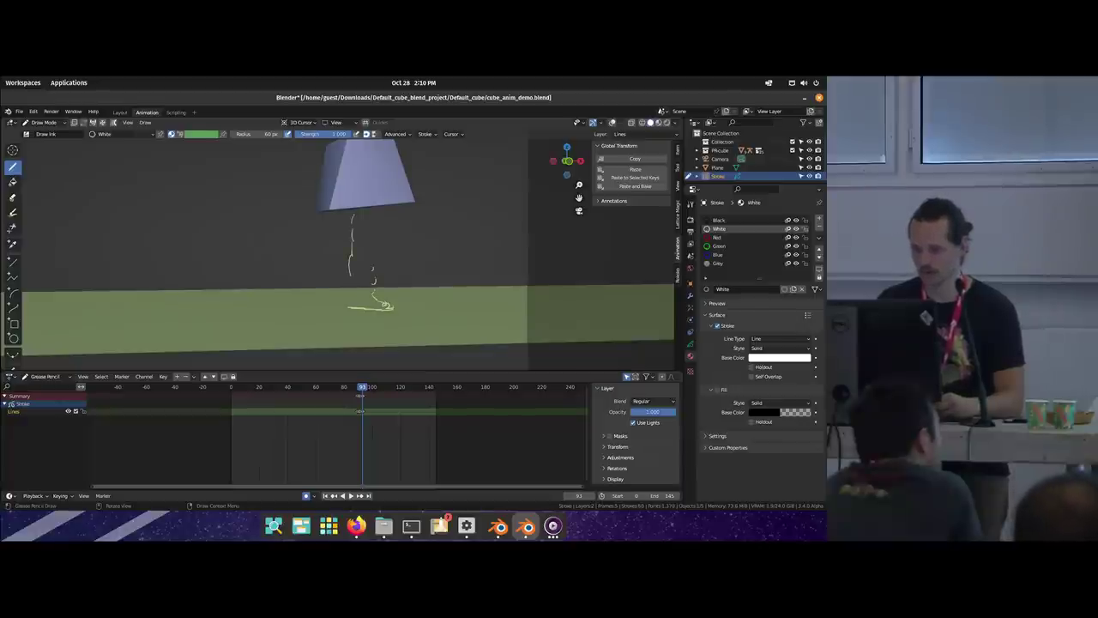
pyautogui.moveTo(350, 275)
pyautogui.mouseDown()
pyautogui.moveTo(348, 306)
pyautogui.moveTo(338, 305)
pyautogui.mouseUp()
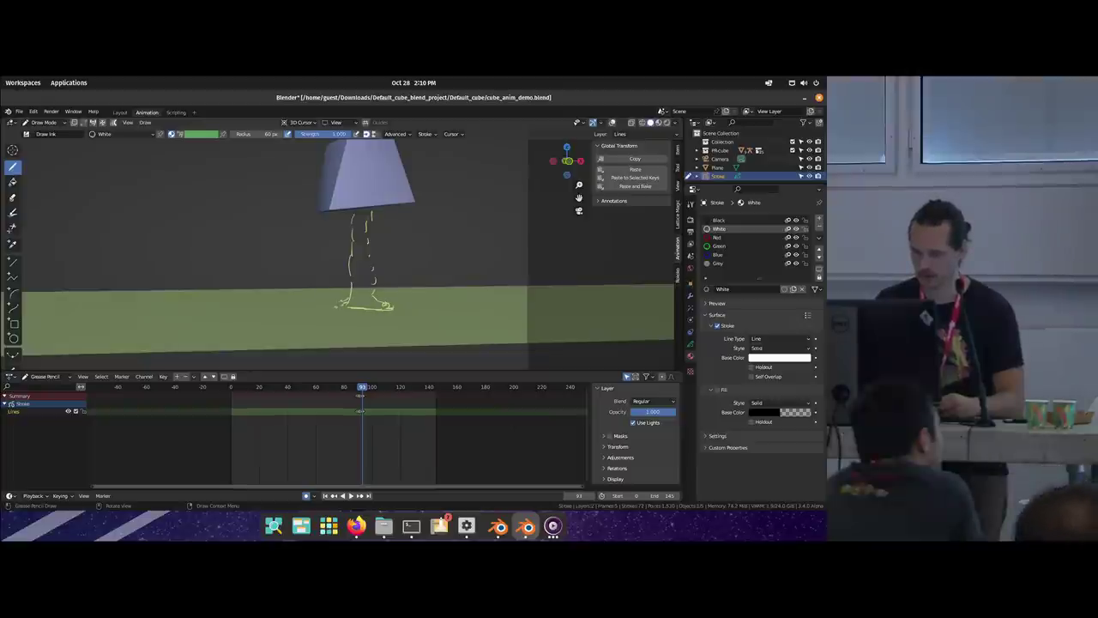
pyautogui.moveTo(361, 213); pyautogui.dragTo(361, 249)
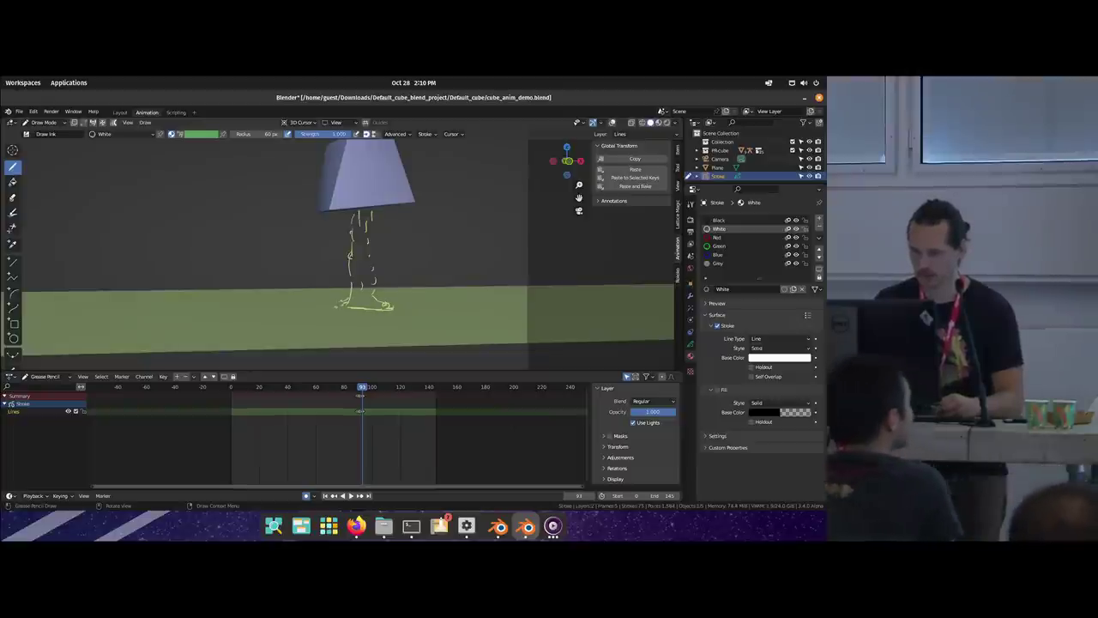
pyautogui.press('Left')
pyautogui.press('Left')
pyautogui.press('Right')
pyautogui.press('Right')
pyautogui.press('Right')
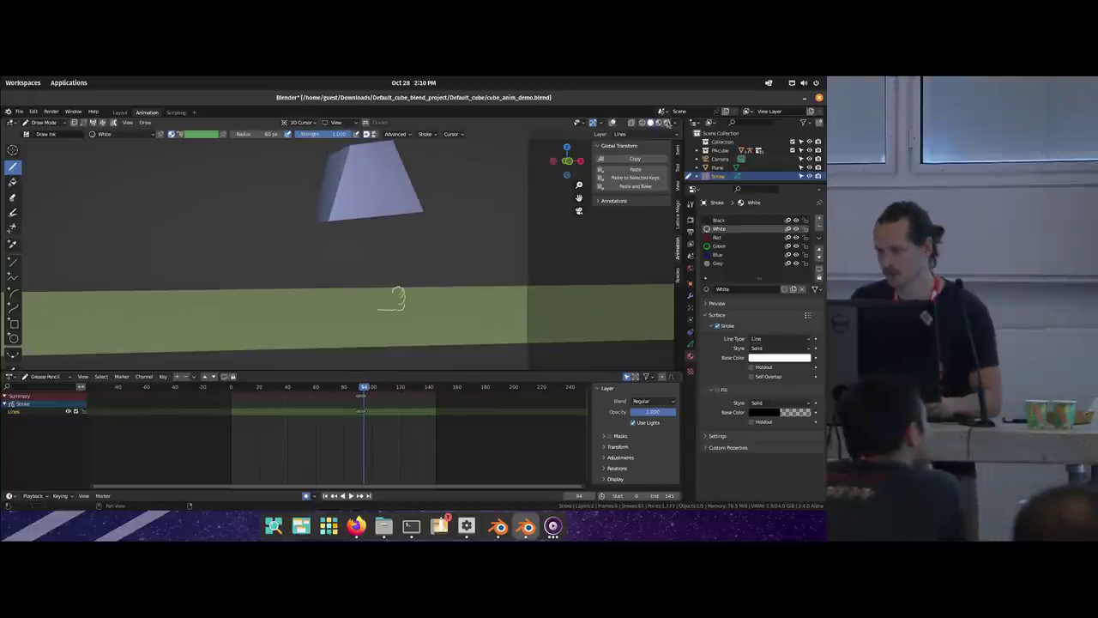
# Step: Uncheck Bones in the Viewport Overlays dropdown so the rig is hidden
pyautogui.click(675, 123)
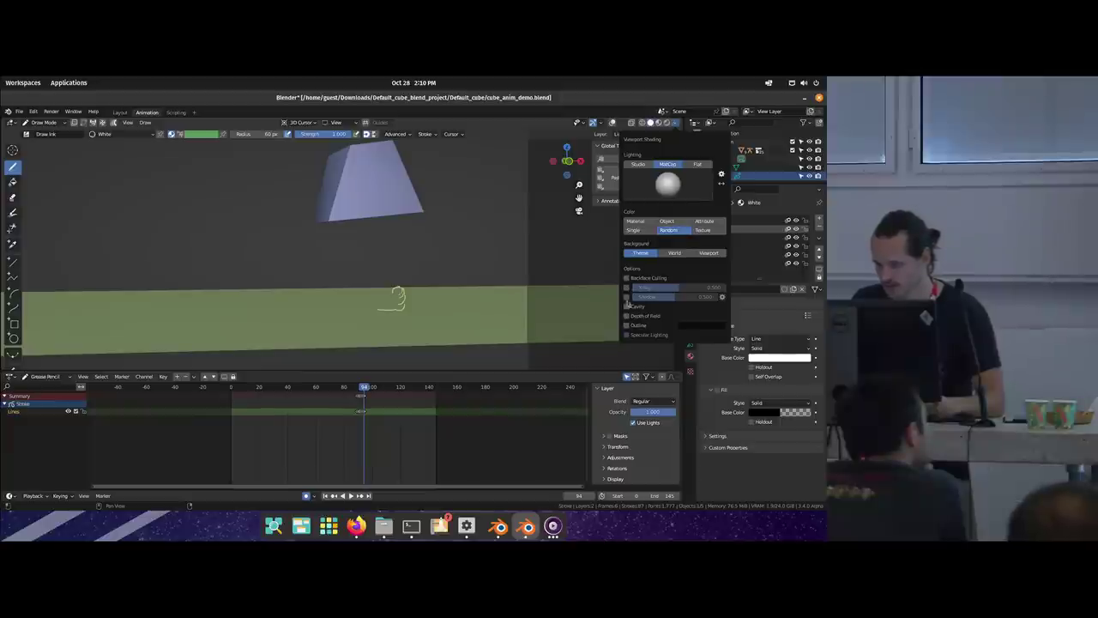
pyautogui.click(614, 122)
pyautogui.click(618, 123)
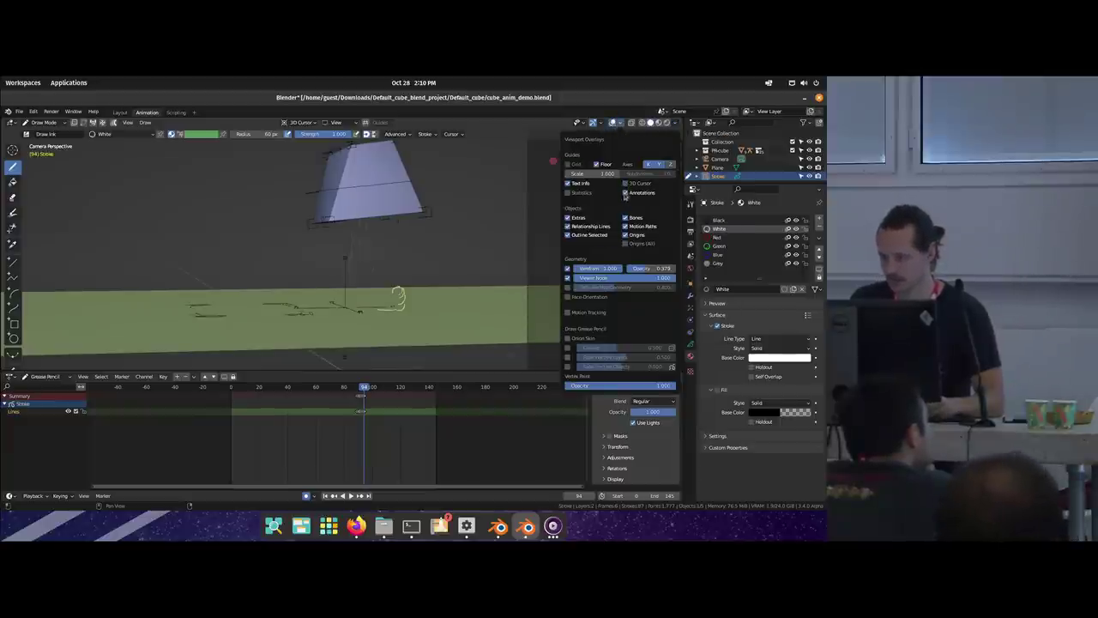
pyautogui.click(624, 218)
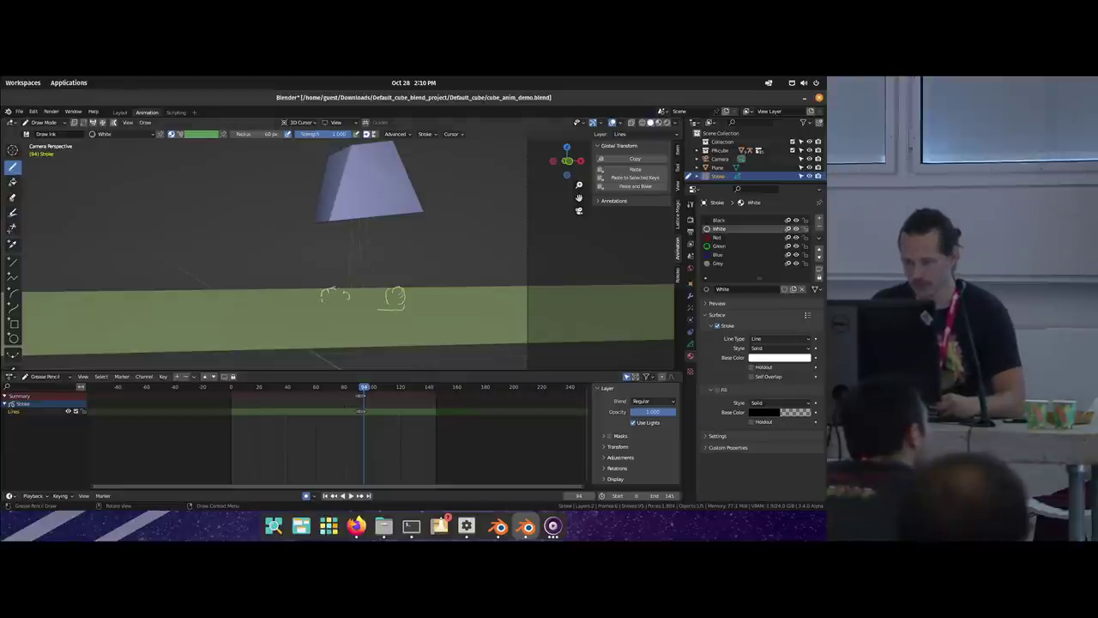
# Step: Join the two frame-94 scribbles into one dust loop and add a vertical leg stroke
pyautogui.moveTo(324, 300); pyautogui.dragTo(403, 302)
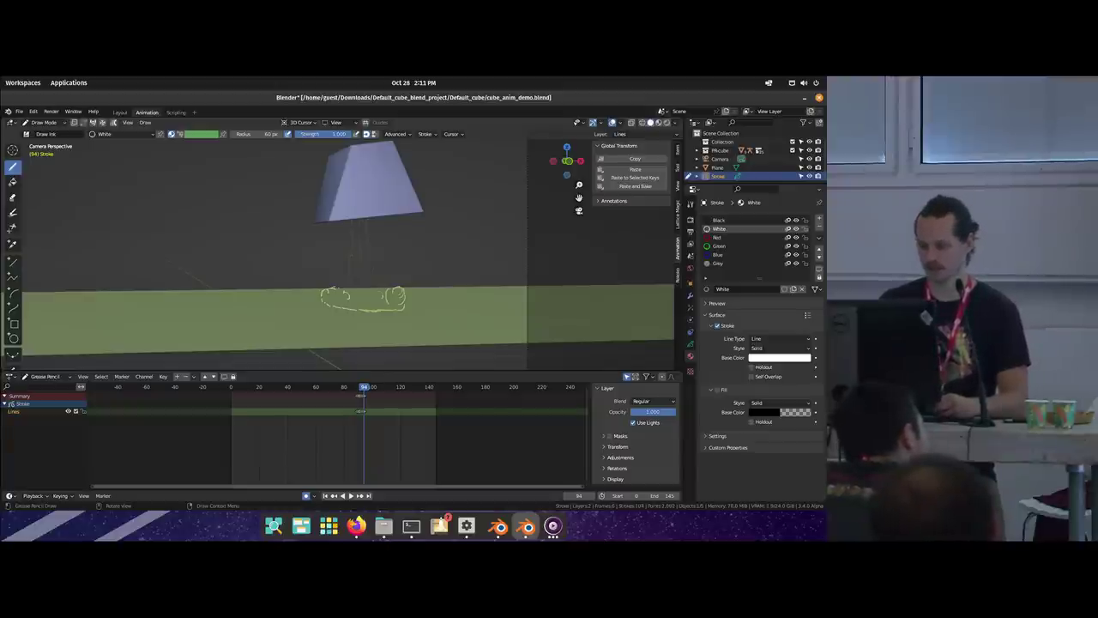
pyautogui.moveTo(368, 268)
pyautogui.mouseDown()
pyautogui.moveTo(369, 284)
pyautogui.moveTo(373, 221)
pyautogui.mouseUp()
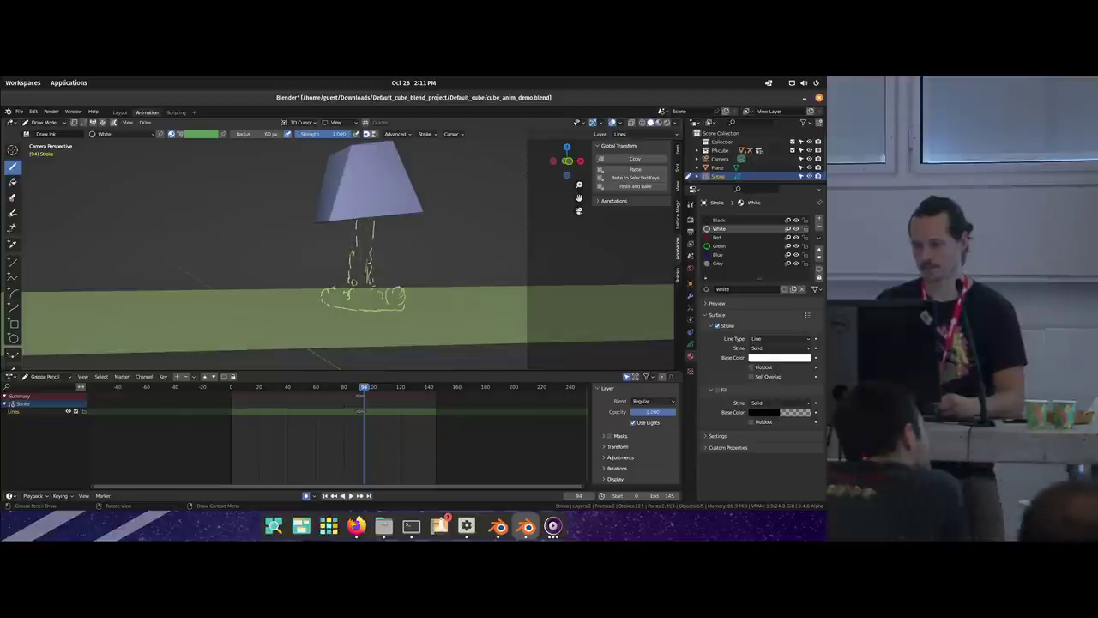
pyautogui.press('Left')
pyautogui.press('Left')
pyautogui.press('Right')
pyautogui.press('Right')
pyautogui.press('Right')
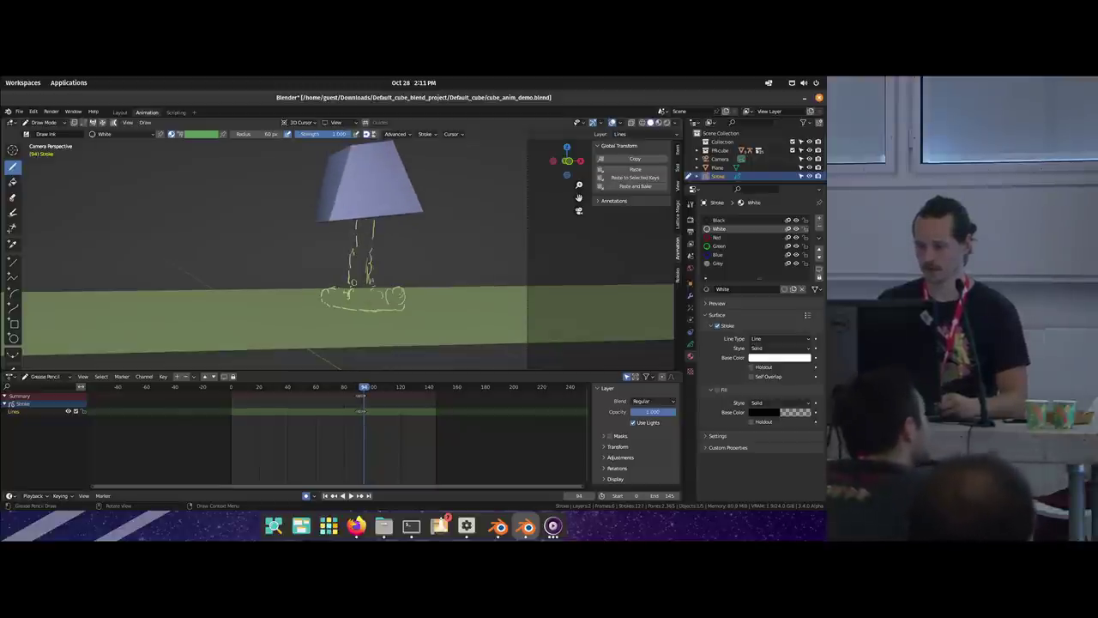
pyautogui.hotkey('ctrl', 'z')
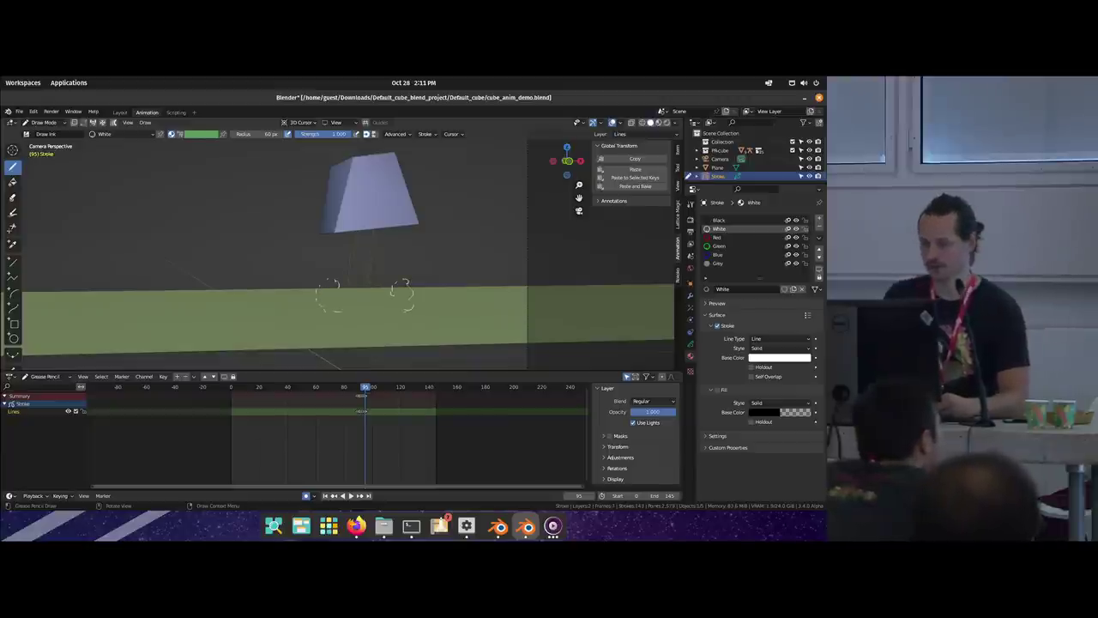
# Step: Draw dust-puff strokes and vertical leg strokes under the cube on frame 95
pyautogui.moveTo(395, 288); pyautogui.dragTo(403, 296)
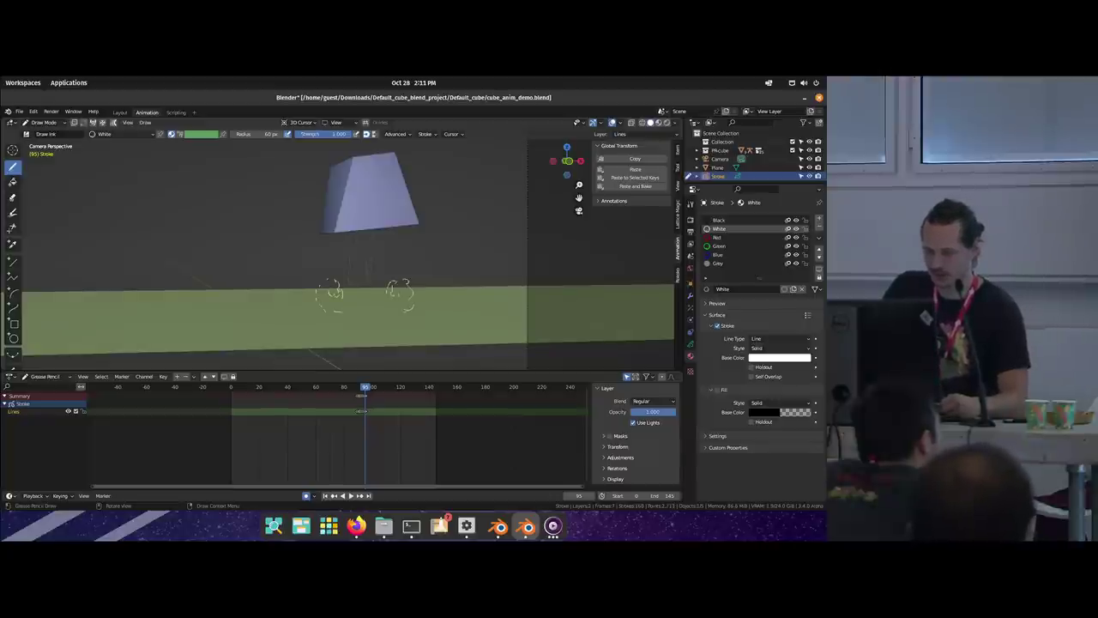
pyautogui.moveTo(325, 309); pyautogui.dragTo(412, 296)
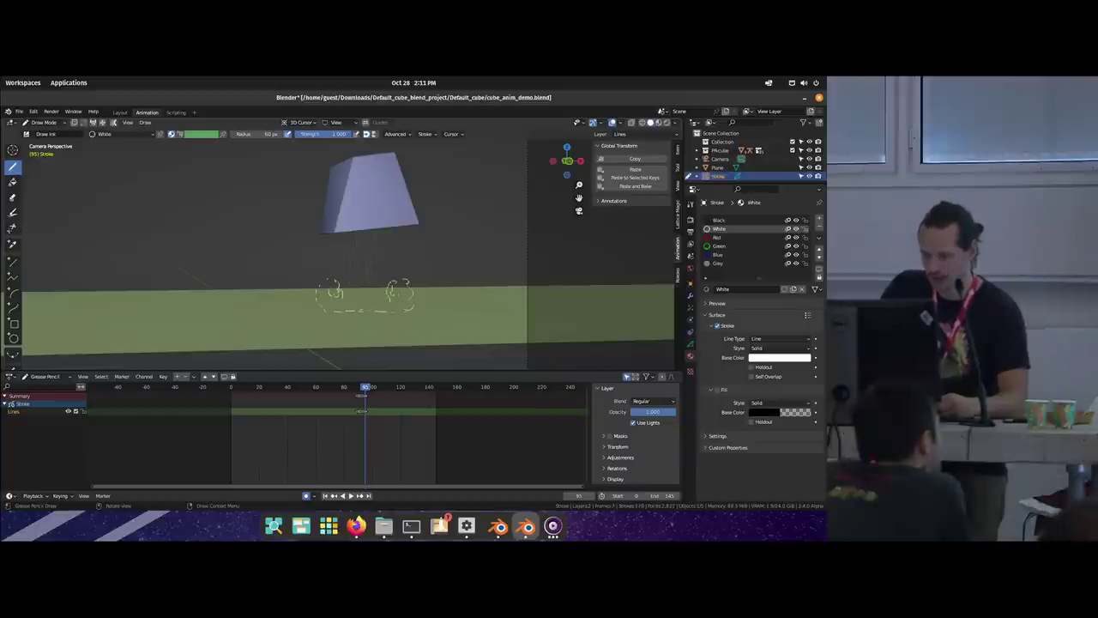
pyautogui.moveTo(372, 294)
pyautogui.mouseDown()
pyautogui.moveTo(383, 294)
pyautogui.moveTo(350, 291)
pyautogui.mouseUp()
pyautogui.moveTo(374, 249); pyautogui.dragTo(357, 279)
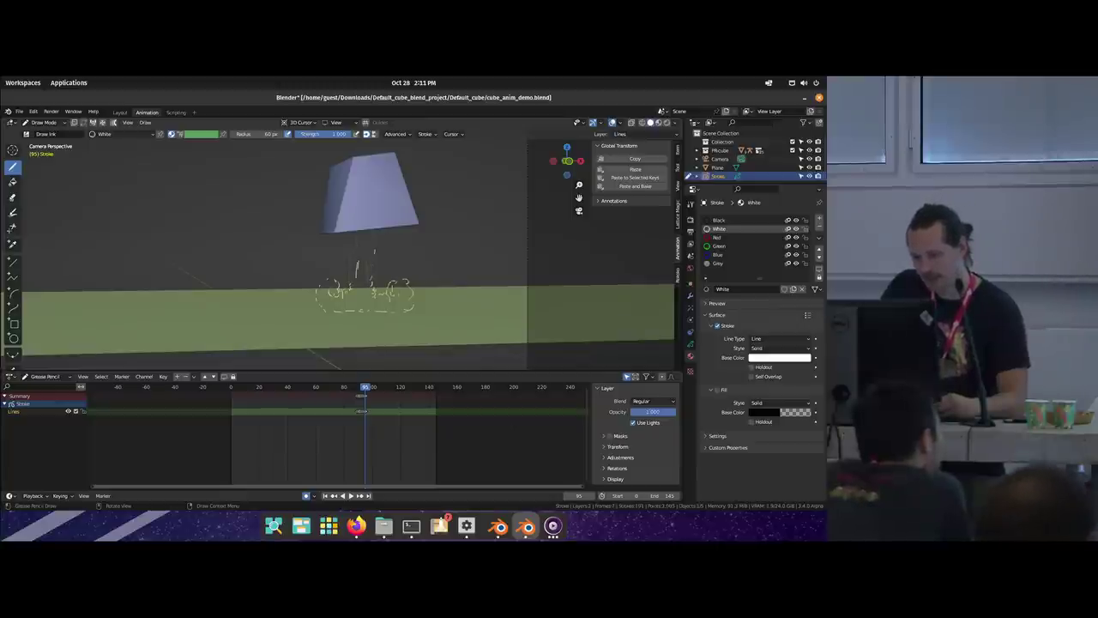
pyautogui.moveTo(364, 233); pyautogui.dragTo(364, 257)
pyautogui.moveTo(373, 236); pyautogui.dragTo(371, 275)
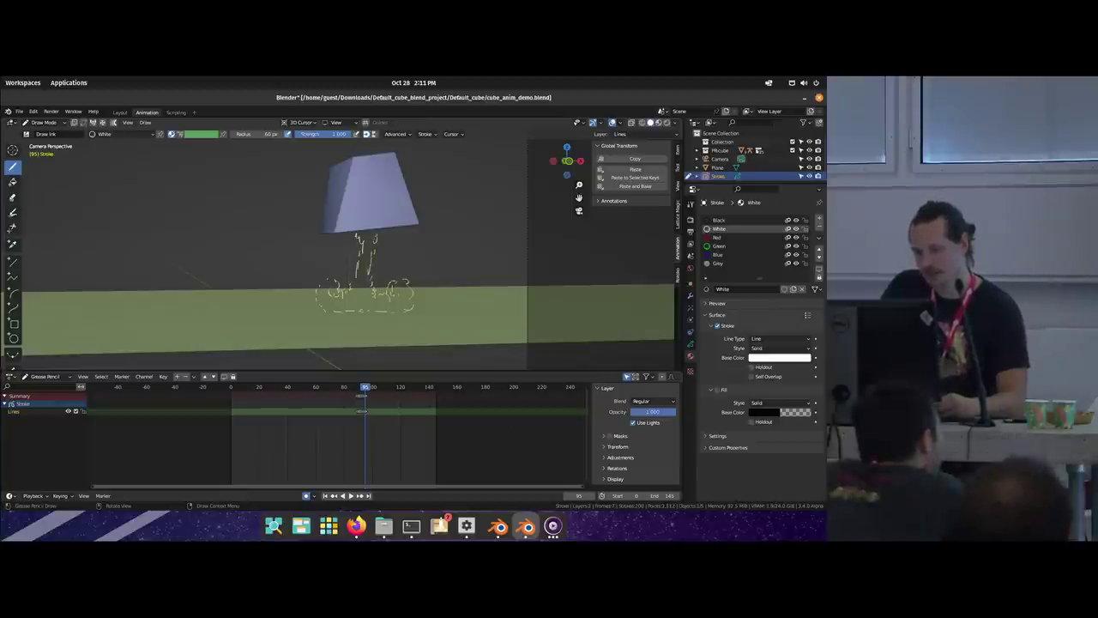
# Step: Compare neighbouring frames, then start a new stroke on frame 96
pyautogui.press('Left')
pyautogui.press('Left')
pyautogui.press('Right')
pyautogui.press('Right')
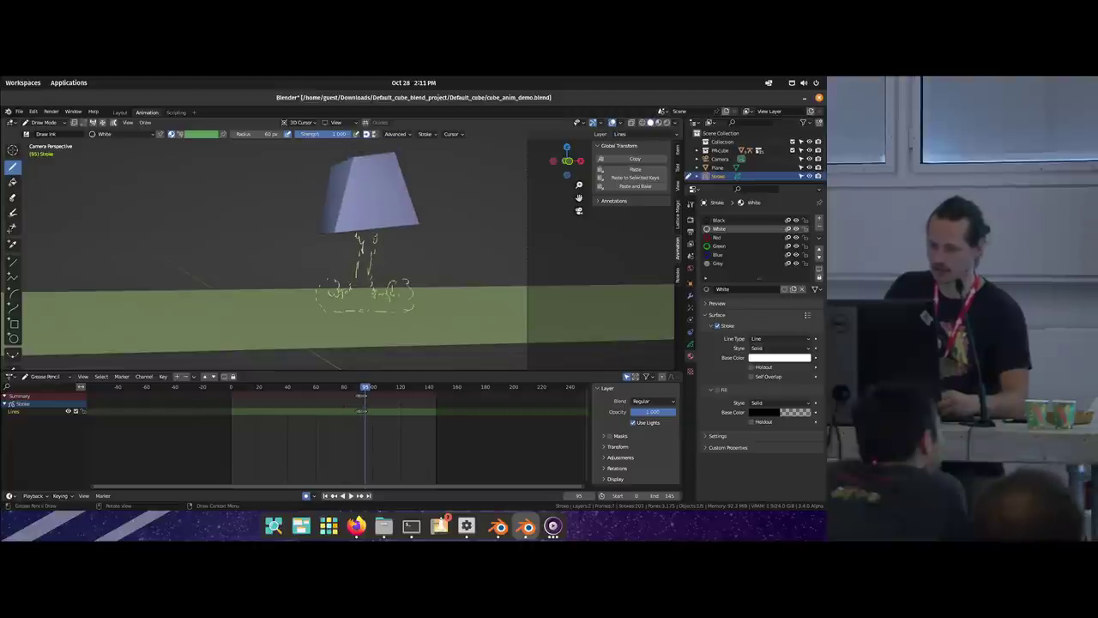
pyautogui.press('Right')
pyautogui.moveTo(413, 292); pyautogui.dragTo(404, 308)
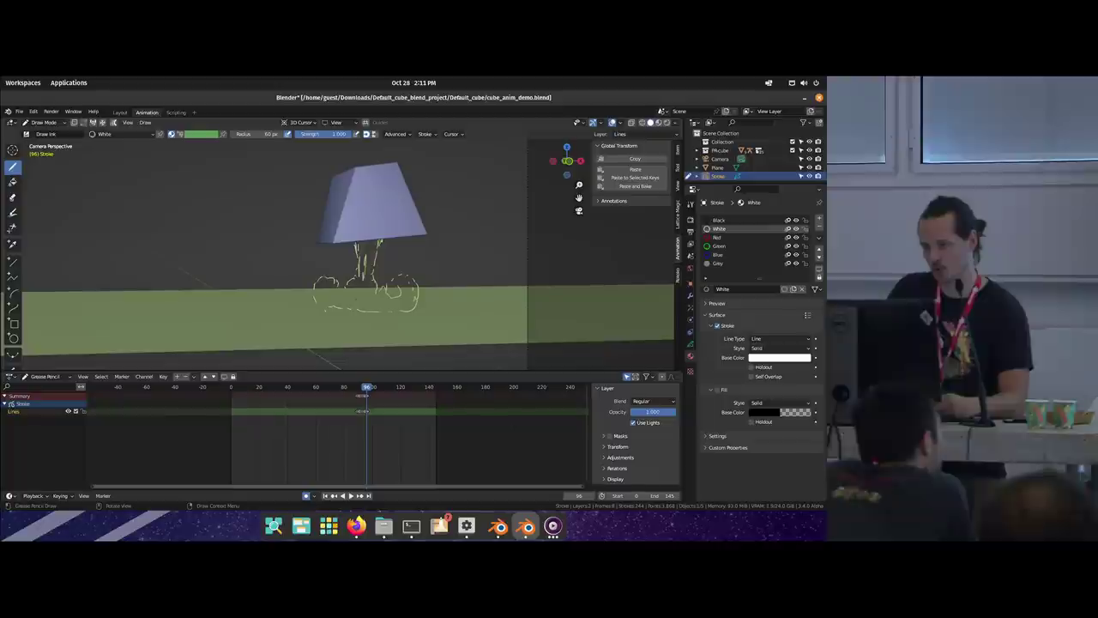
# Step: Add extra dust loops and small touch-up strokes to the frame 97 cloud
pyautogui.hotkey('ctrl', 'z')
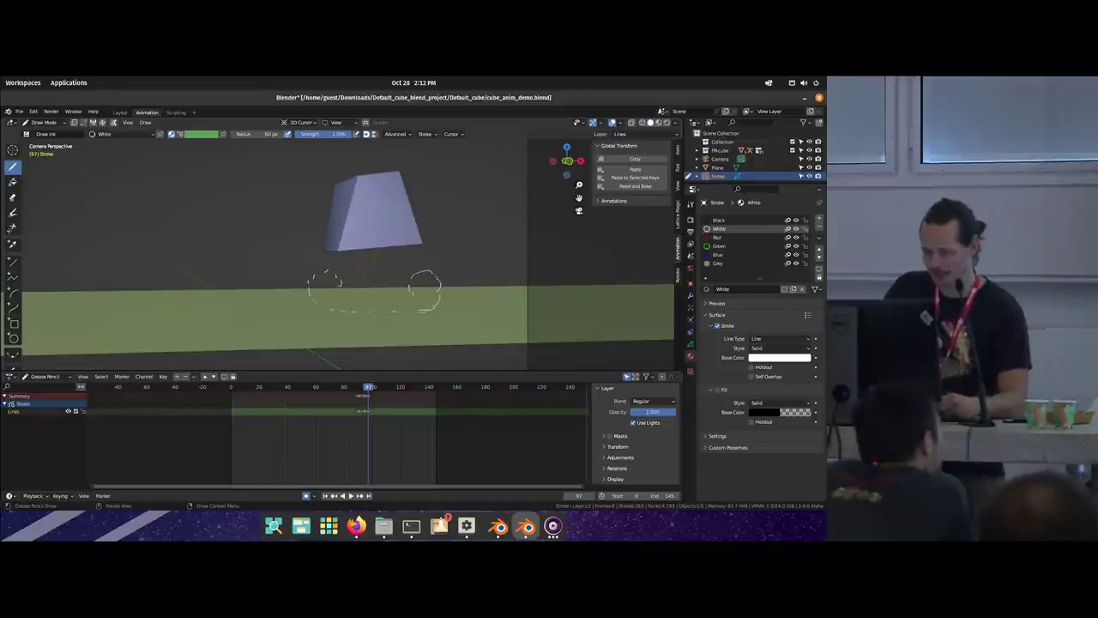
pyautogui.hotkey('ctrl', 'shift', 'z')
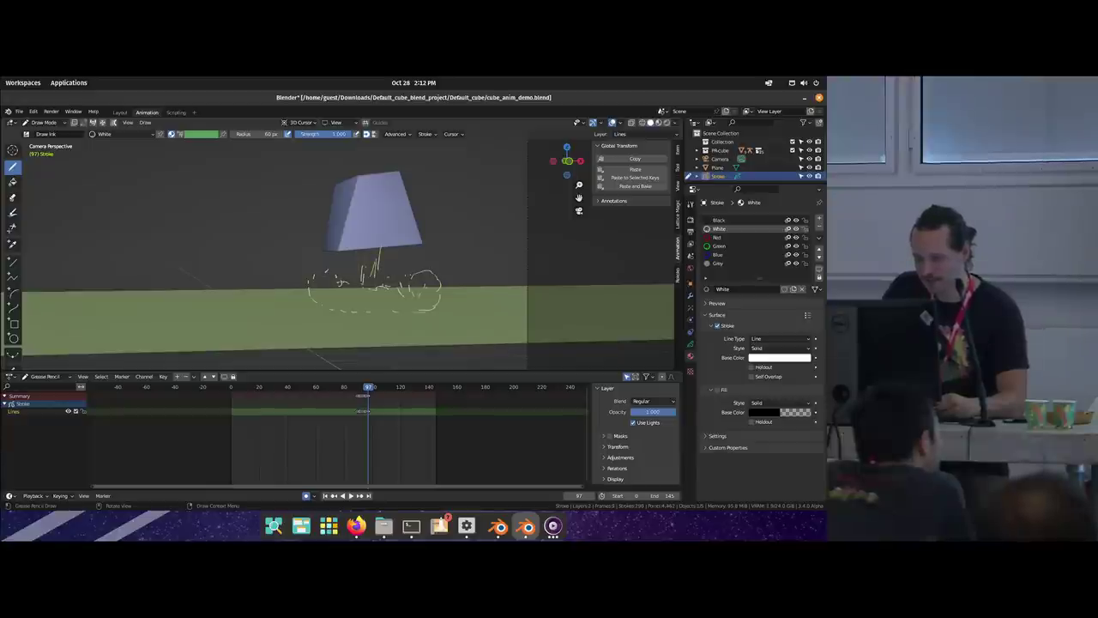
pyautogui.hotkey('ctrl', 'shift', 'z')
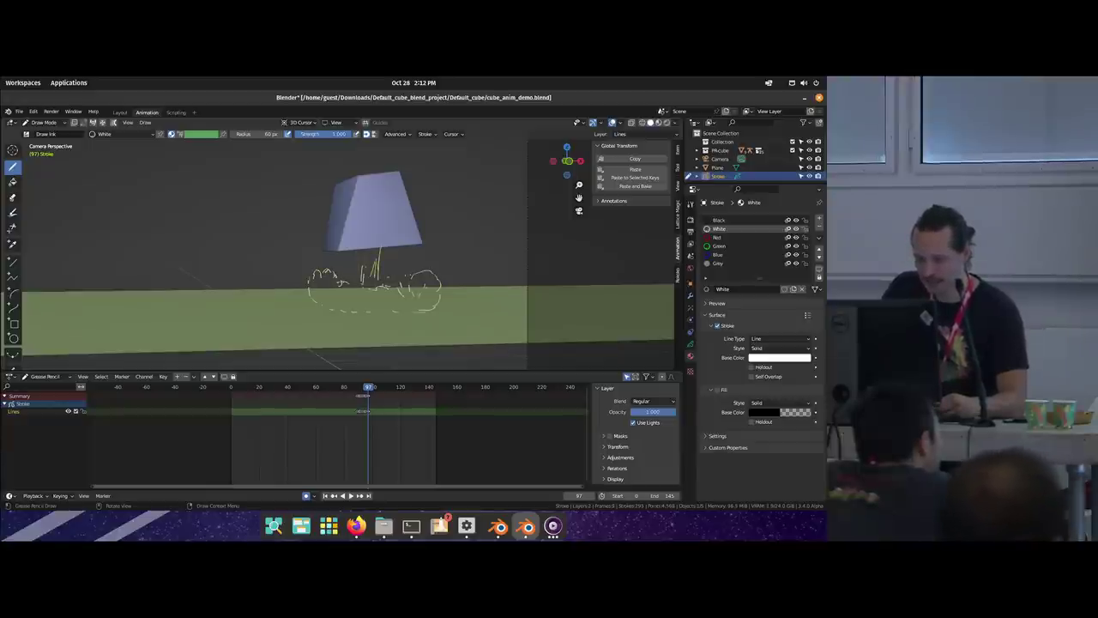
pyautogui.hotkey('ctrl', 'shift', 'z')
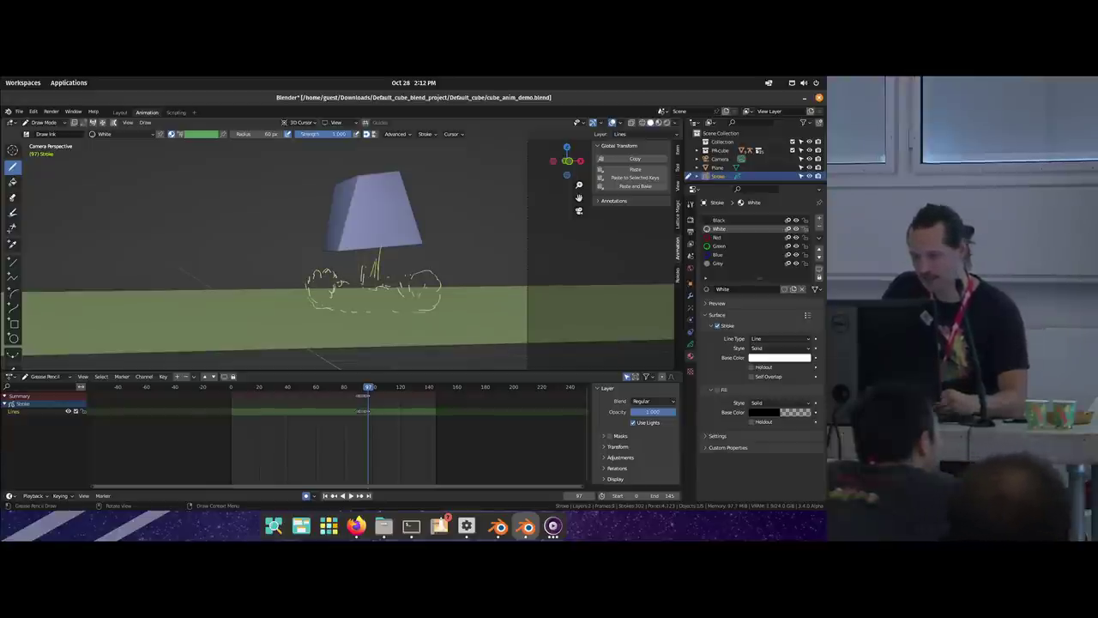
pyautogui.hotkey('ctrl', 'shift', 'z')
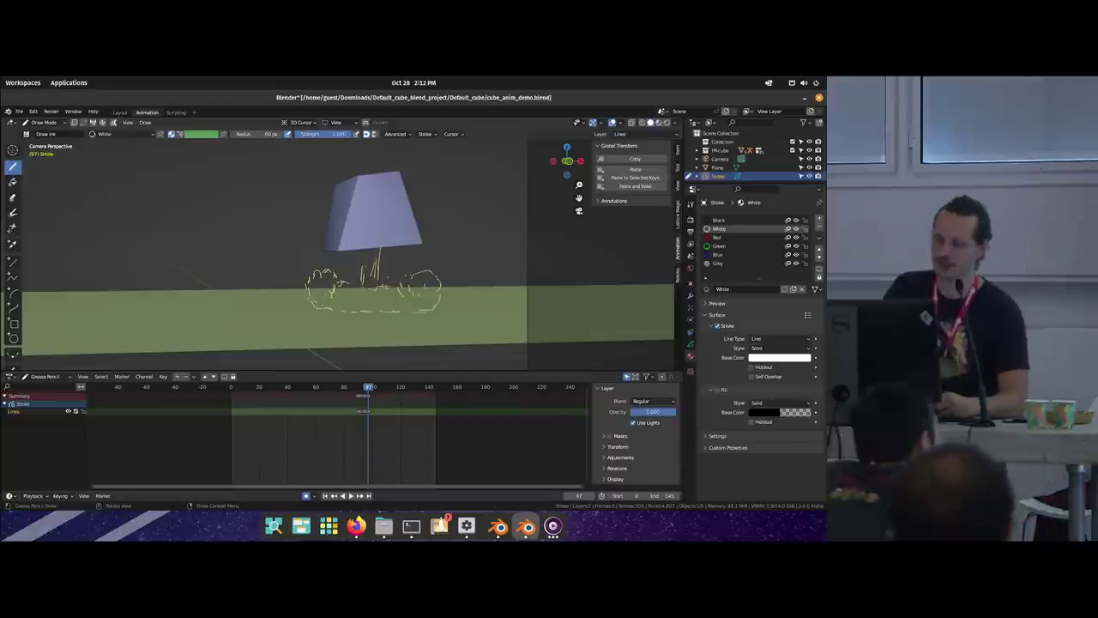
pyautogui.hotkey('ctrl', 'shift', 'z')
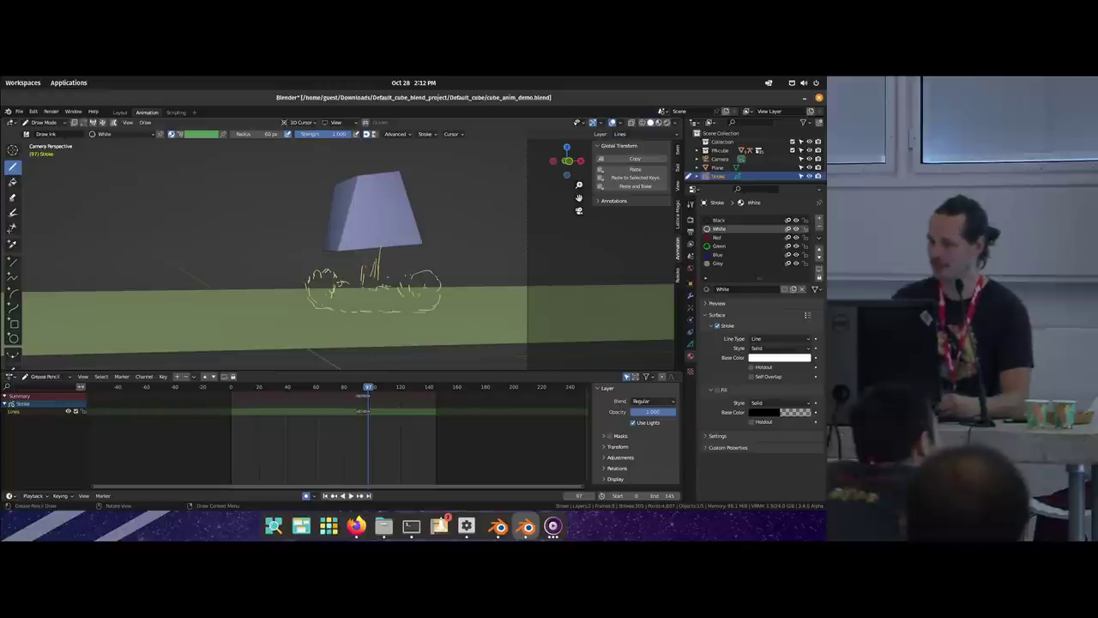
pyautogui.hotkey('ctrl', 'z')
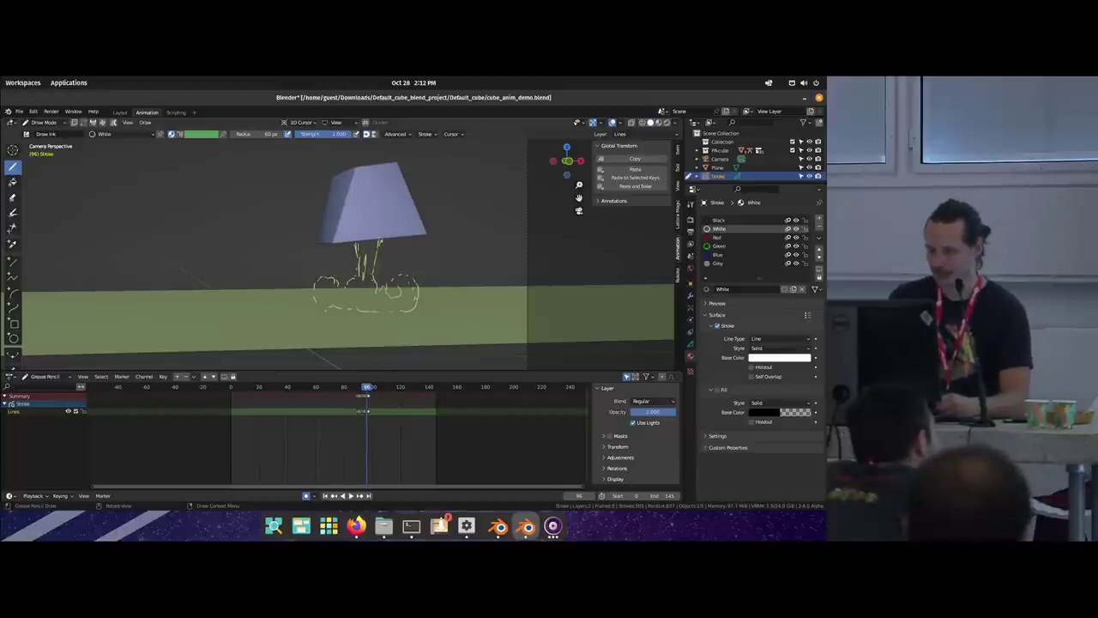
pyautogui.hotkey('ctrl', 'shift', 'z')
# Step: Review neighbouring frames, then undo and redo the left and right cloud loops
pyautogui.press('Left')
pyautogui.press('Left')
pyautogui.press('Left')
pyautogui.press('Left')
pyautogui.press('Left')
pyautogui.press('Left')
pyautogui.press('Left')
pyautogui.press('Left')
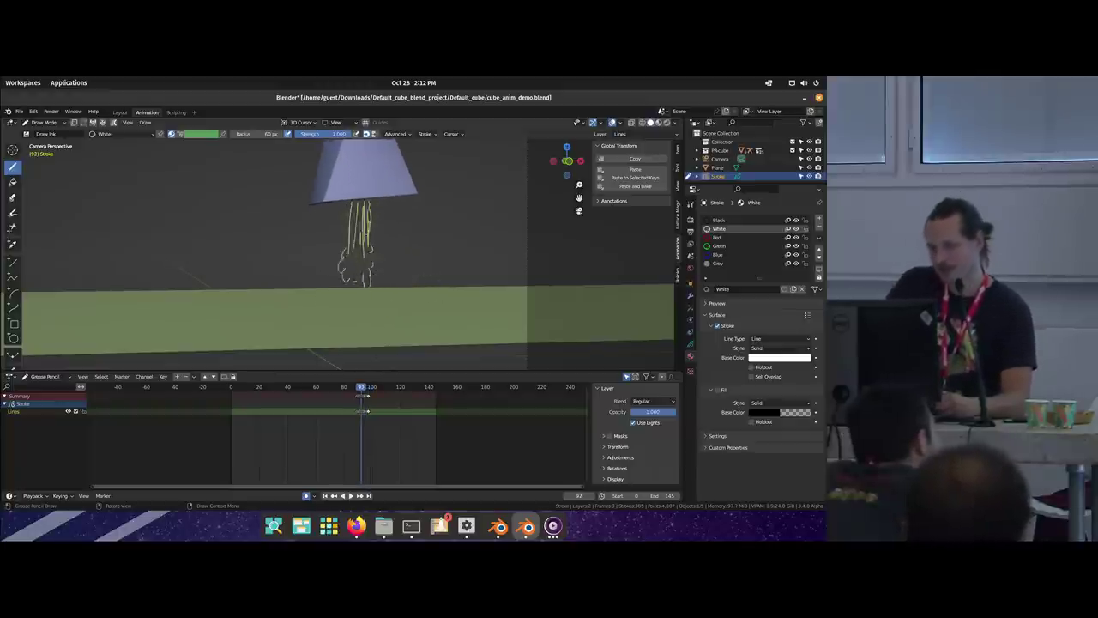
pyautogui.press('Right')
pyautogui.press('Right')
pyautogui.press('Right')
pyautogui.press('Right')
pyautogui.press('Right')
pyautogui.press('Right')
pyautogui.press('Right')
pyautogui.press('Right')
pyautogui.press('Right')
pyautogui.press('Right')
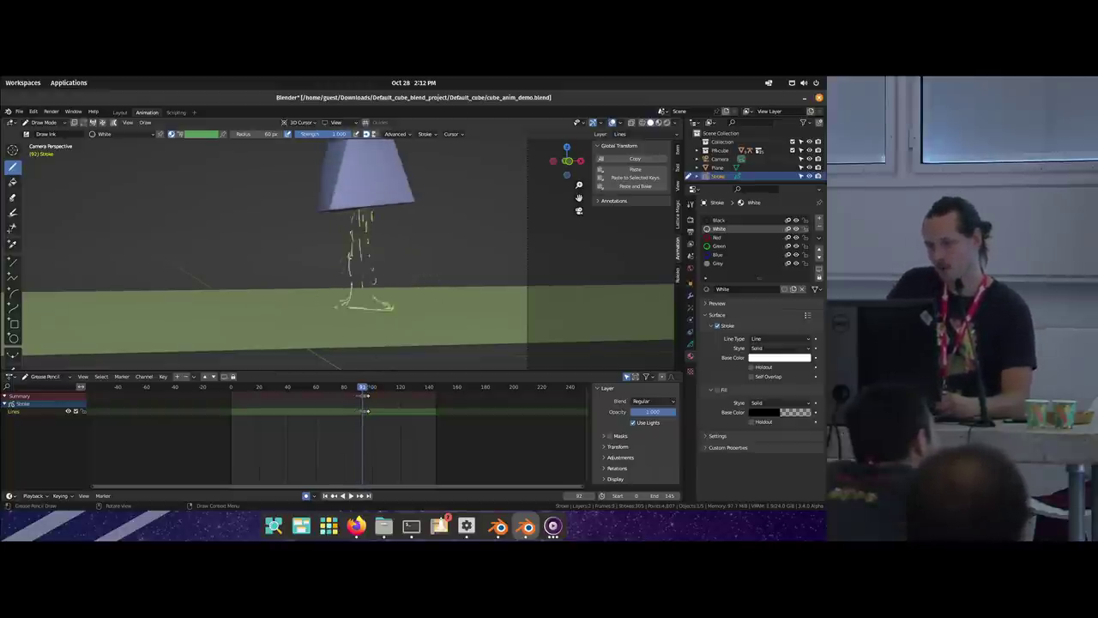
pyautogui.press('Left')
pyautogui.press('Left')
pyautogui.press('Left')
pyautogui.press('Left')
pyautogui.press('Left')
pyautogui.press('Right')
pyautogui.press('Right')
pyautogui.press('Right')
pyautogui.press('Right')
pyautogui.press('Left')
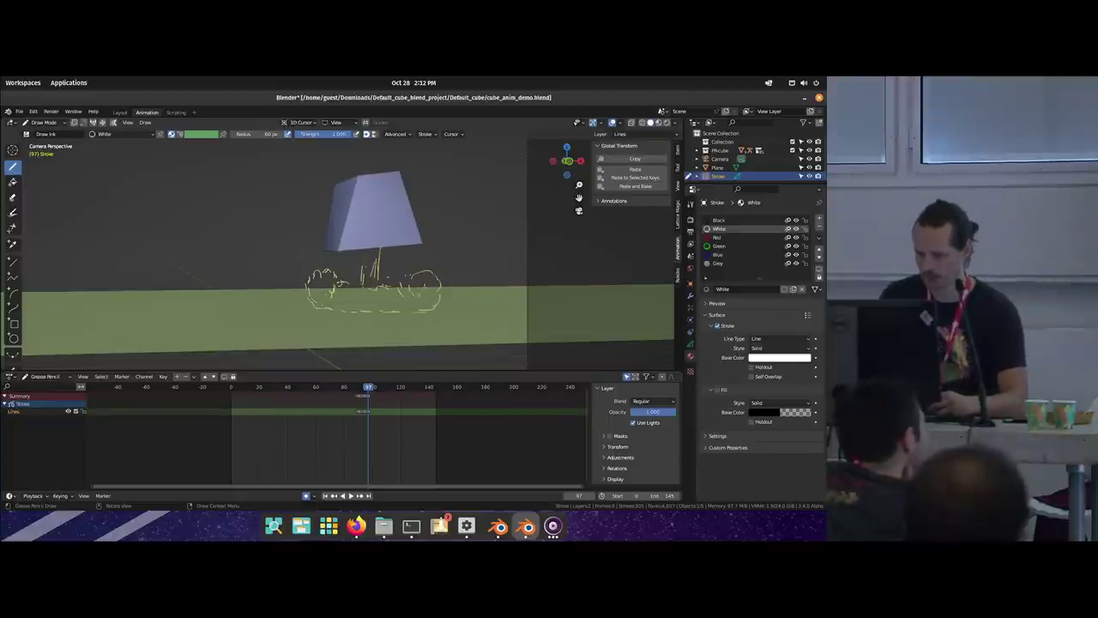
pyautogui.hotkey('ctrl', 'z')
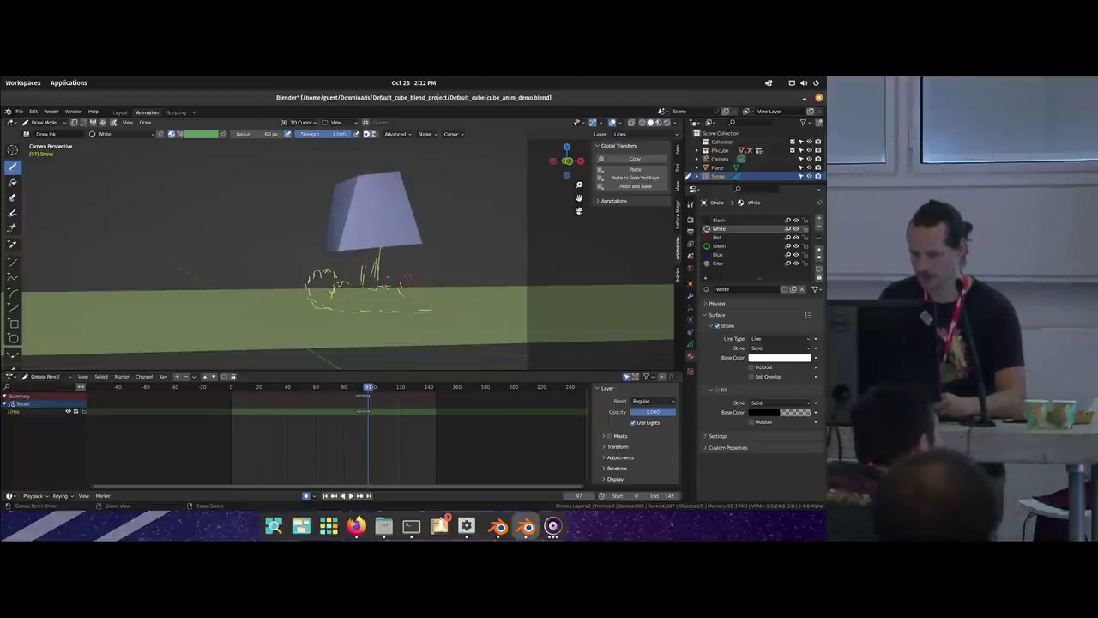
pyautogui.hotkey('ctrl', 'z')
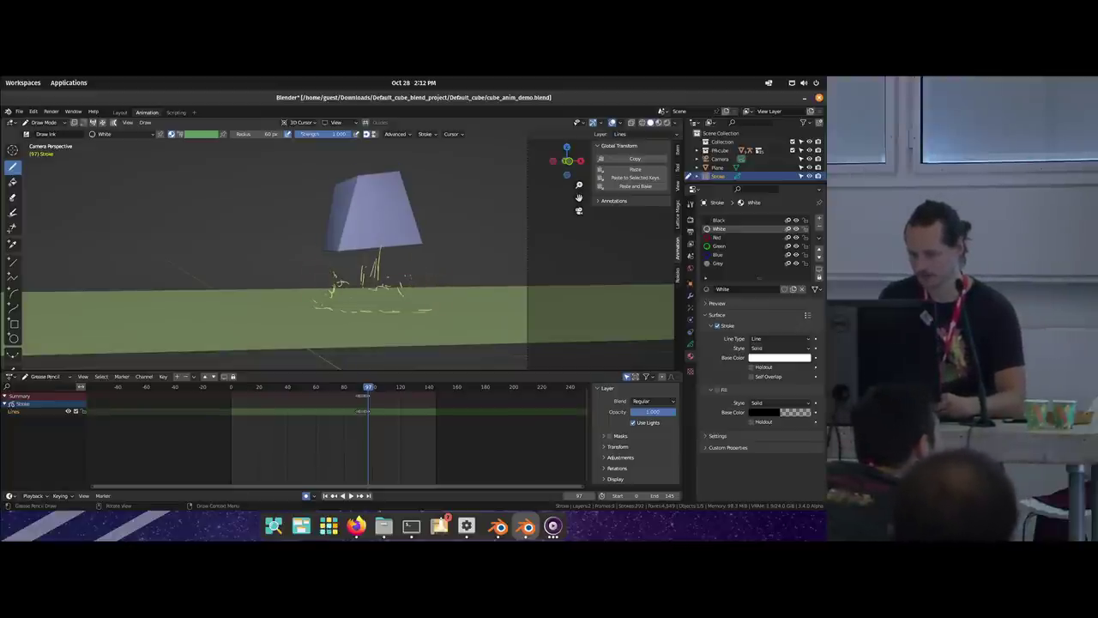
pyautogui.hotkey('ctrl', 'shift', 'z')
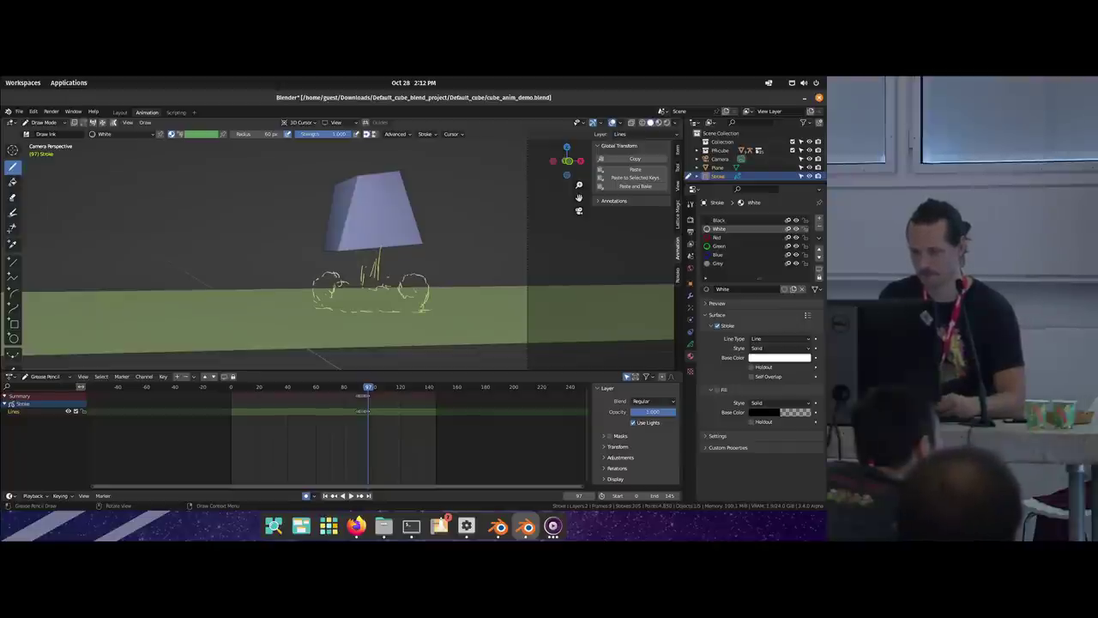
pyautogui.hotkey('ctrl', 'shift', 'z')
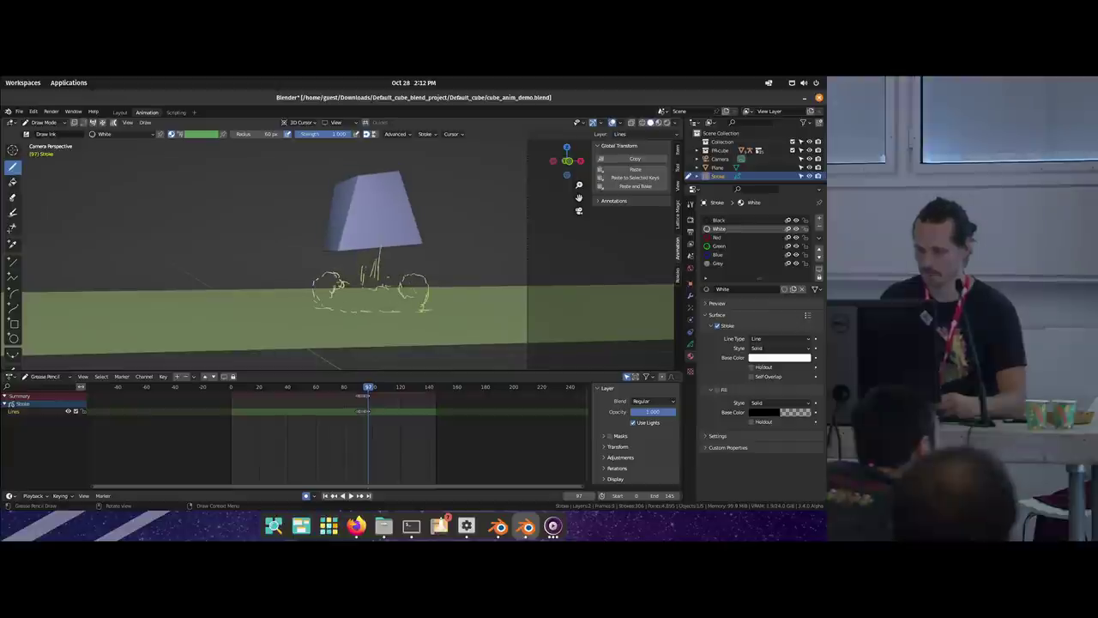
pyautogui.press('Right')
# Step: Sketch small marks and dust puffs under the cube on frame 98
pyautogui.moveTo(421, 306)
pyautogui.mouseDown()
pyautogui.moveTo(428, 279)
pyautogui.moveTo(411, 282)
pyautogui.mouseUp()
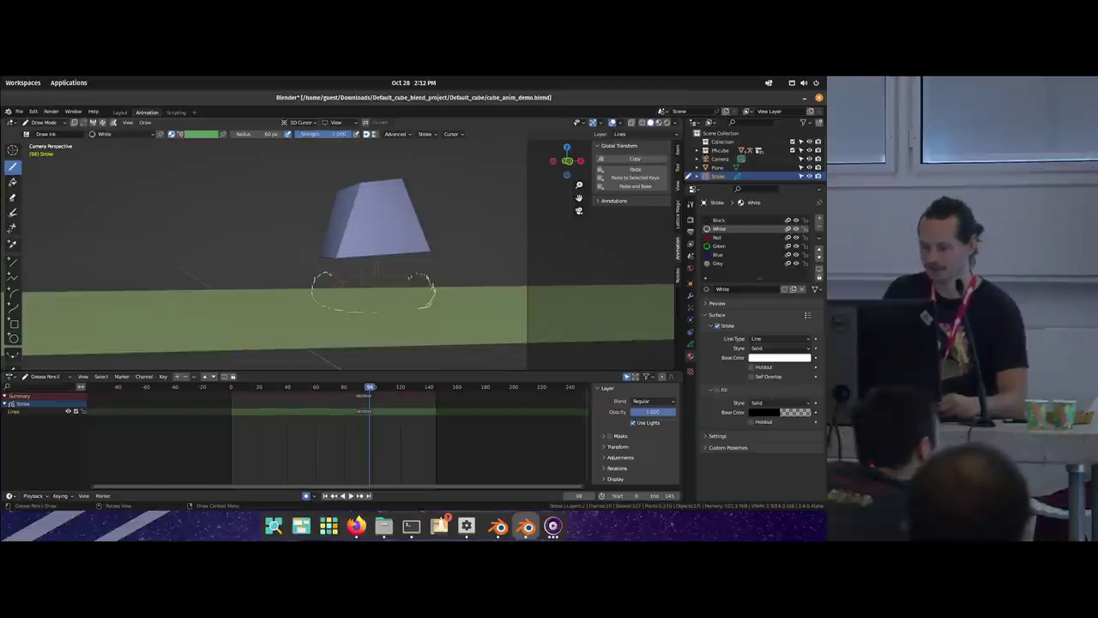
pyautogui.moveTo(408, 276); pyautogui.dragTo(413, 279)
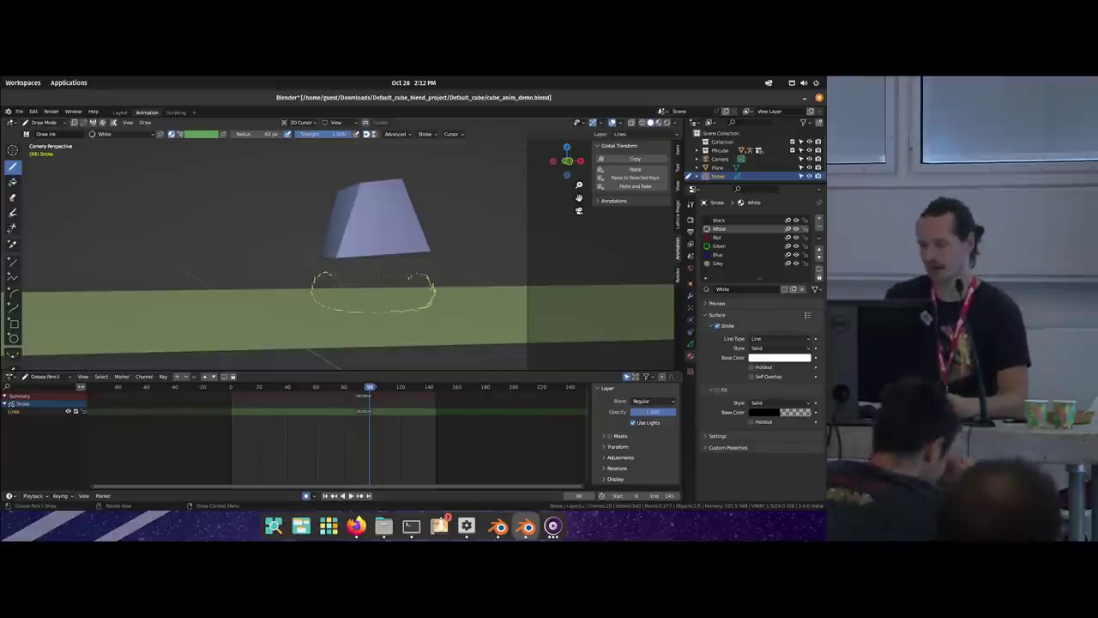
pyautogui.moveTo(421, 277); pyautogui.dragTo(434, 283)
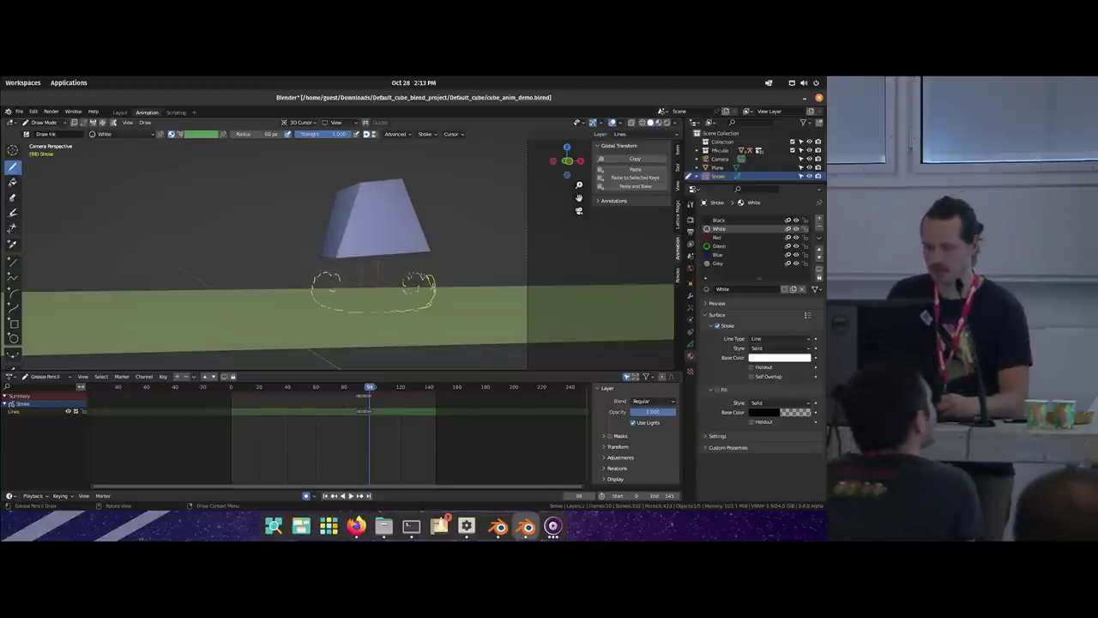
pyautogui.moveTo(336, 285); pyautogui.dragTo(404, 283)
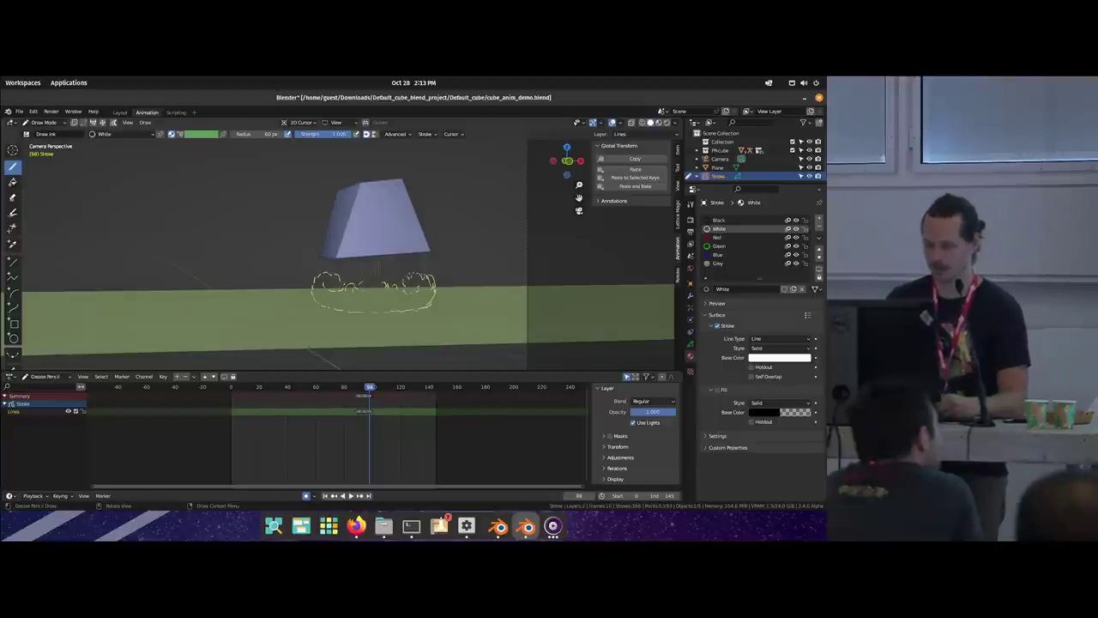
pyautogui.moveTo(369, 287); pyautogui.dragTo(386, 288)
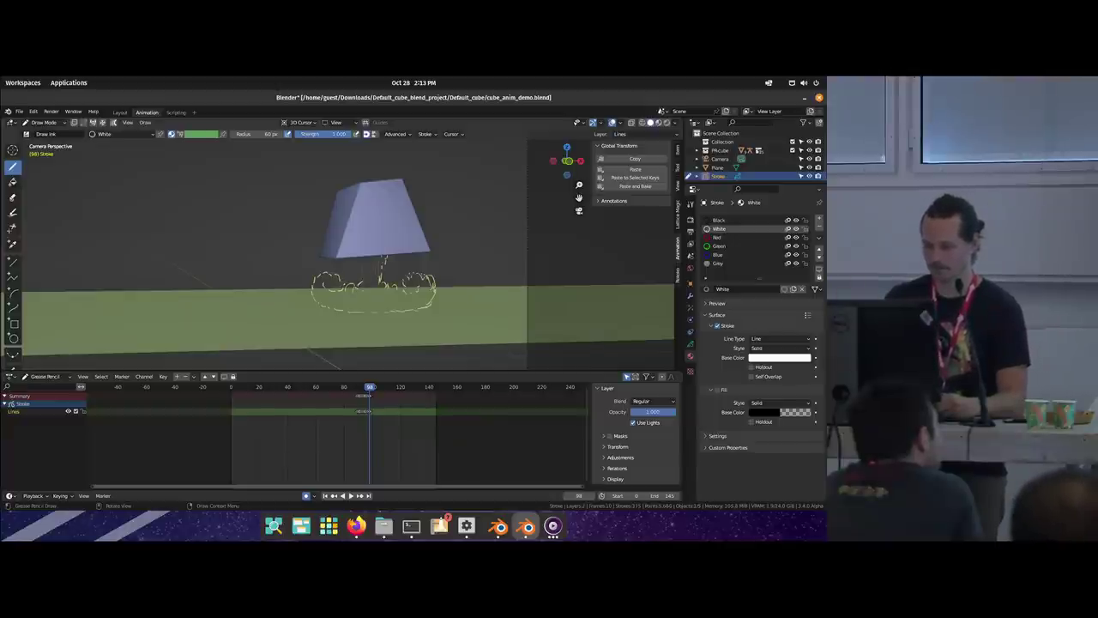
pyautogui.press('Left')
pyautogui.press('Left')
pyautogui.press('Left')
pyautogui.press('Left')
pyautogui.press('Left')
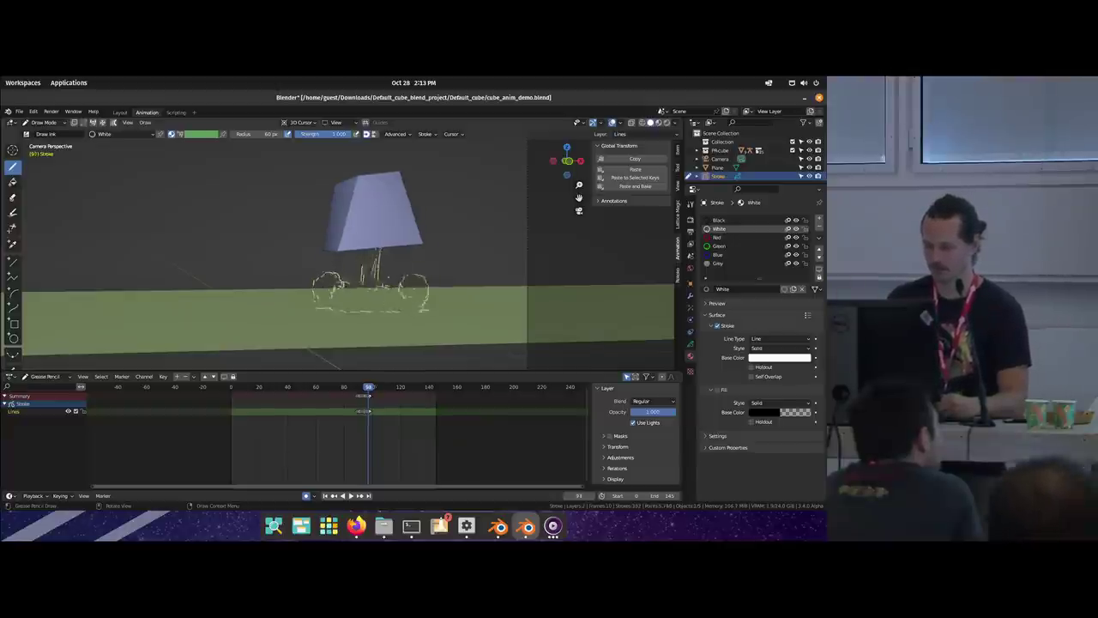
pyautogui.press('Right')
pyautogui.press('Right')
pyautogui.press('Right')
pyautogui.press('Right')
pyautogui.press('Right')
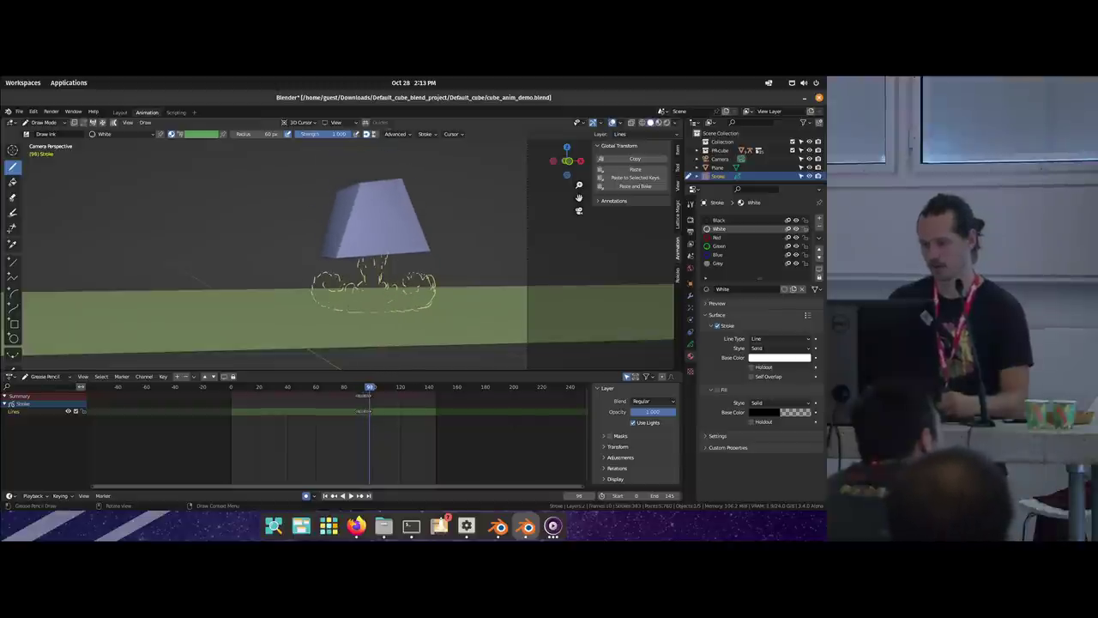
# Step: On frame 99, draw the dashed oval outline and the cloud's left round loop
pyautogui.press('Right')
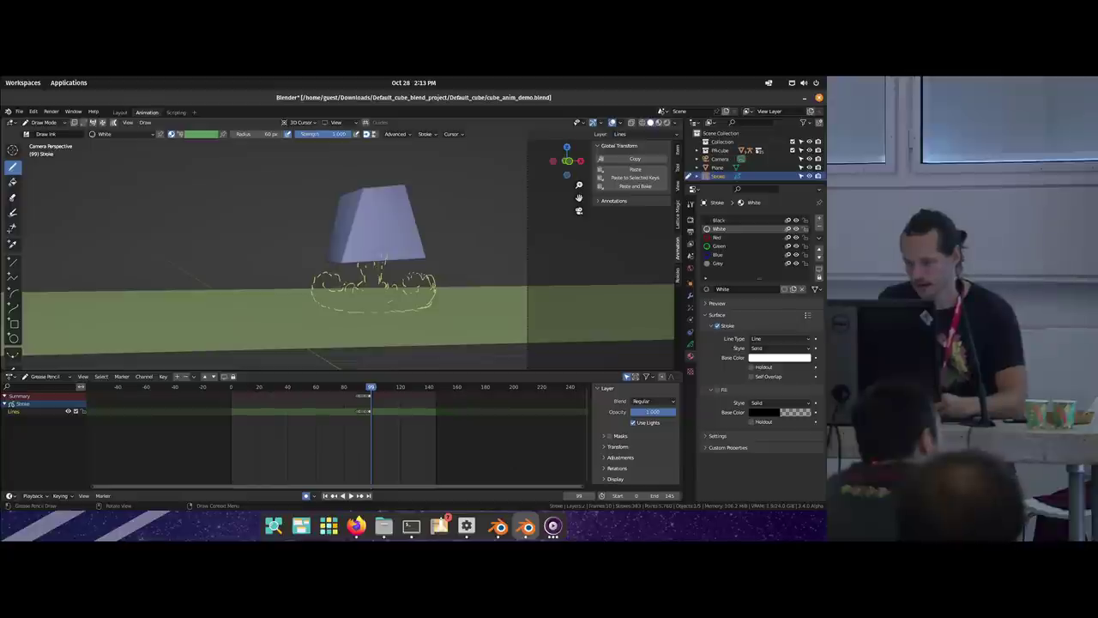
pyautogui.hotkey('ctrl', 'z')
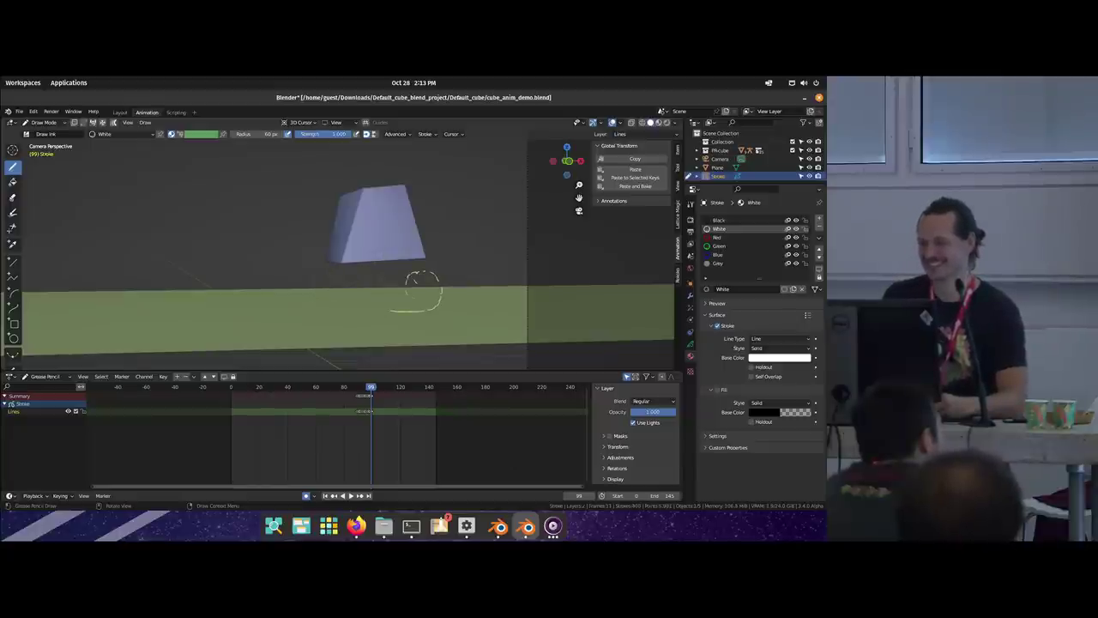
pyautogui.hotkey('ctrl', 'shift', 'z')
pyautogui.hotkey('ctrl', 'shift', 'z')
pyautogui.hotkey('ctrl', 'shift', 'z')
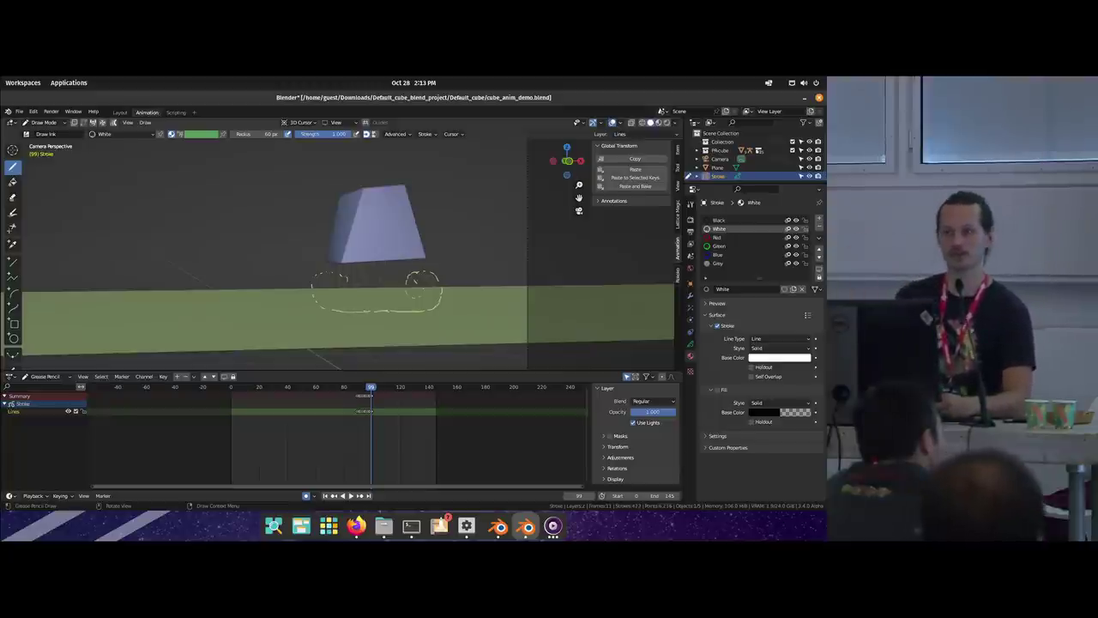
pyautogui.hotkey('ctrl', 'shift', 'z')
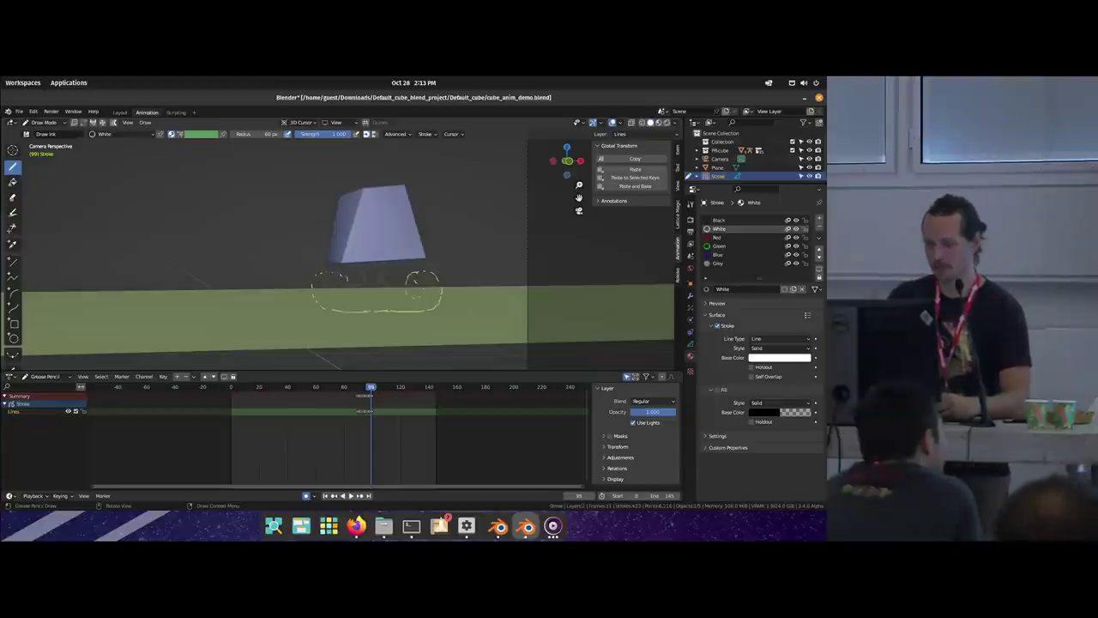
pyautogui.hotkey('ctrl', 'shift', 'z')
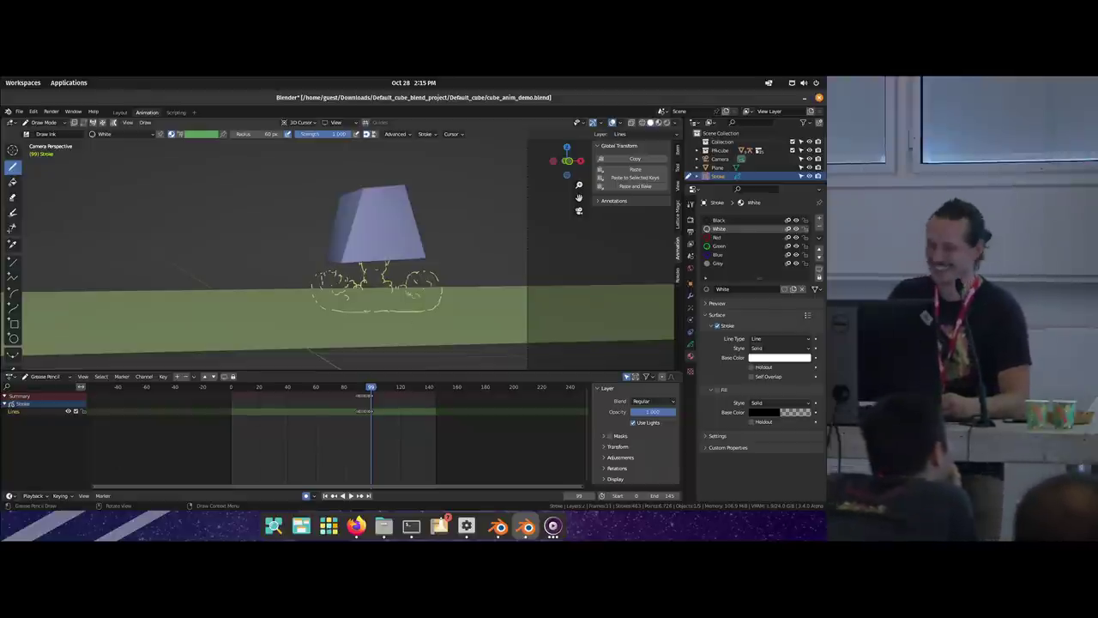
# Step: Compare with frame 98, then draw a rising dust streak on frame 100
pyautogui.press(',')
pyautogui.press('Escape')
pyautogui.press('space')
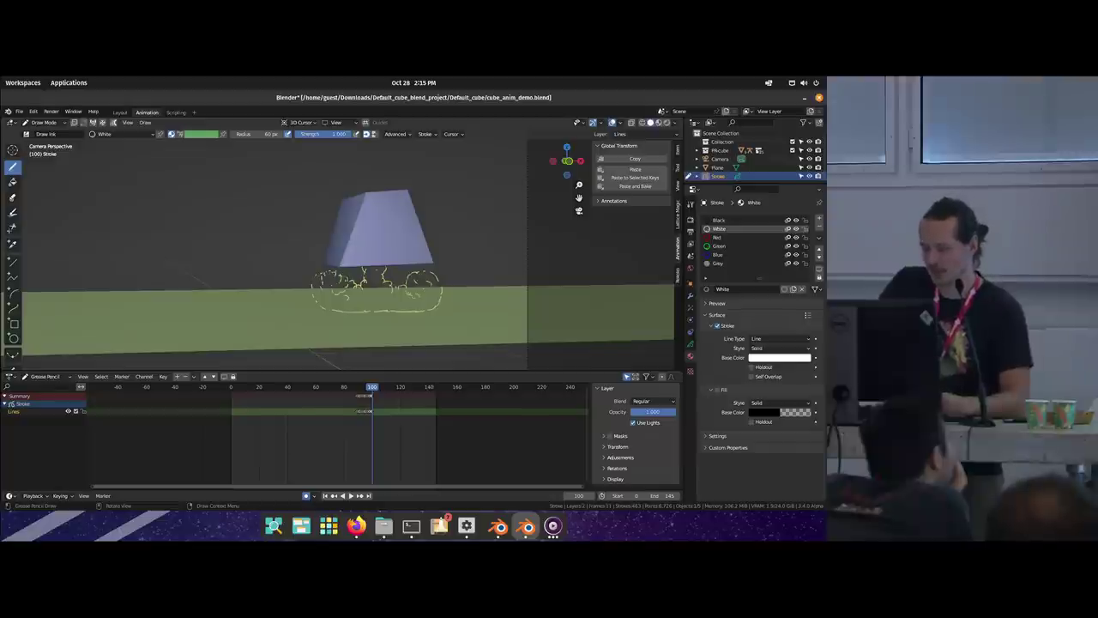
pyautogui.click(413, 311)
pyautogui.moveTo(445, 297); pyautogui.dragTo(446, 280)
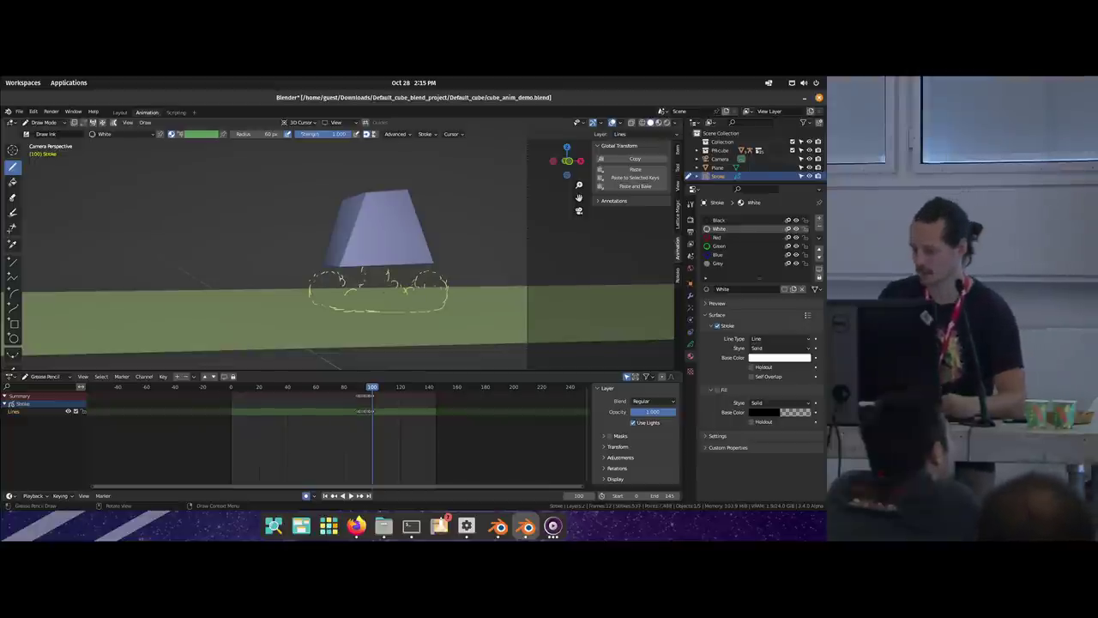
# Step: Step between frames 95 and 104, then play and scrub the jump around the landing
pyautogui.press('Left')
pyautogui.press('Left')
pyautogui.press('Left')
pyautogui.press('Left')
pyautogui.press('Left')
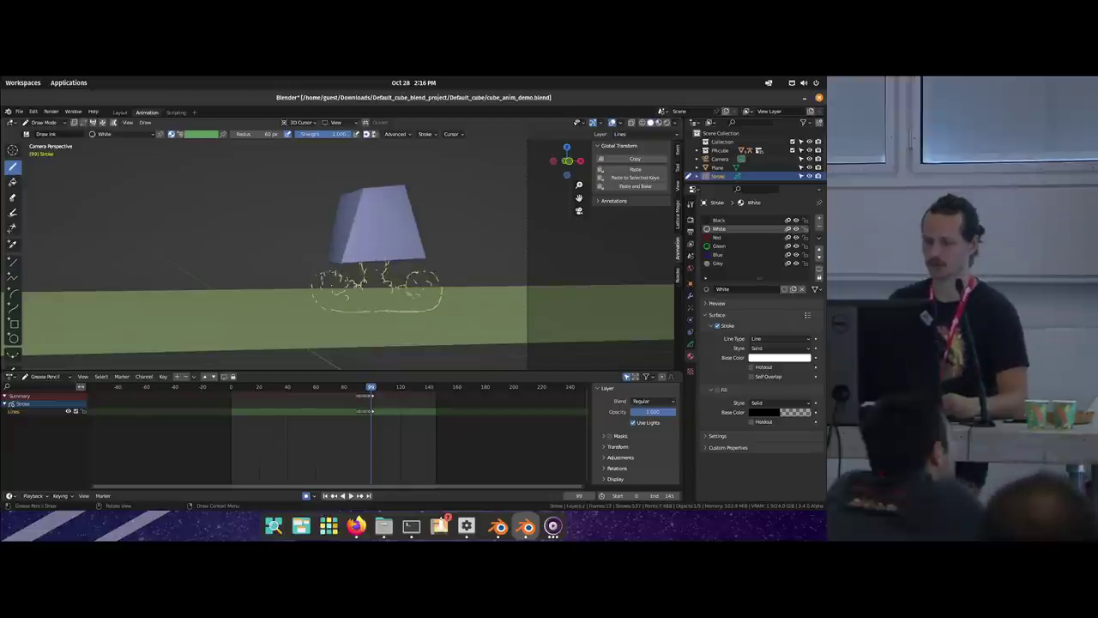
pyautogui.press('Right')
pyautogui.press('Right')
pyautogui.press('Right')
pyautogui.press('Right')
pyautogui.press('Right')
pyautogui.press('Right')
pyautogui.press('Right')
pyautogui.press('Right')
pyautogui.press('Right')
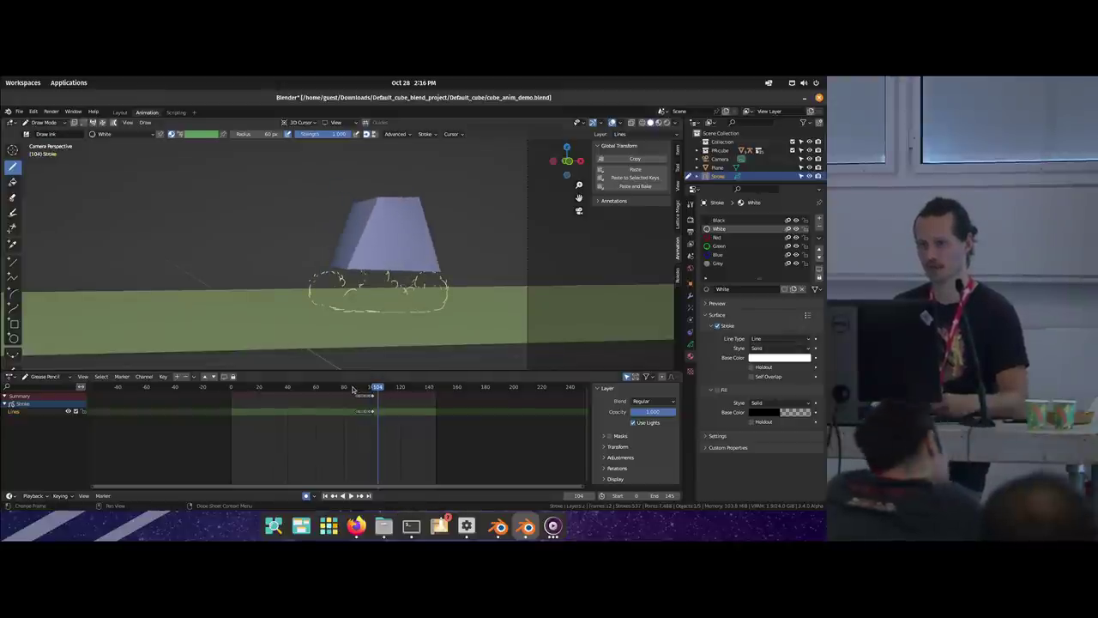
pyautogui.press('space')
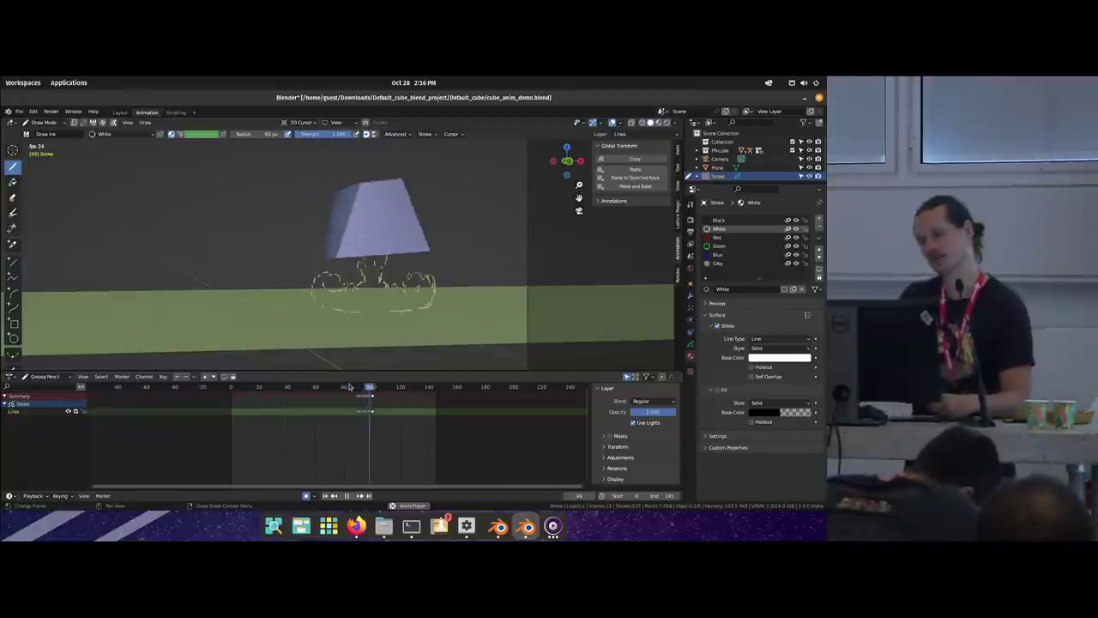
pyautogui.press('space')
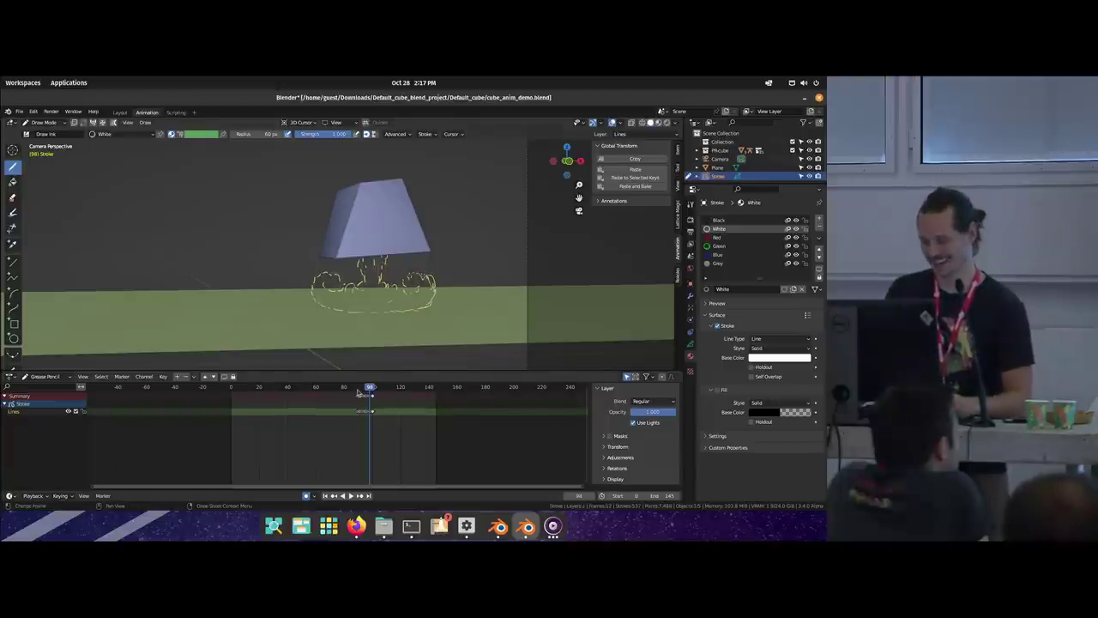
pyautogui.press('space')
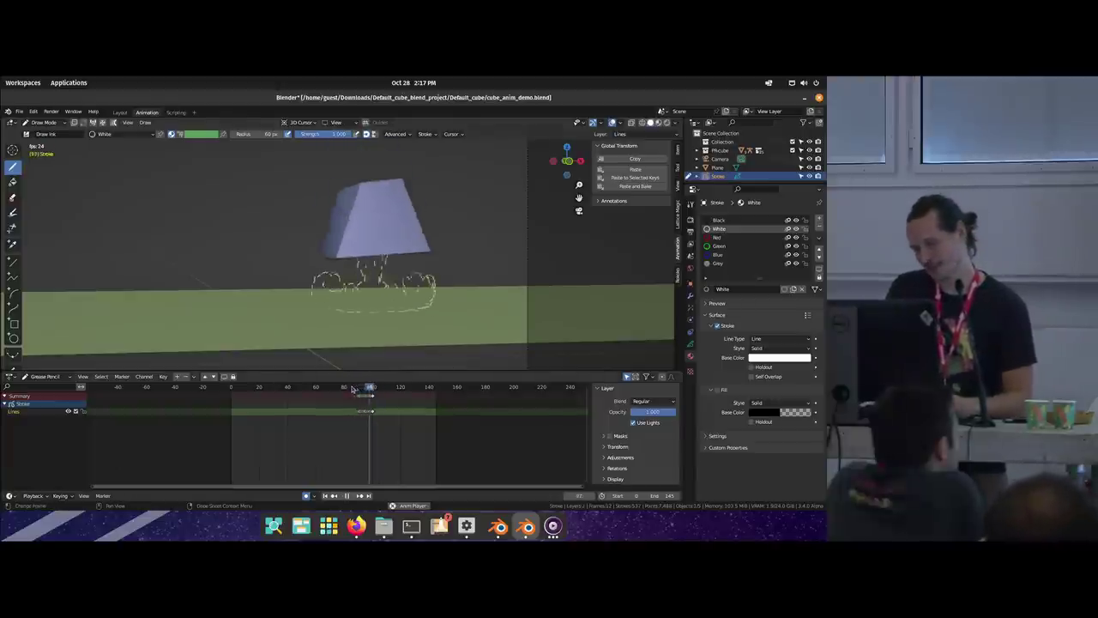
pyautogui.moveTo(350, 388)
pyautogui.mouseDown()
pyautogui.moveTo(373, 393)
pyautogui.moveTo(231, 390)
pyautogui.mouseUp()
pyautogui.press('space')
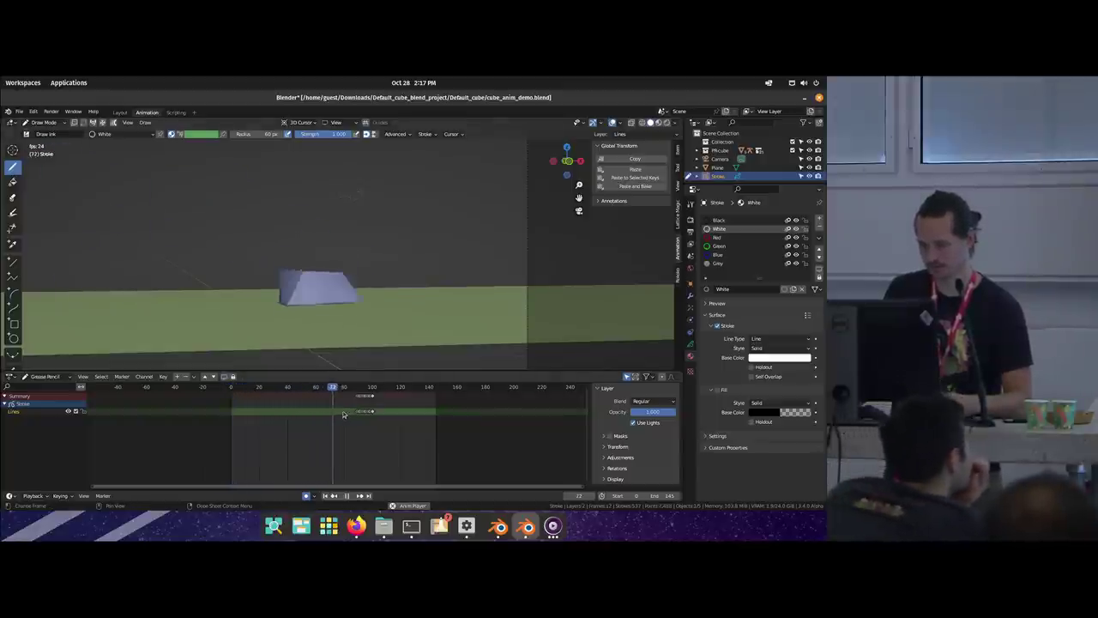
# Step: Stop playback, go to frame 101 and sketch two strokes of a new dust puff
pyautogui.press('space')
pyautogui.moveTo(369, 391); pyautogui.dragTo(373, 390)
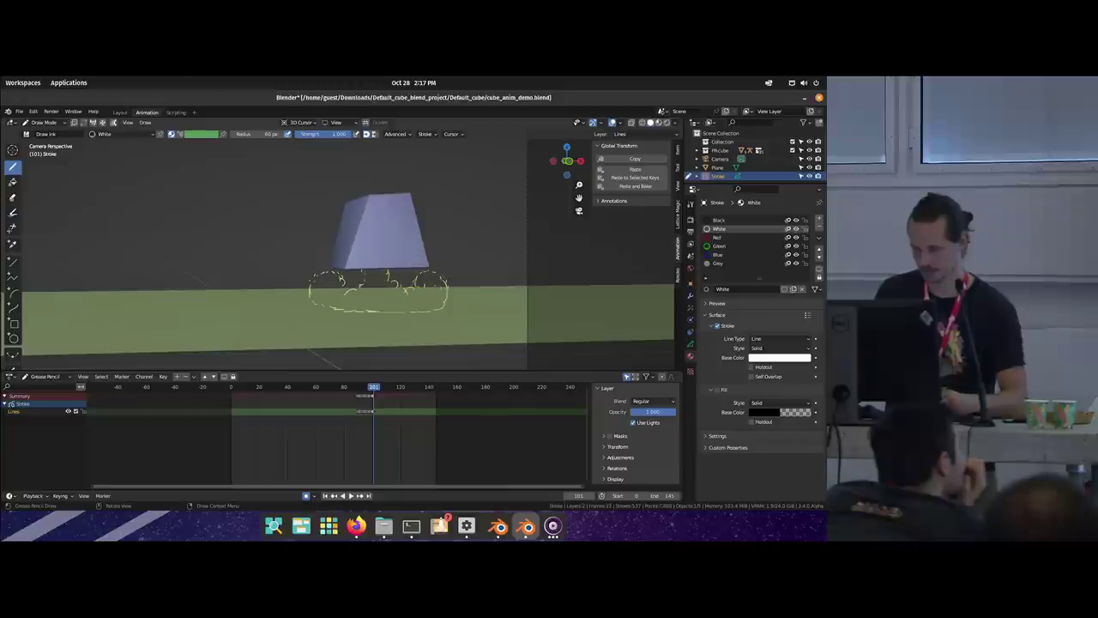
pyautogui.moveTo(364, 311); pyautogui.dragTo(391, 311)
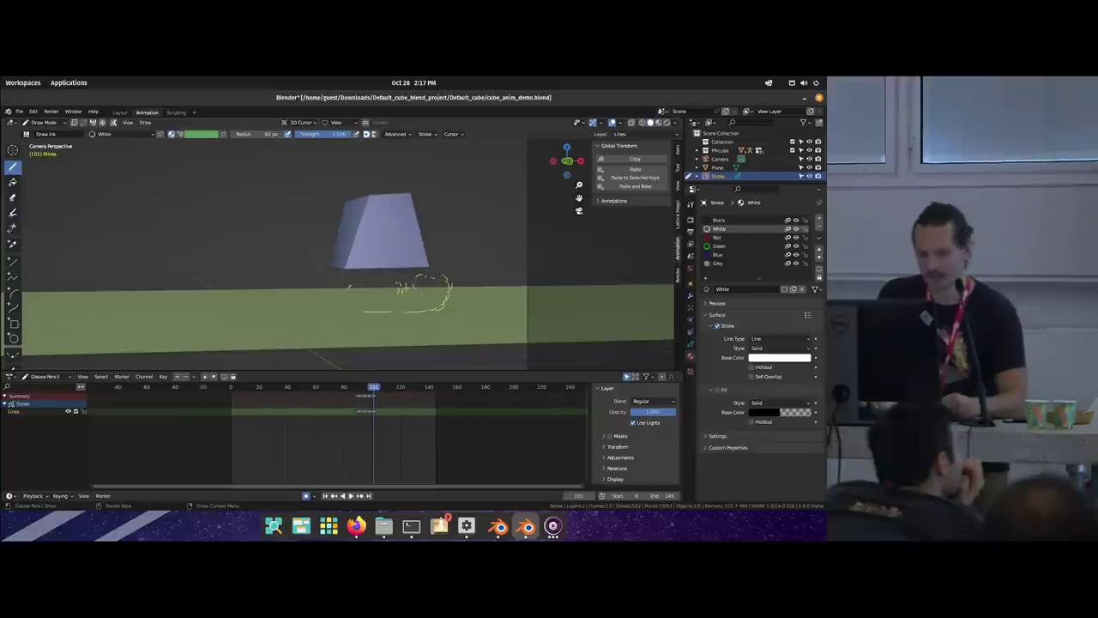
pyautogui.moveTo(314, 295); pyautogui.dragTo(351, 287)
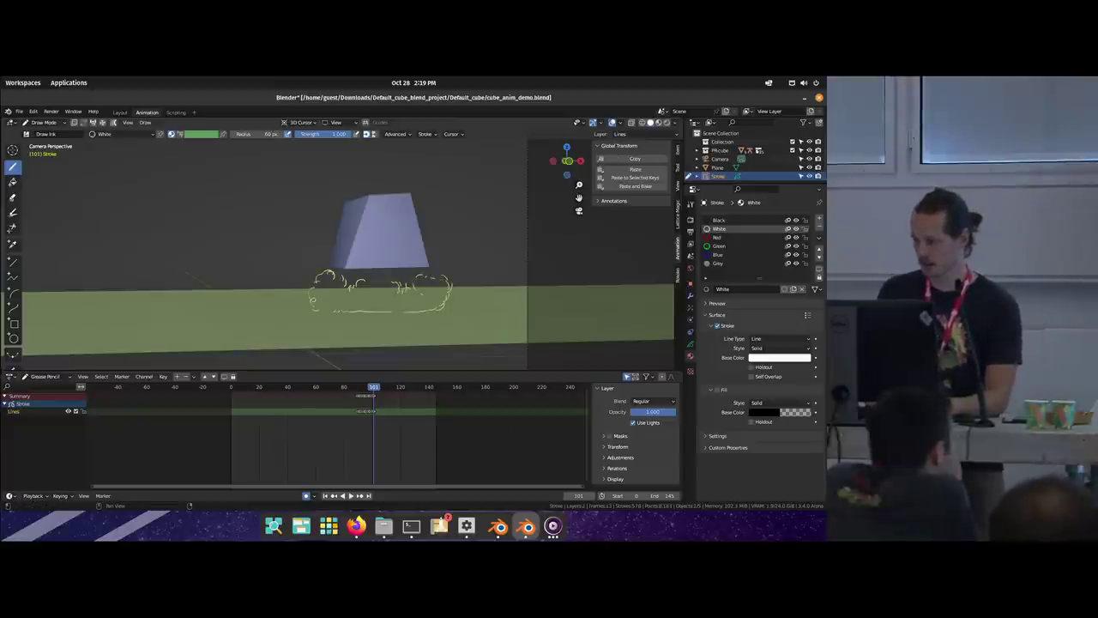
# Step: Search 'pose' in Preferences Add-ons and inspect the Pose Library add-on details
pyautogui.click(33, 112)
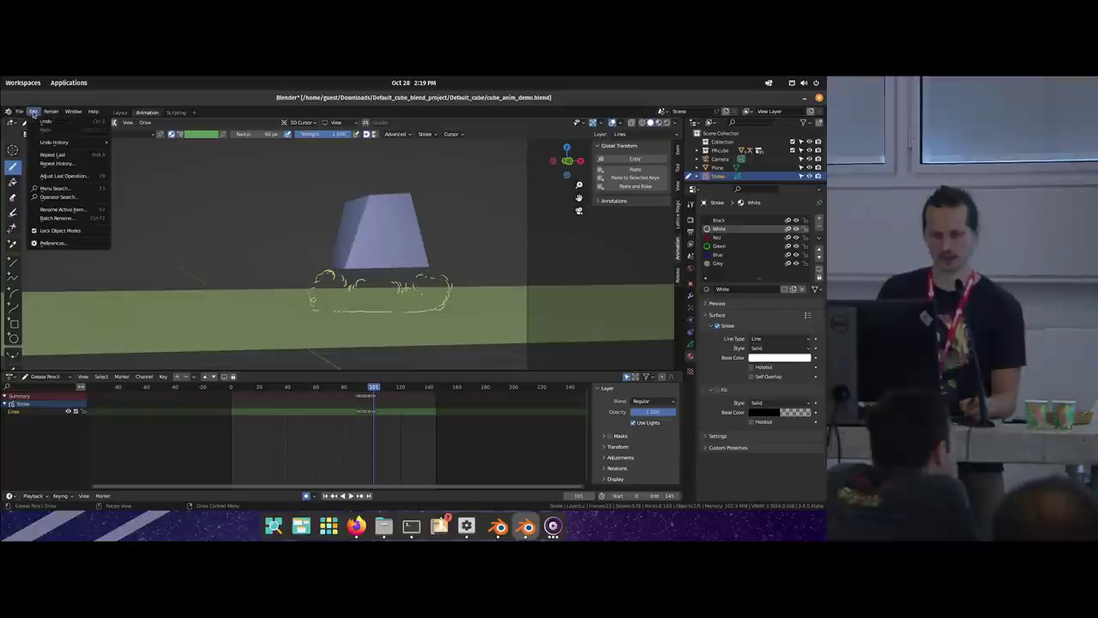
pyautogui.click(56, 245)
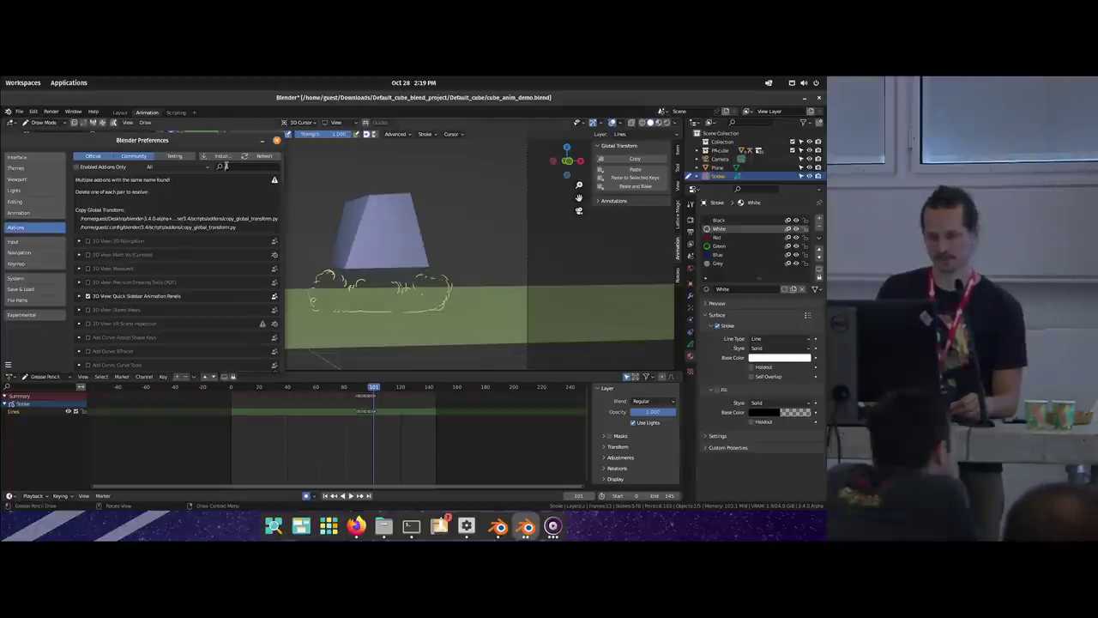
pyautogui.write('pose')
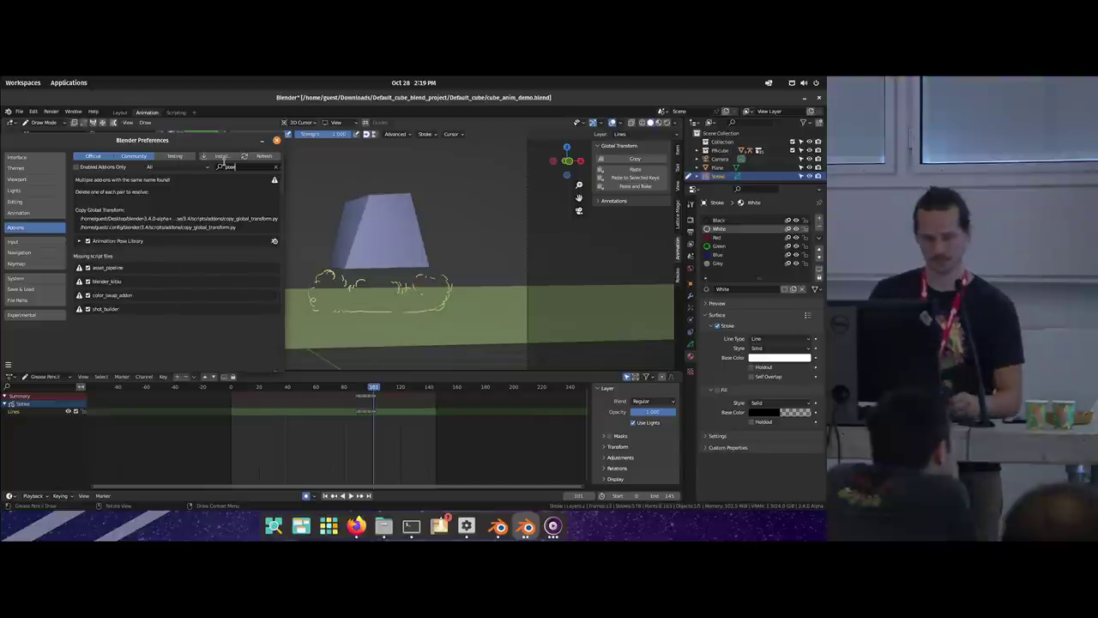
pyautogui.click(78, 241)
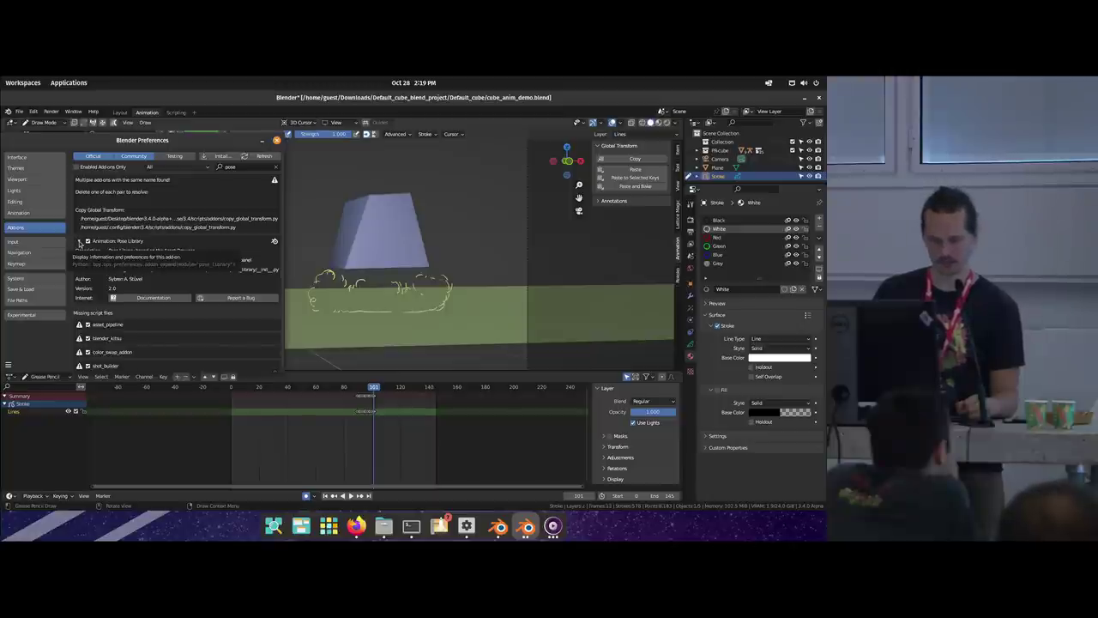
pyautogui.click(79, 241)
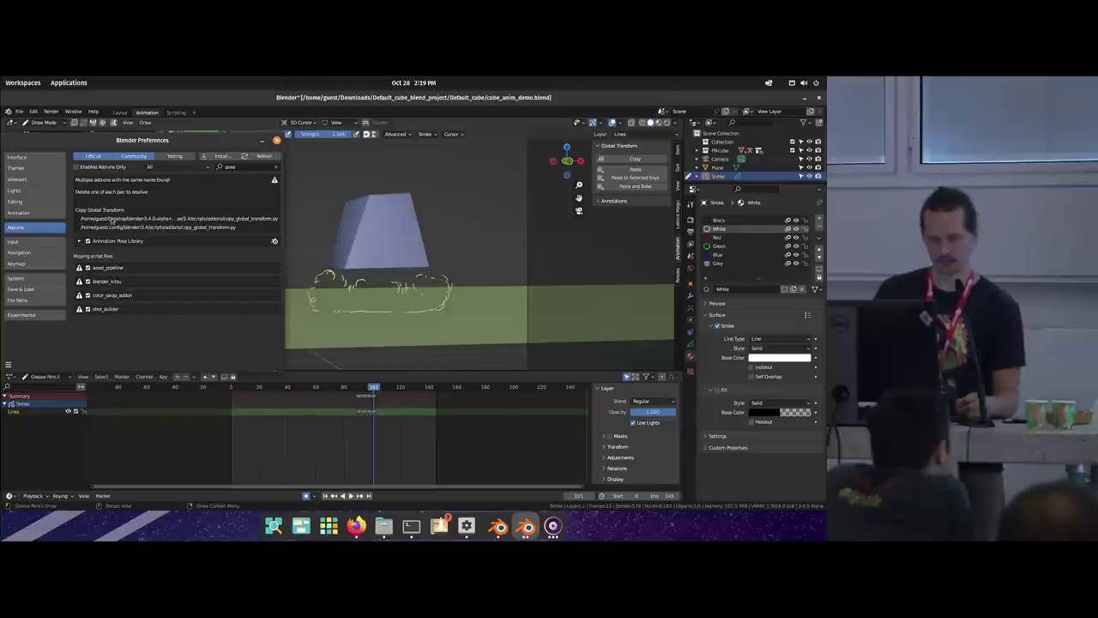
pyautogui.click(263, 142)
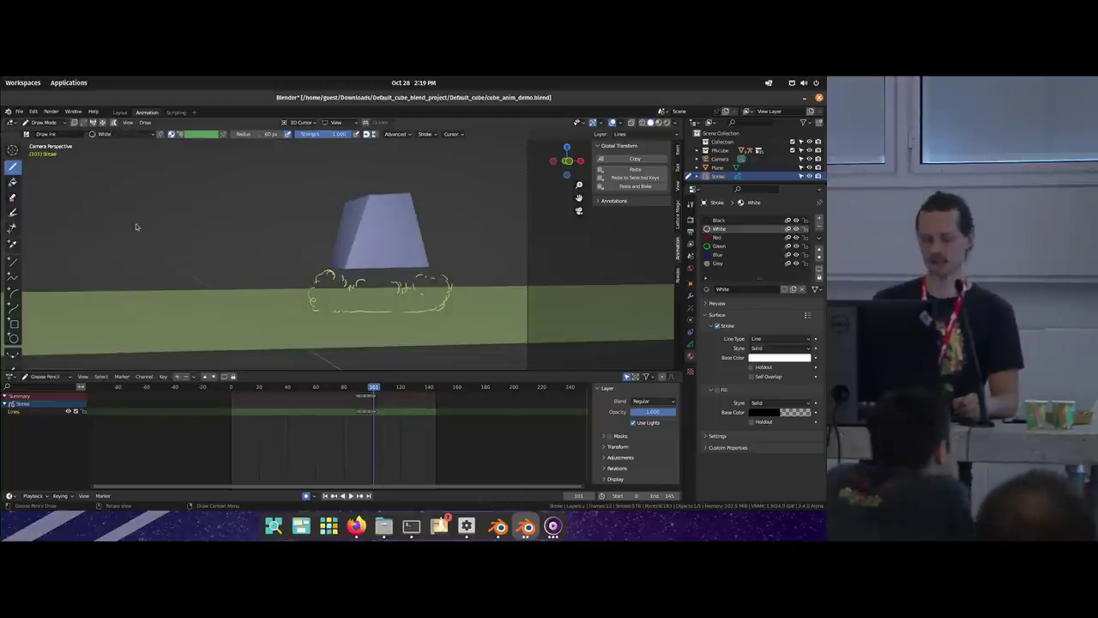
# Step: Switch the Stroke object from Draw Mode to Object Mode
pyautogui.hotkey('ctrl', 'Tab')
pyautogui.press('Escape')
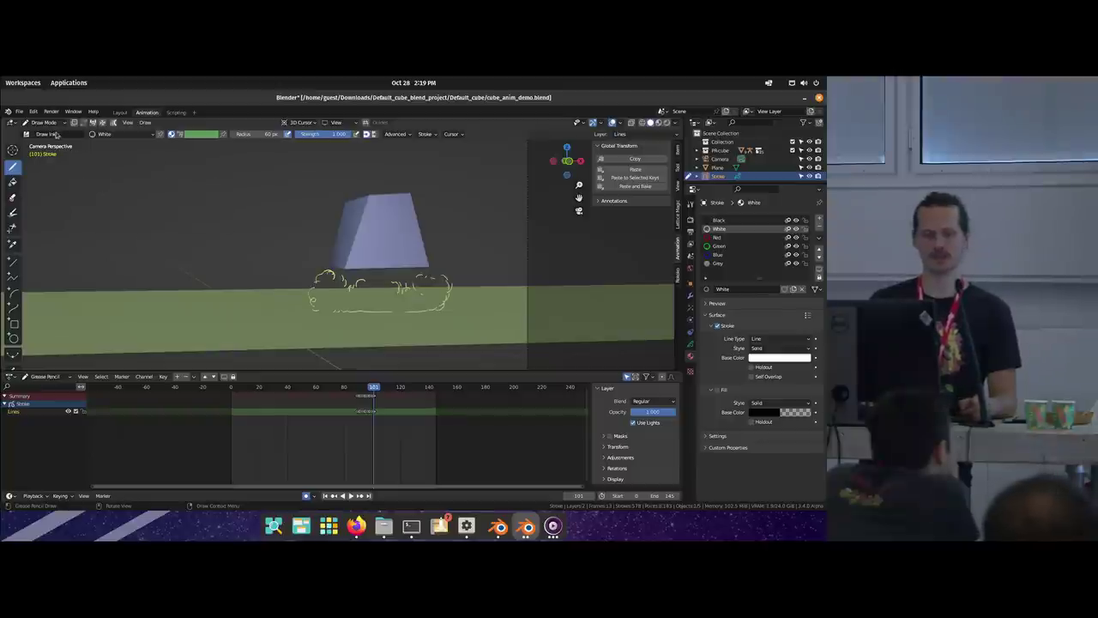
pyautogui.click(43, 122)
pyautogui.click(38, 148)
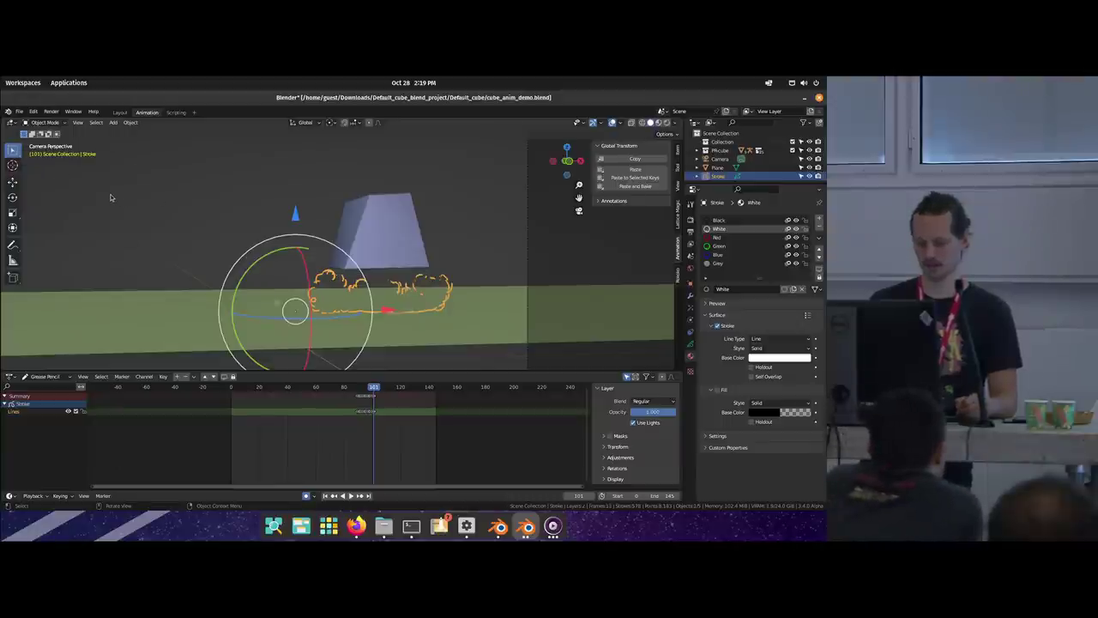
pyautogui.click(45, 122)
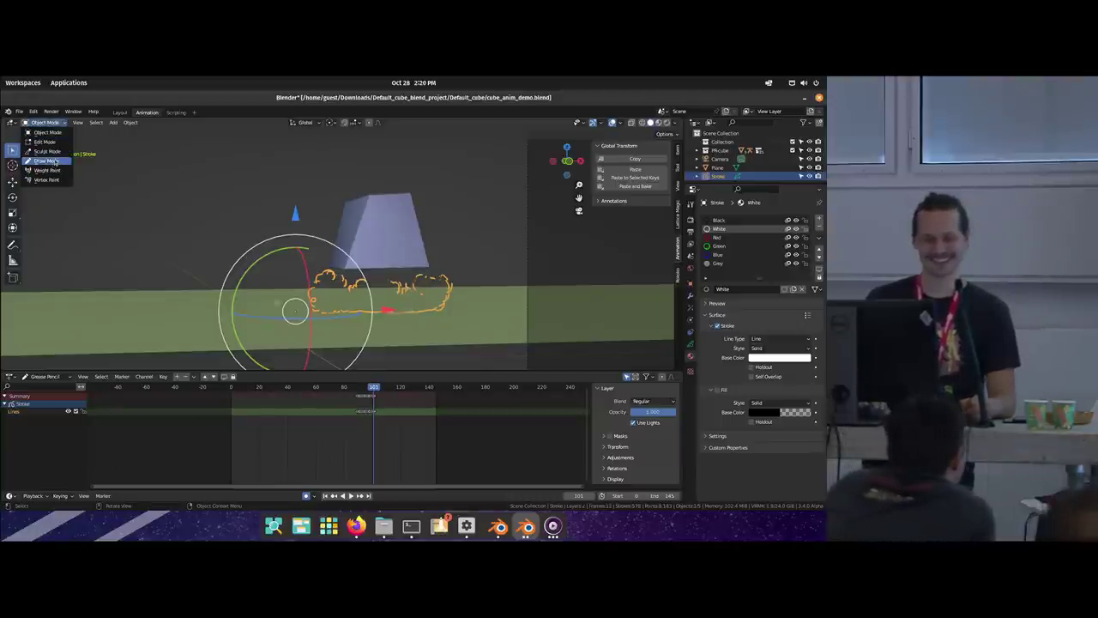
# Step: Reopen Preferences to review the Pose Library add-on details once more
pyautogui.click(34, 112)
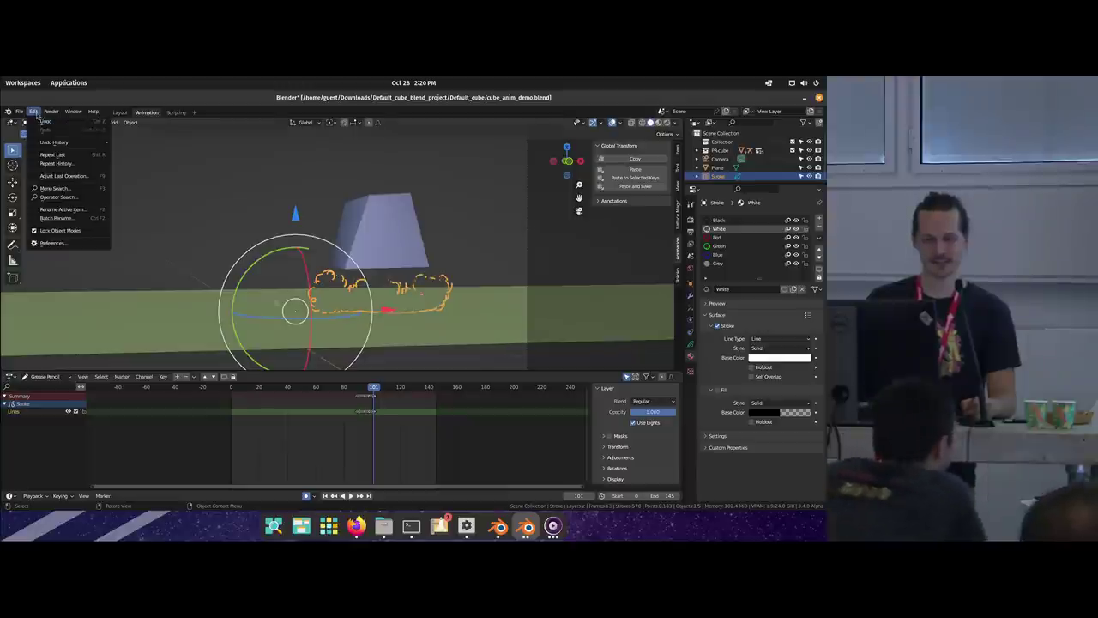
pyautogui.click(52, 243)
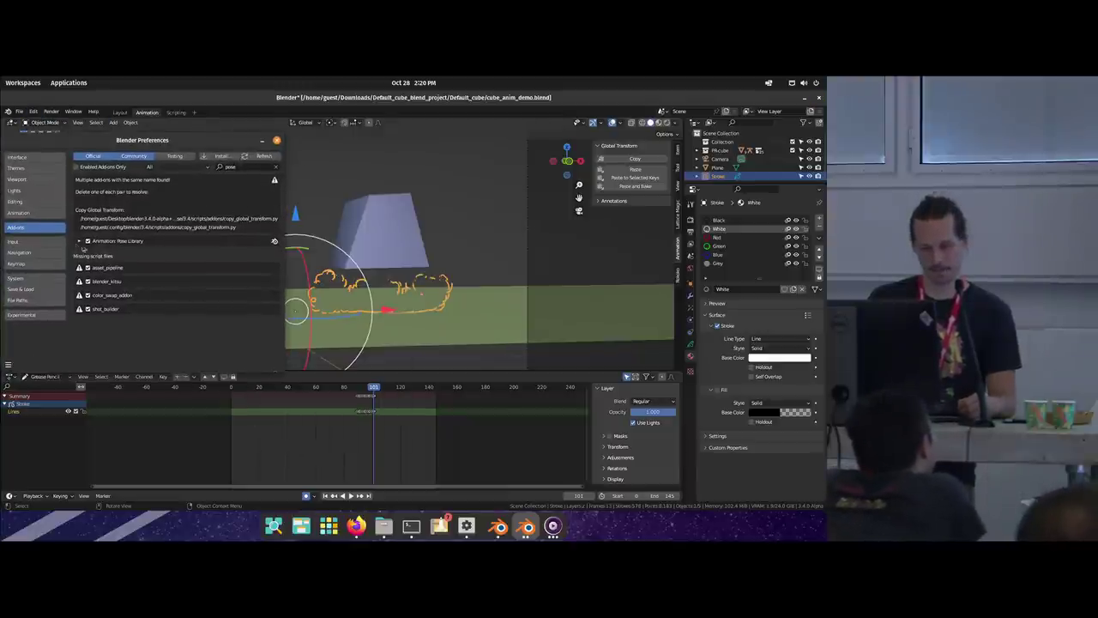
pyautogui.click(79, 241)
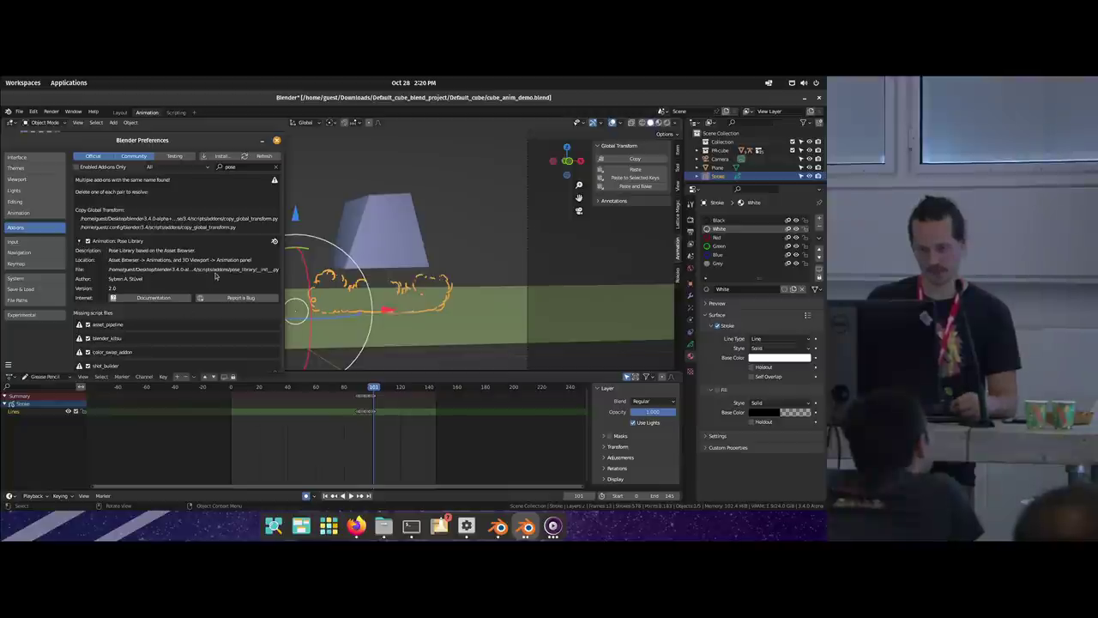
pyautogui.scroll(-1, 282, 208)
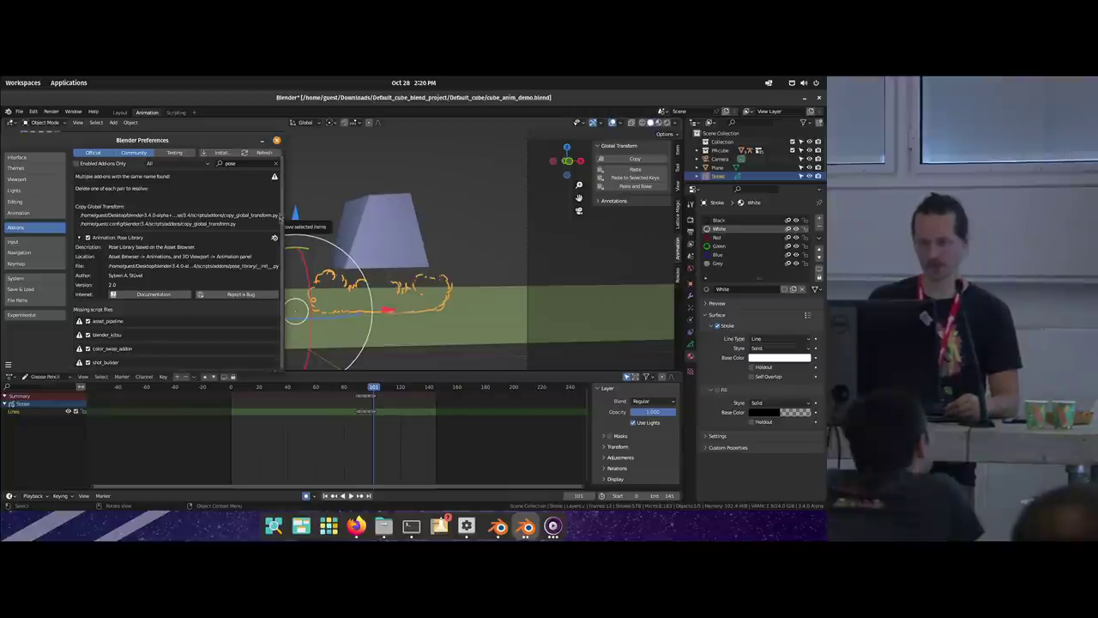
pyautogui.click(262, 140)
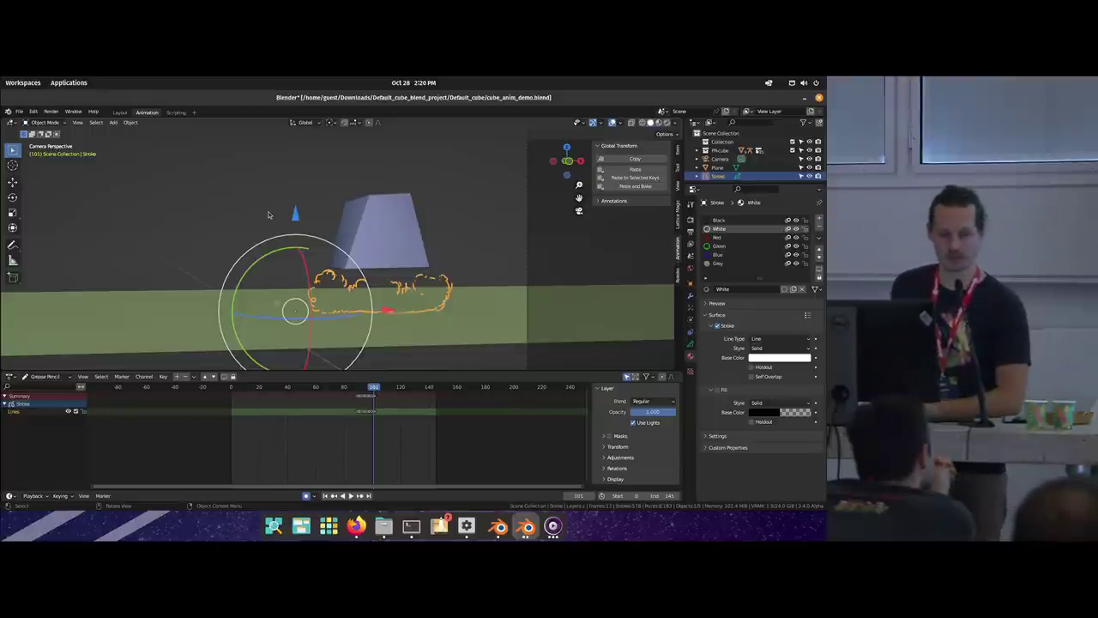
# Step: Replay the landing from about frame 81 and stop at frame 102
pyautogui.scroll(5, 457, 419)
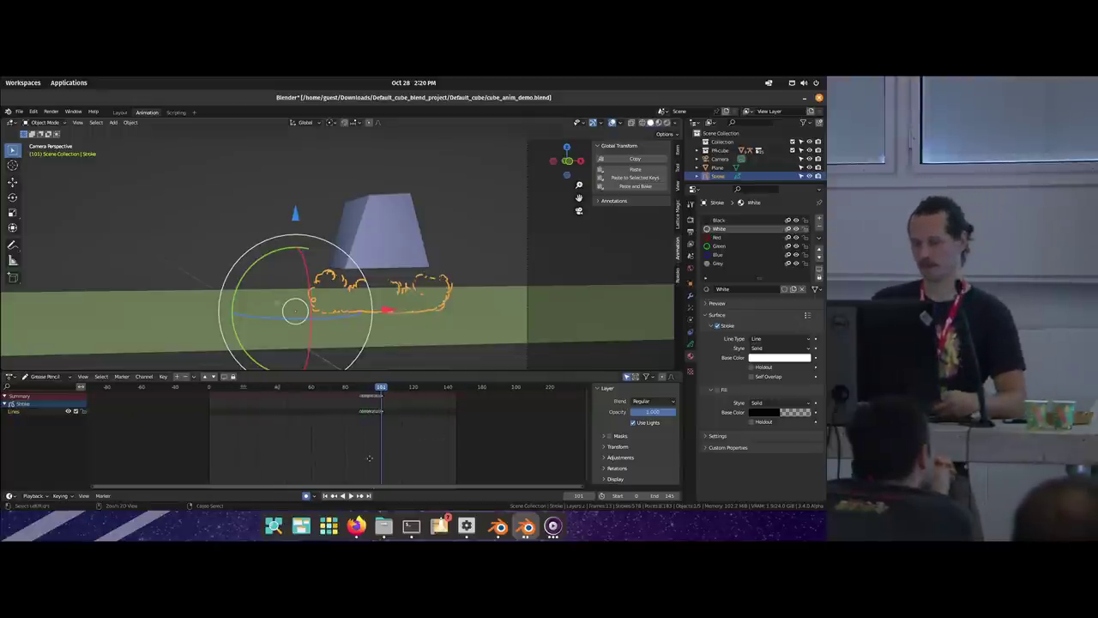
pyautogui.click(405, 391)
pyautogui.press('space')
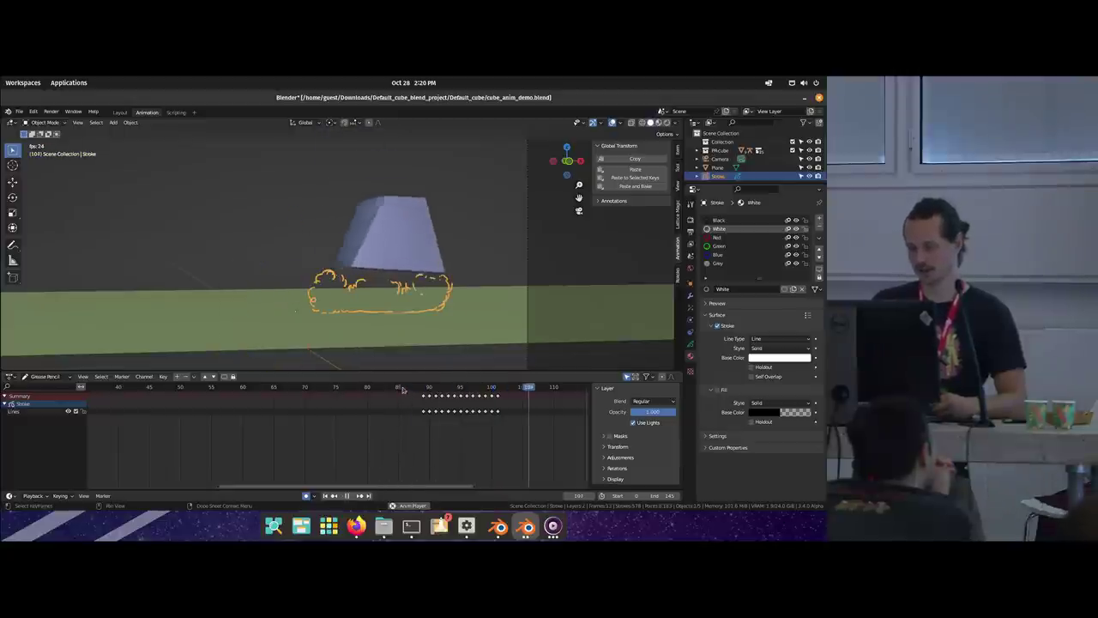
pyautogui.click(374, 388)
pyautogui.click(375, 388)
pyautogui.moveTo(374, 388); pyautogui.dragTo(504, 391)
pyautogui.hotkey('shift', 'space')
pyautogui.press('r')
pyautogui.keyDown('ctrl'); pyautogui.hscroll(3, 387, 429); pyautogui.keyUp('ctrl')
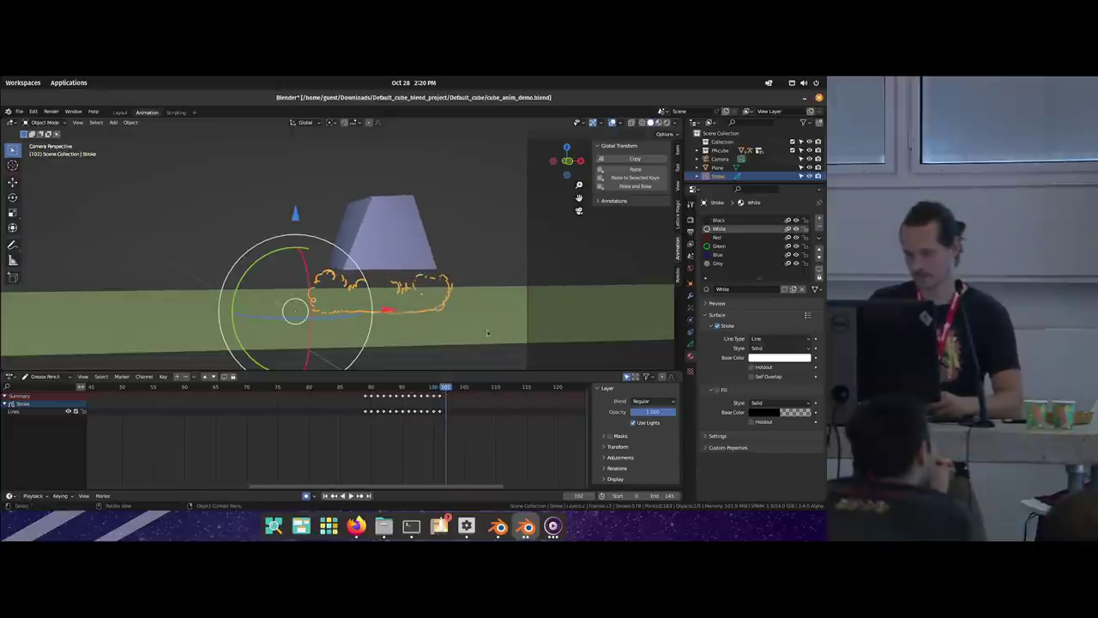
# Step: In Draw Mode, sketch a new dust puff under the cube on frame 102 and preview it
pyautogui.click(47, 123)
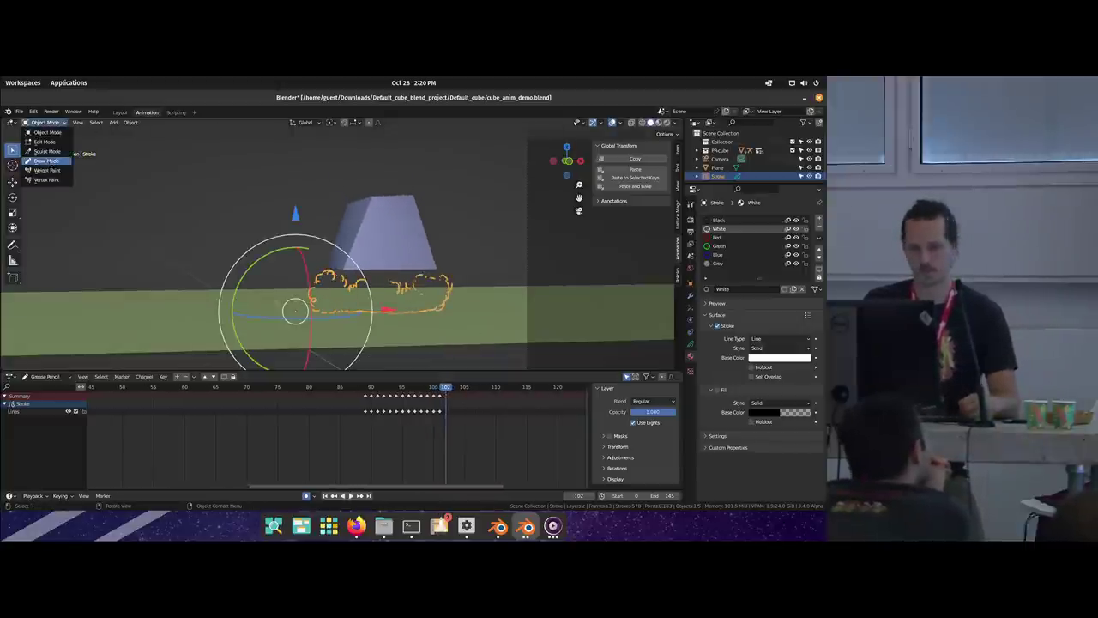
pyautogui.click(48, 161)
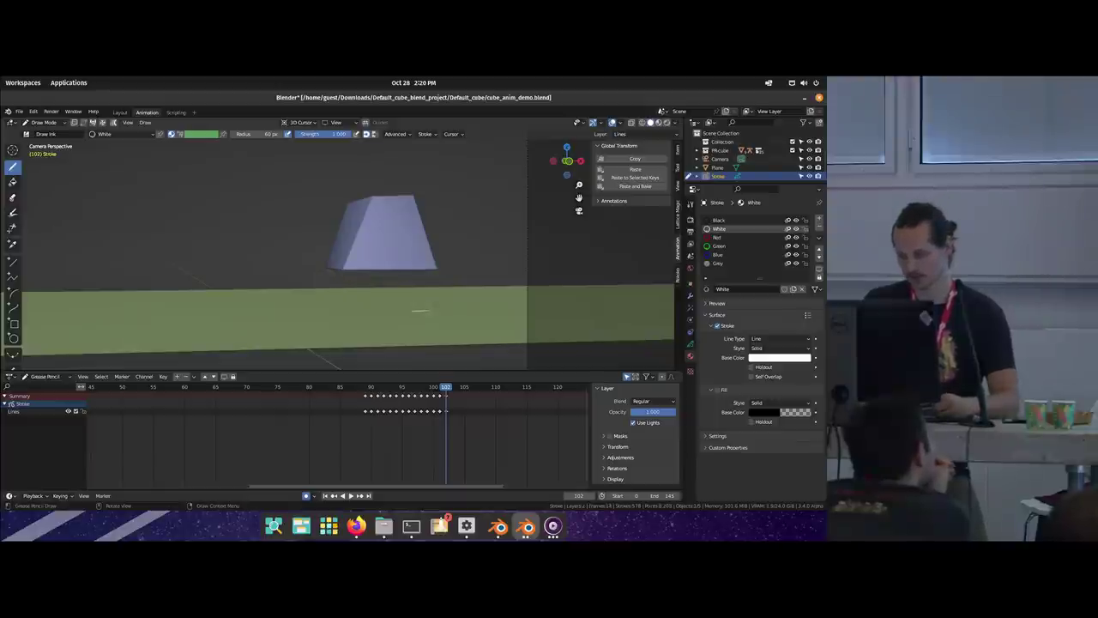
pyautogui.moveTo(450, 281); pyautogui.dragTo(400, 296)
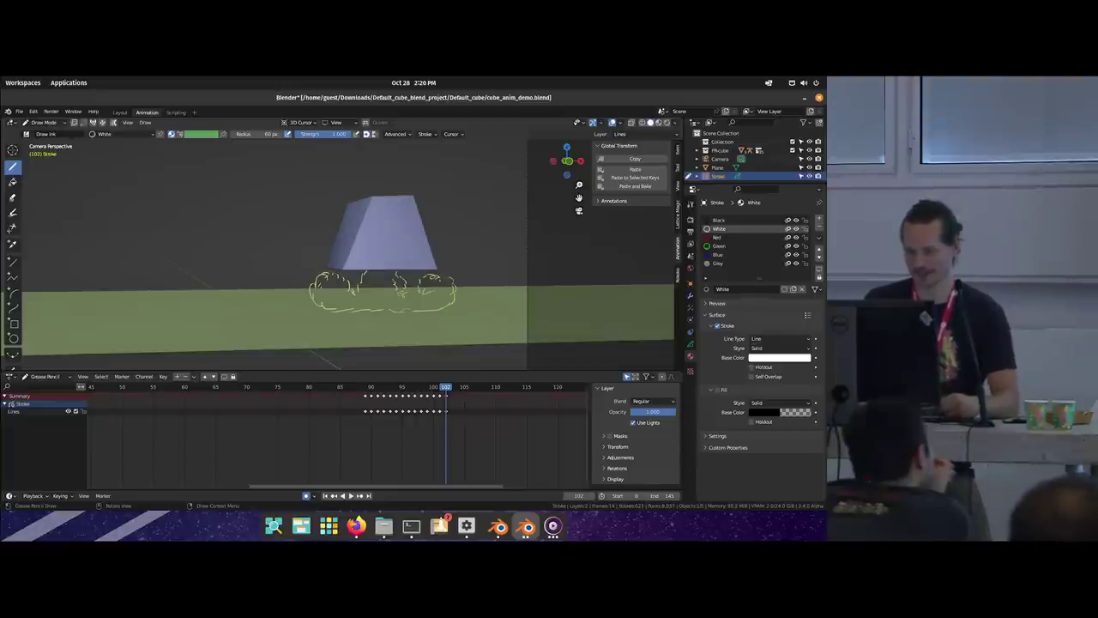
pyautogui.press('space')
# Step: Sketch another dust puff on frame 103, then play the jump back
pyautogui.moveTo(431, 390); pyautogui.dragTo(452, 390)
pyautogui.moveTo(417, 311); pyautogui.dragTo(425, 312)
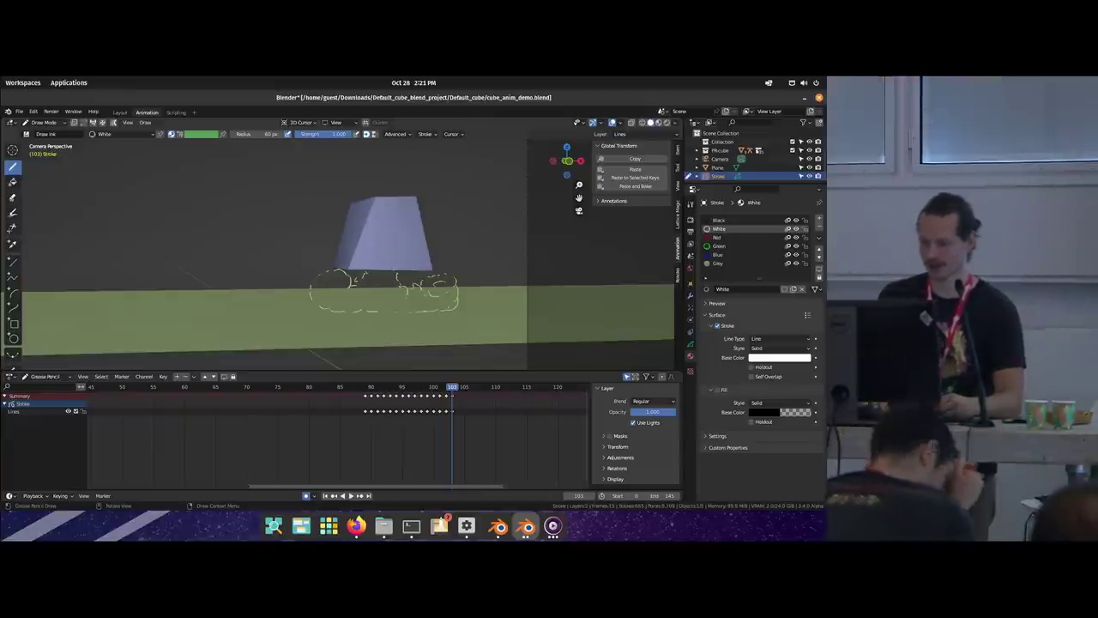
pyautogui.press('space')
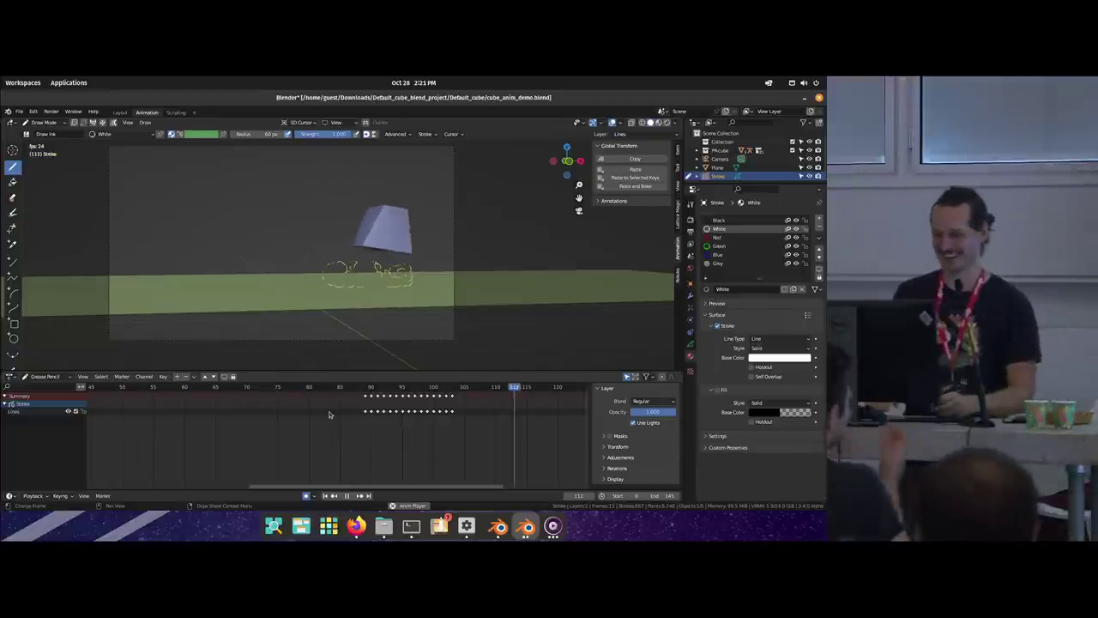
pyautogui.click(341, 388)
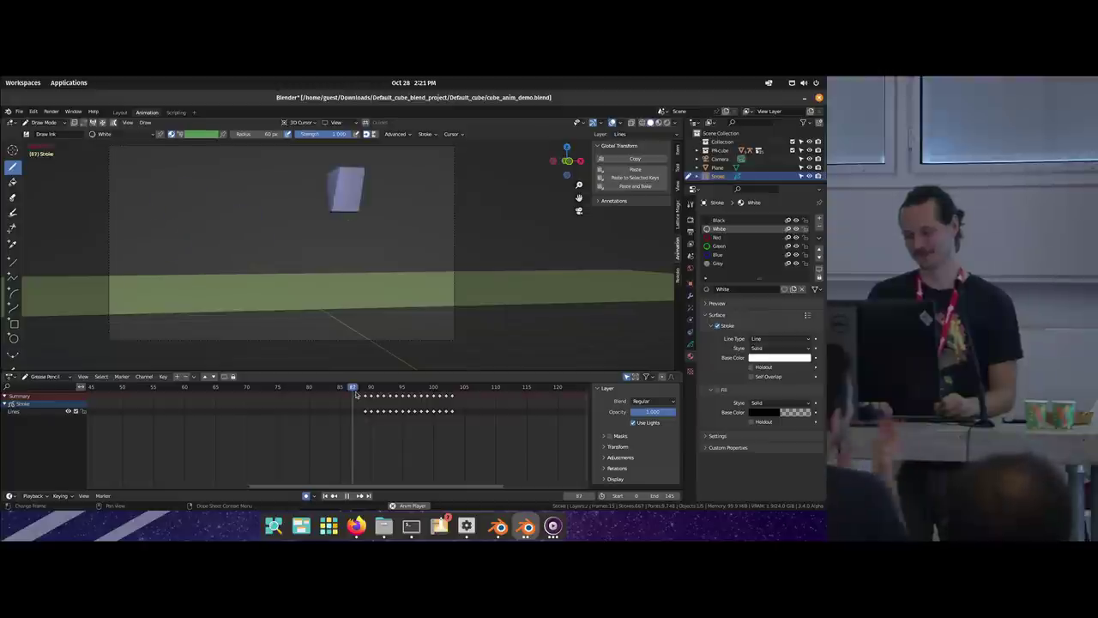
pyautogui.click(341, 388)
pyautogui.click(342, 388)
pyautogui.click(342, 387)
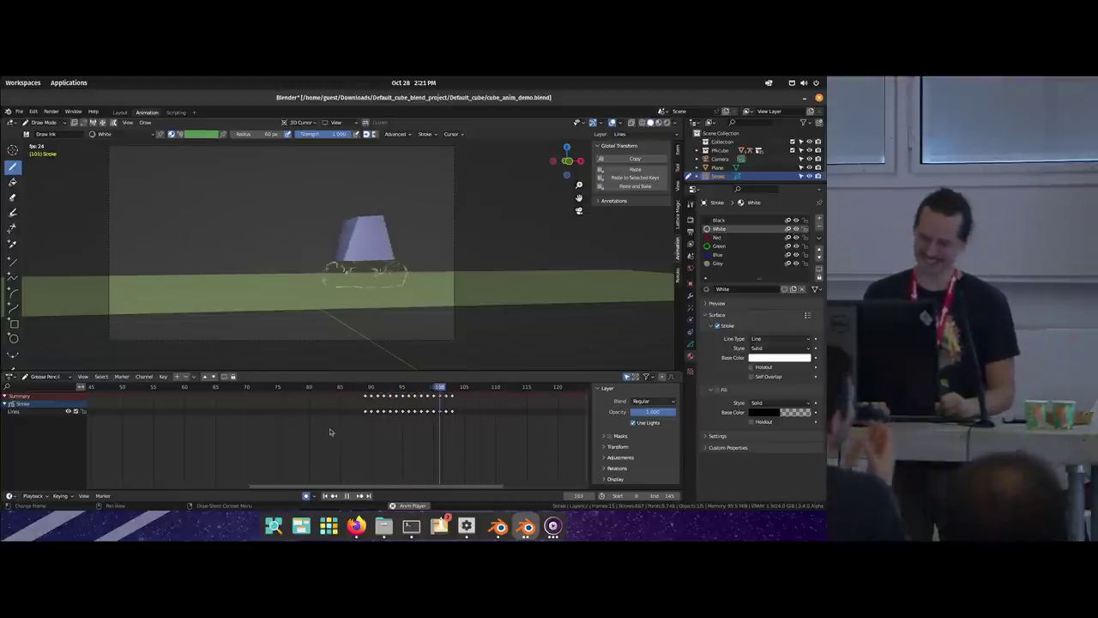